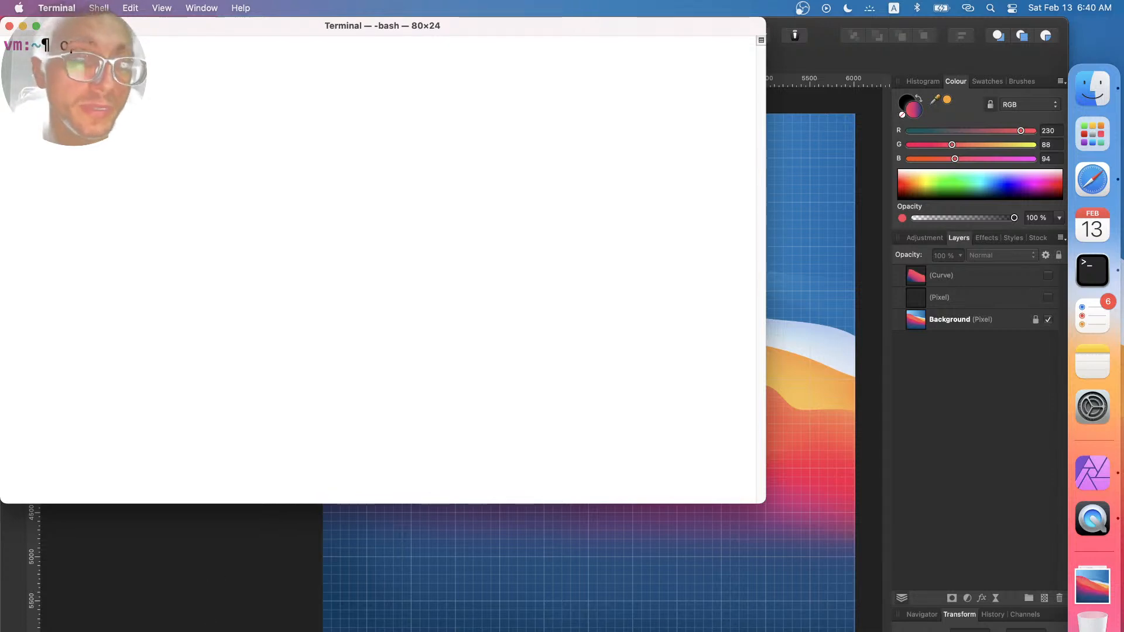
left_click(226, 603)
key("super+Tab")
key("super+Tab")
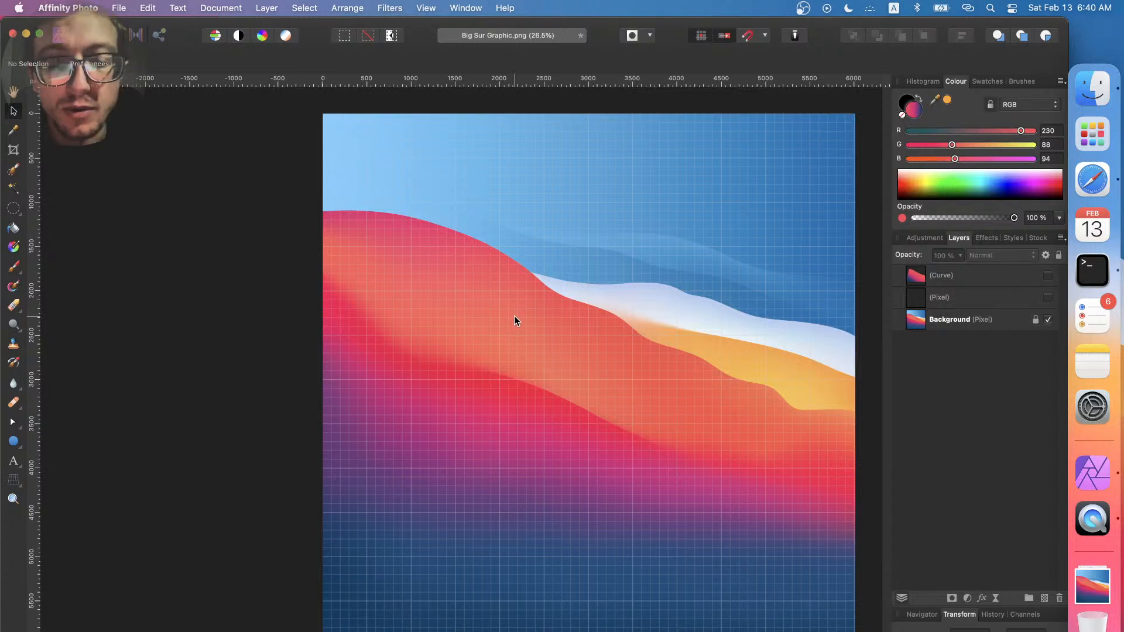
key("super+Tab")
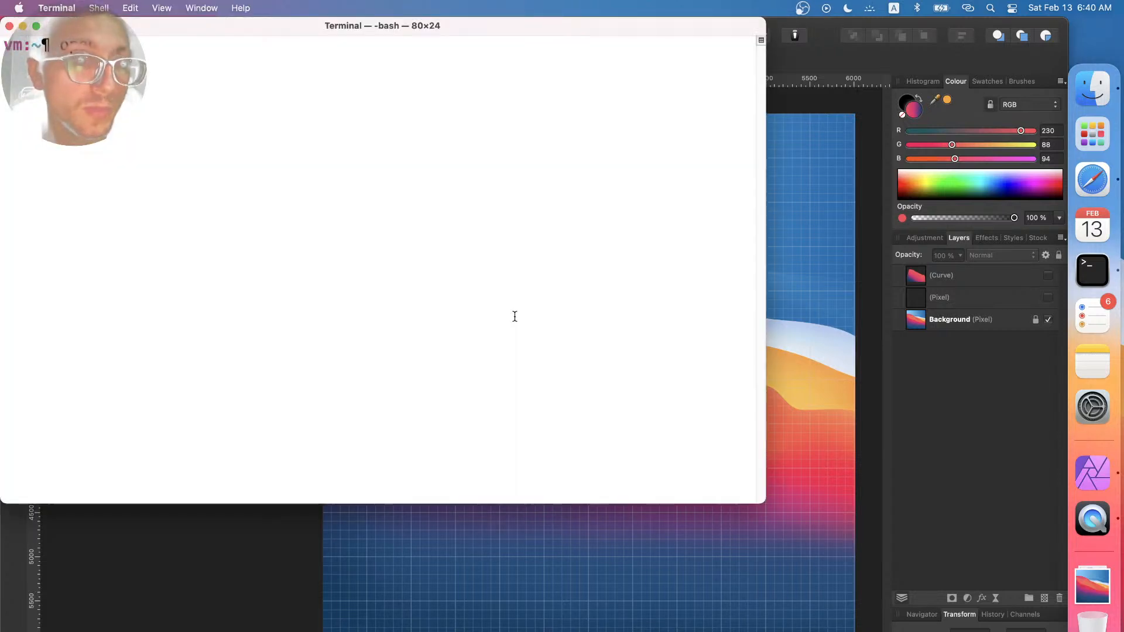
- Complete and run the command that opens the folder /System/Library/Desktop\ Pictures in Finder
type("/S")
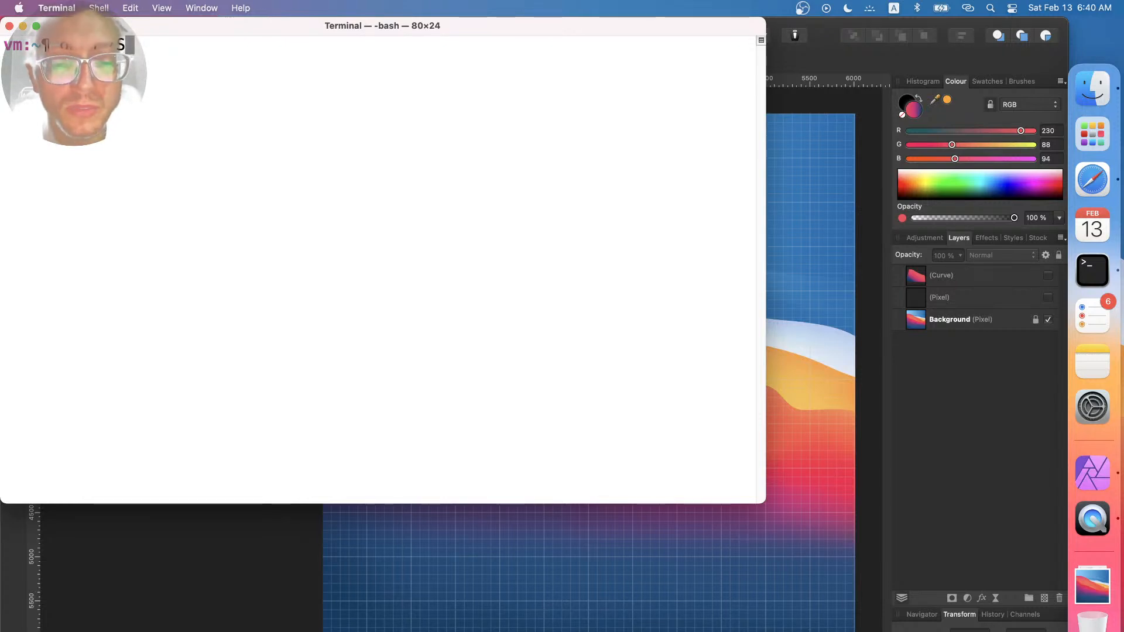
type("ystem/")
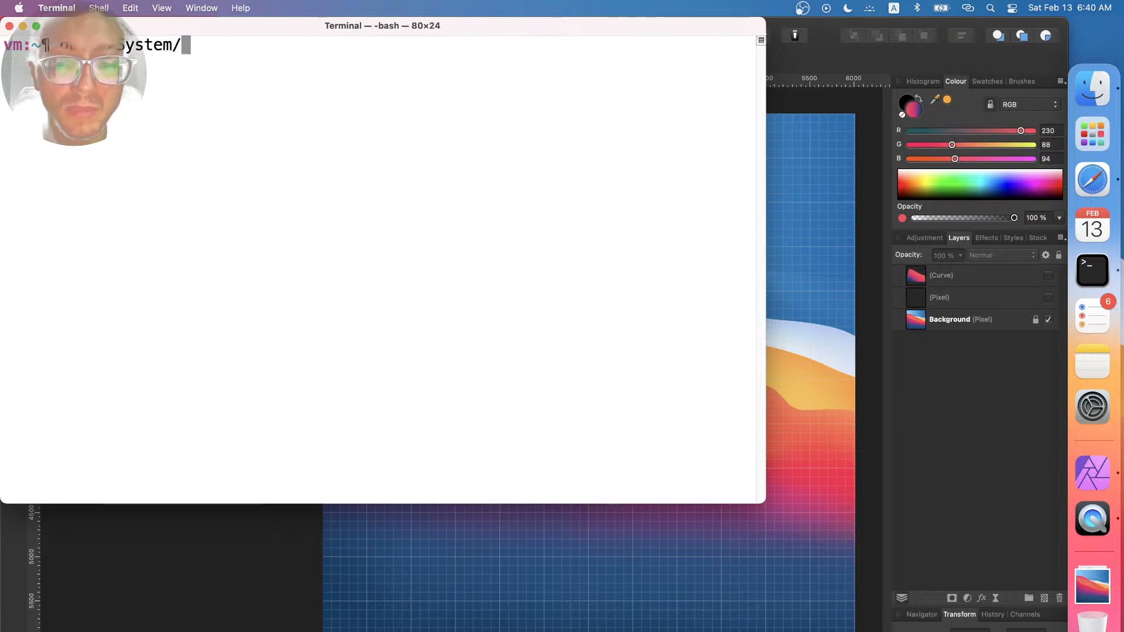
type("Library")
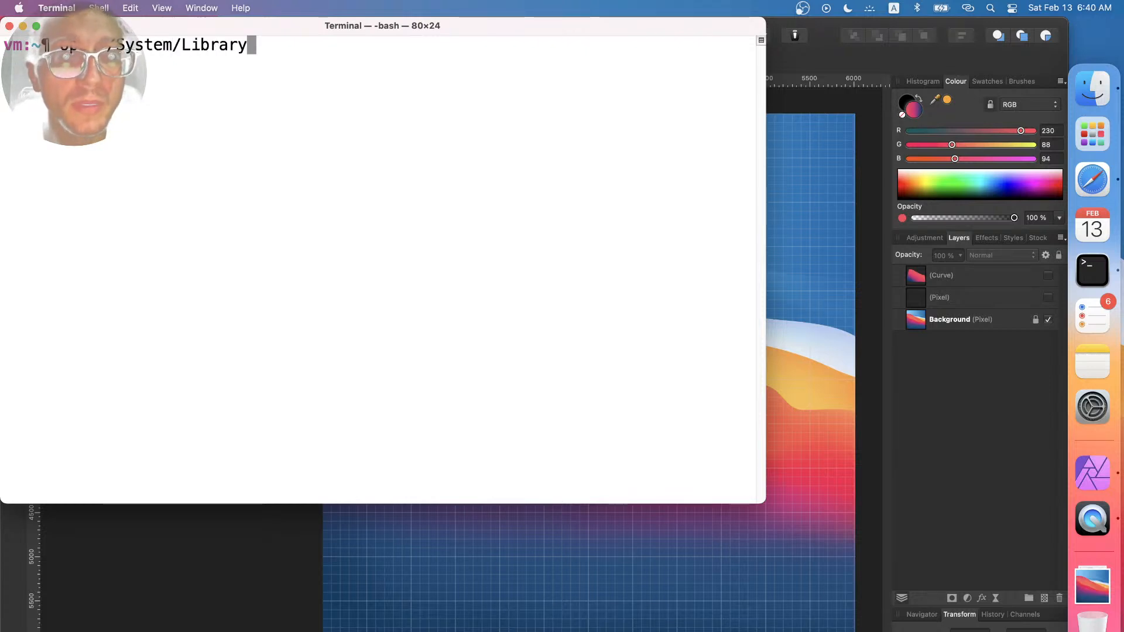
type("/Desk")
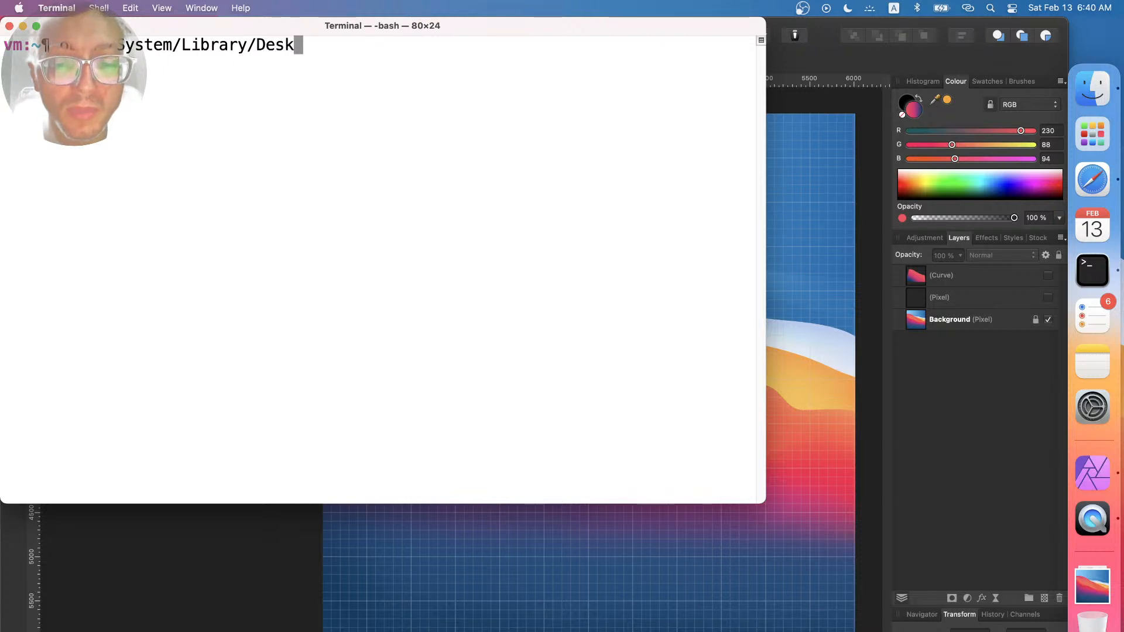
type("top\\ Pic")
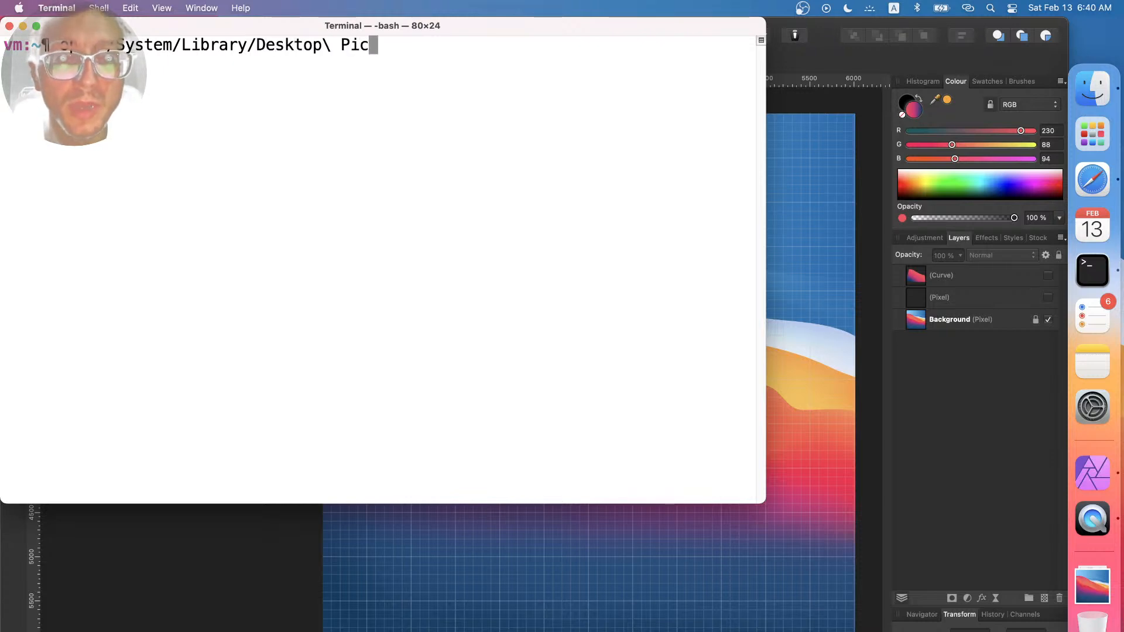
type("tures")
key("Return")
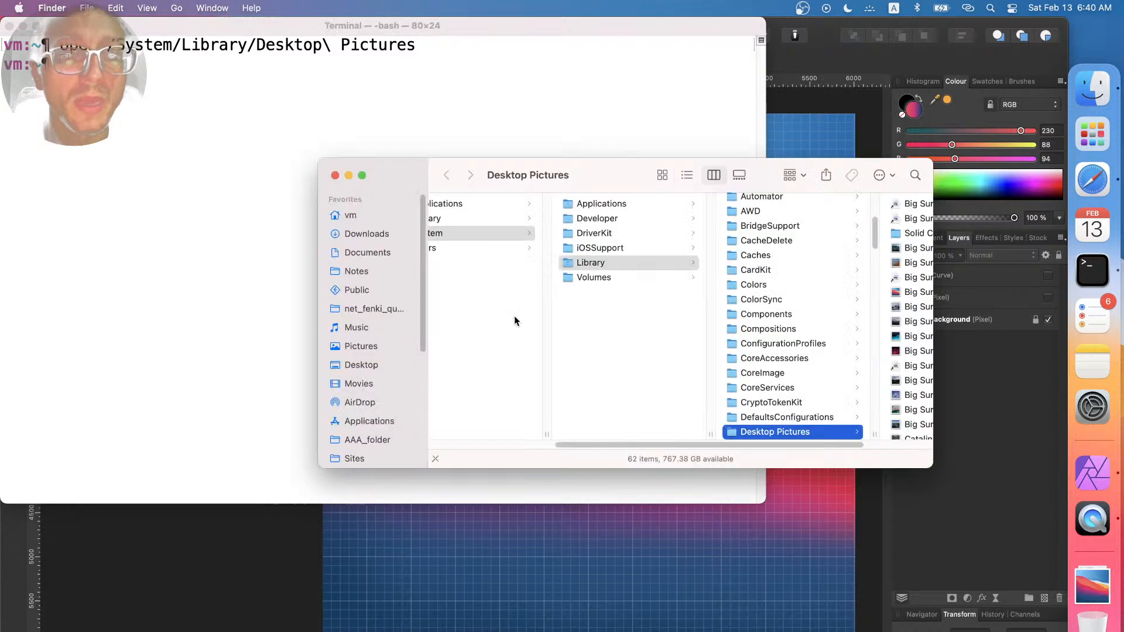
- Open Big Sur Graphic.heic in Preview and view its dark second image, returning to the light first one
left_click(804, 293)
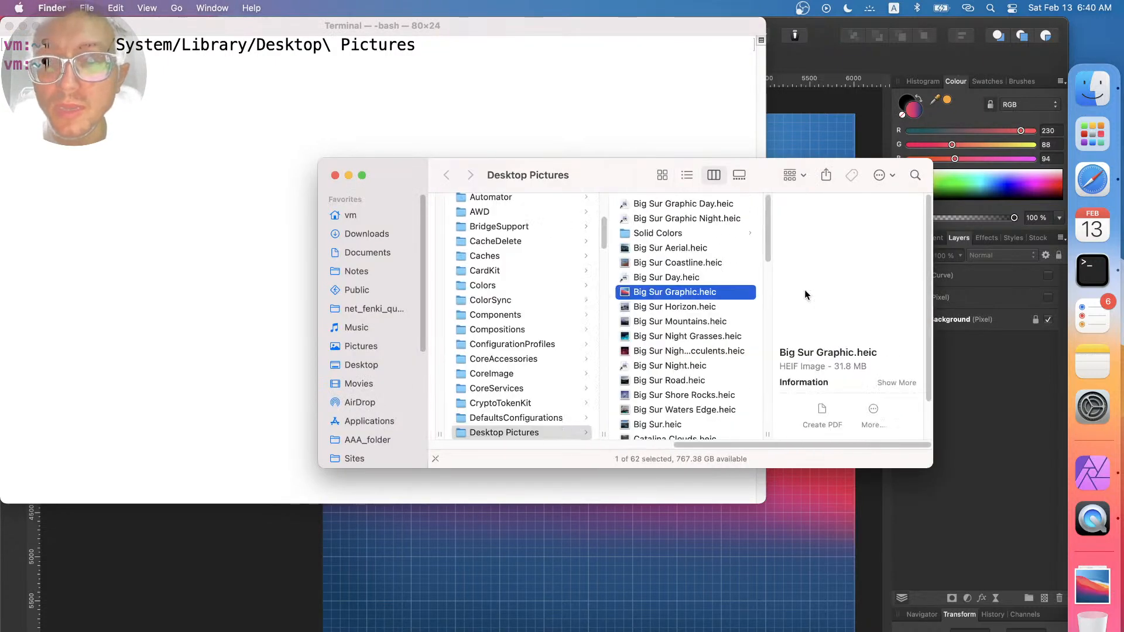
double_click(804, 291)
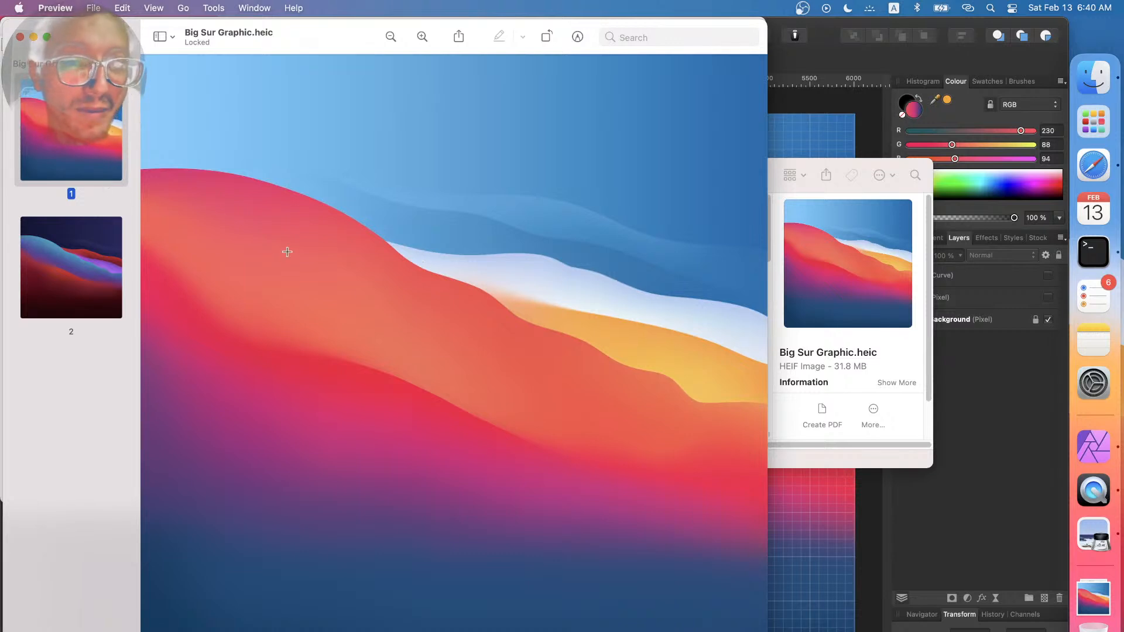
scroll(350, 296, "down", 2)
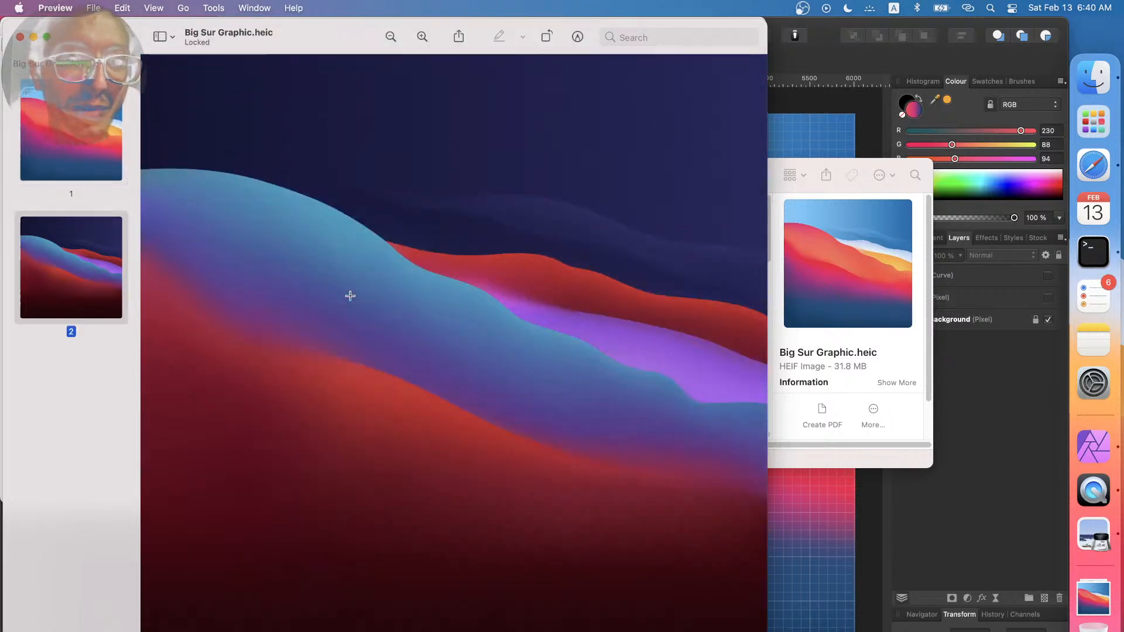
left_click(94, 140)
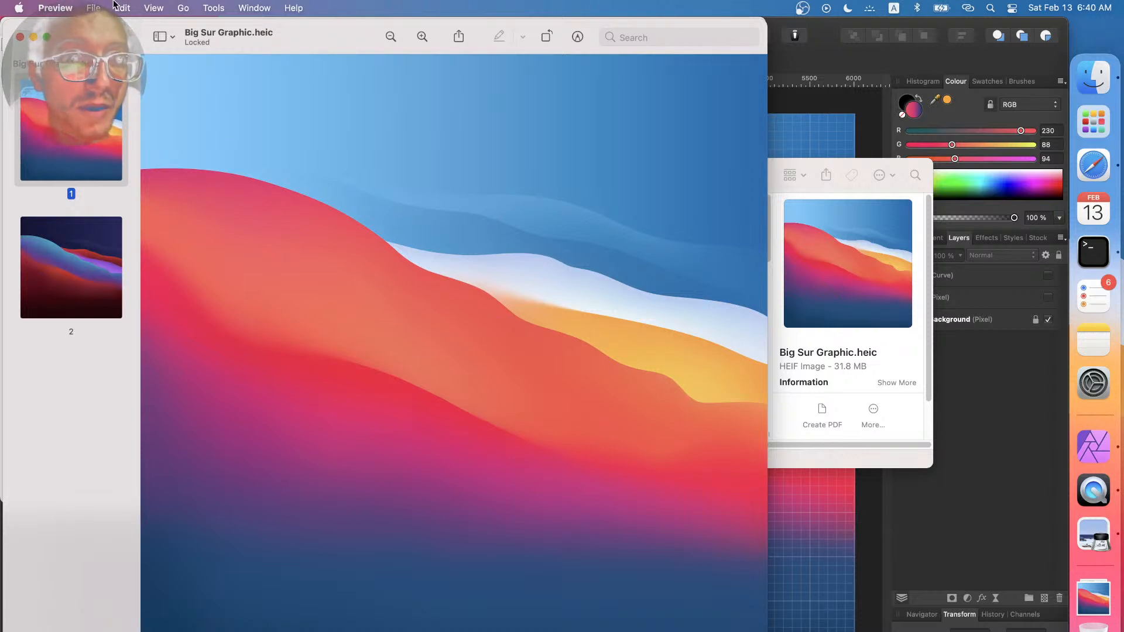
left_click(93, 8)
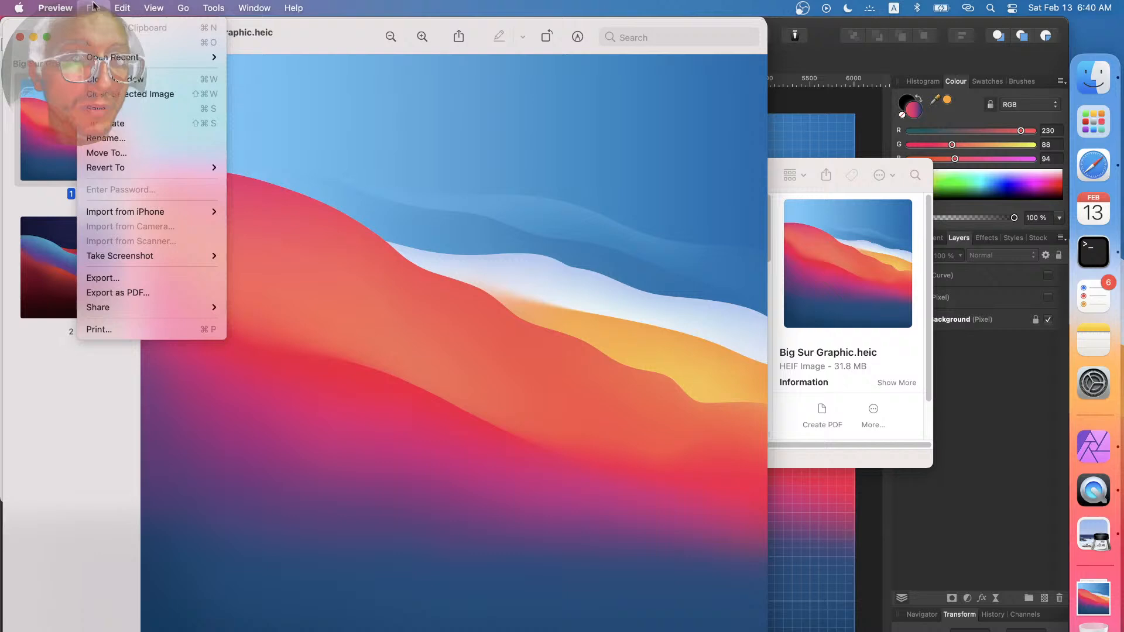
left_click(158, 280)
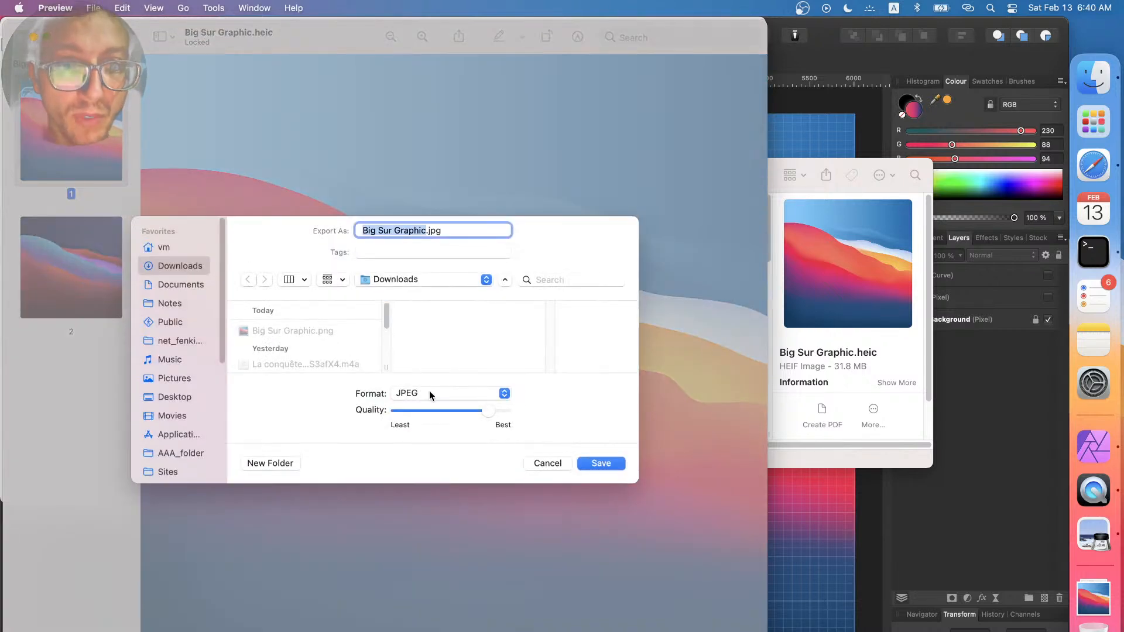
left_click(430, 393)
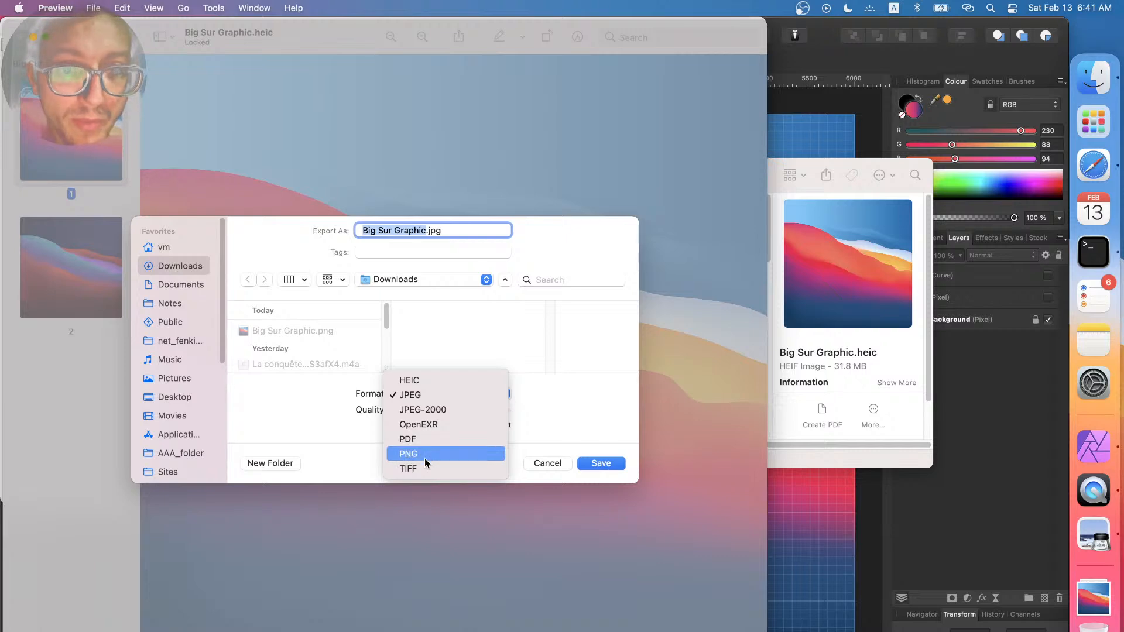
left_click(334, 439)
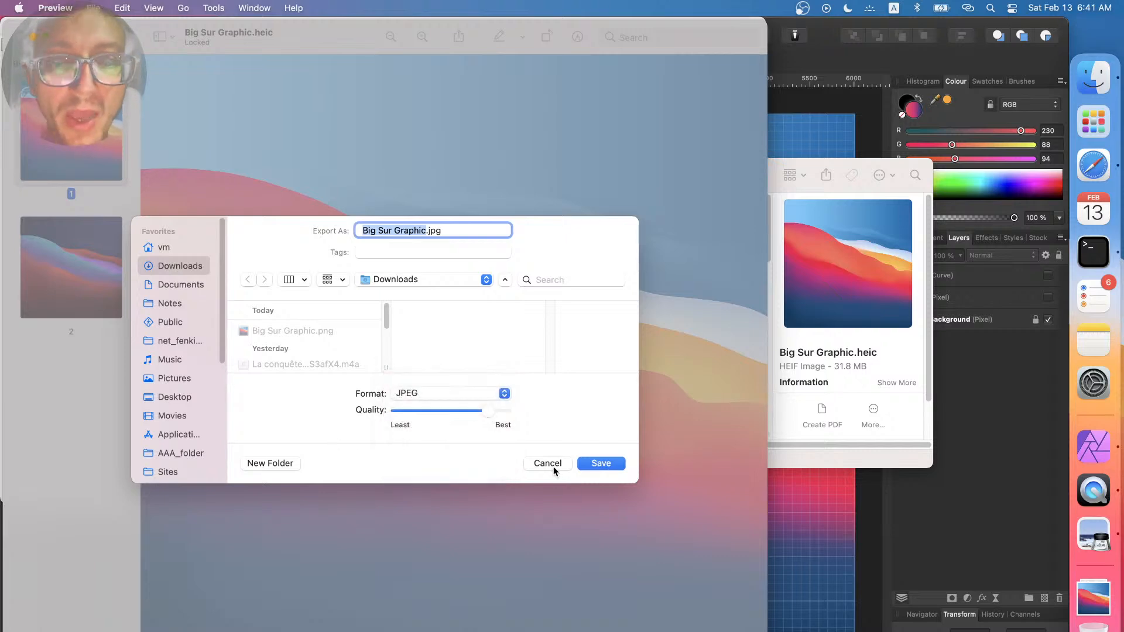
left_click(551, 465)
- Check the wallpaper's pixel dimensions in its image information and close the file
key("super+i")
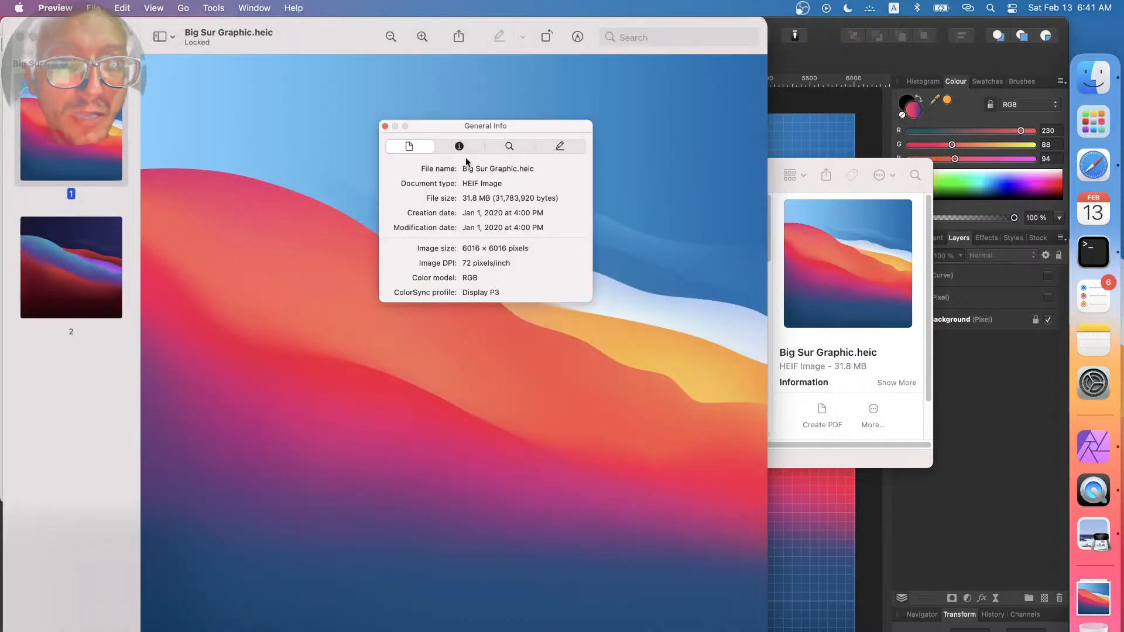
double_click(480, 249)
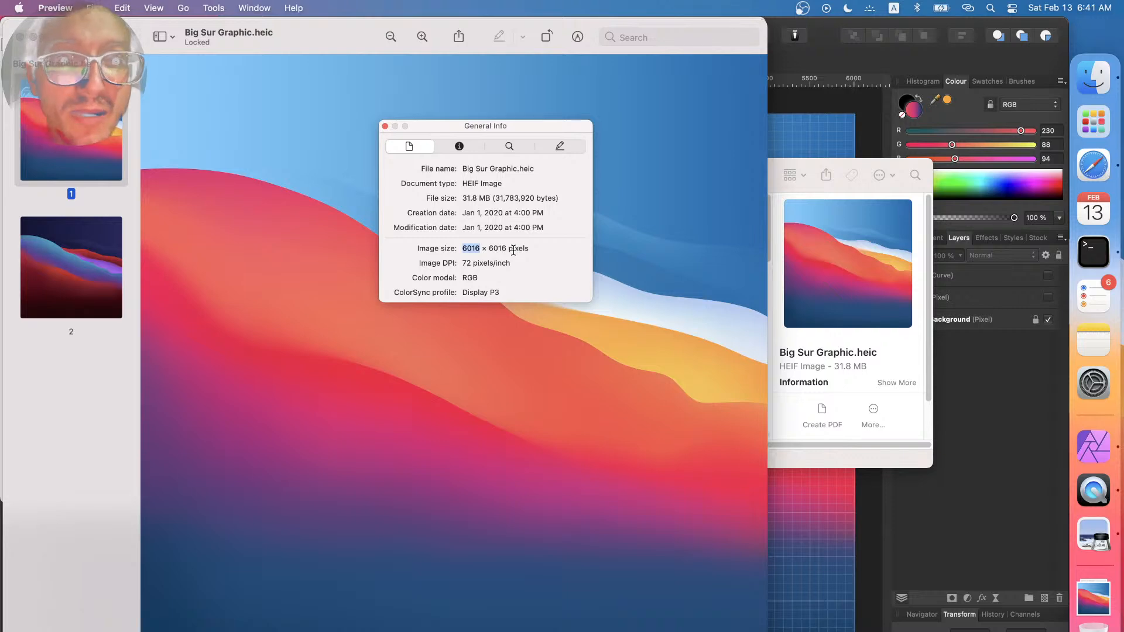
left_click(385, 126)
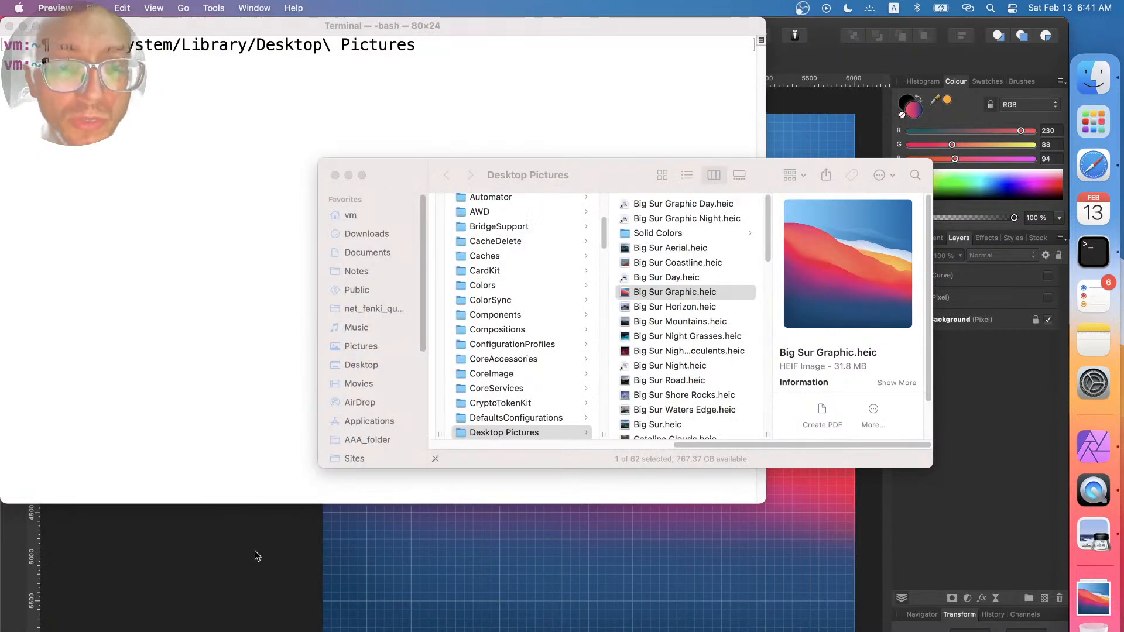
- Switch to Affinity Photo, show the curve layer and nudge the curve slightly up and to the left
left_click(256, 552)
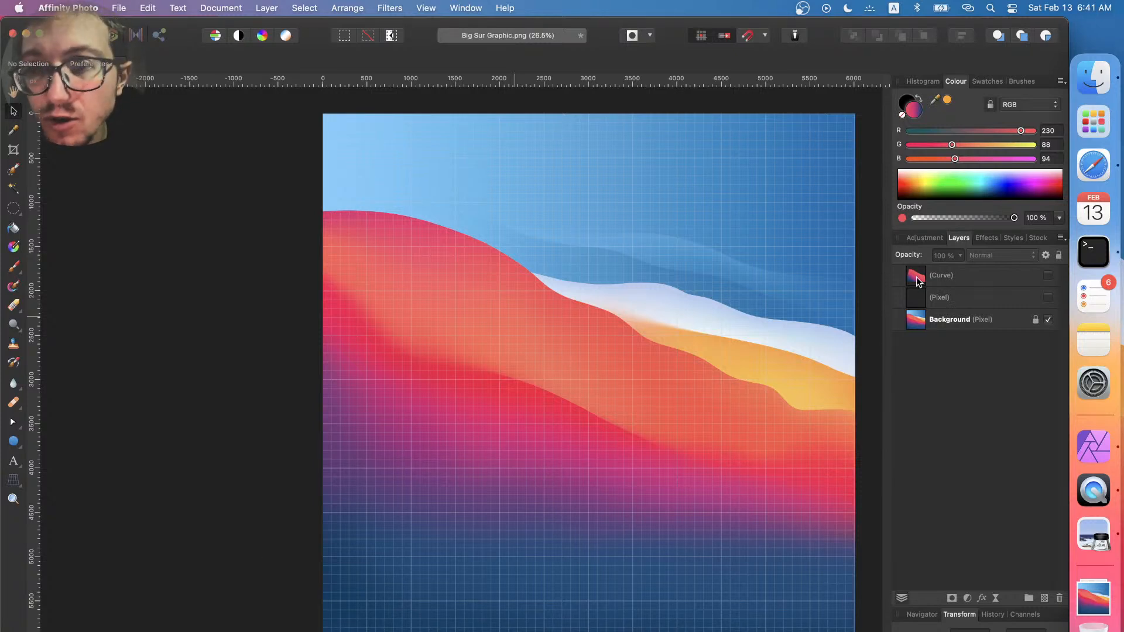
left_click(978, 276)
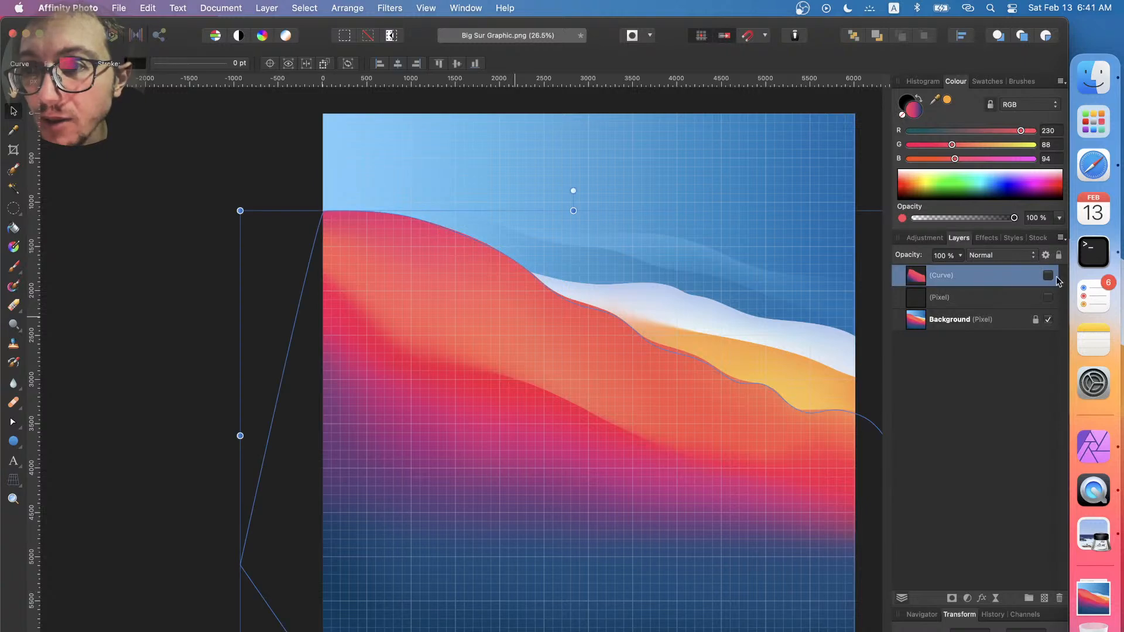
left_click(1045, 276)
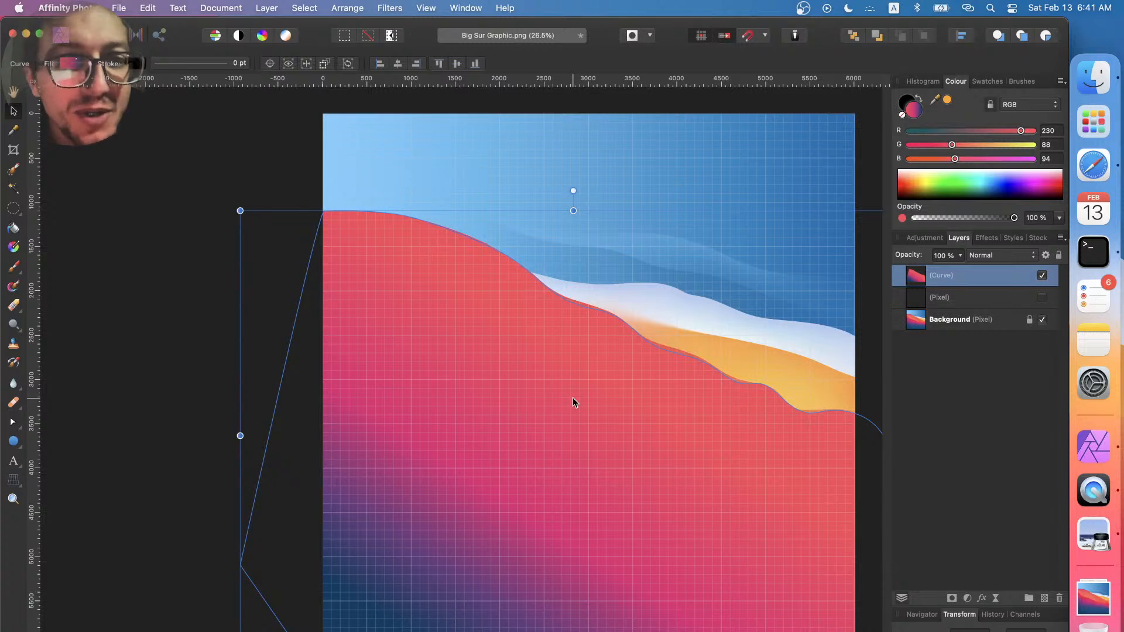
mouse_move(567, 408)
left_mouse_down()
mouse_move(540, 401)
mouse_move(564, 402)
left_mouse_up()
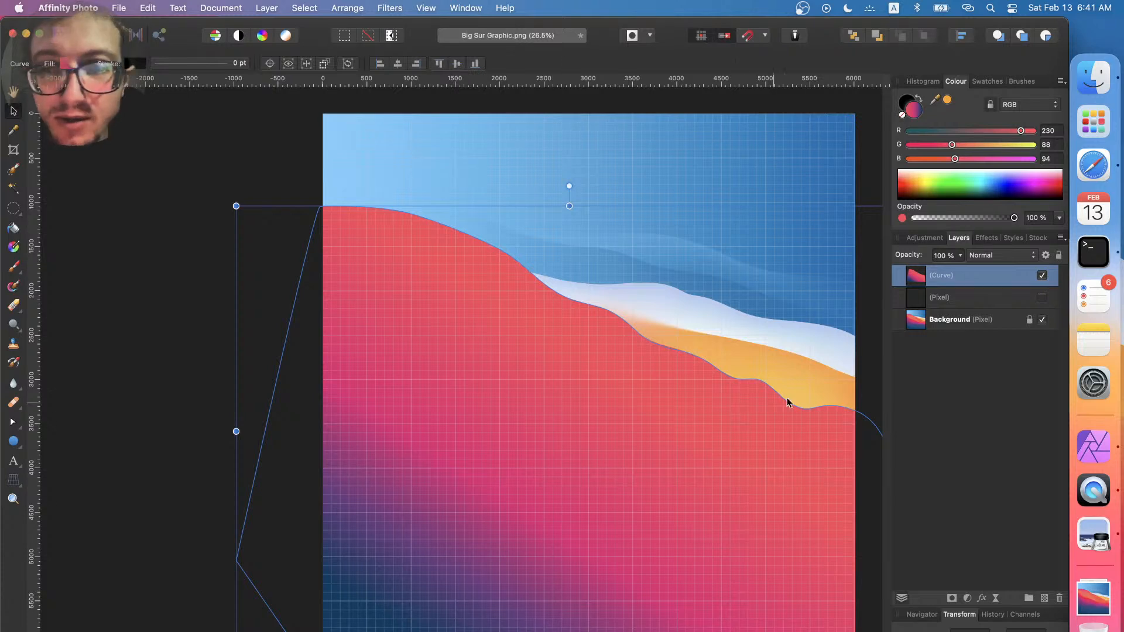
- Hide the curve layer and look through the available blend modes without changing the current one
left_click(1040, 276)
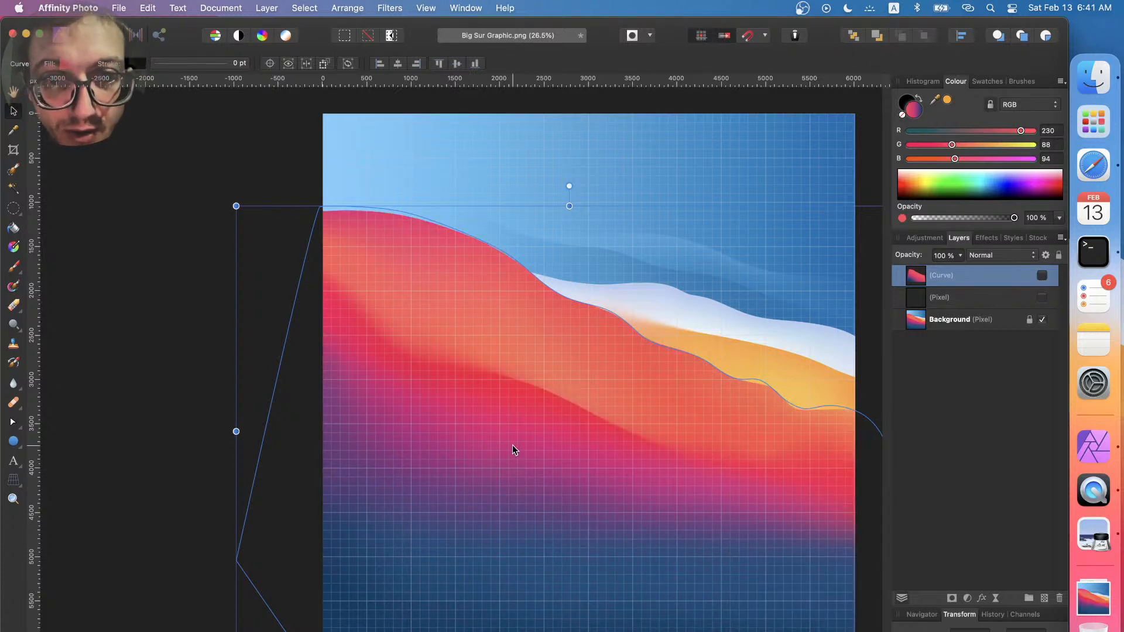
left_click(992, 256)
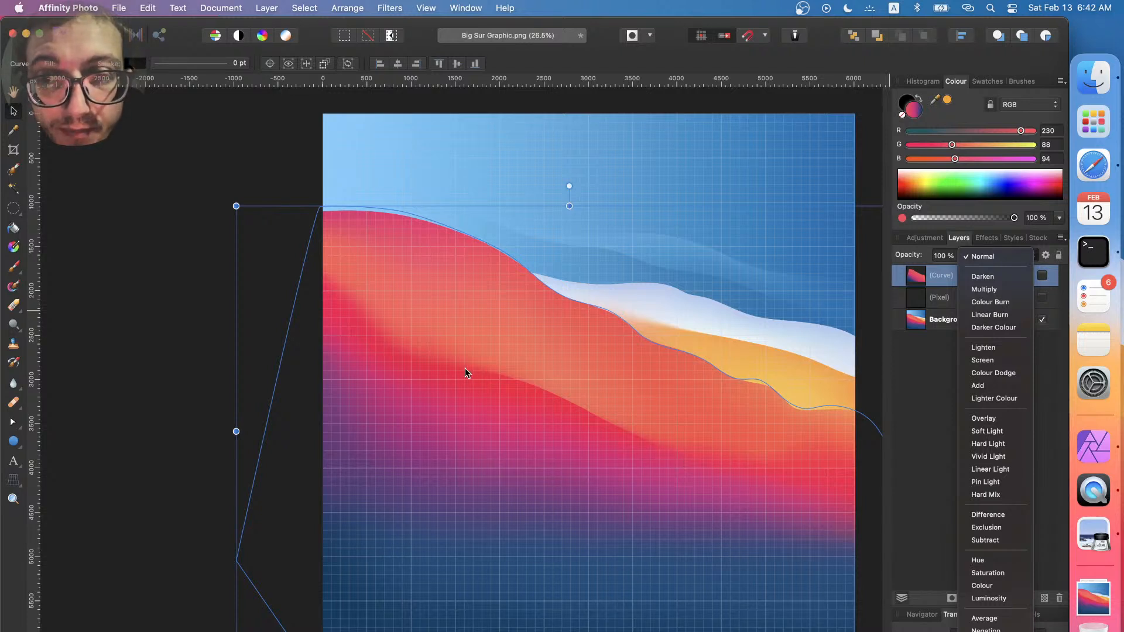
left_click(925, 371)
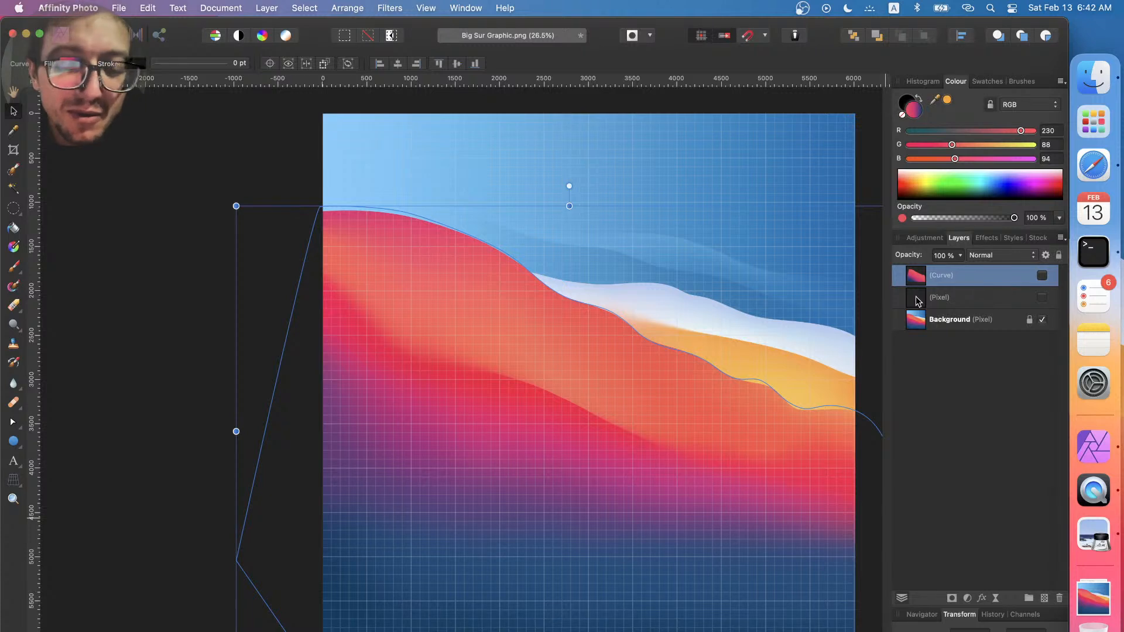
left_click(916, 300)
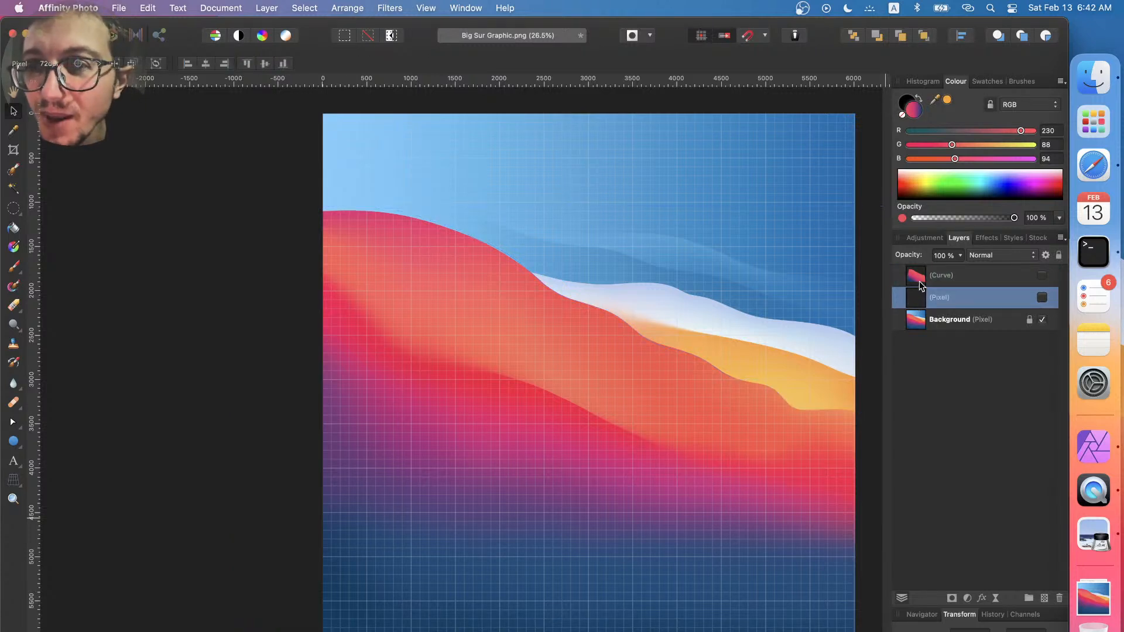
left_click(918, 281)
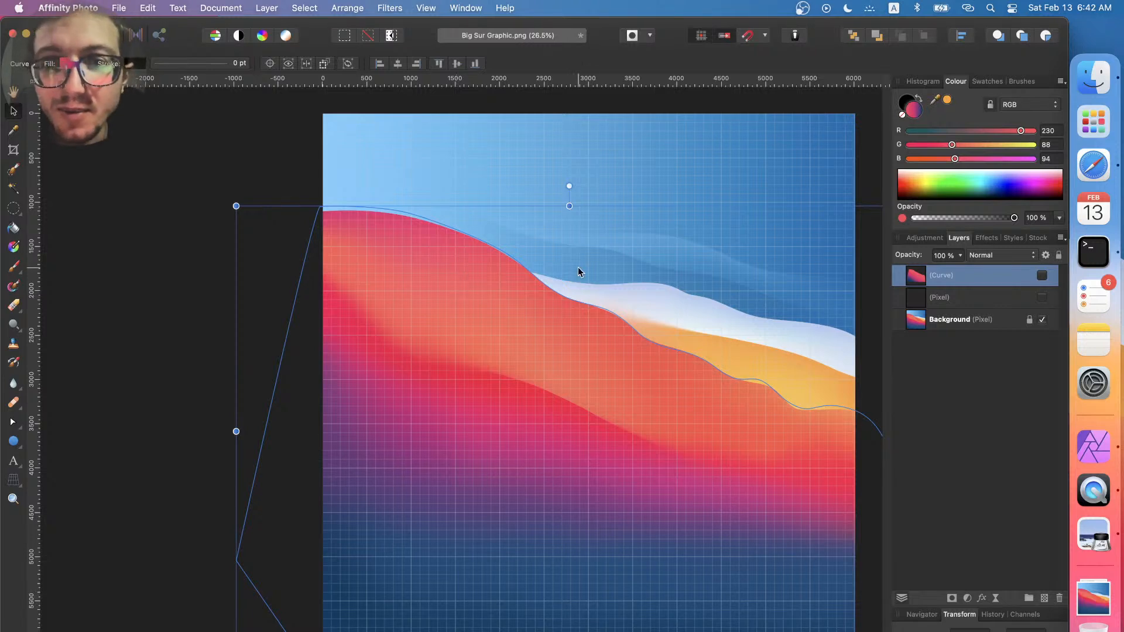
- Toggle the curve layer's visibility repeatedly to compare the curve with the background wallpaper, ending with the layer shown
left_click(1042, 275)
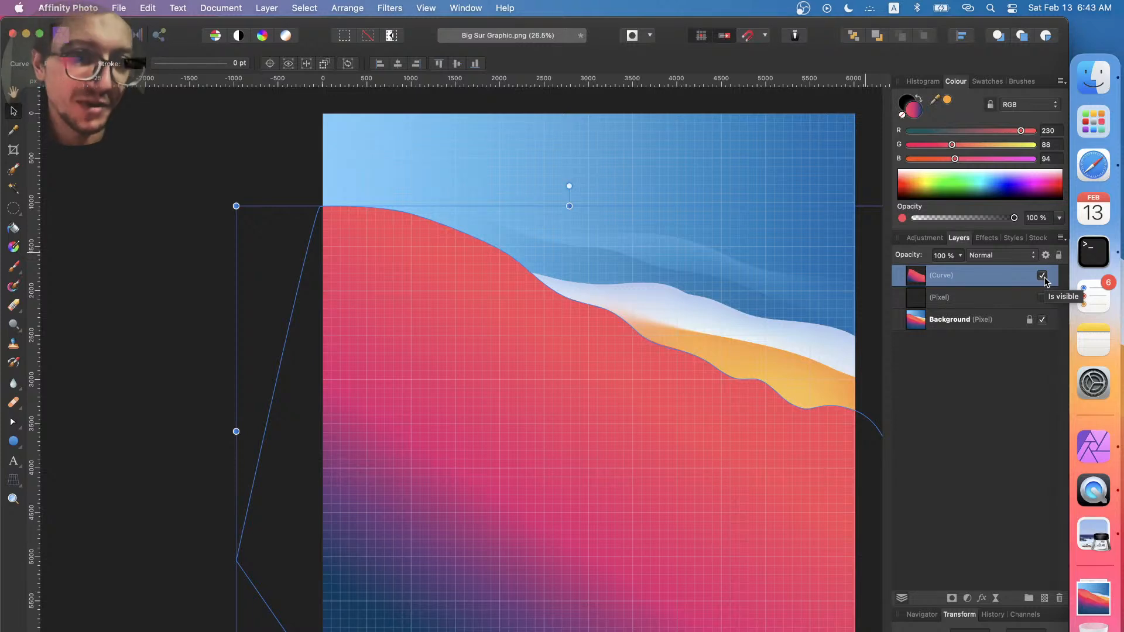
left_click(1043, 277)
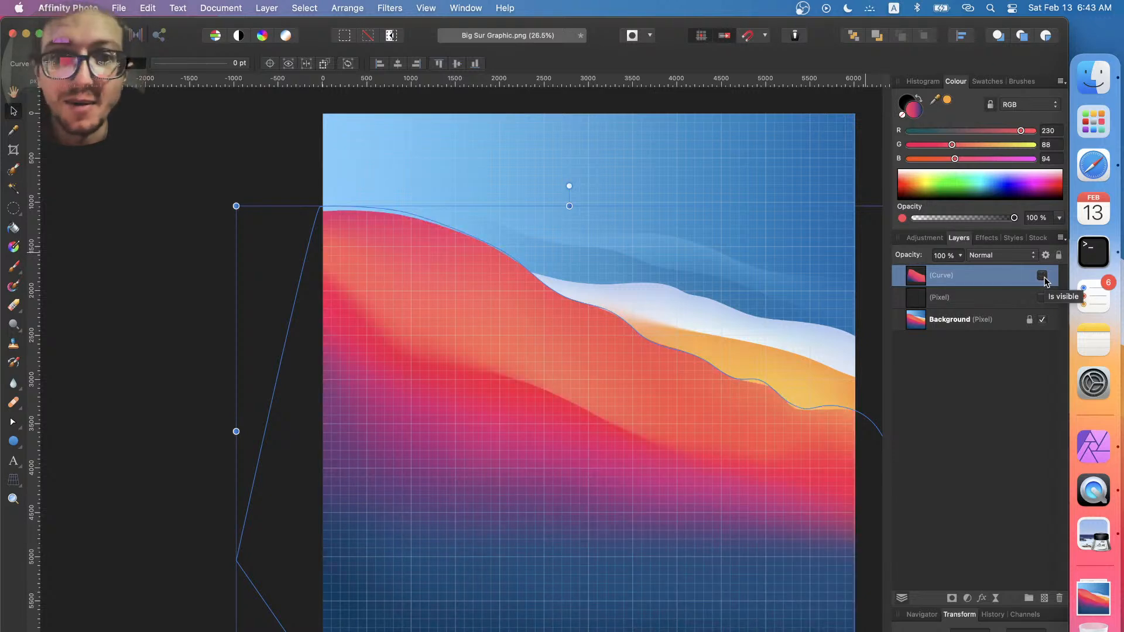
left_click(1045, 279)
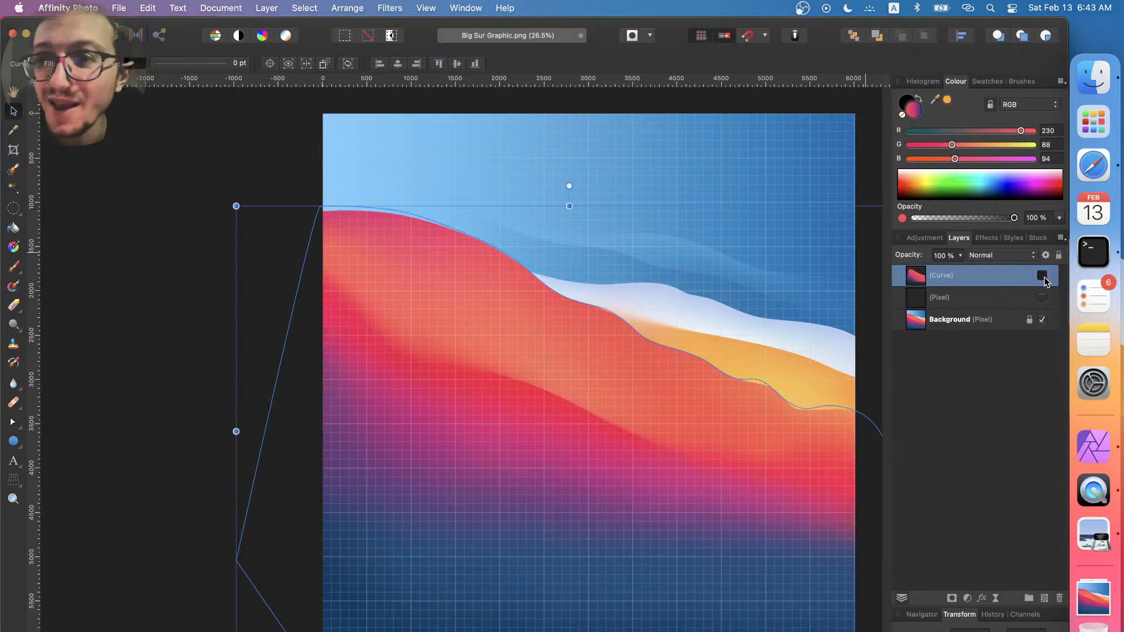
left_click(1045, 279)
left_click(1044, 278)
left_click(1043, 276)
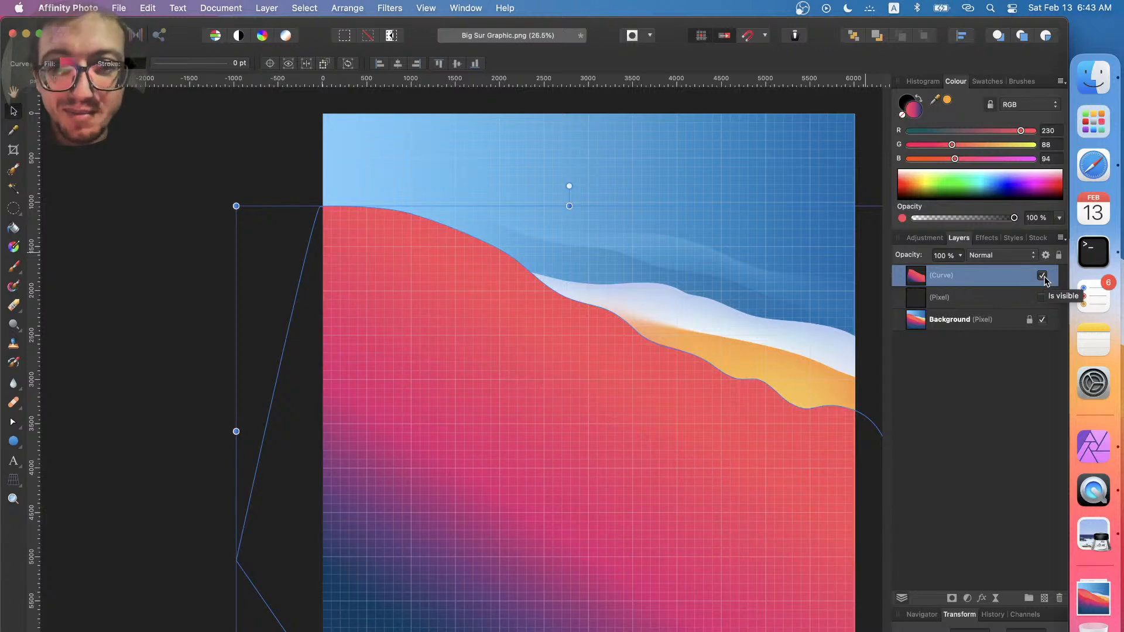
left_click(1043, 276)
left_click(1043, 276)
left_click(1043, 276)
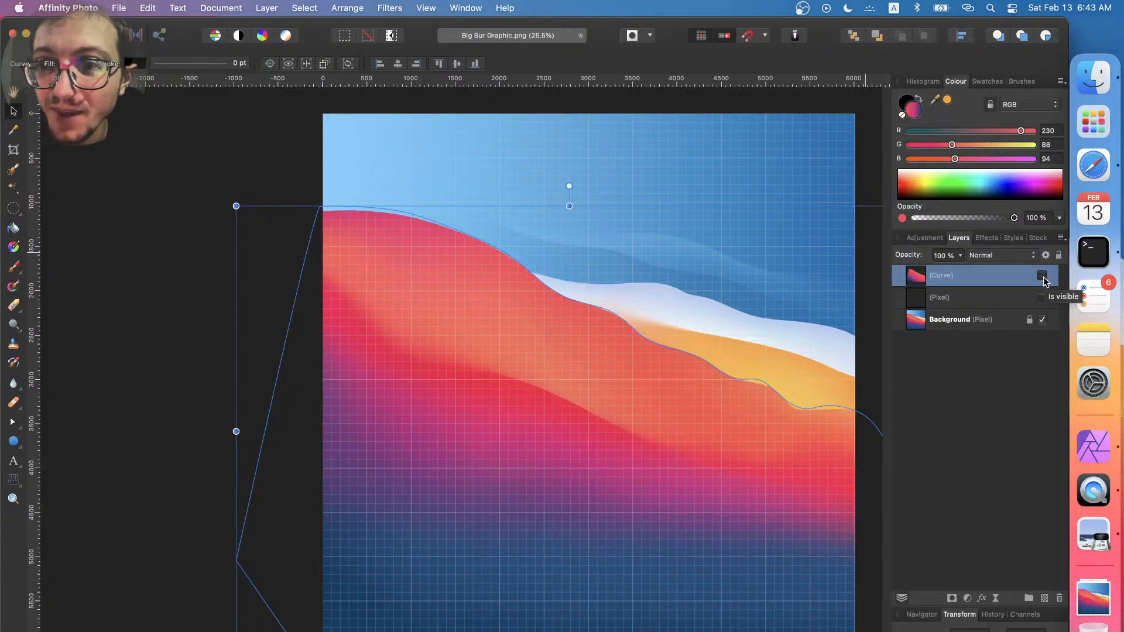
left_click(1043, 276)
left_click(1043, 277)
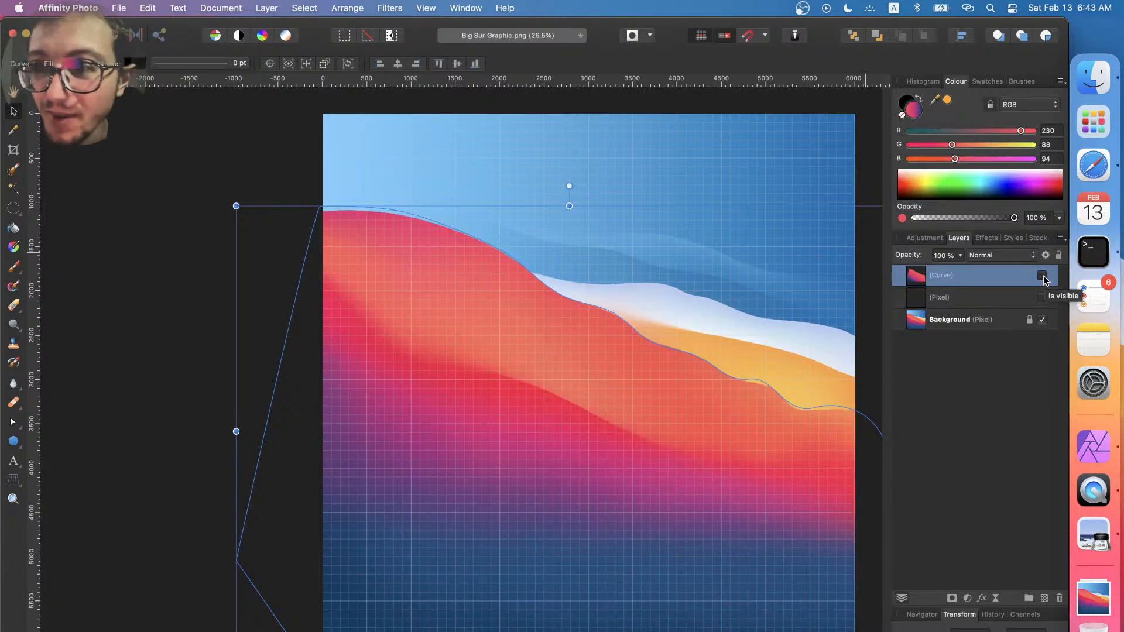
left_click(1043, 276)
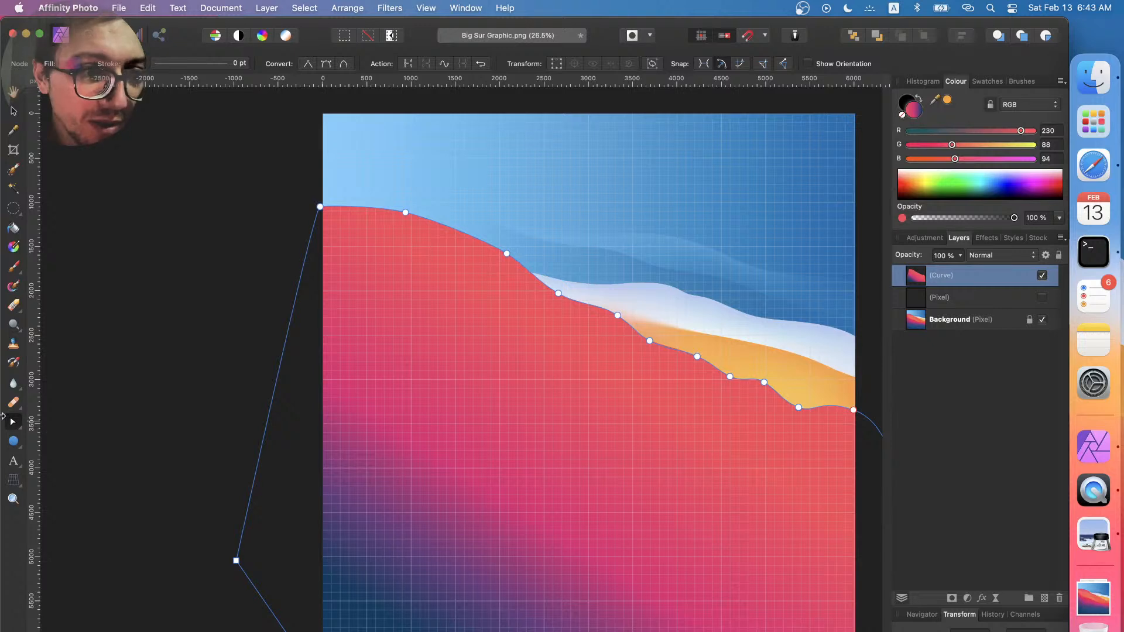
left_click(20, 426)
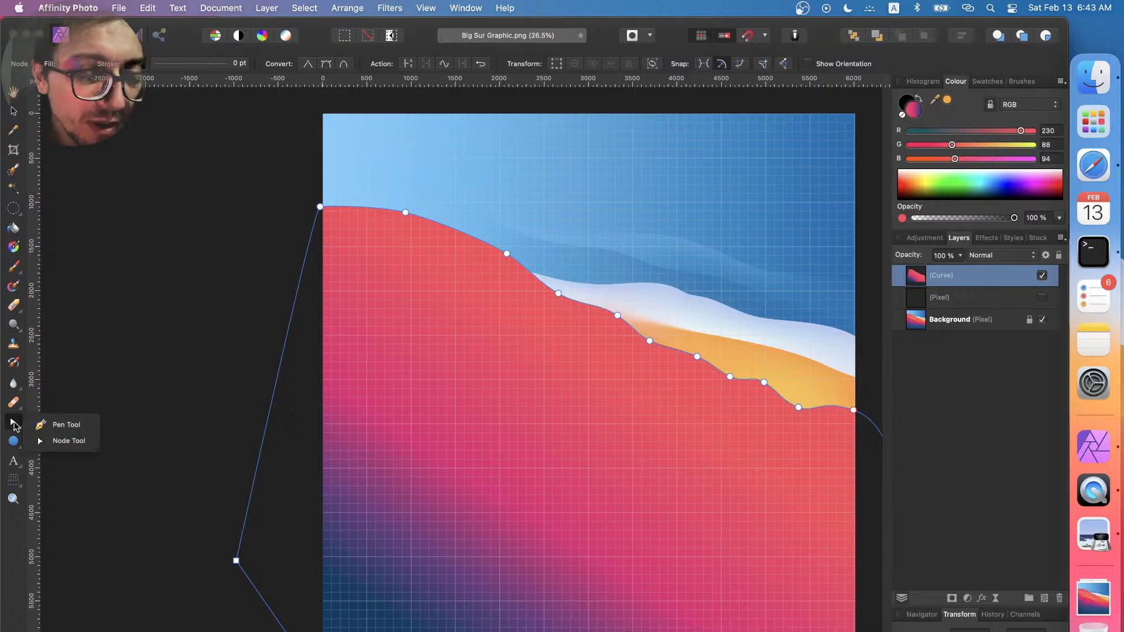
left_click(16, 426)
left_click(16, 426)
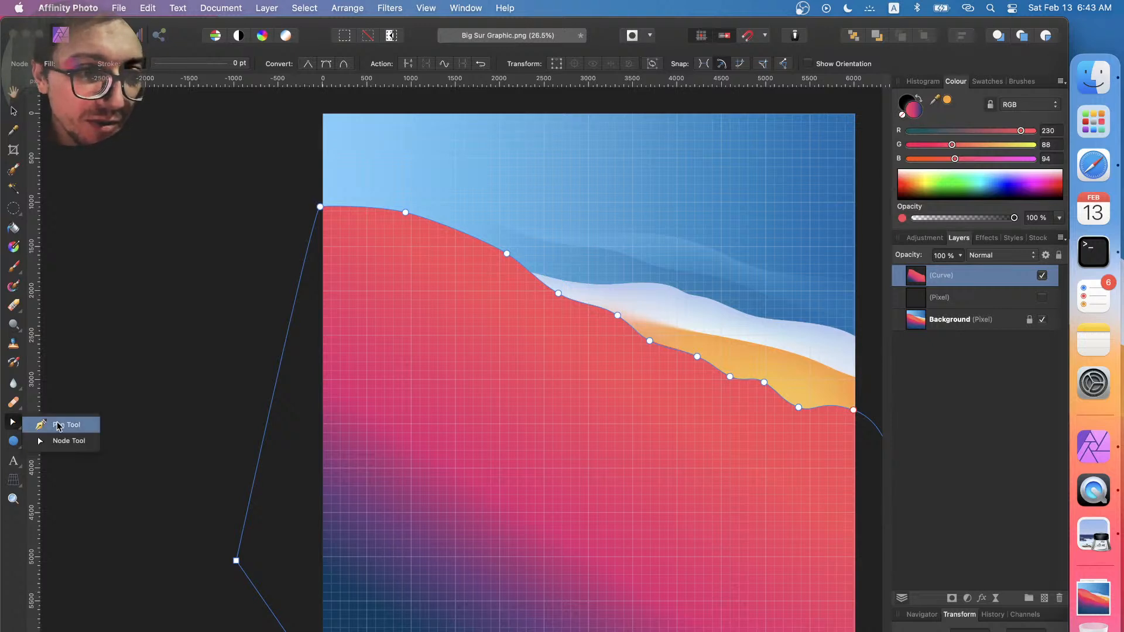
left_click(154, 373)
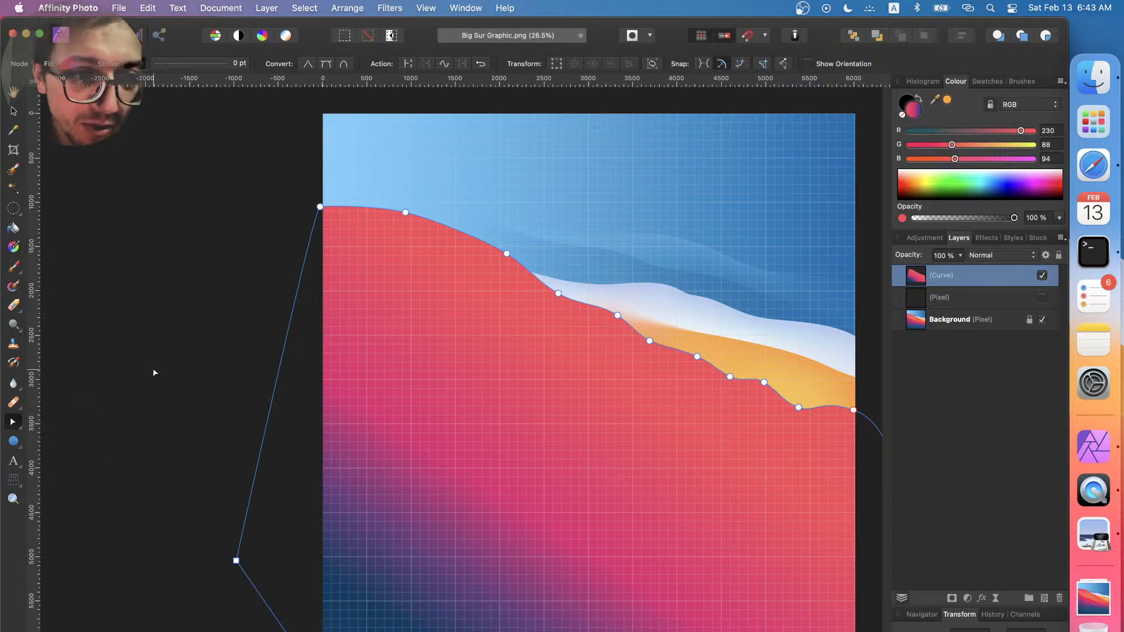
key("p")
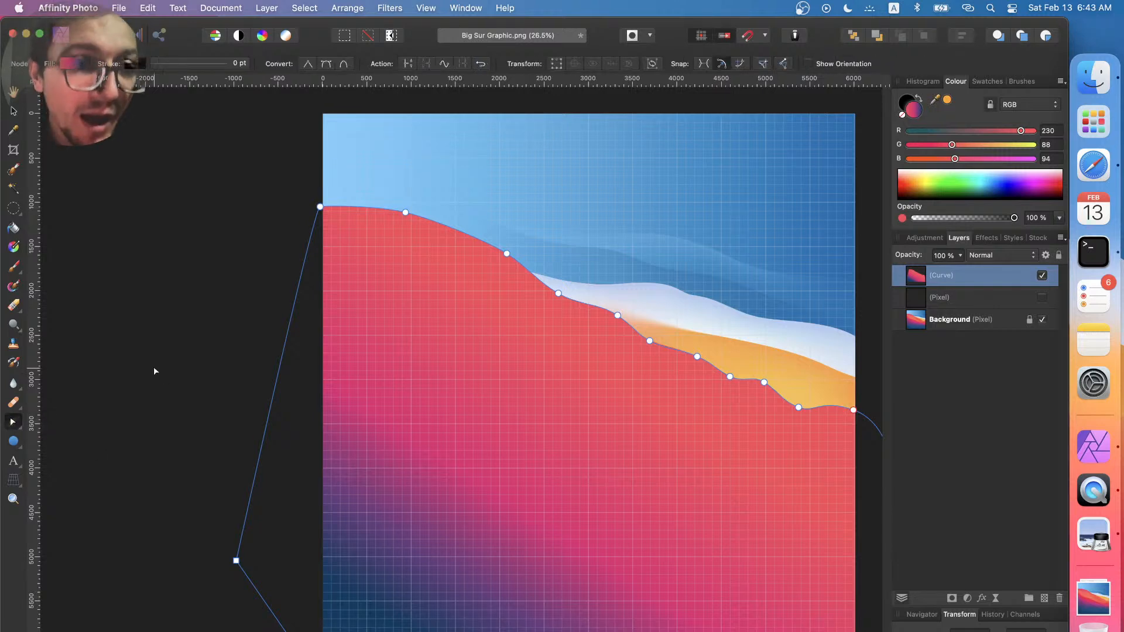
key("a")
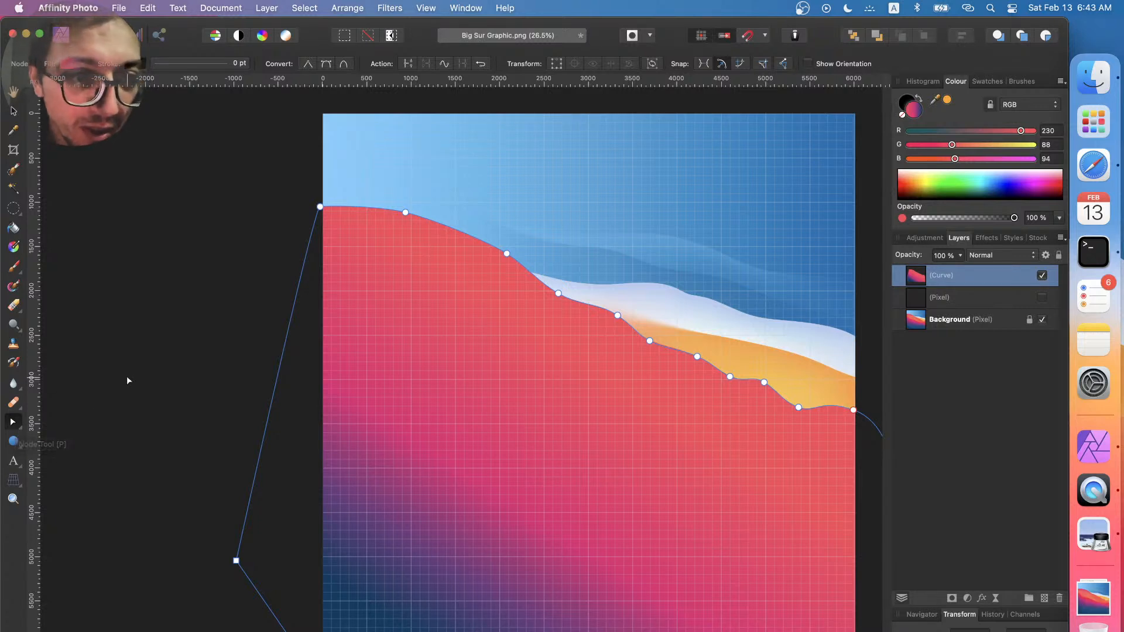
key("p")
key("p")
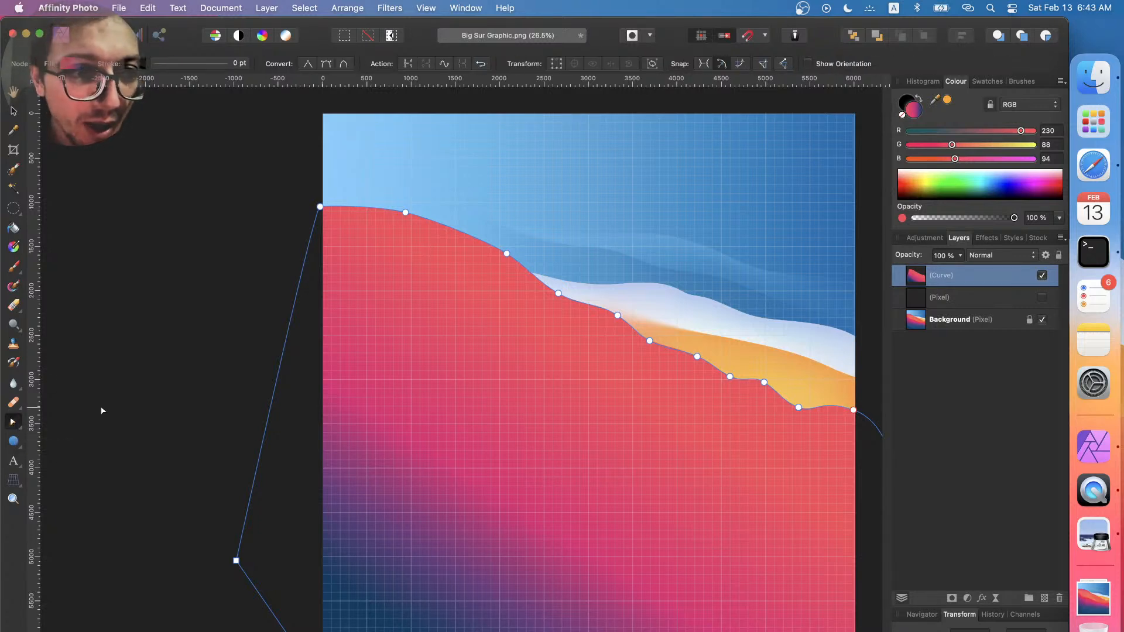
key("p")
key("p")
key("p")
key("p")
key("p")
key("p")
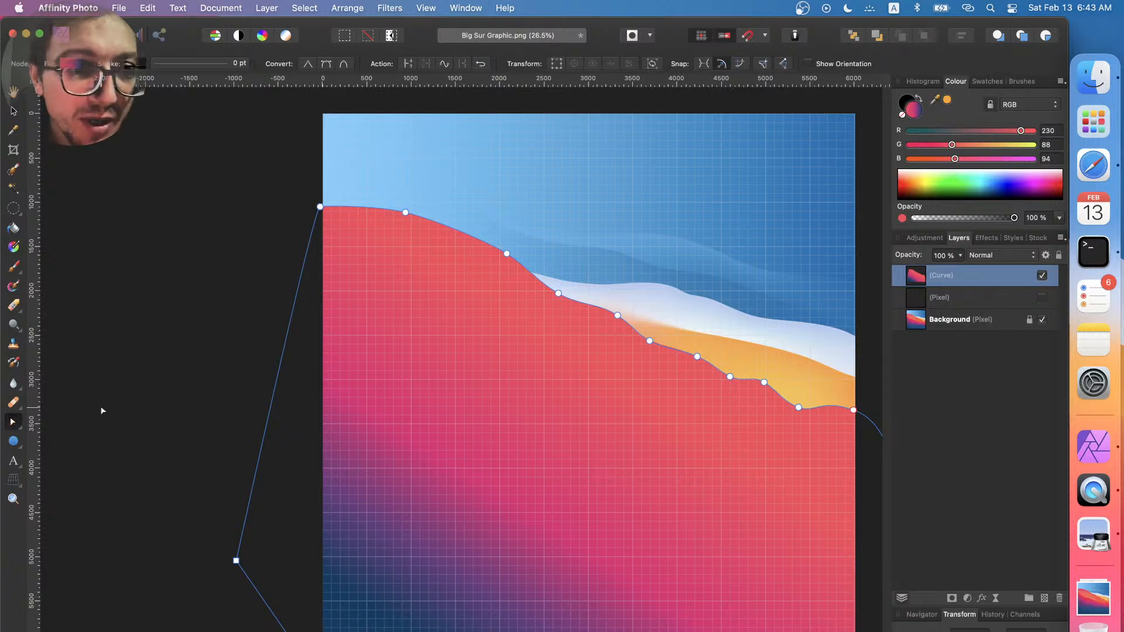
key("p")
key("a")
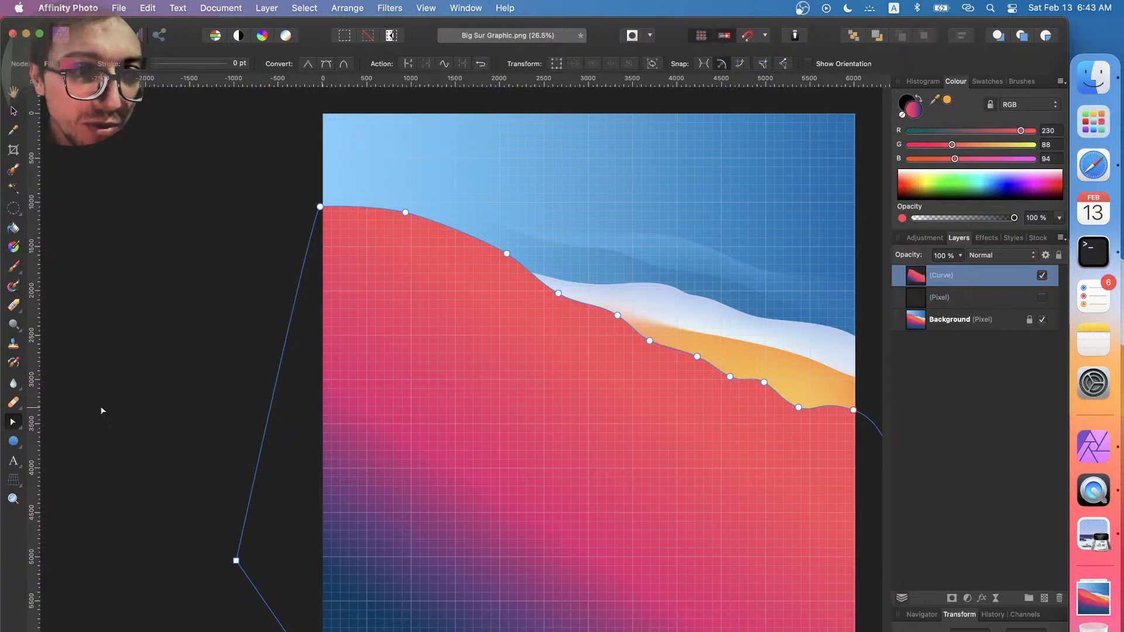
- Try bending the curve with the handles of its second node and flattening the bend by converting that node to sharp
key("p")
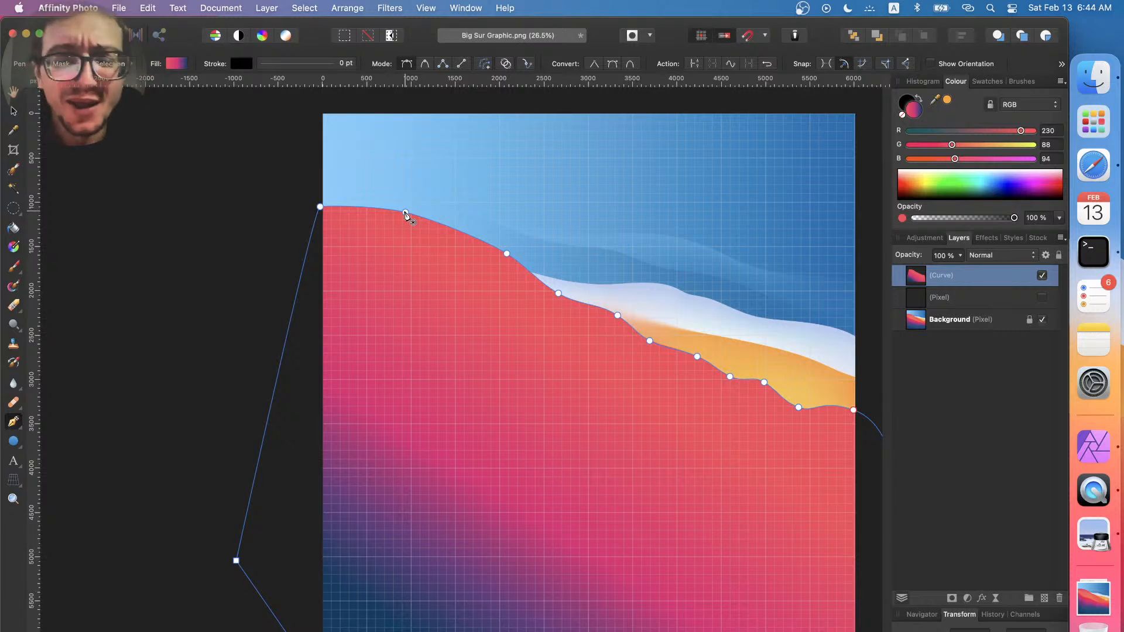
key("a")
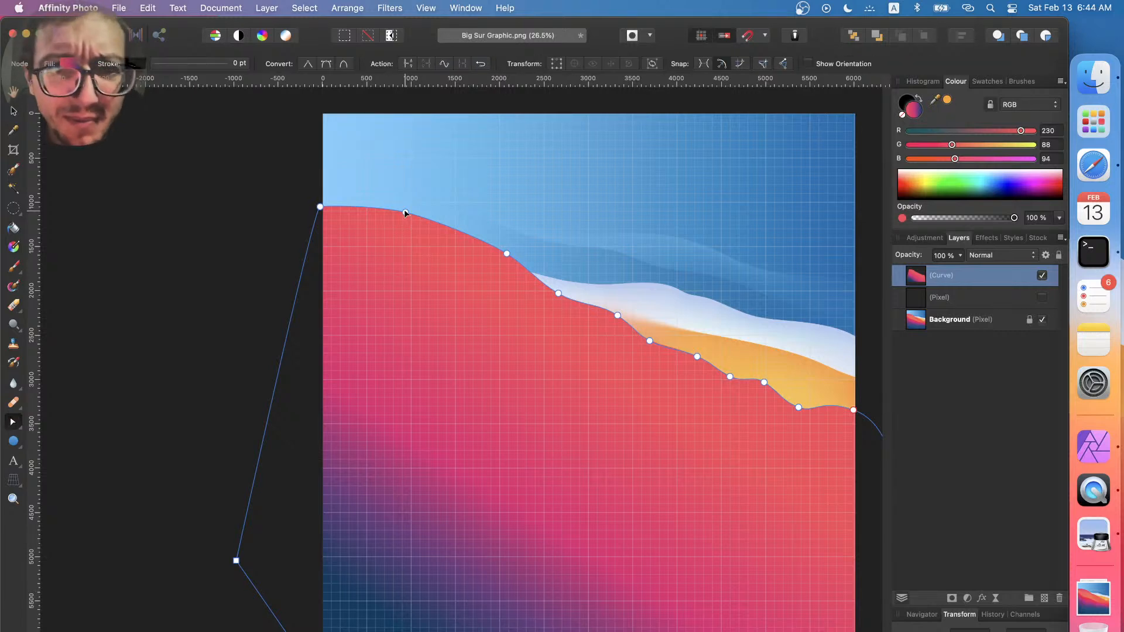
left_click(406, 213)
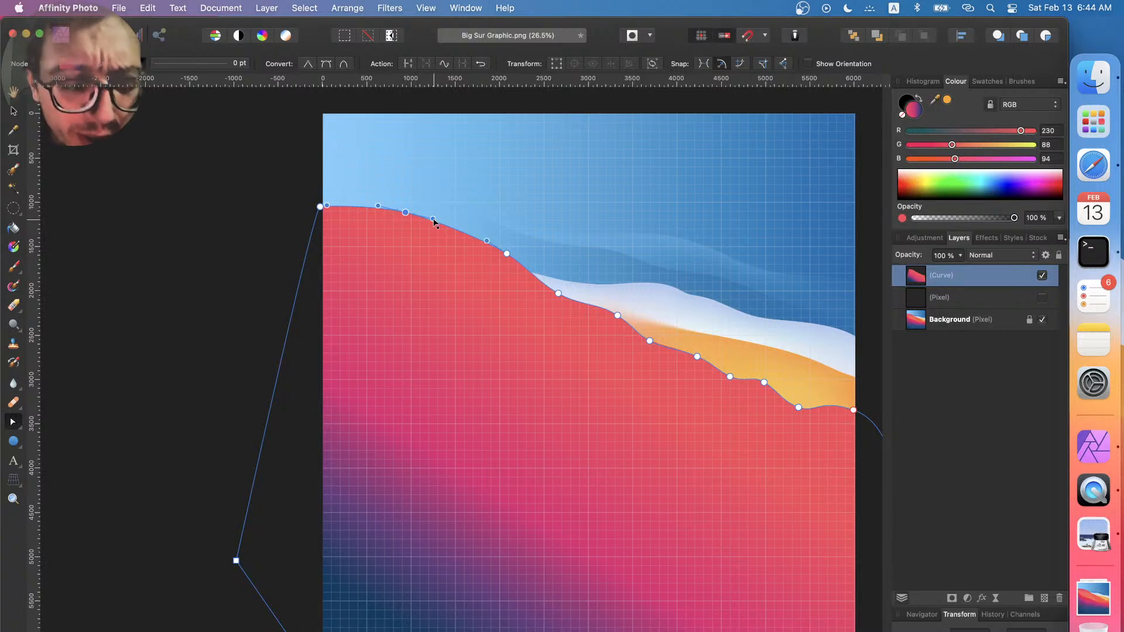
left_click_drag(433, 222, 513, 203)
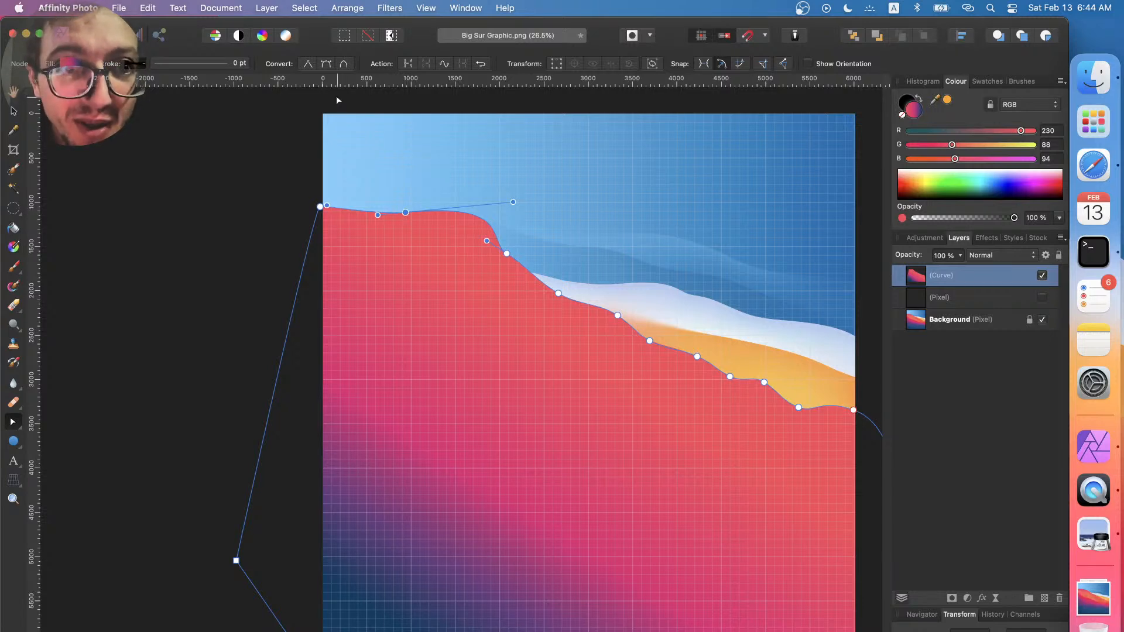
left_click(308, 64)
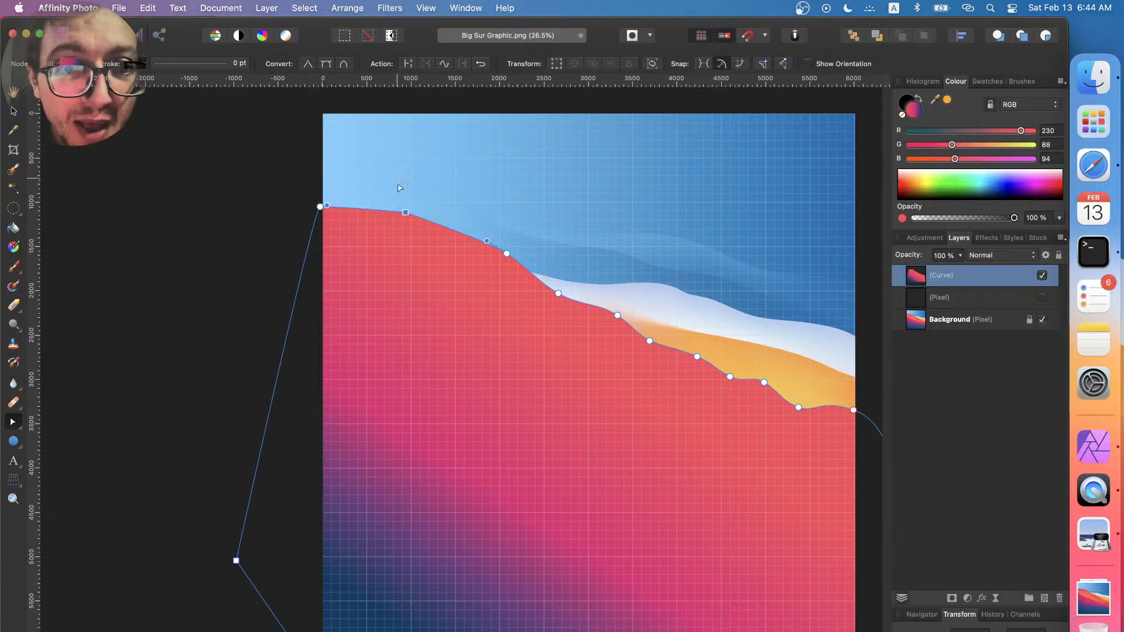
left_click(326, 65)
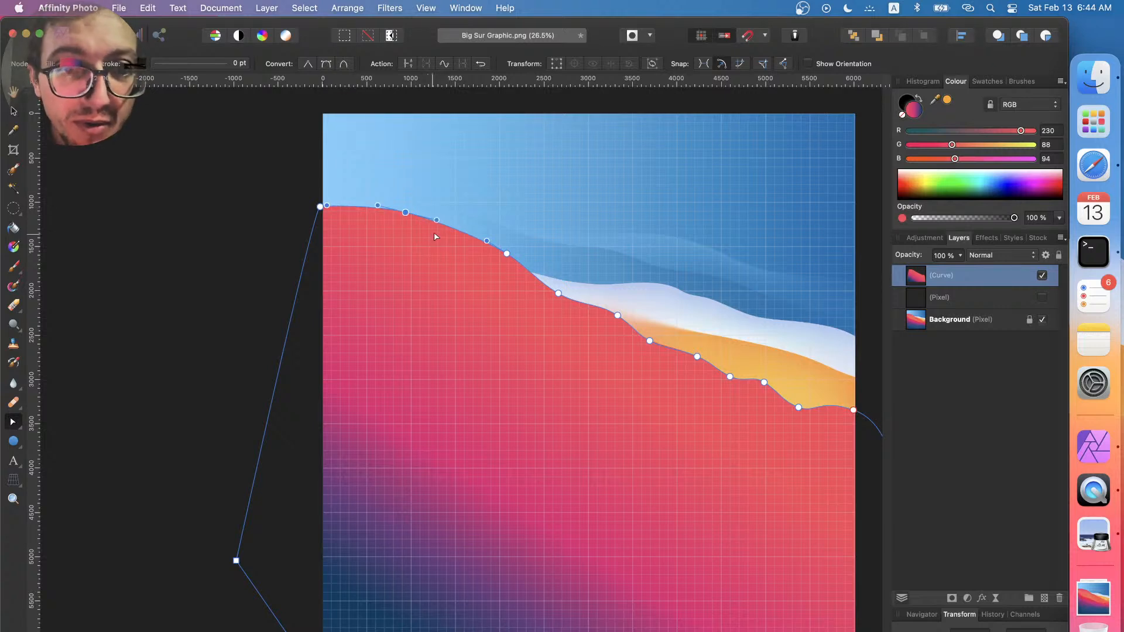
left_click_drag(436, 222, 326, 260)
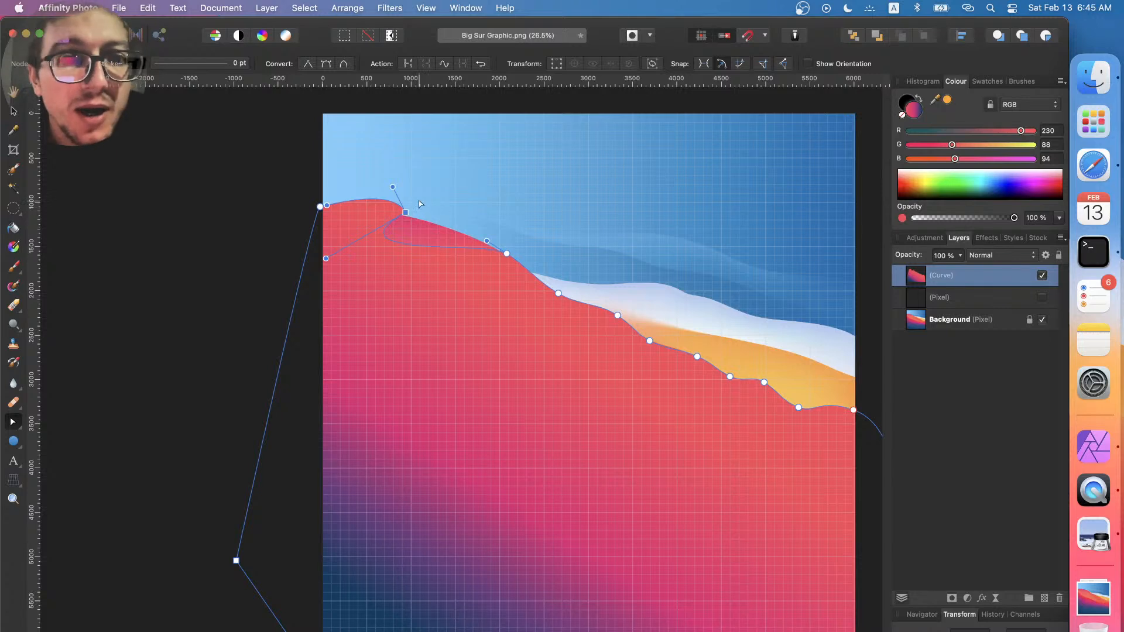
left_click(309, 64)
- Convert the curve's second node to smooth, adjust its handle very slightly and deselect the node
left_click(326, 64)
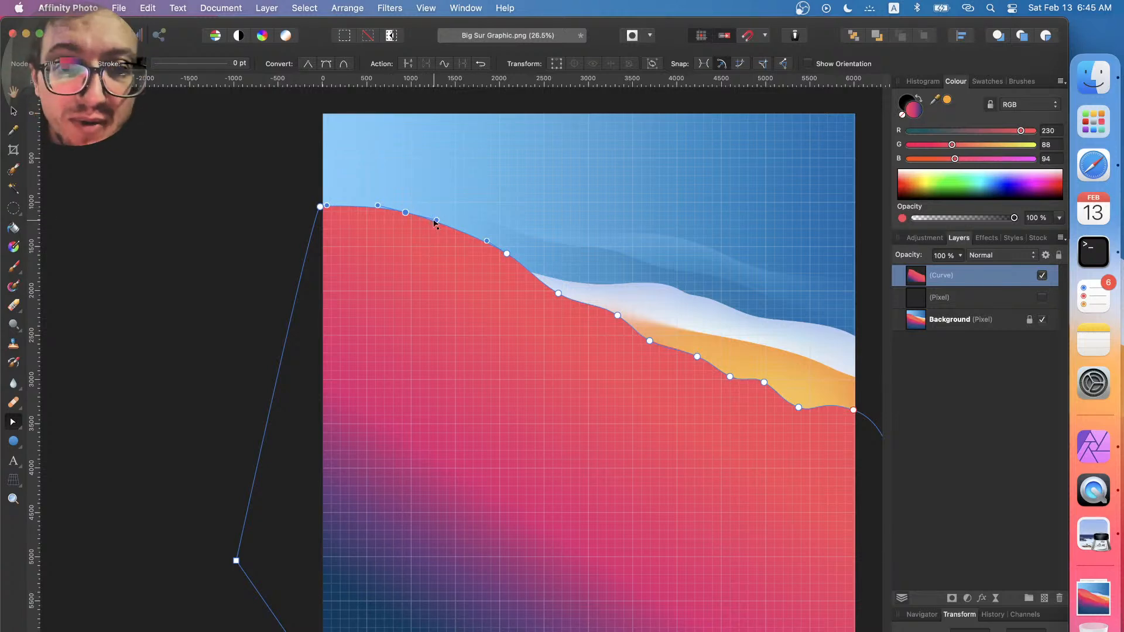
left_click_drag(436, 221, 434, 221)
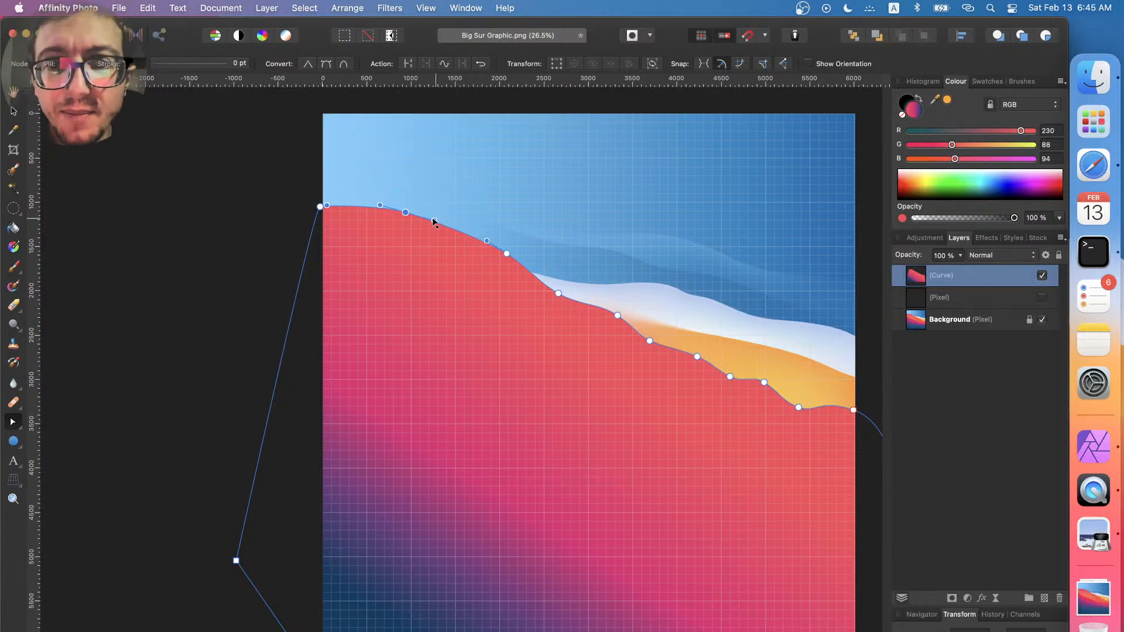
left_click(469, 204)
left_click(469, 353)
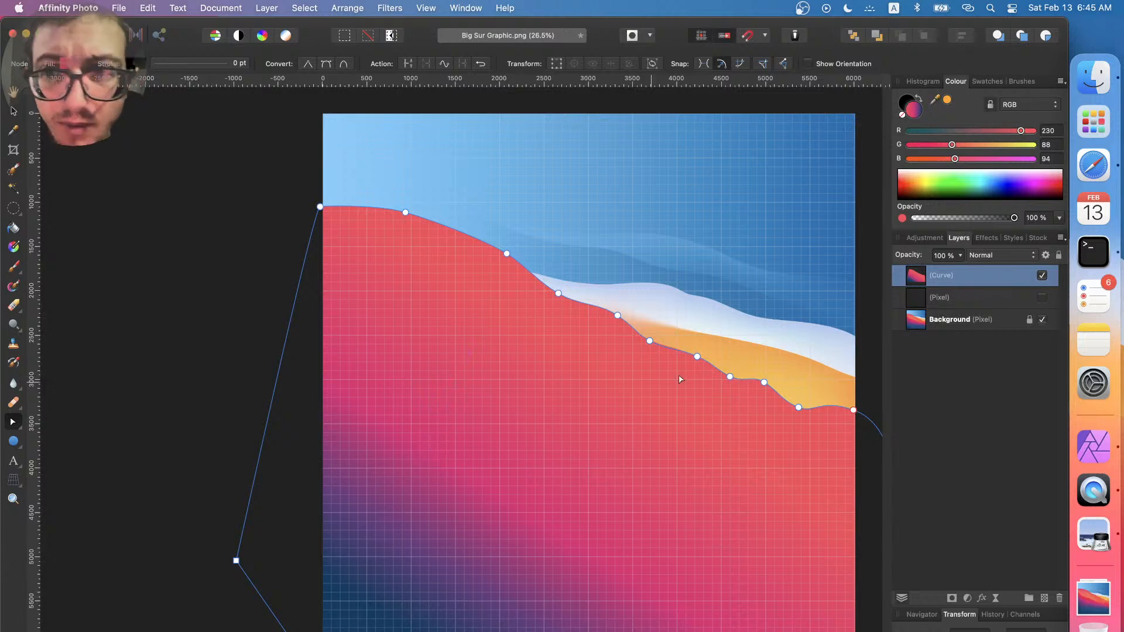
- Duplicate the curve with the Move Tool and place the copy below and to the left of the original
double_click(917, 278)
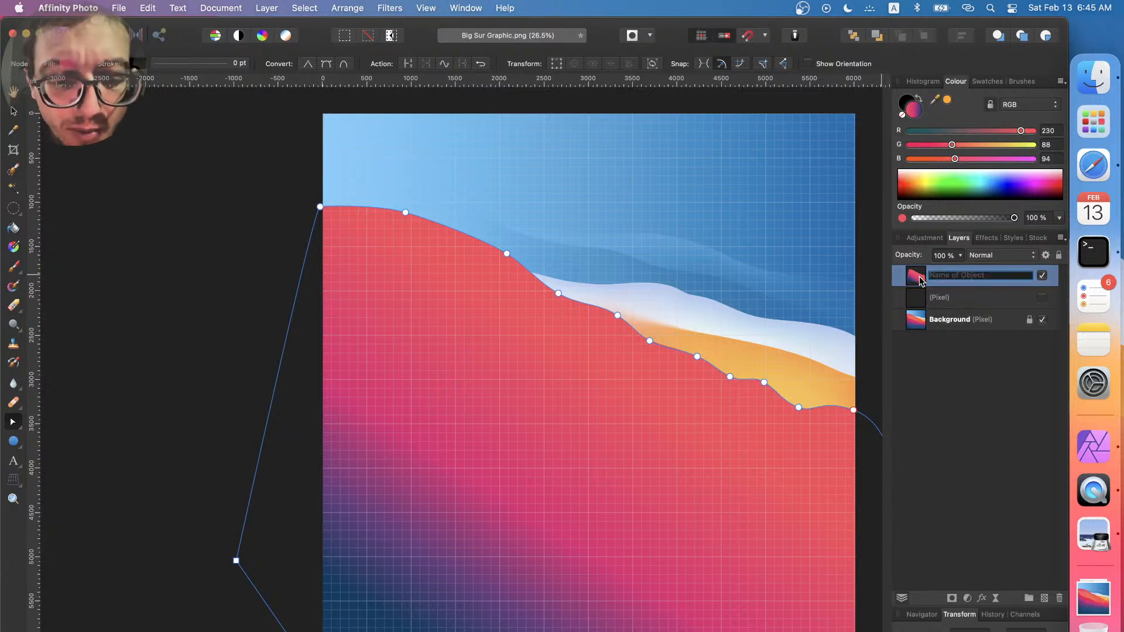
left_click_drag(544, 377, 491, 531)
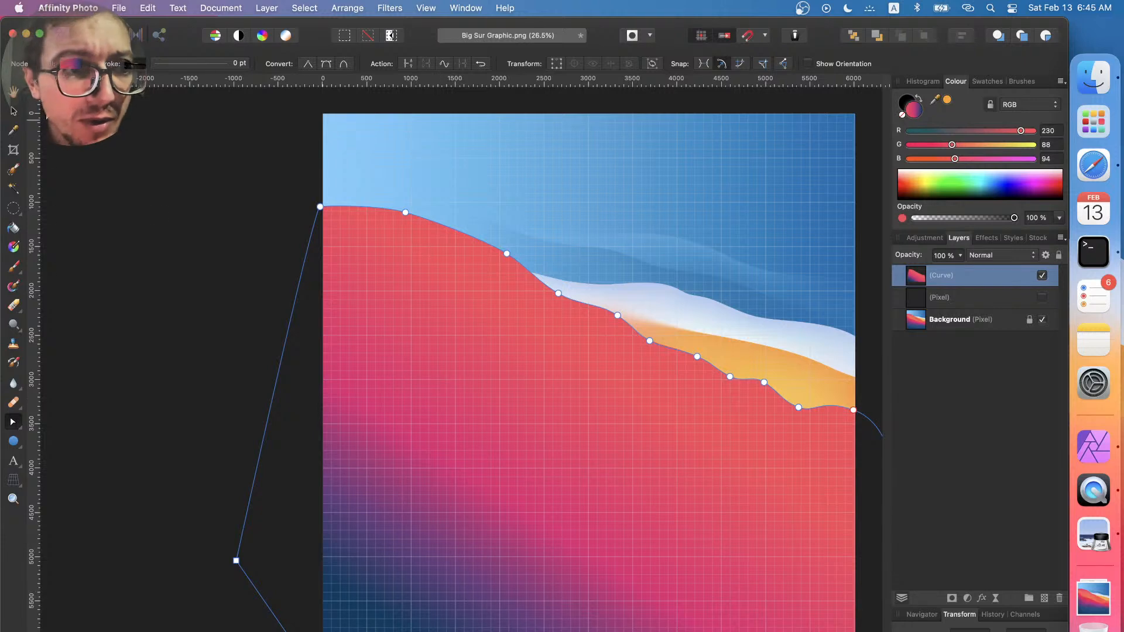
left_click(15, 112)
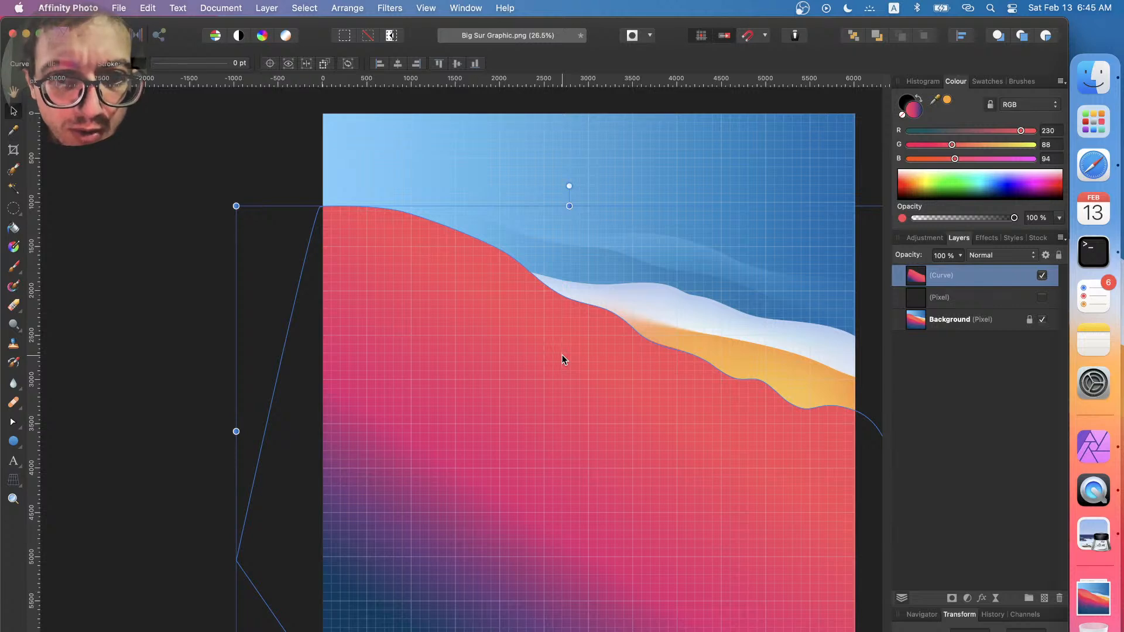
right_click(544, 356)
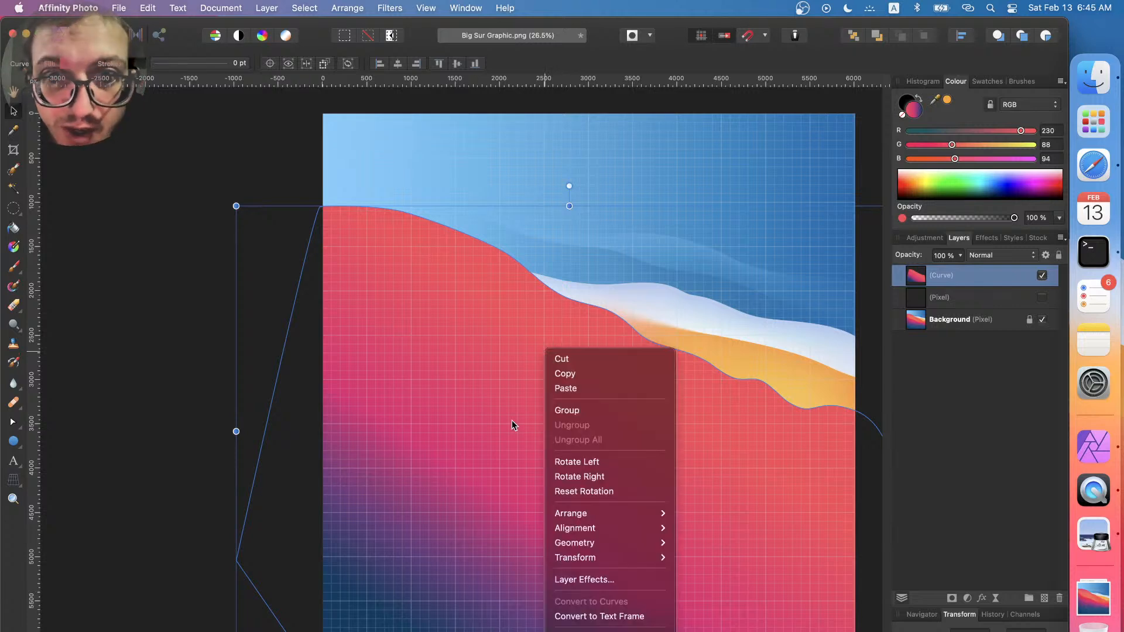
left_click(517, 337)
left_click_drag(517, 338, 485, 390)
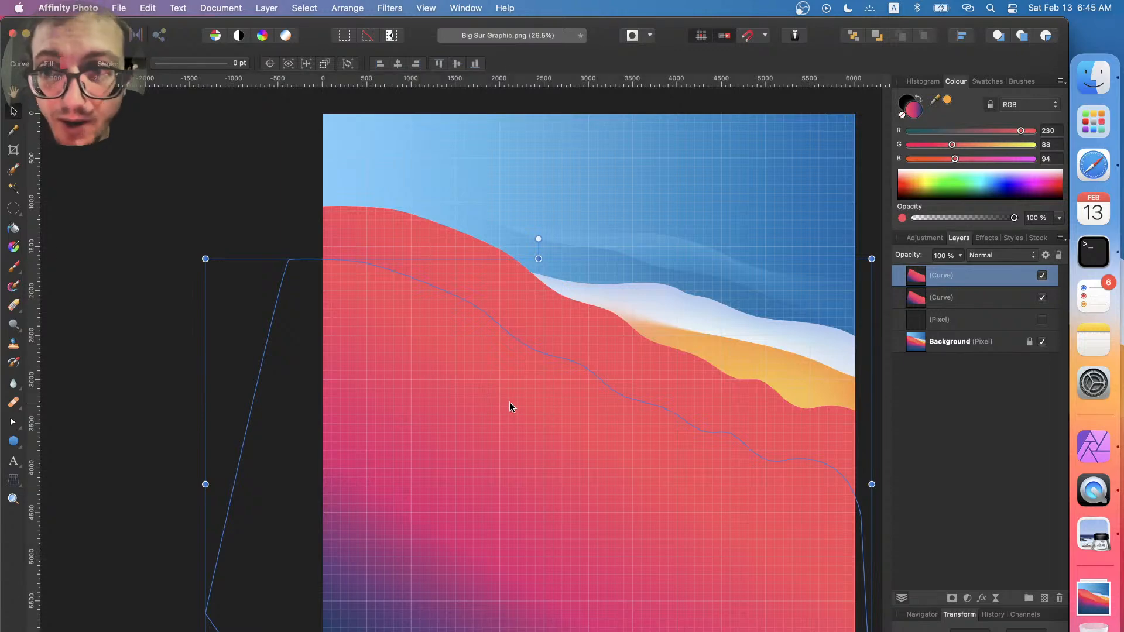
- Set the blend mode of the duplicated curve layer to Lighter Colour
left_click(1005, 256)
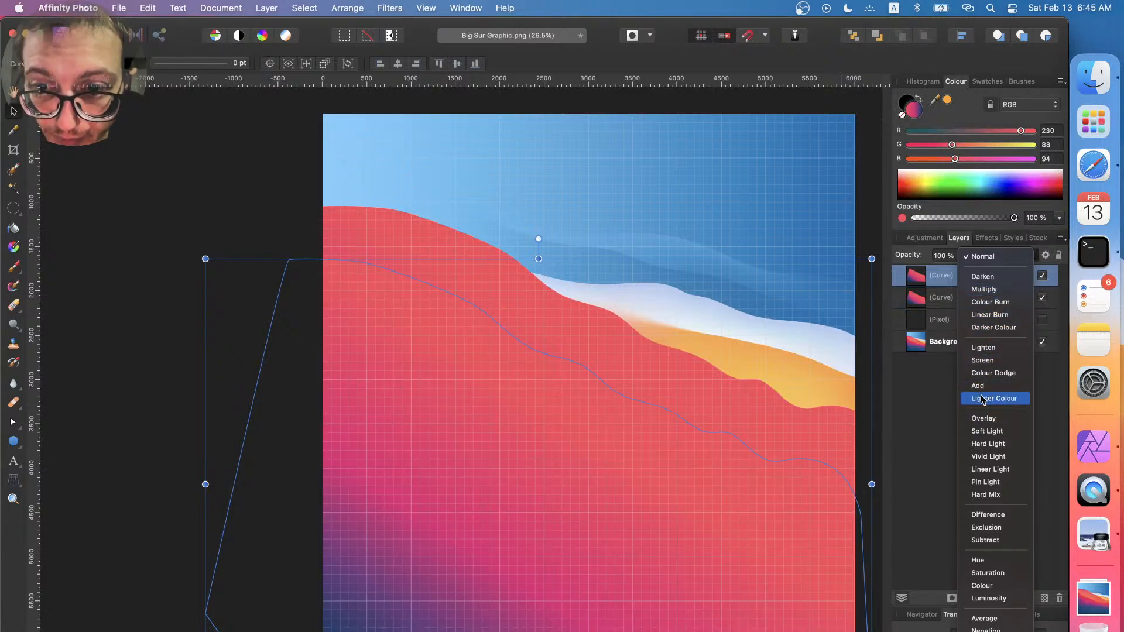
left_click(983, 400)
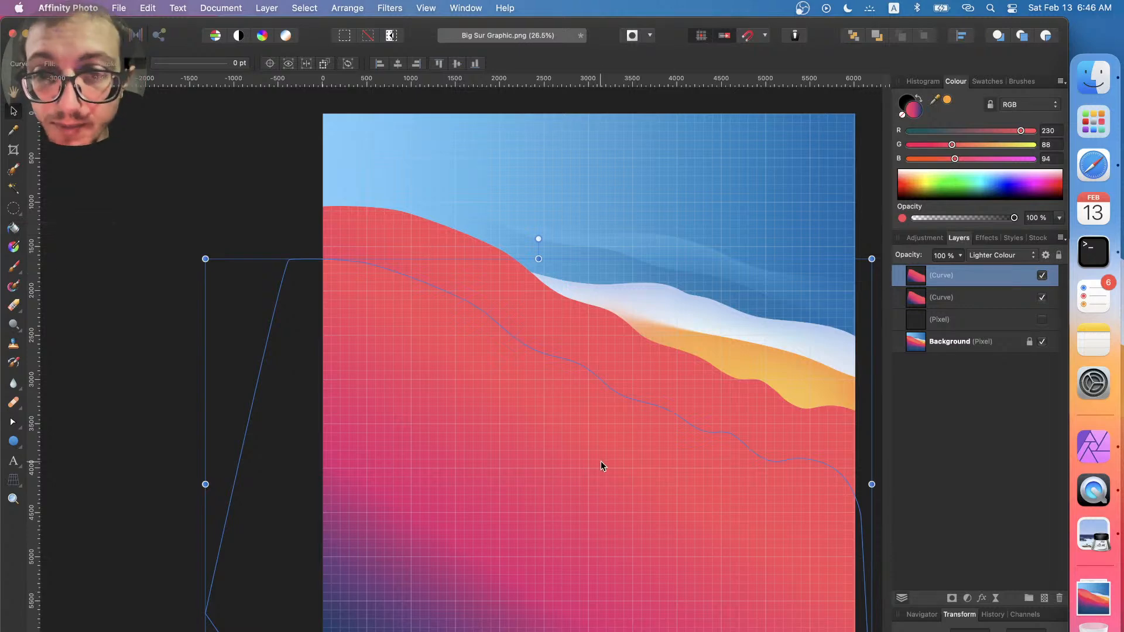
- Shift the duplicated curve further left and down, and hide the original curve layer to show the wallpaper beneath
left_click_drag(494, 402, 469, 428)
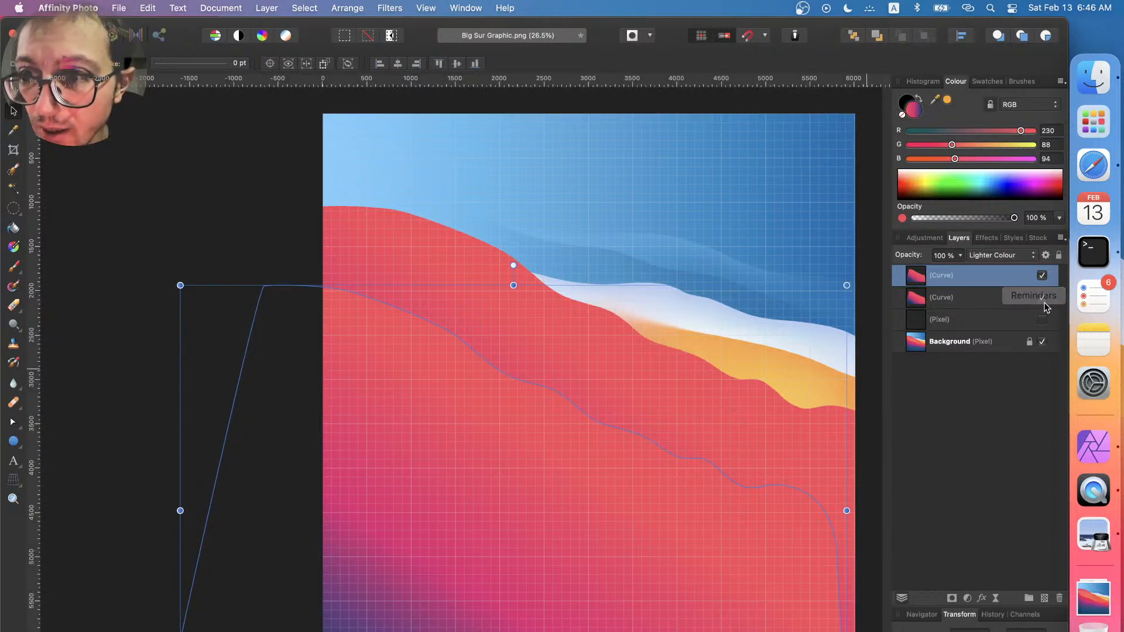
left_click(1044, 298)
left_click_drag(555, 489, 512, 489)
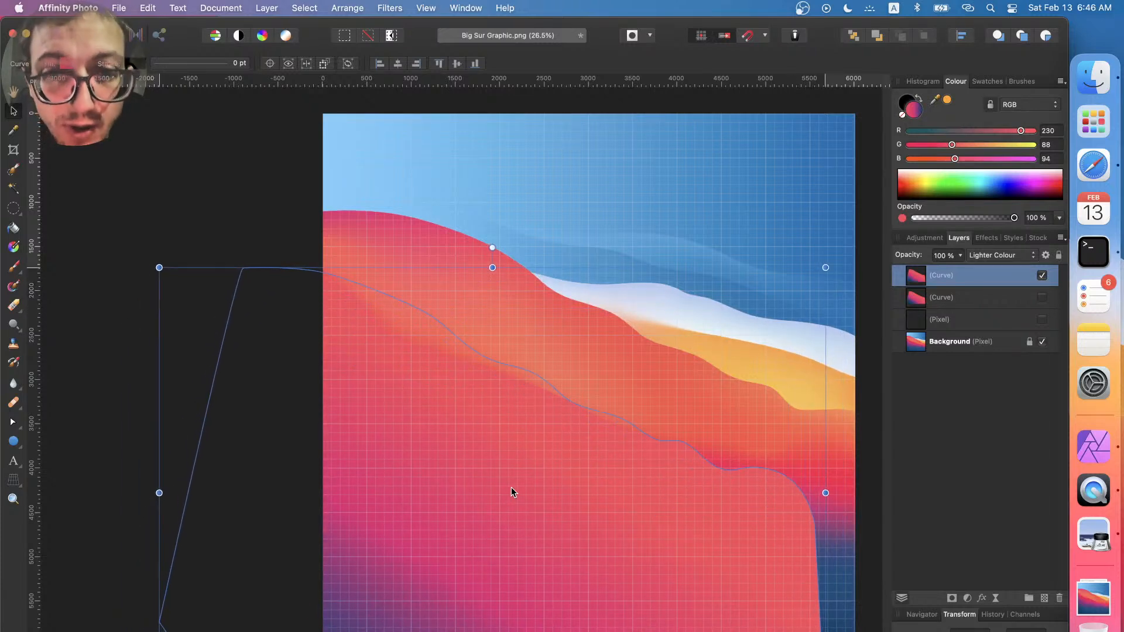
- Draw an elliptical marquee selection about 3000 px wide and 2000 px high over the middle of the duplicated curve
left_click(18, 211)
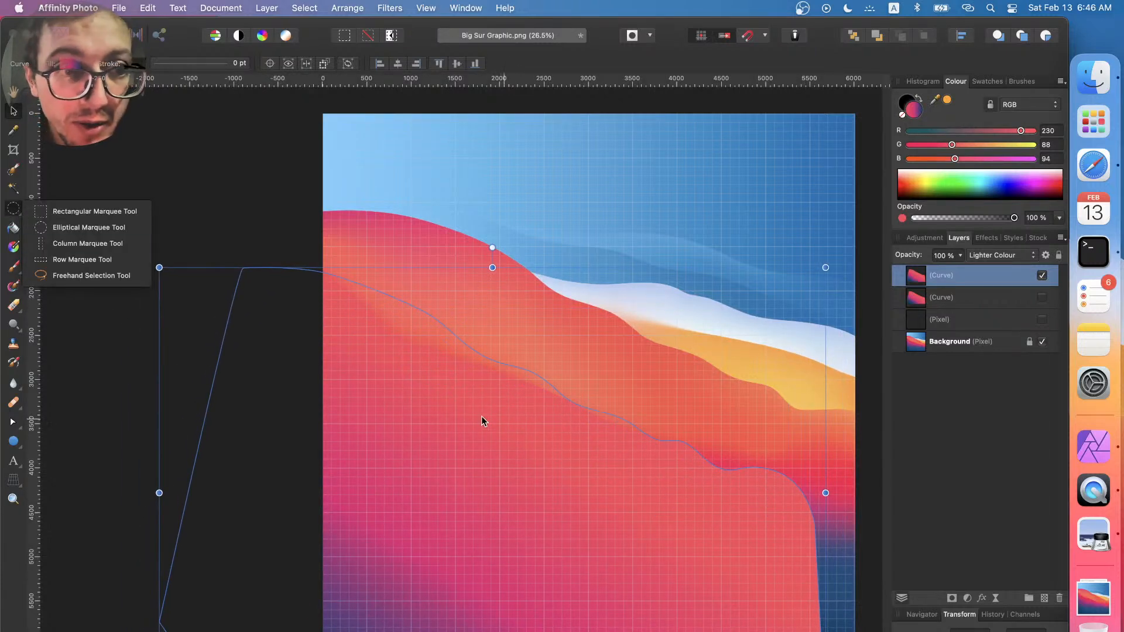
left_click(85, 228)
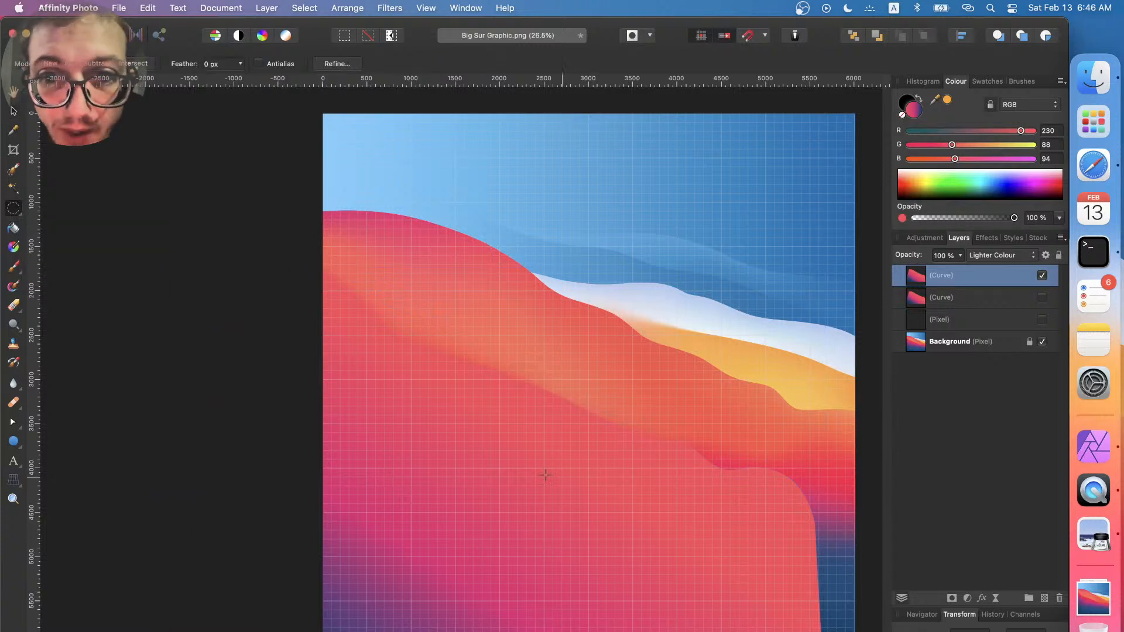
left_click_drag(685, 506, 416, 331)
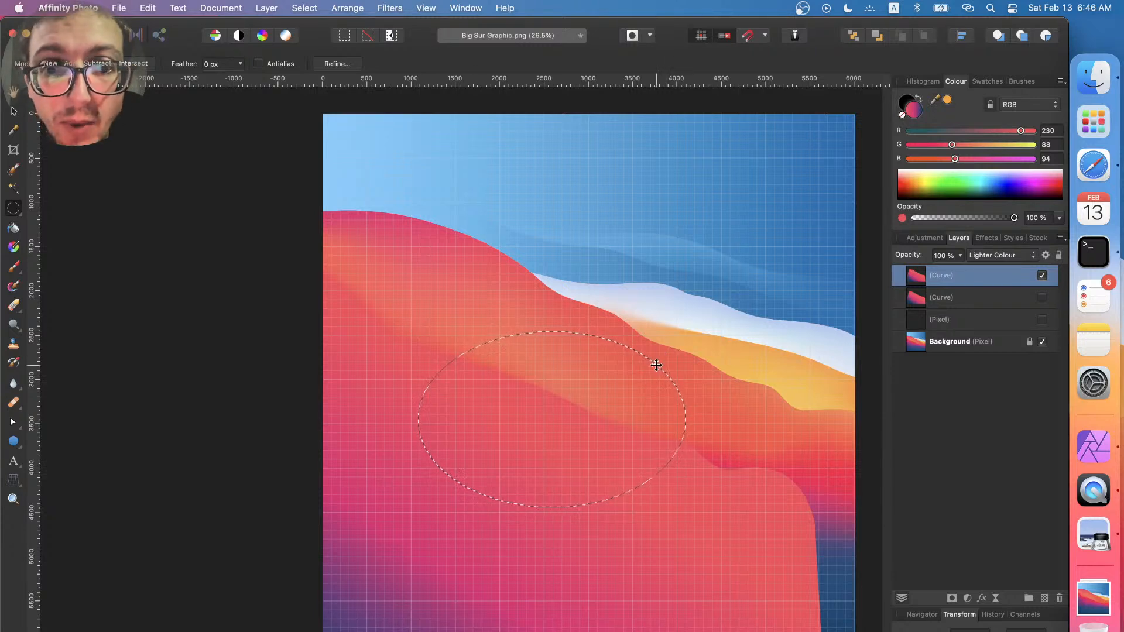
- Feather the elliptical selection and add it as a mask to the duplicated curve layer
left_click(347, 7)
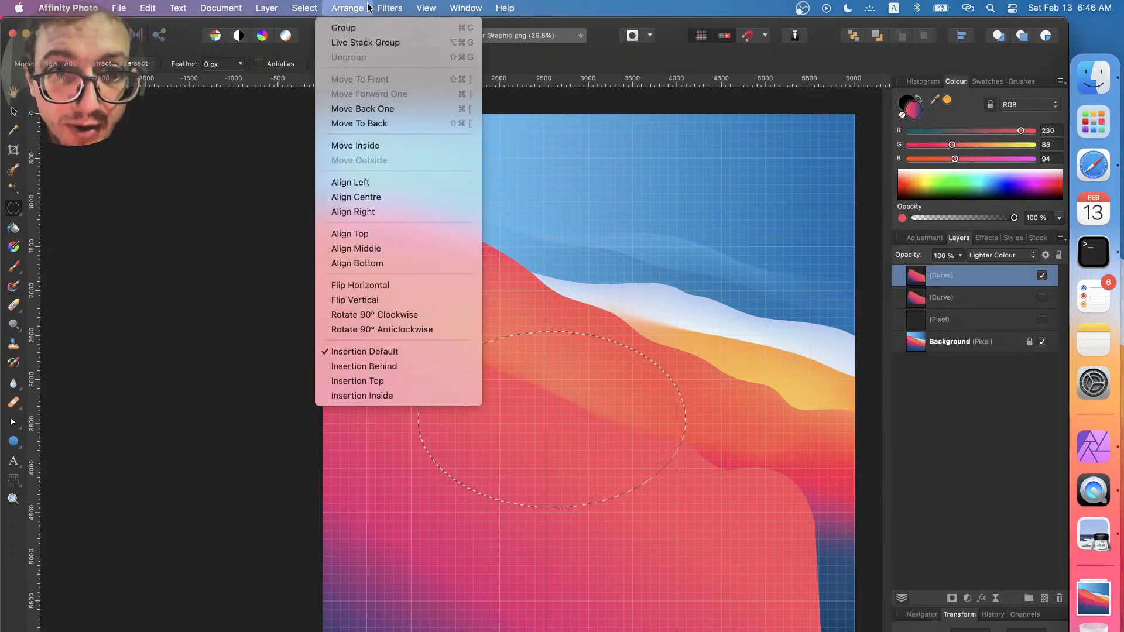
mouse_move(324, 8)
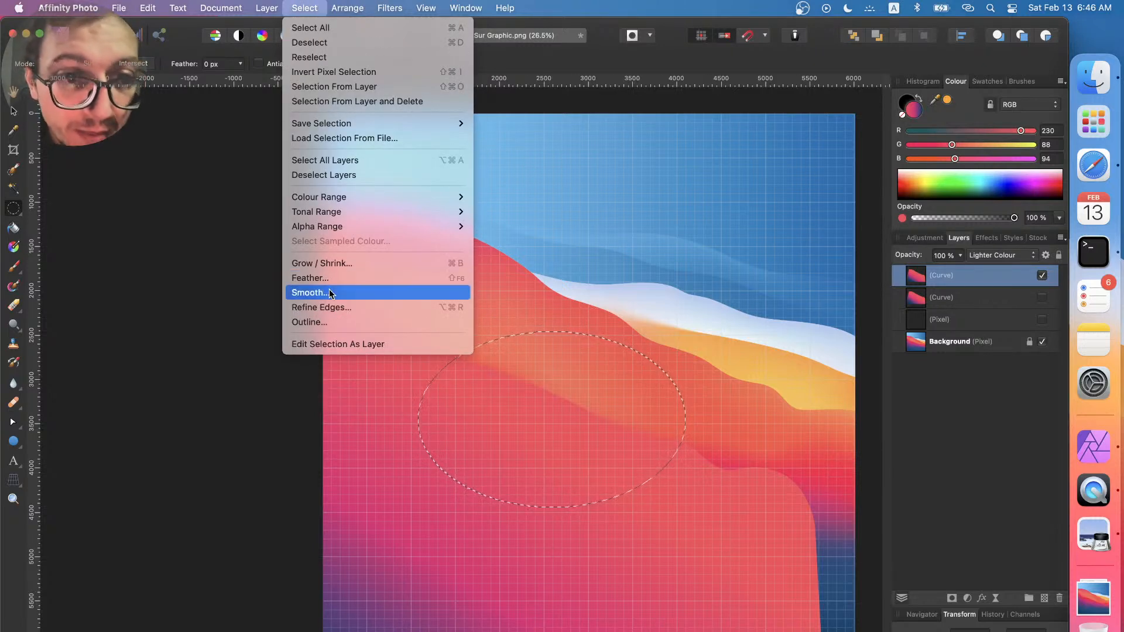
left_click(329, 278)
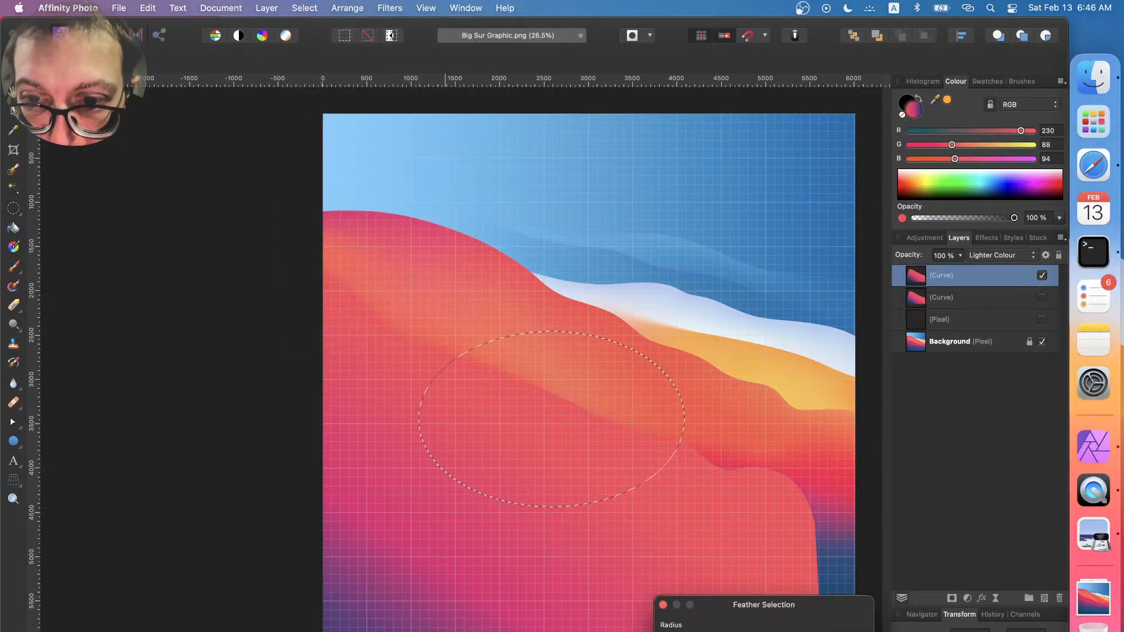
key("Return")
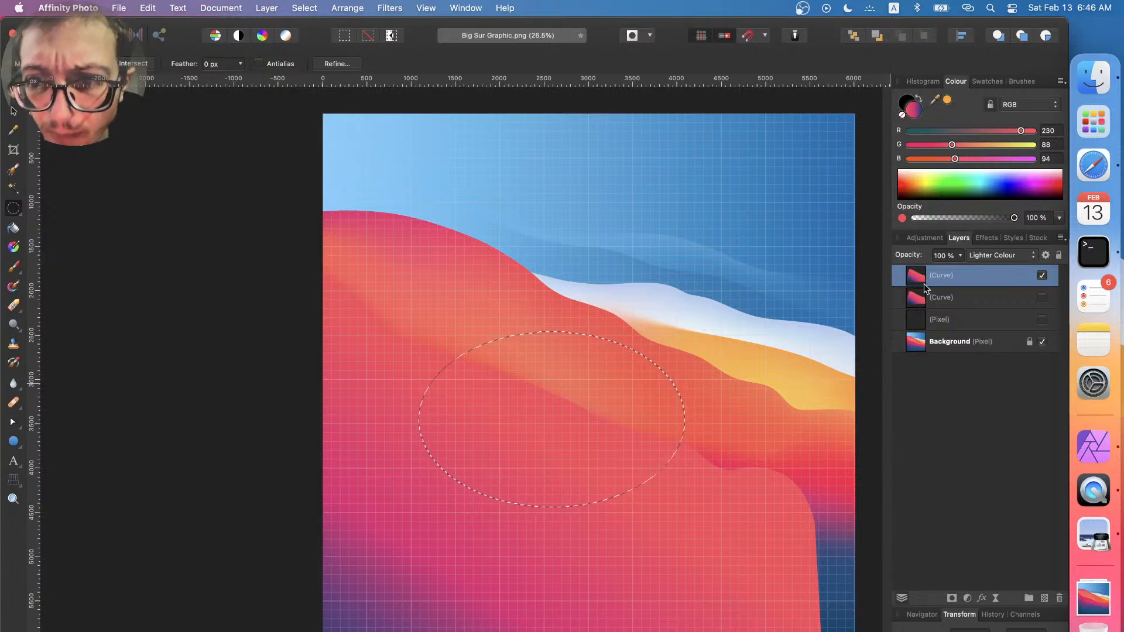
left_click(952, 599)
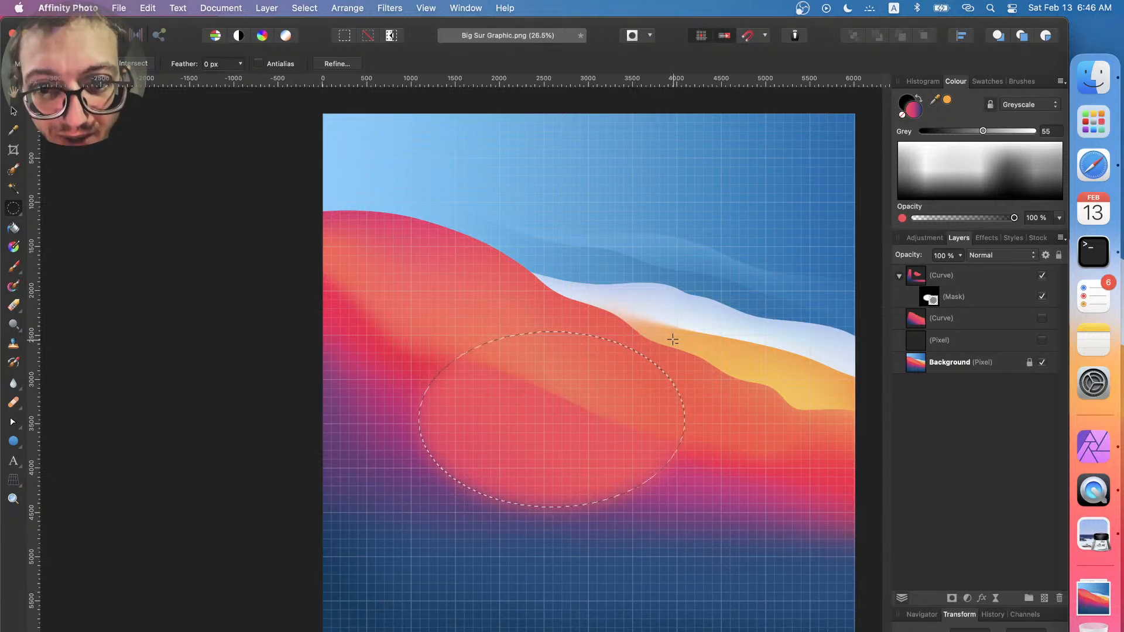
- Undo the elliptical mask and try masking the duplicated curve layer with the inverted selection instead
key("super+z")
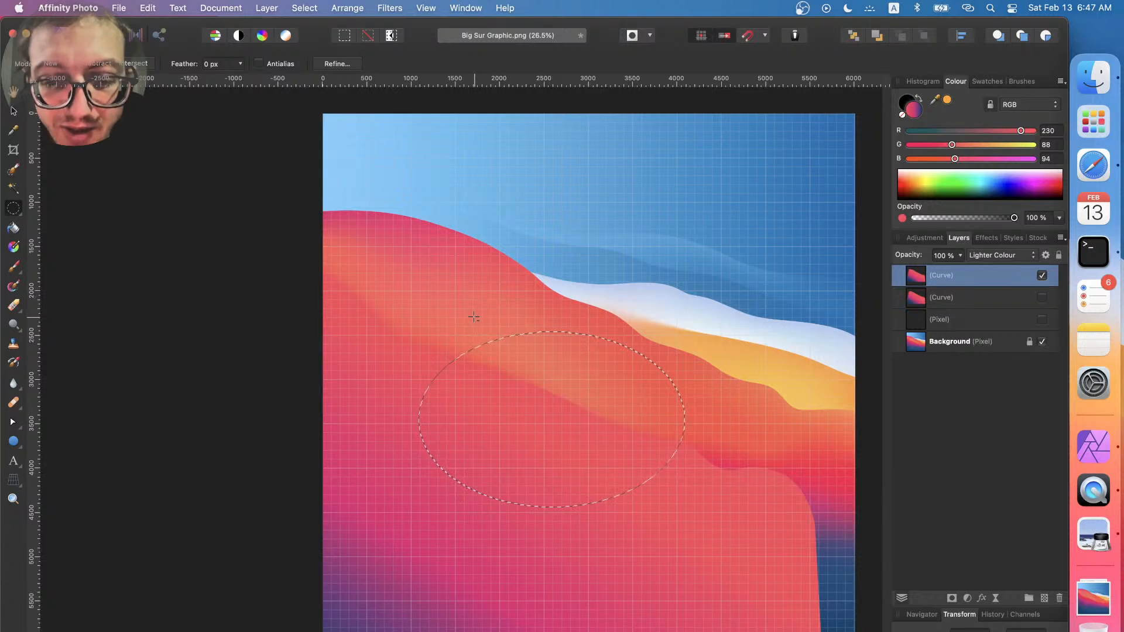
key("super+i")
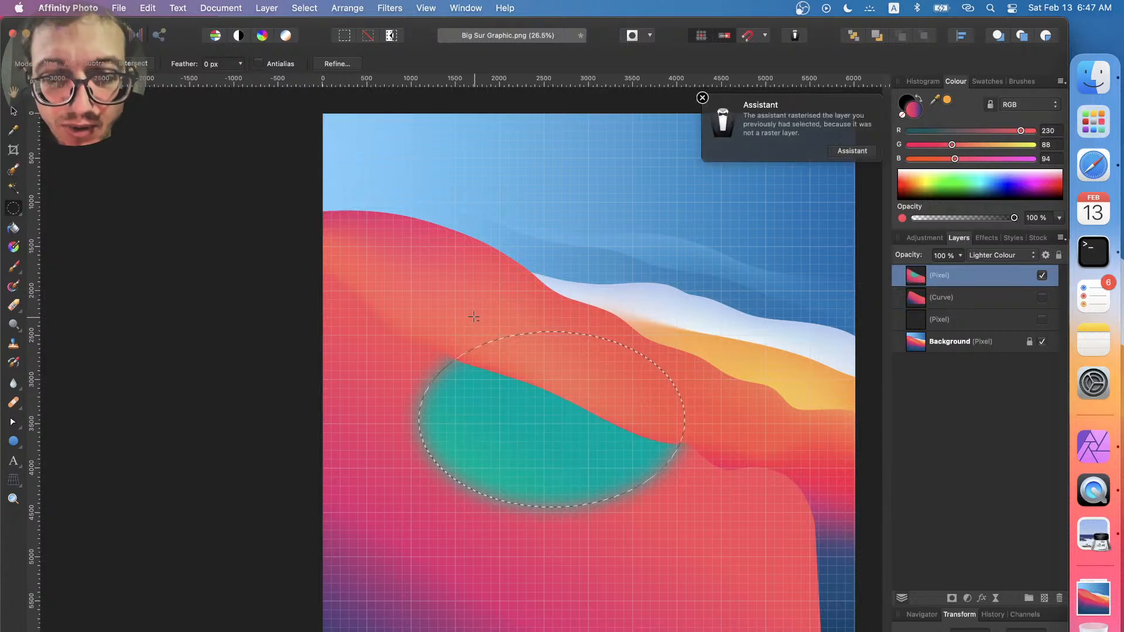
key("shift+super+i")
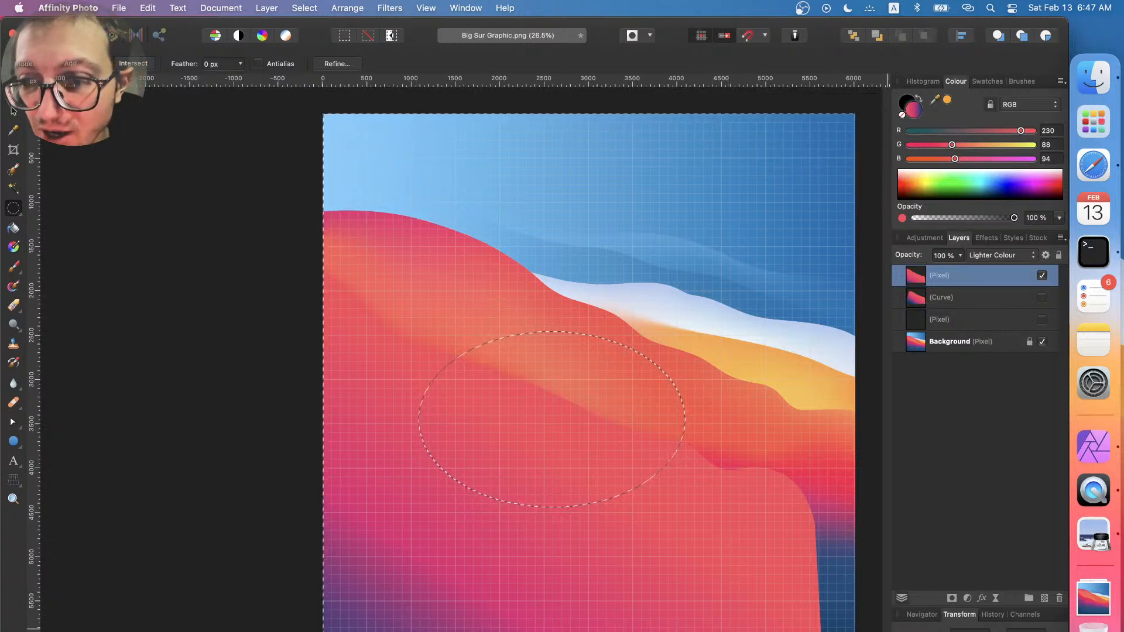
left_click(954, 599)
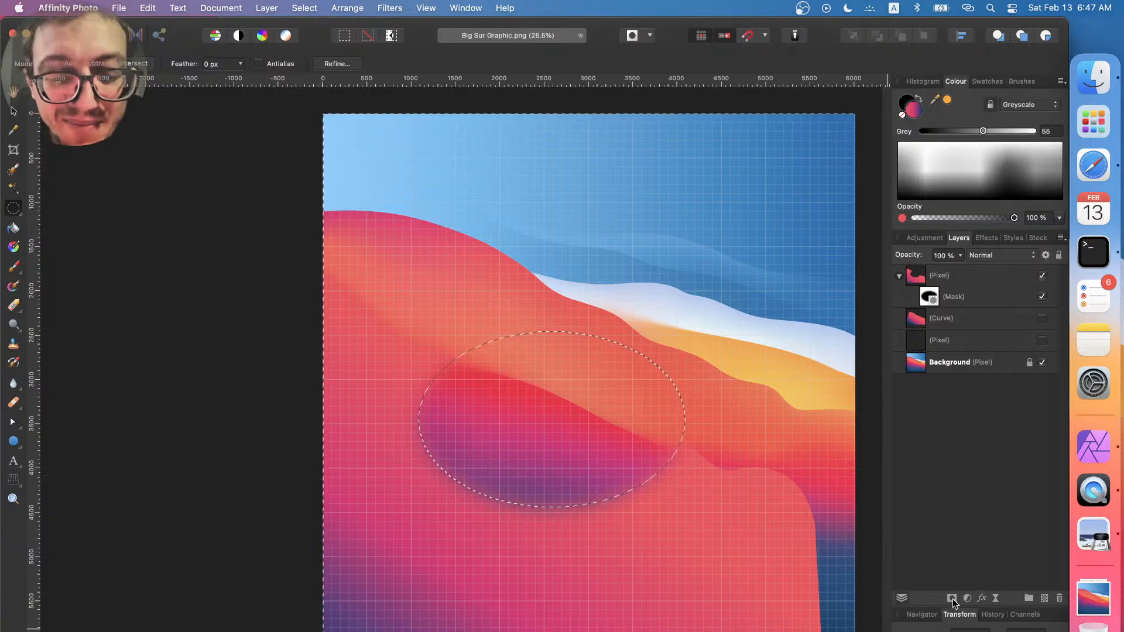
key("super+z")
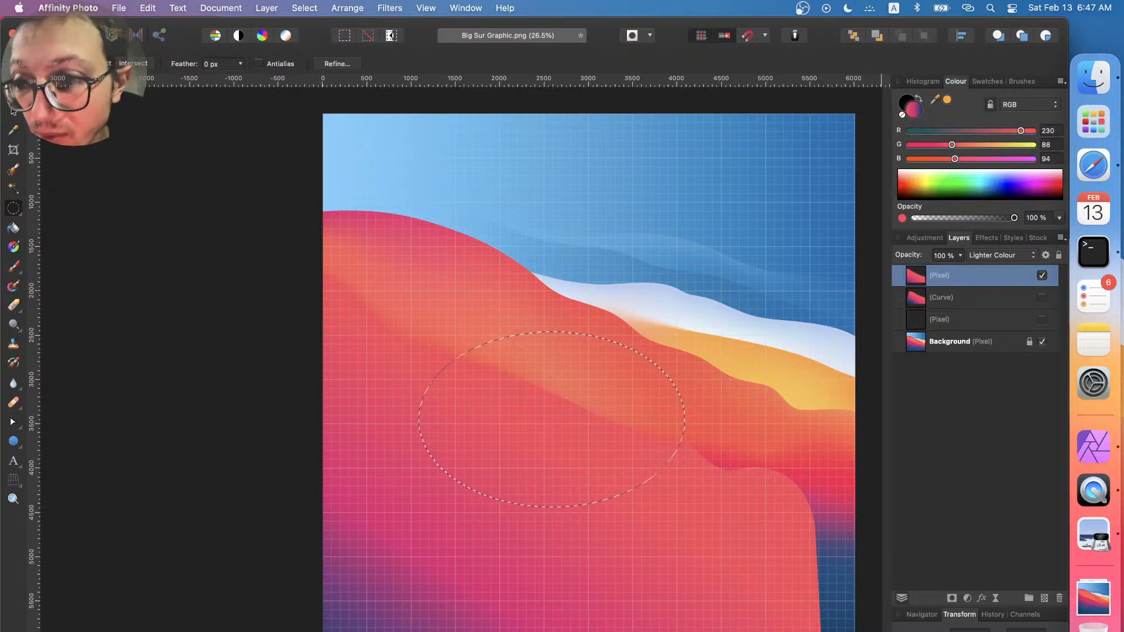
- Examine the available layer effects, adjustments, layer and arrange commands, and blur filters for the rasterised curve layer
left_click(982, 598)
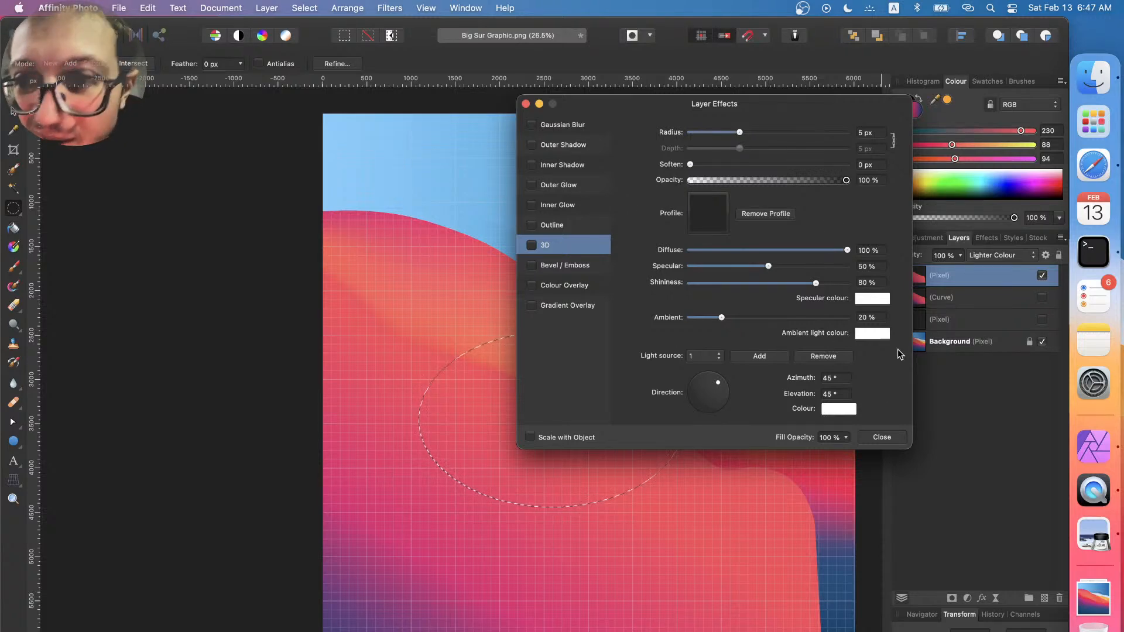
left_click(882, 438)
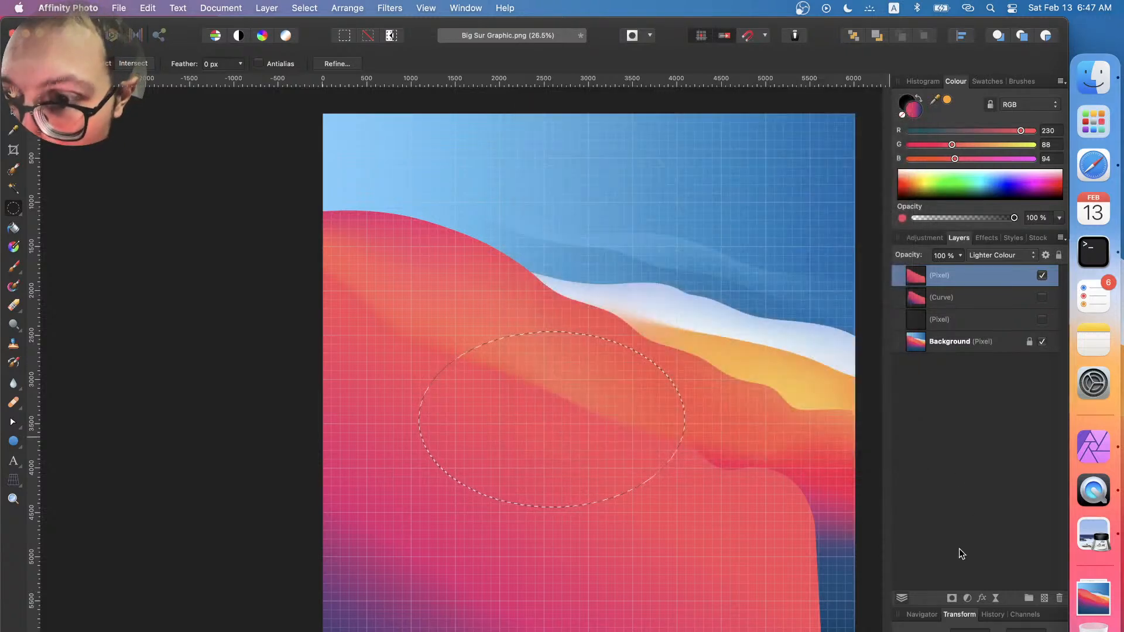
left_click(968, 598)
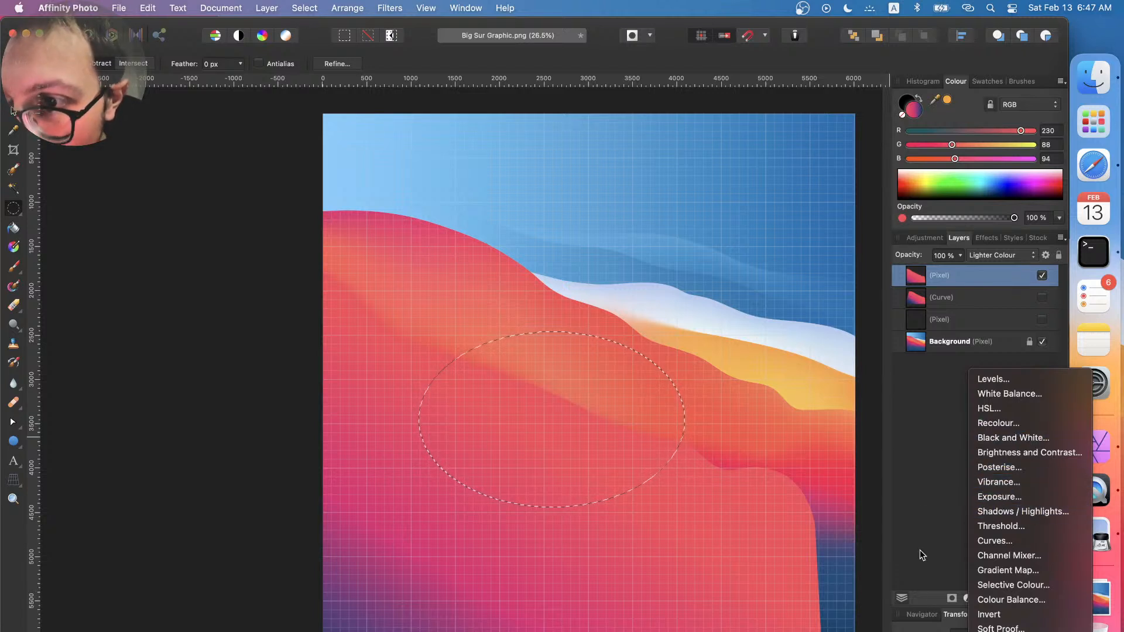
left_click(929, 596)
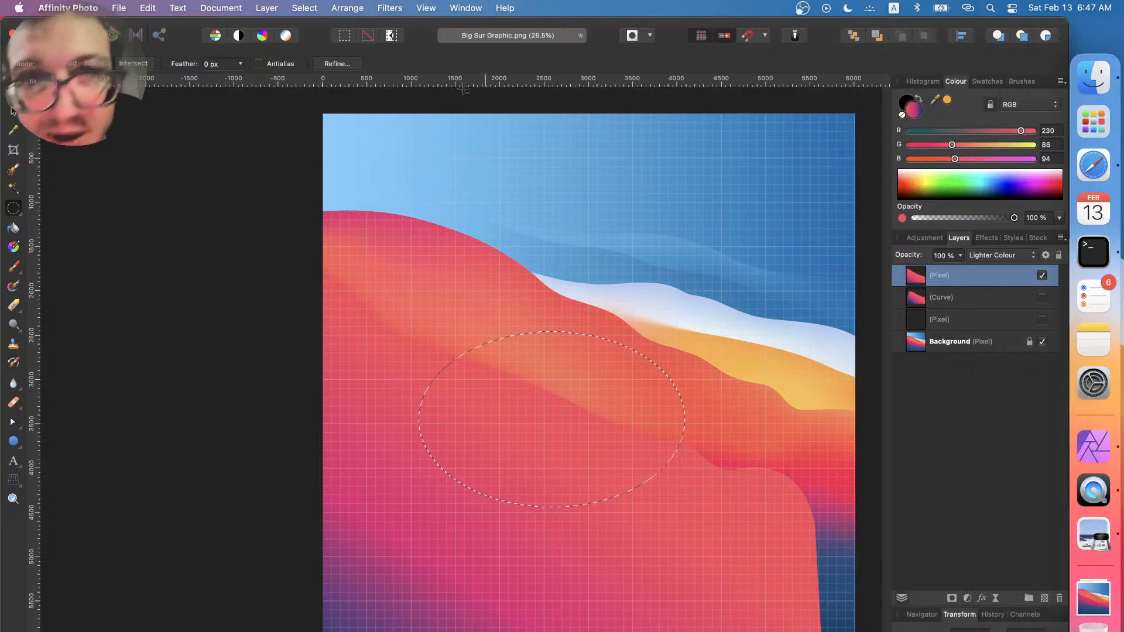
left_click(266, 7)
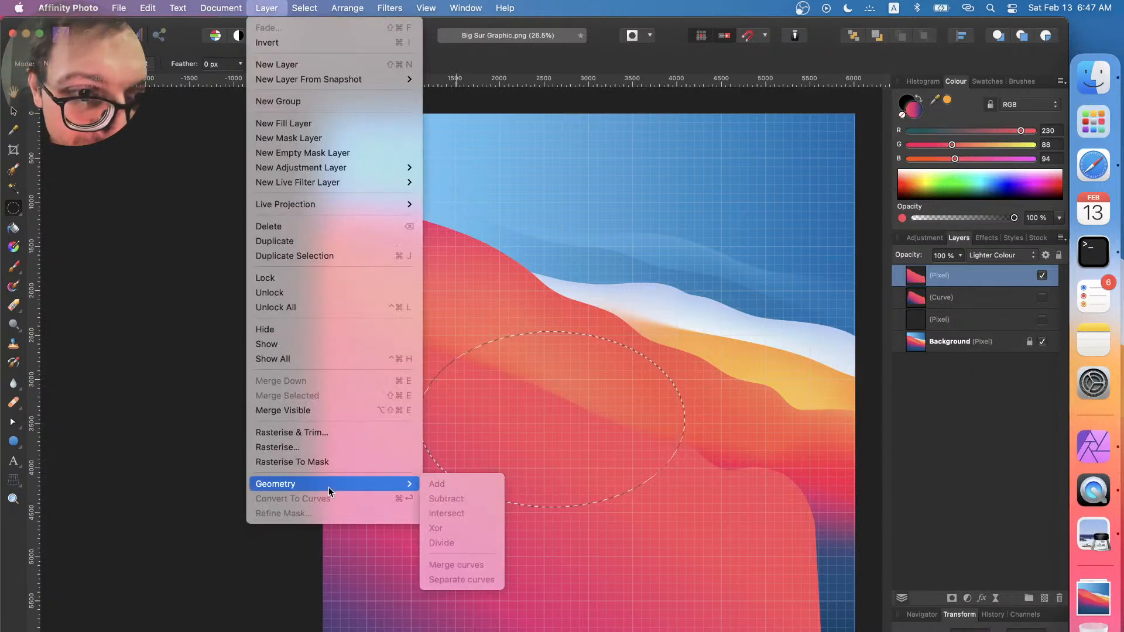
mouse_move(132, 4)
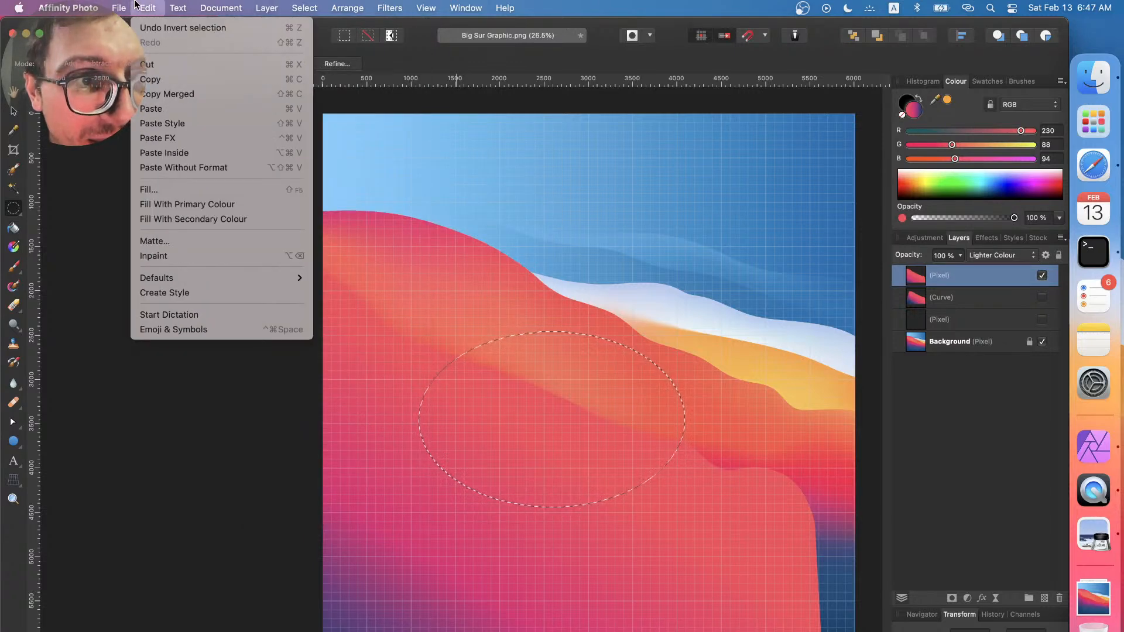
mouse_move(344, 5)
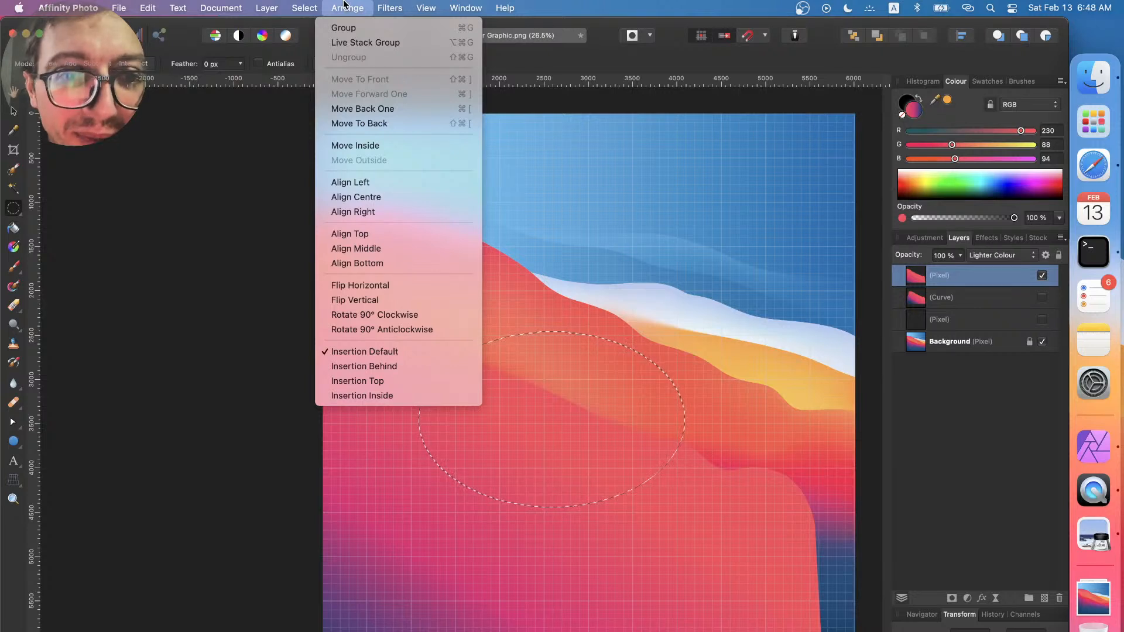
mouse_move(400, 7)
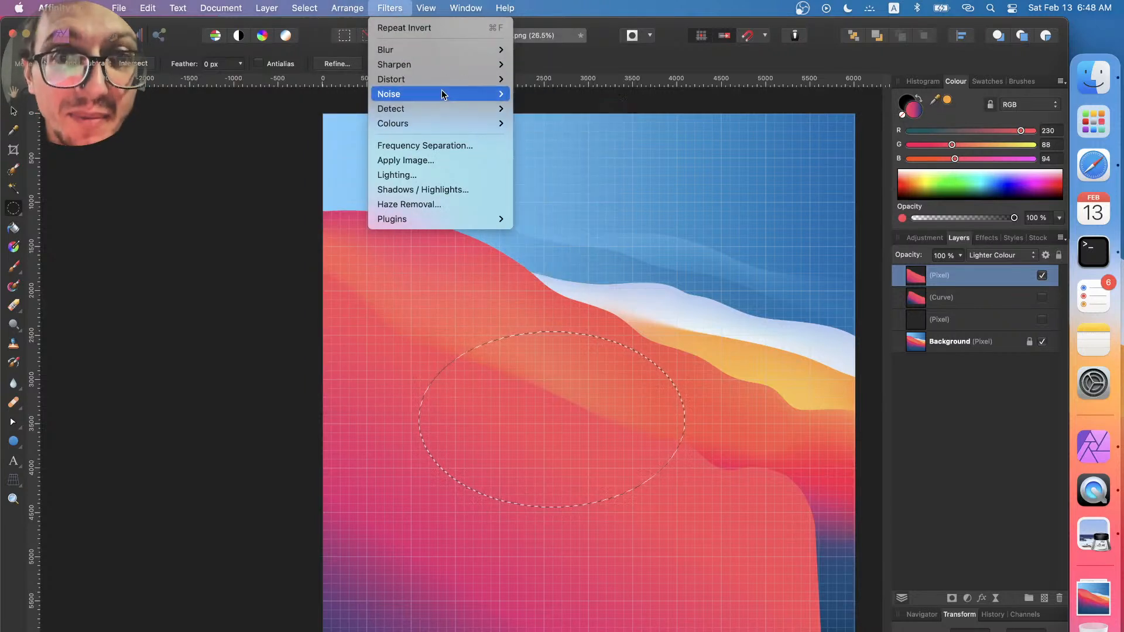
mouse_move(438, 51)
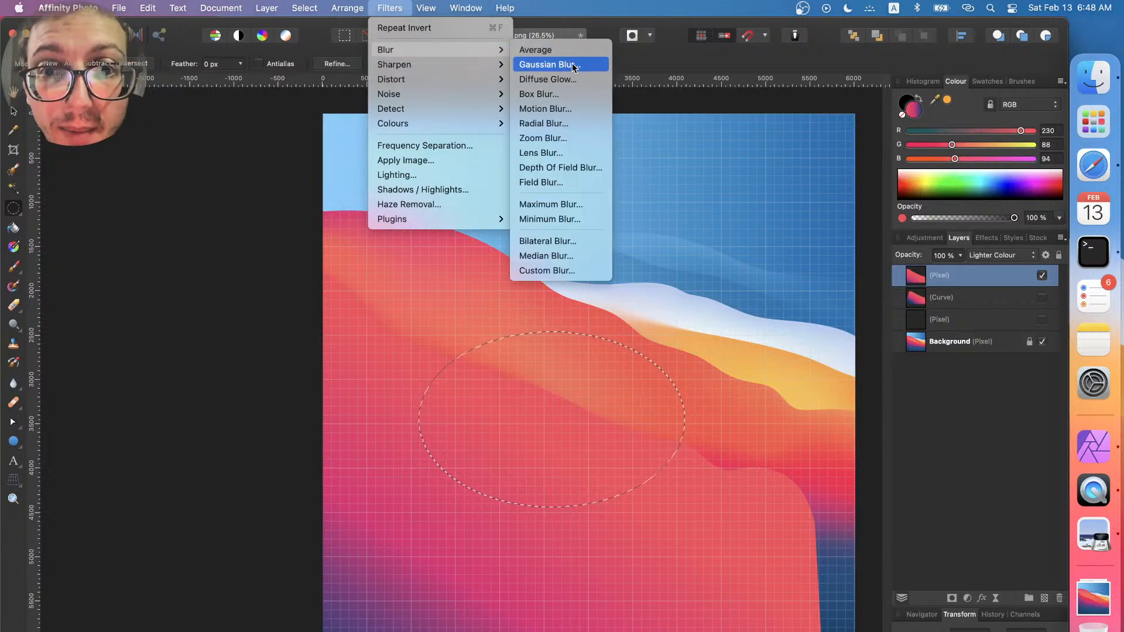
left_click(397, 5)
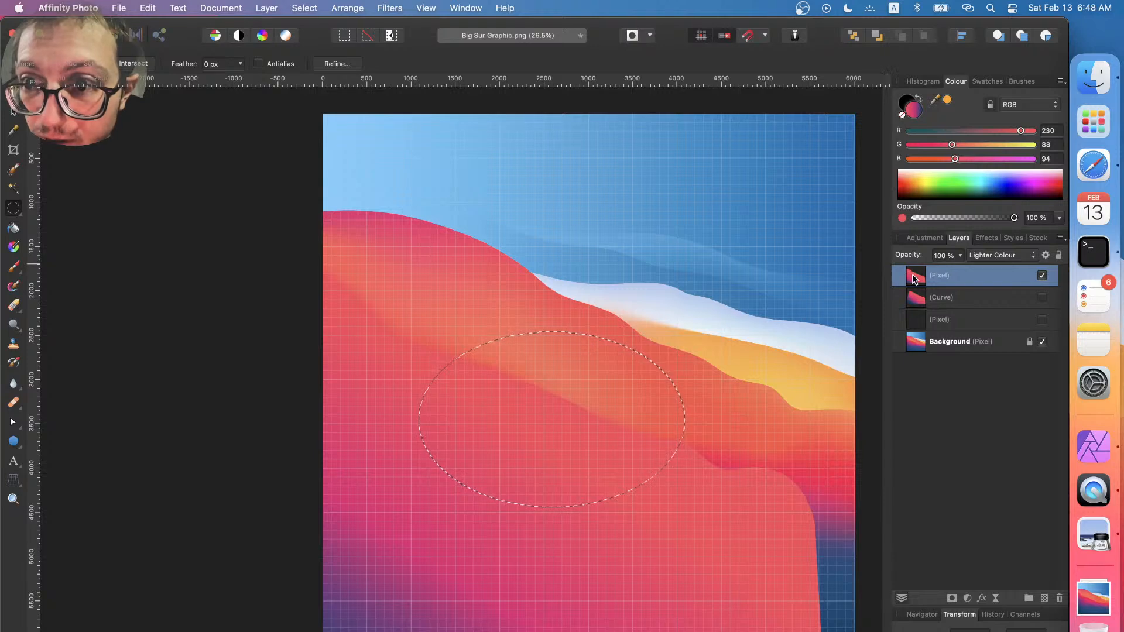
- Mask the rasterised curve layer with the feathered elliptical selection and set the layer's blend mode to Normal
left_click(952, 598)
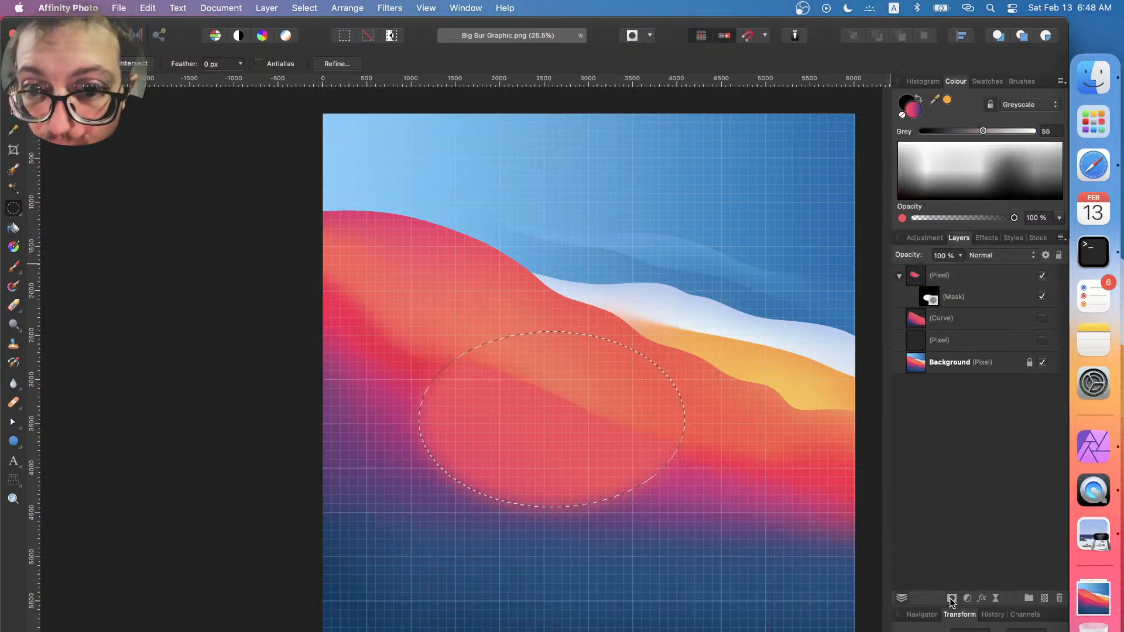
left_click(992, 275)
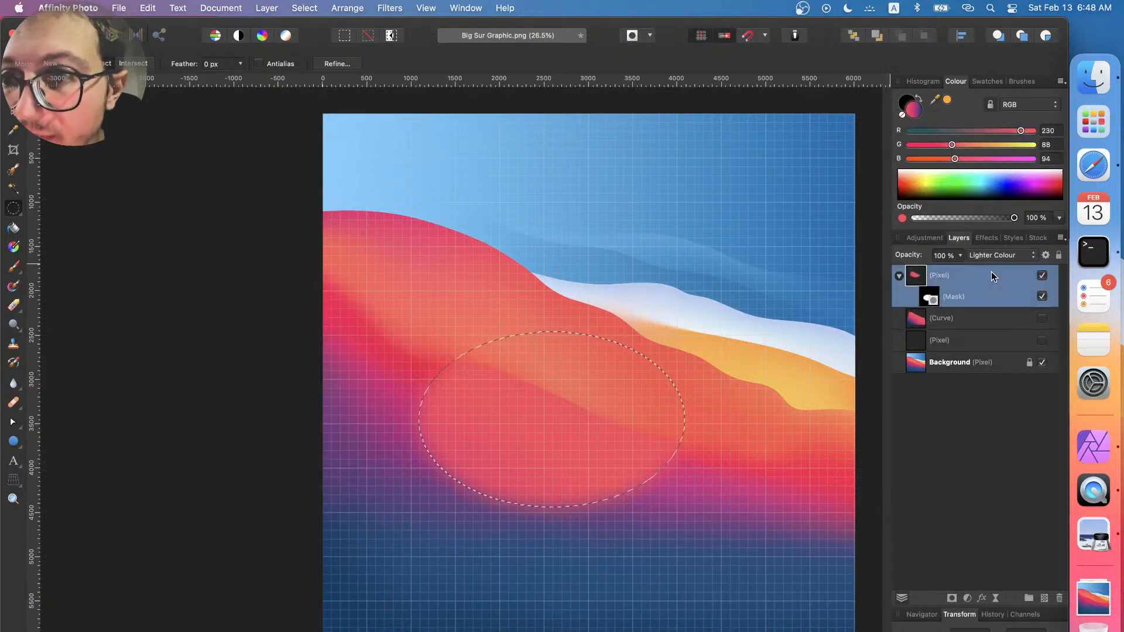
left_click(1013, 254)
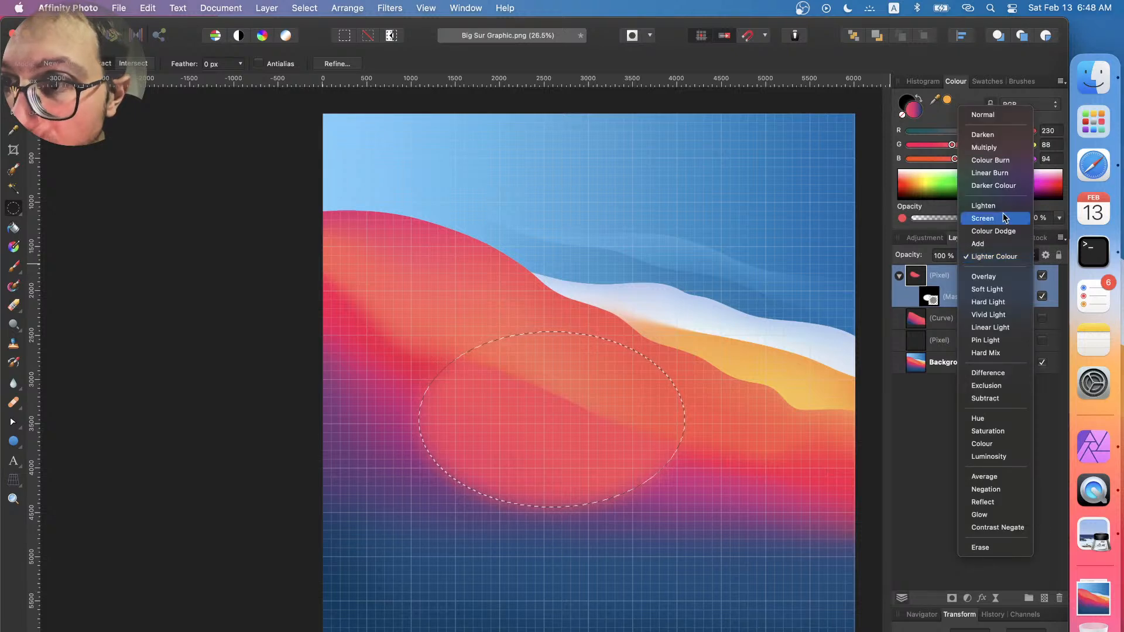
left_click(990, 116)
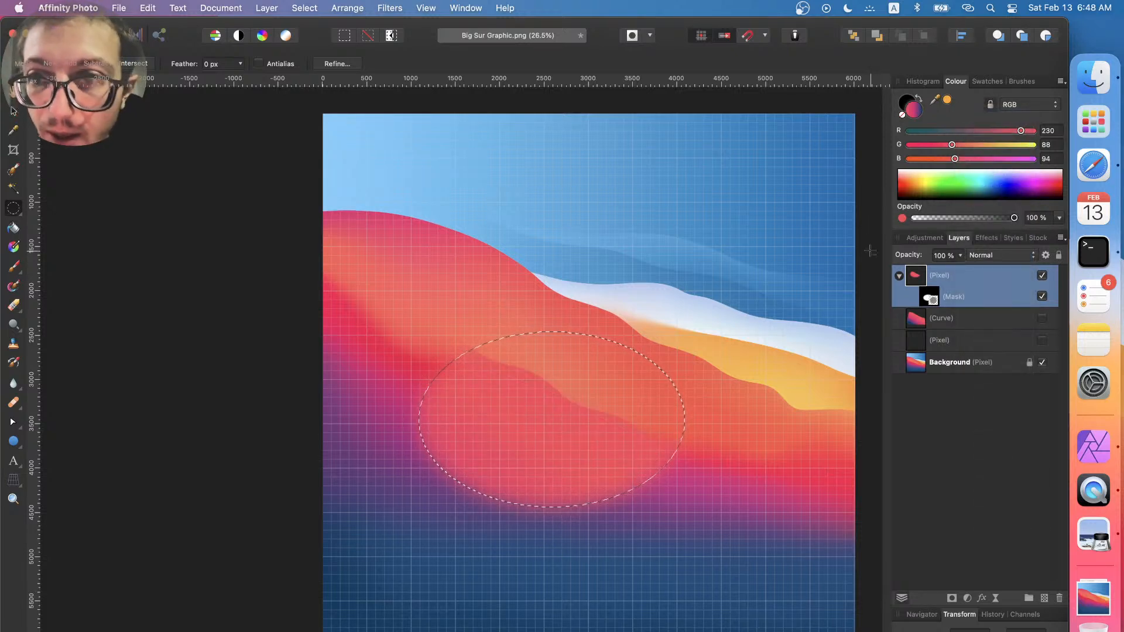
- Shift the masked curve patch slightly upward over the middle of the red wave
left_click(11, 110)
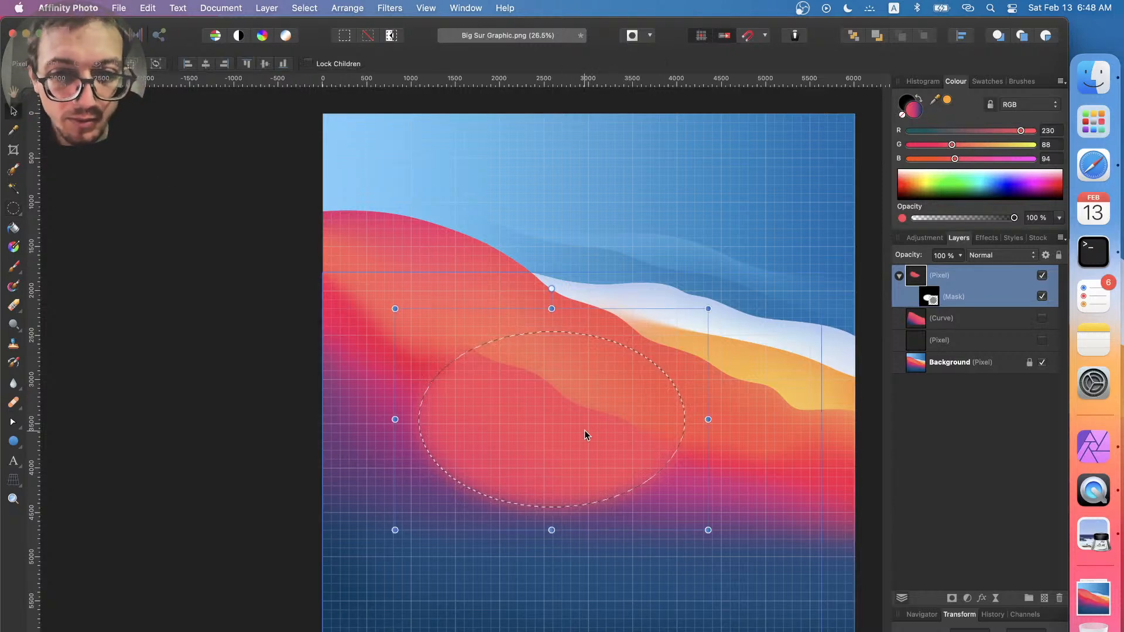
mouse_move(584, 430)
left_mouse_down()
mouse_move(588, 530)
mouse_move(570, 473)
mouse_move(560, 508)
mouse_move(542, 519)
mouse_move(534, 482)
mouse_move(508, 517)
mouse_move(460, 395)
mouse_move(517, 318)
mouse_move(552, 406)
mouse_move(559, 336)
mouse_move(591, 351)
mouse_move(587, 441)
mouse_move(604, 425)
mouse_move(589, 428)
left_mouse_up()
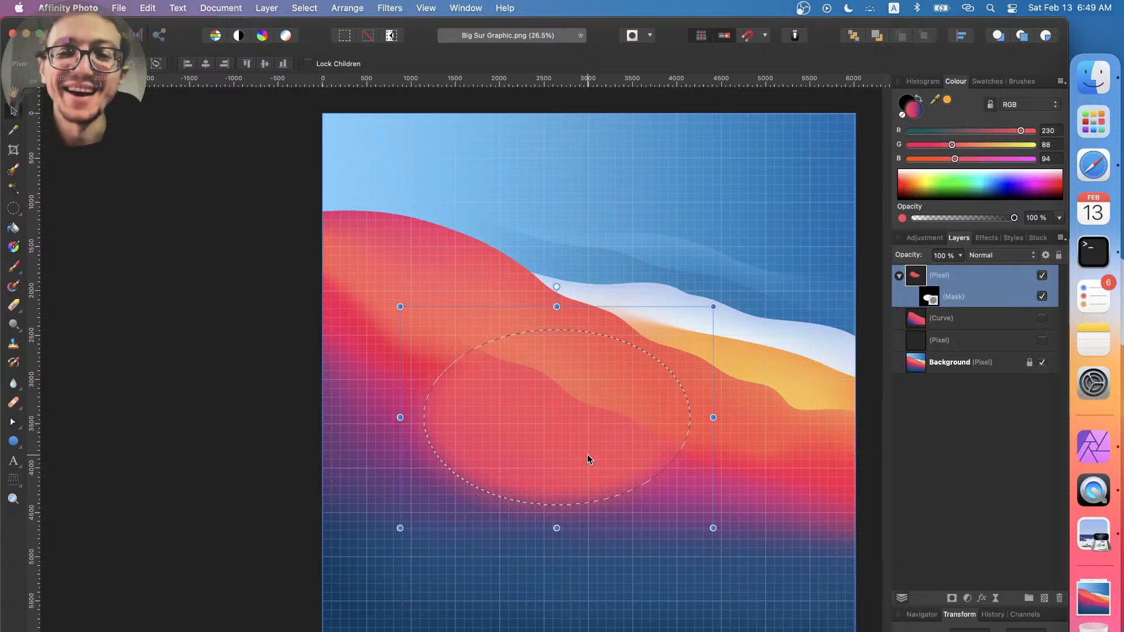
left_click_drag(544, 456, 523, 437)
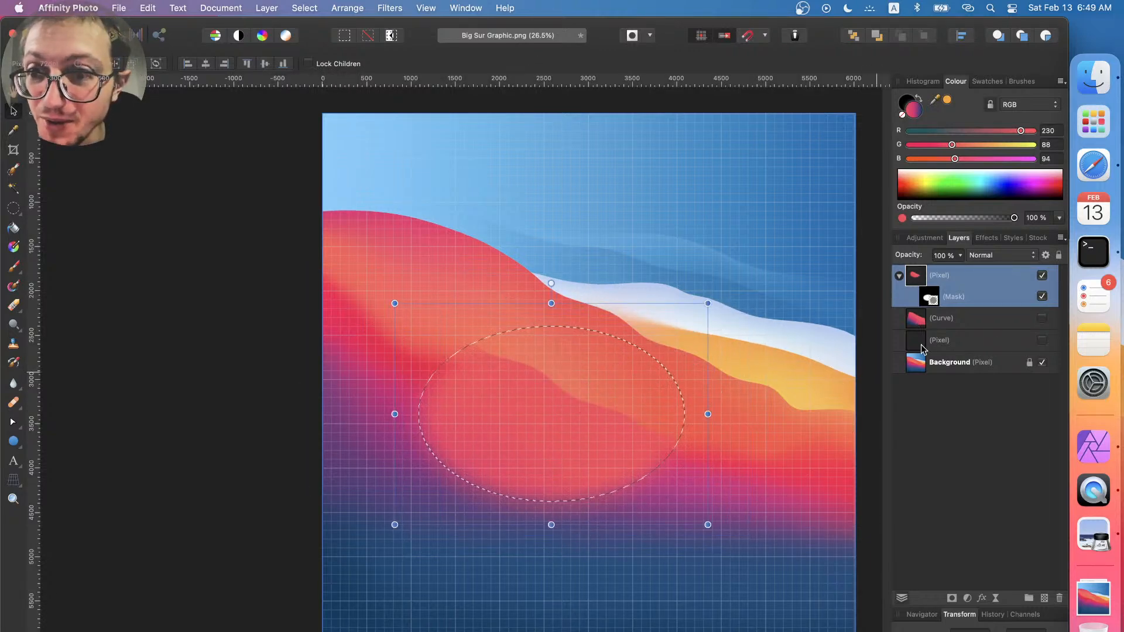
- Show and delete the empty pixel layer above the background, and reselect the masked curve layer
left_click(934, 342)
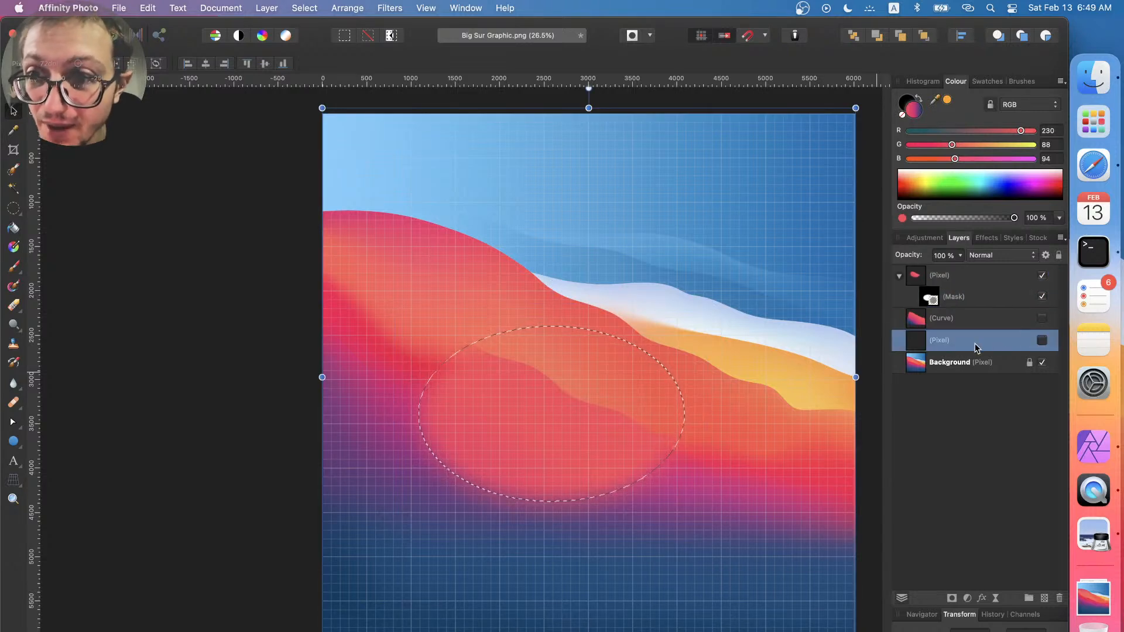
left_click(1042, 341)
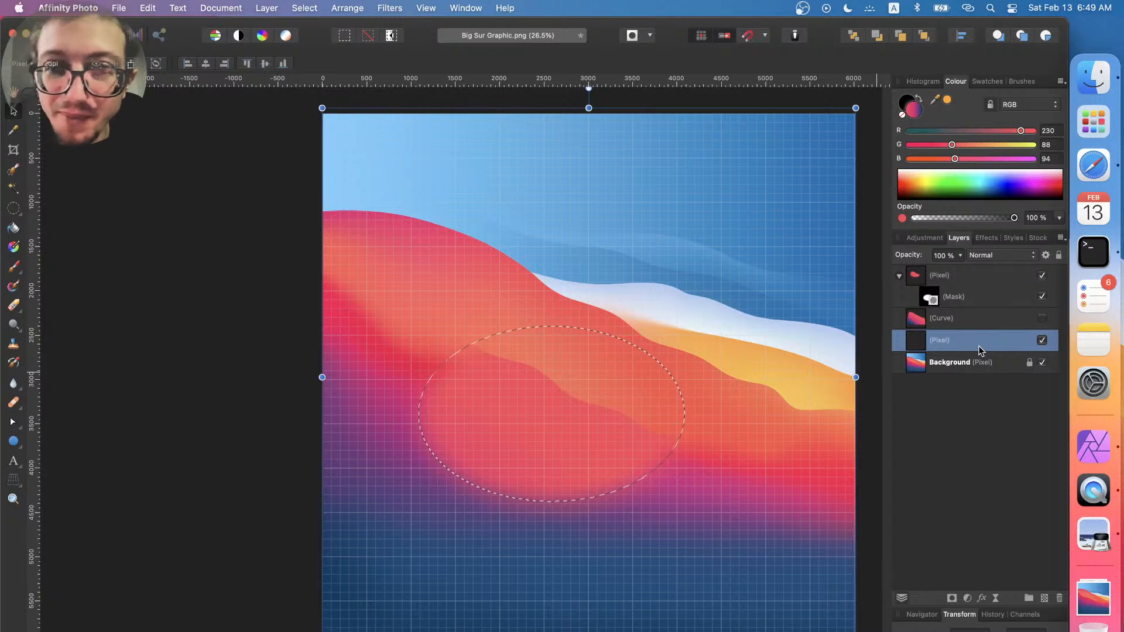
key("x")
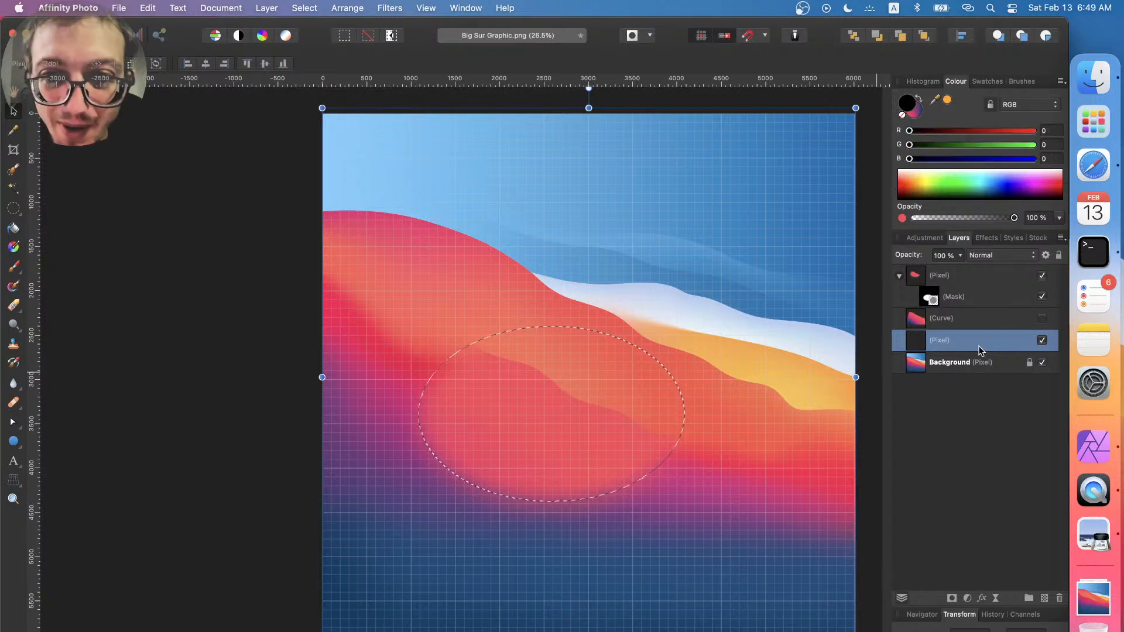
left_click(1061, 599)
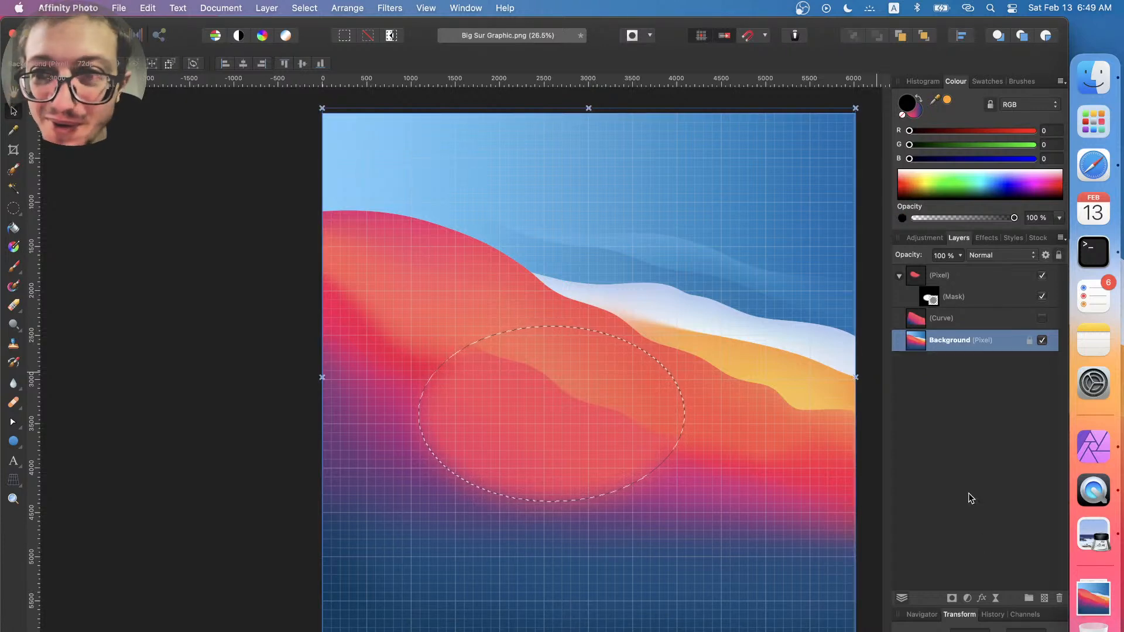
left_click(969, 316)
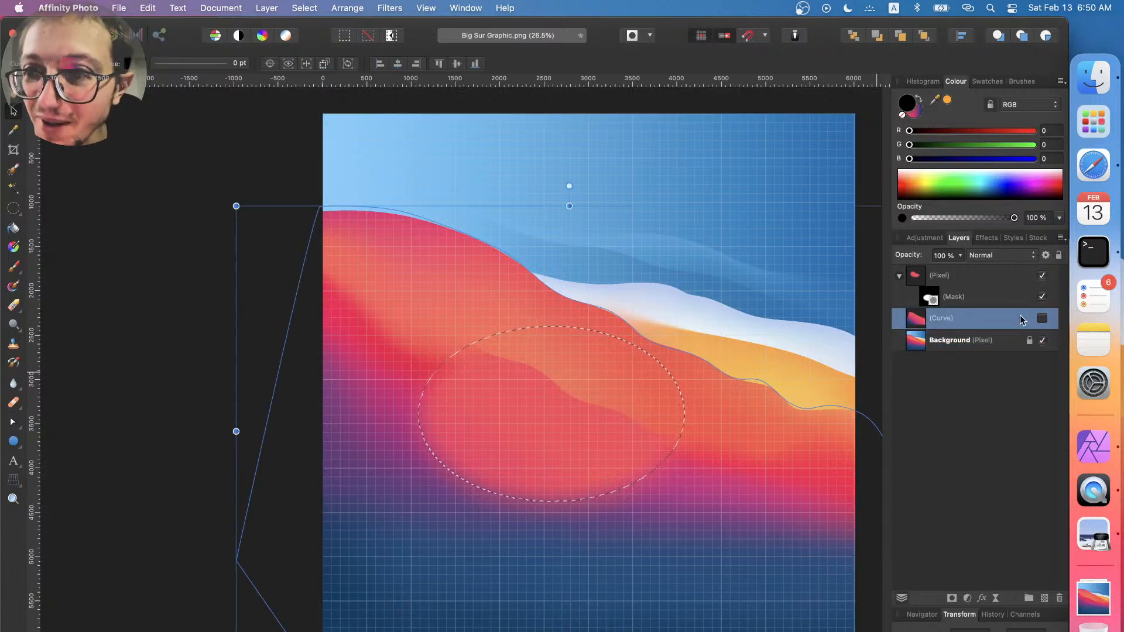
left_click(968, 279)
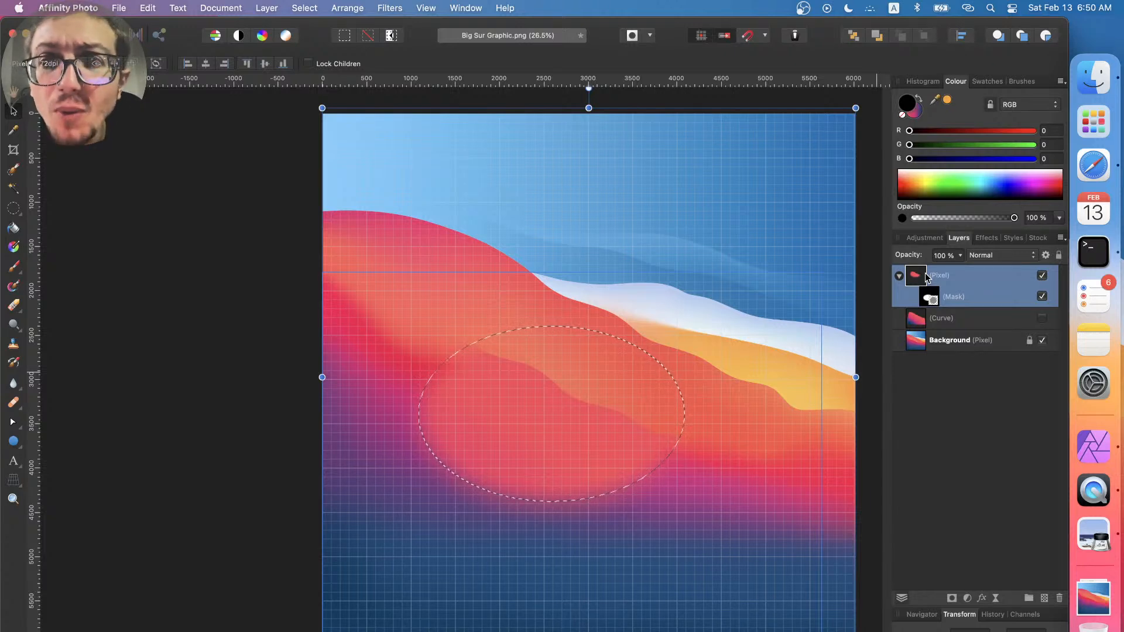
- Undo the layer deletion, the moves, the Normal blend mode, the mask and the rasterising of the duplicated curve
key("super+z")
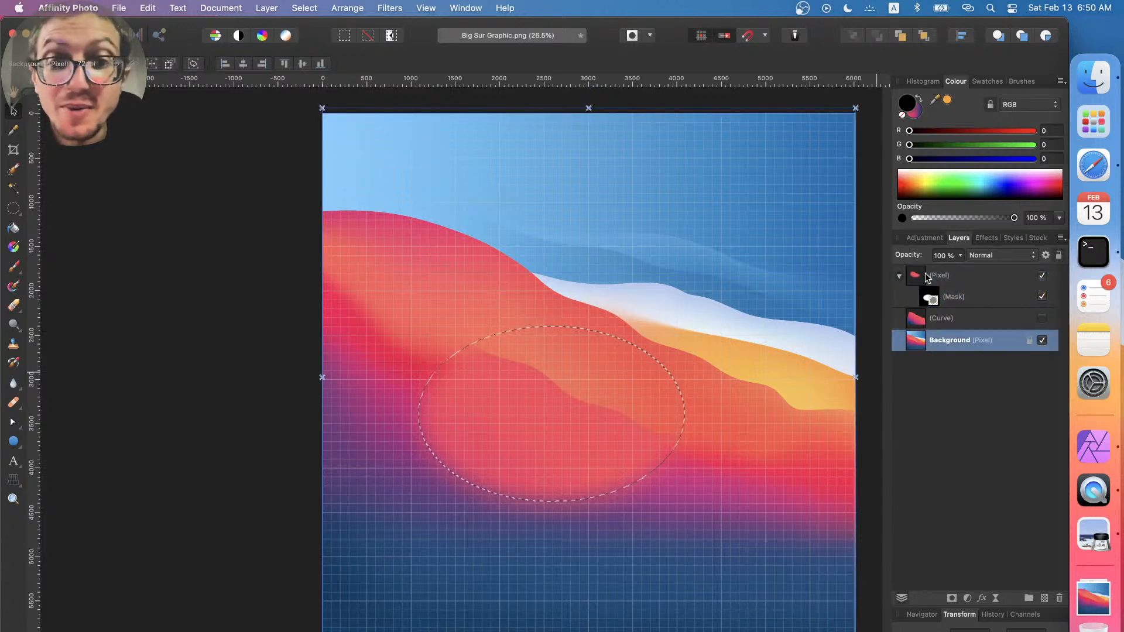
key("super+z")
key("super+z")
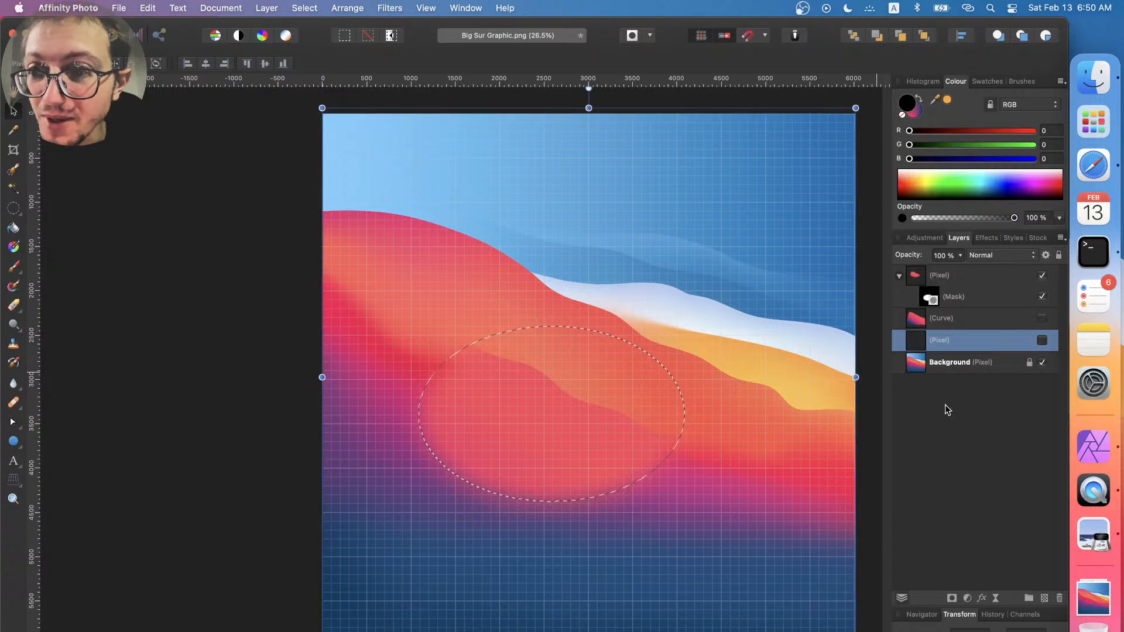
key("super+z")
key("super+z")
key("super+z")
key("super+z")
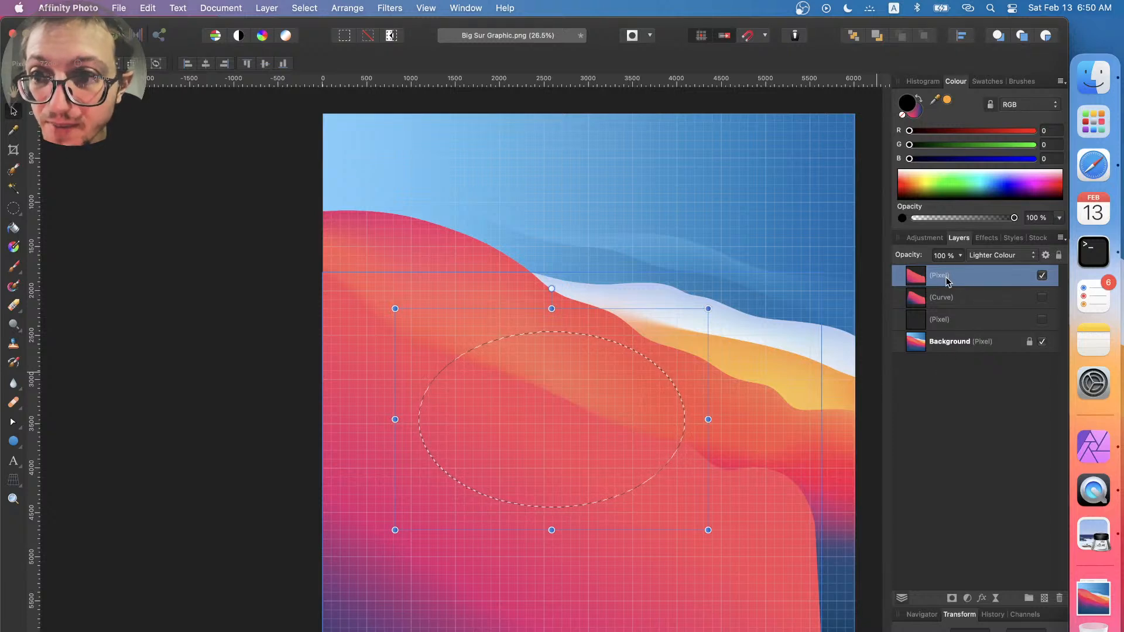
key("super+z")
key("super+z")
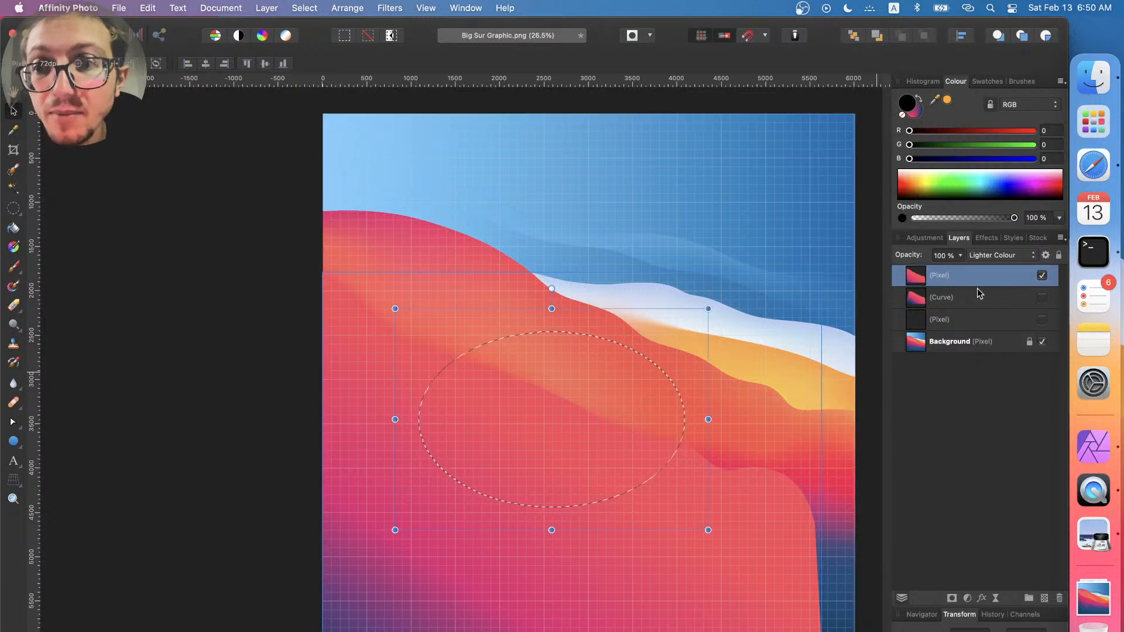
key("super+z")
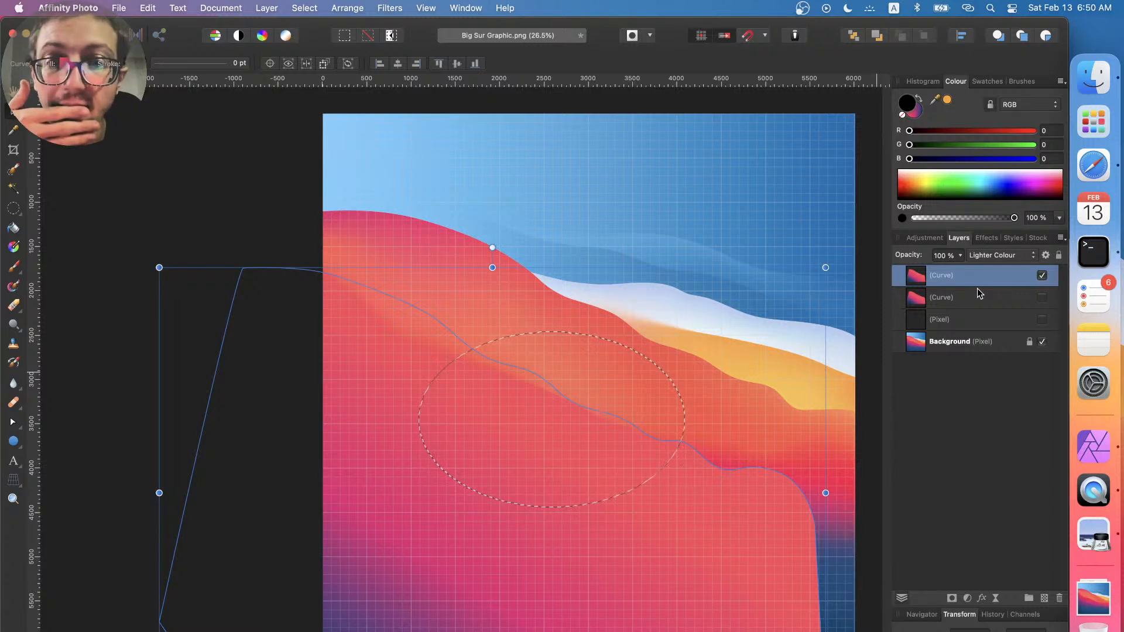
- Clear the elliptical selection and move the duplicated curve up and left, partly off the canvas
key("super+d")
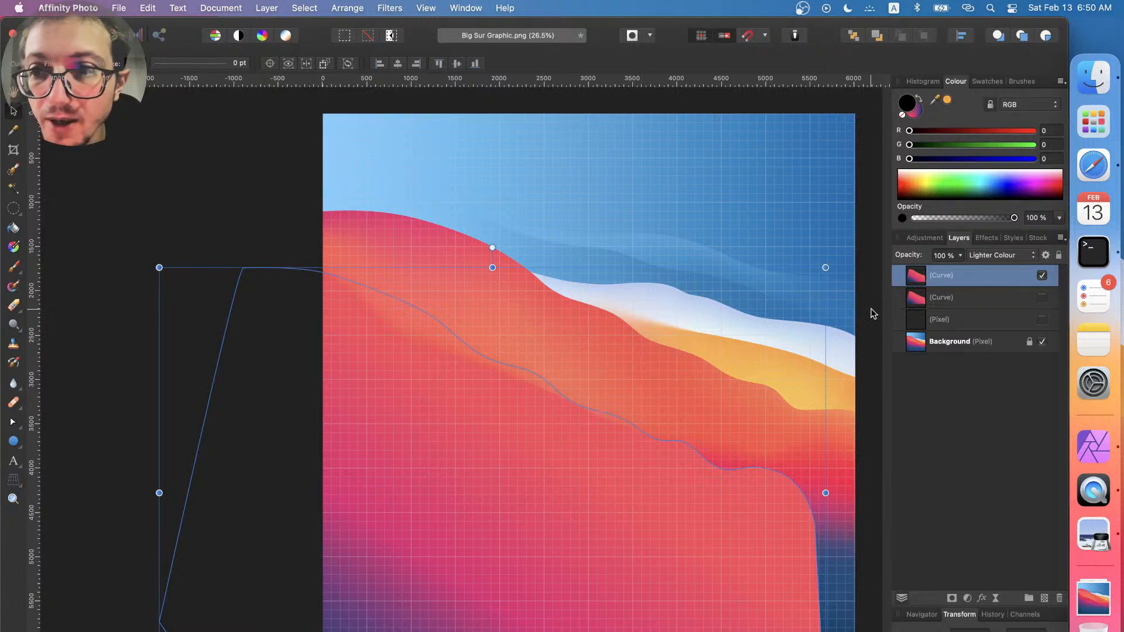
left_click_drag(376, 388, 195, 197)
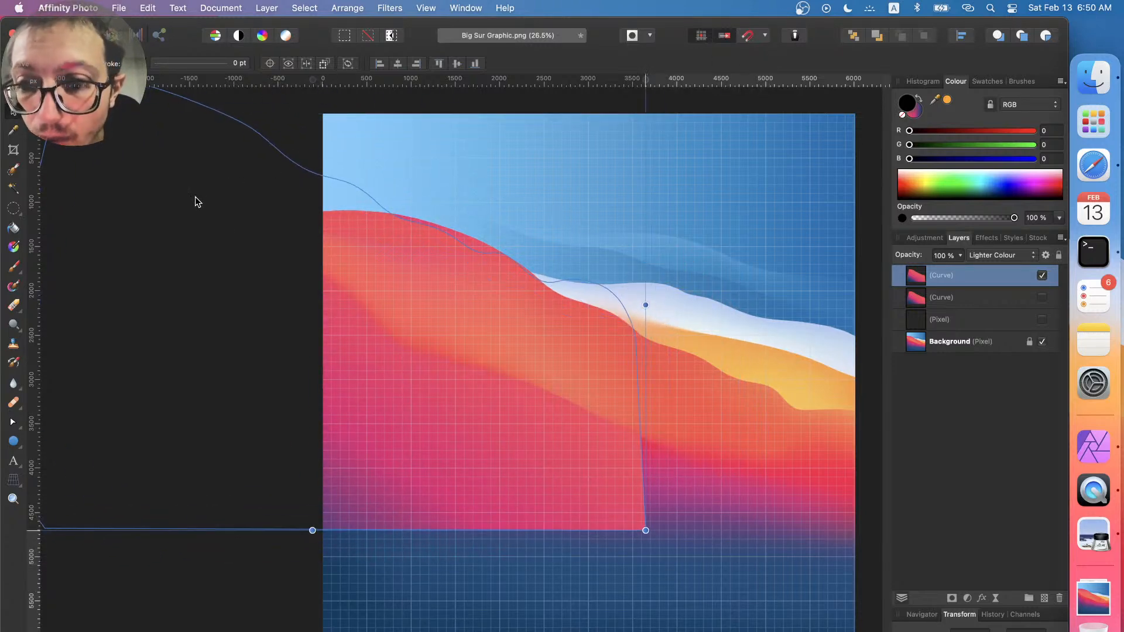
- Show the lower curve layer and move its gradient's purple stop to 36 %, with a 26 % midpoint
left_click(1042, 297)
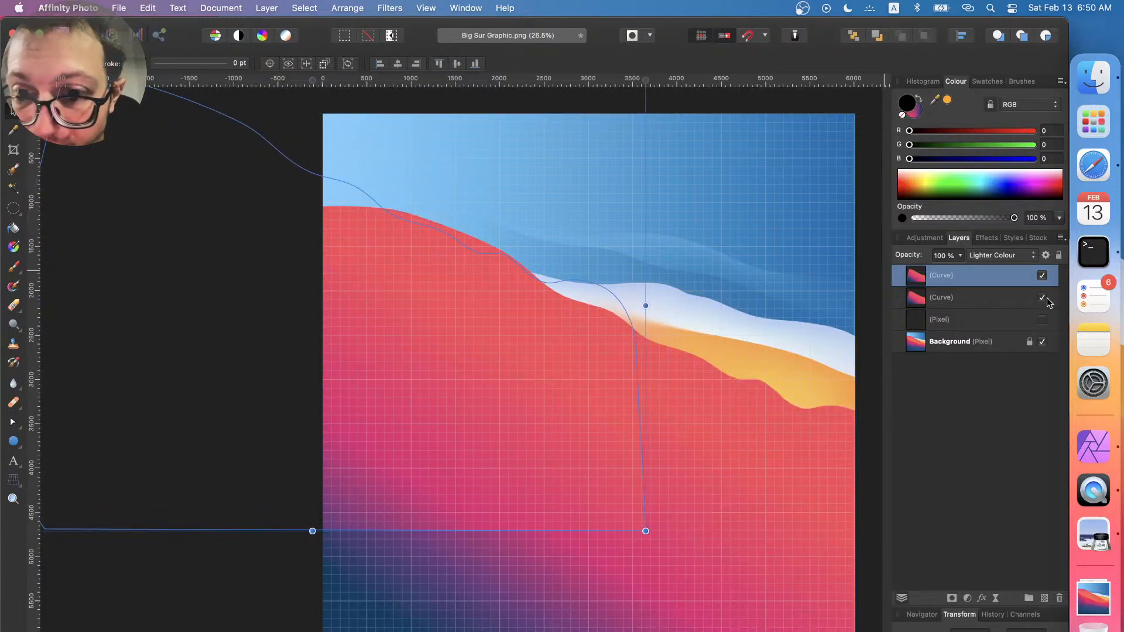
left_click(1046, 298)
left_click(1046, 297)
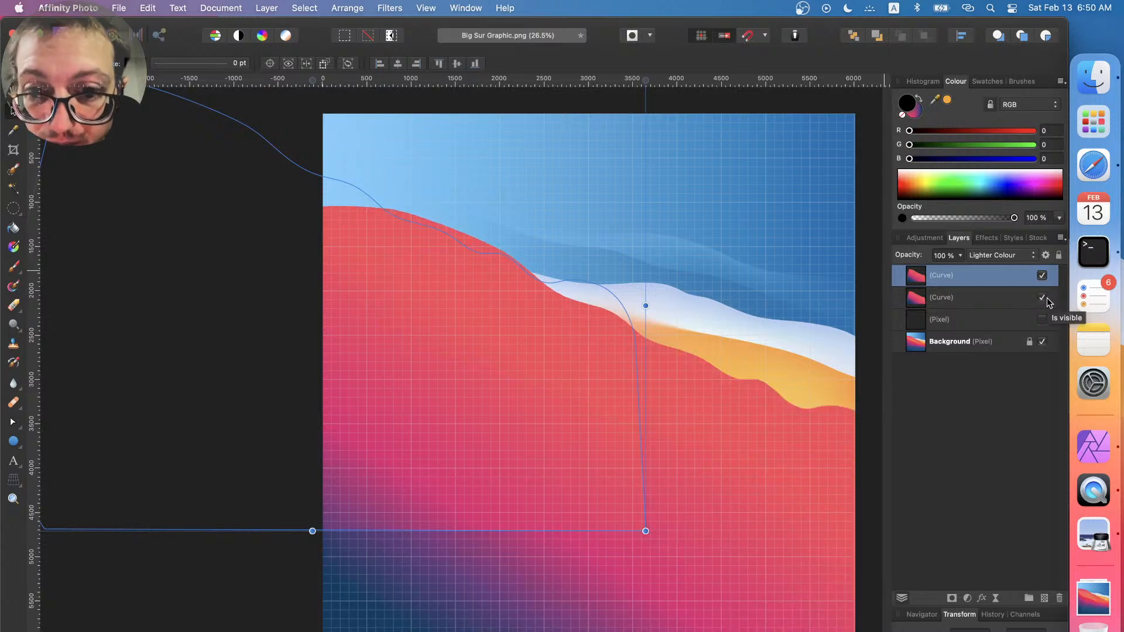
left_click(1004, 299)
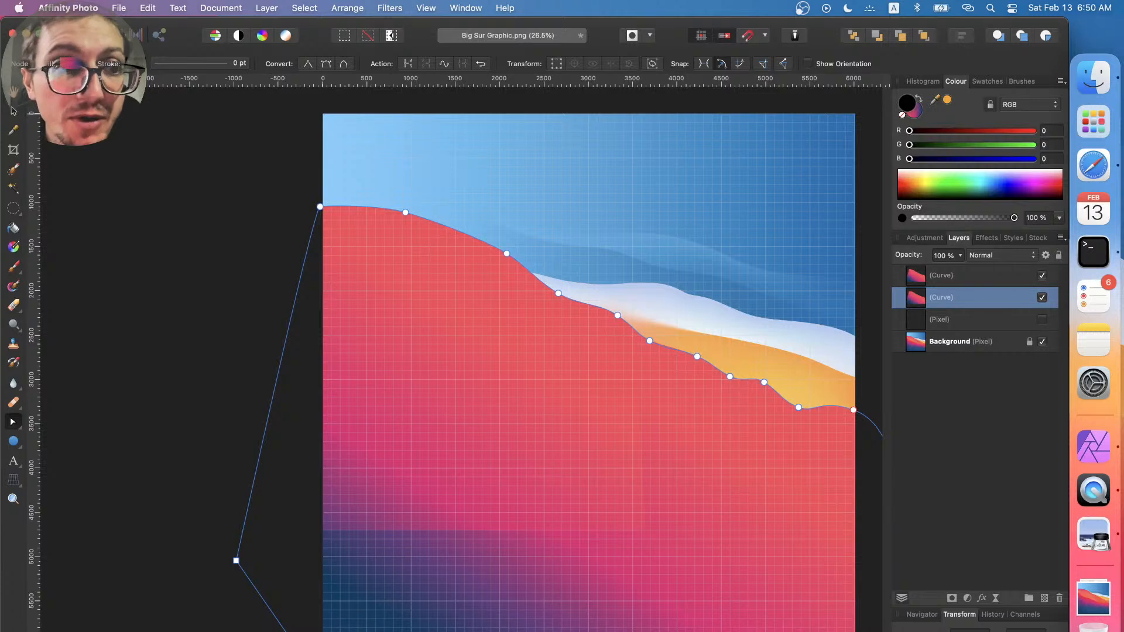
left_click(59, 63)
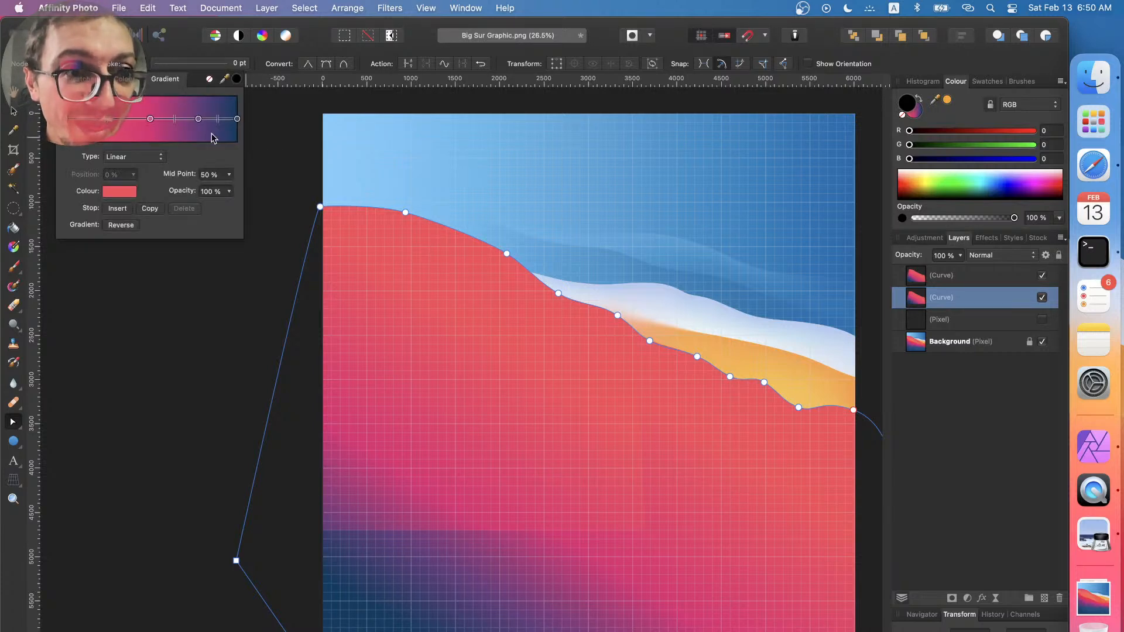
mouse_move(197, 119)
left_mouse_down()
mouse_move(109, 120)
mouse_move(173, 119)
mouse_move(126, 121)
mouse_move(155, 126)
left_mouse_up()
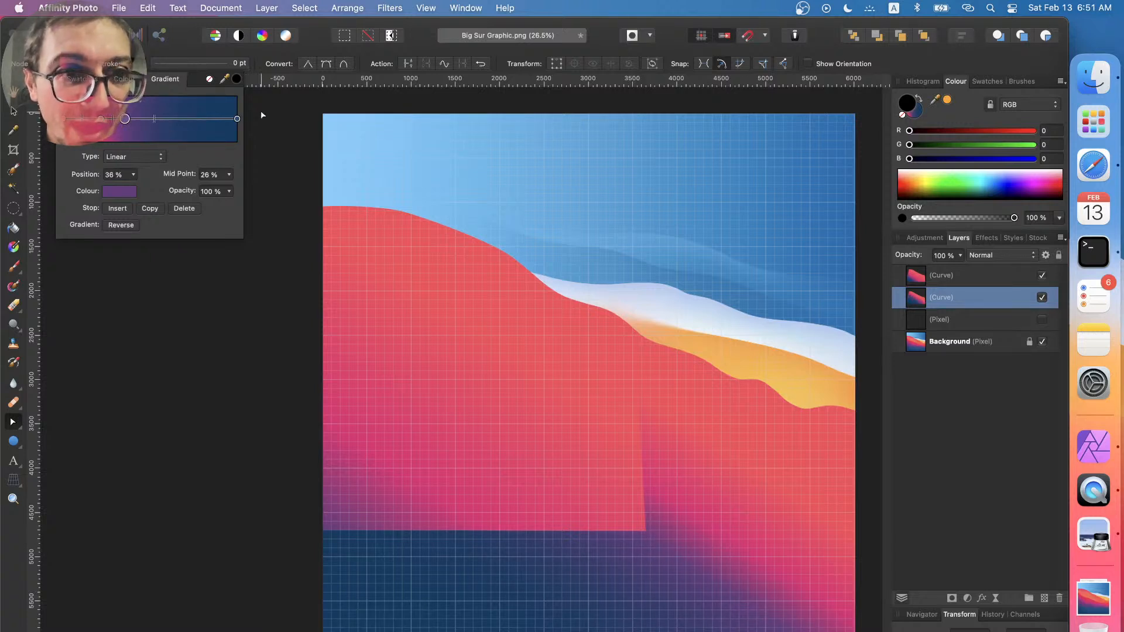
- Recolour the gradient's dark end stop to a deeper blue with H 210, S 100, L 16
left_click(237, 119)
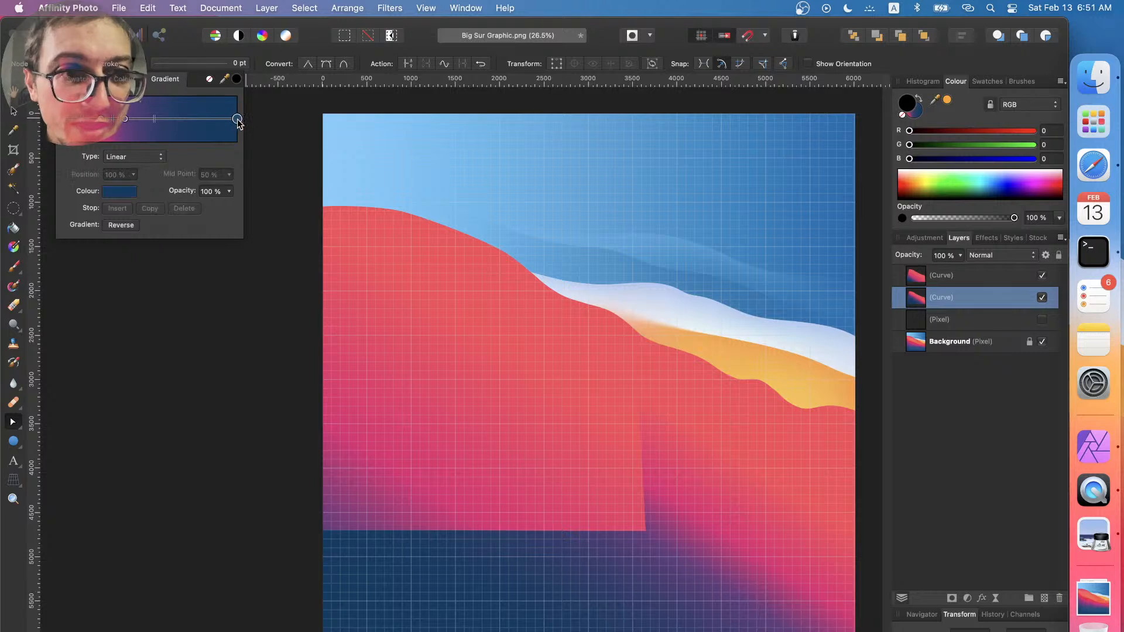
left_click(133, 191)
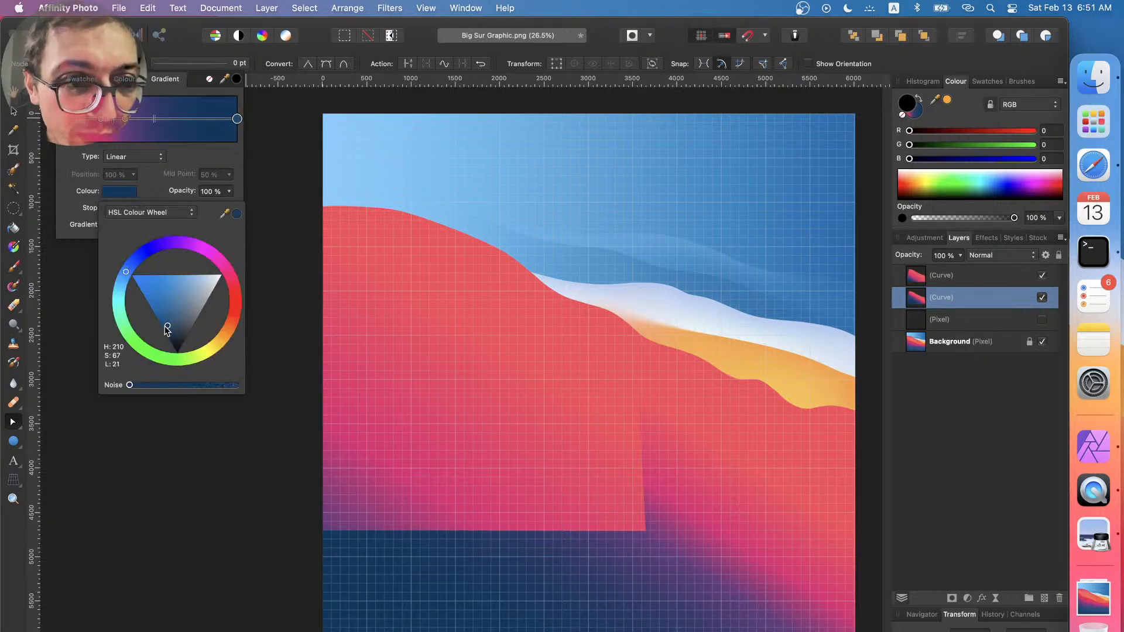
left_click_drag(168, 324, 162, 332)
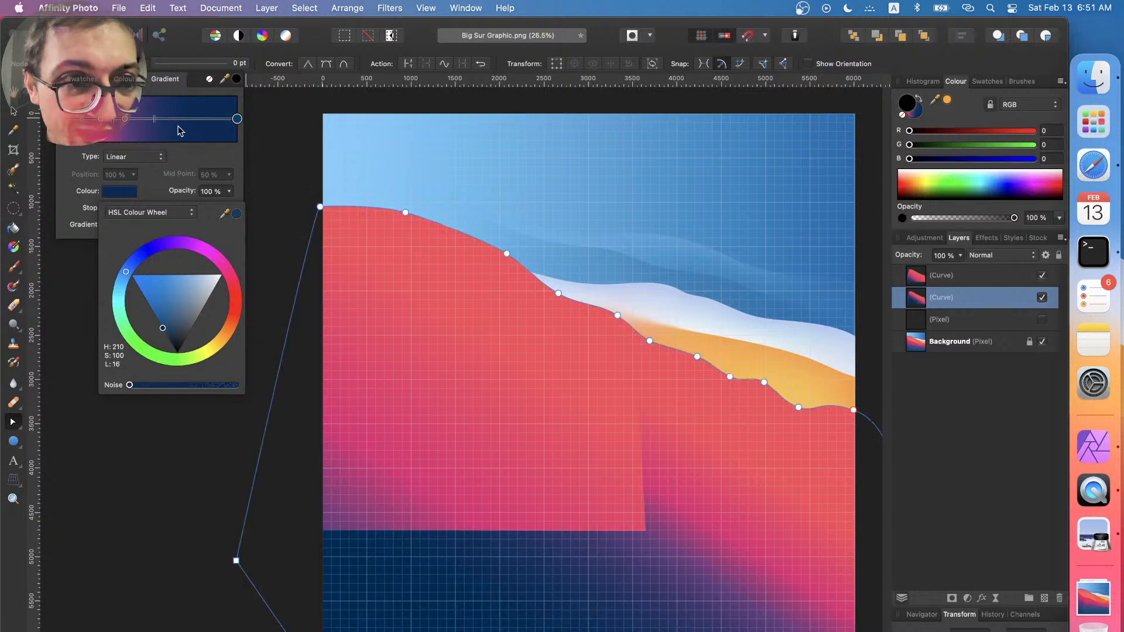
- Recolour the gradient's 36 % stop to a more vivid purple, RGB 114, 48, 161
left_click(121, 120)
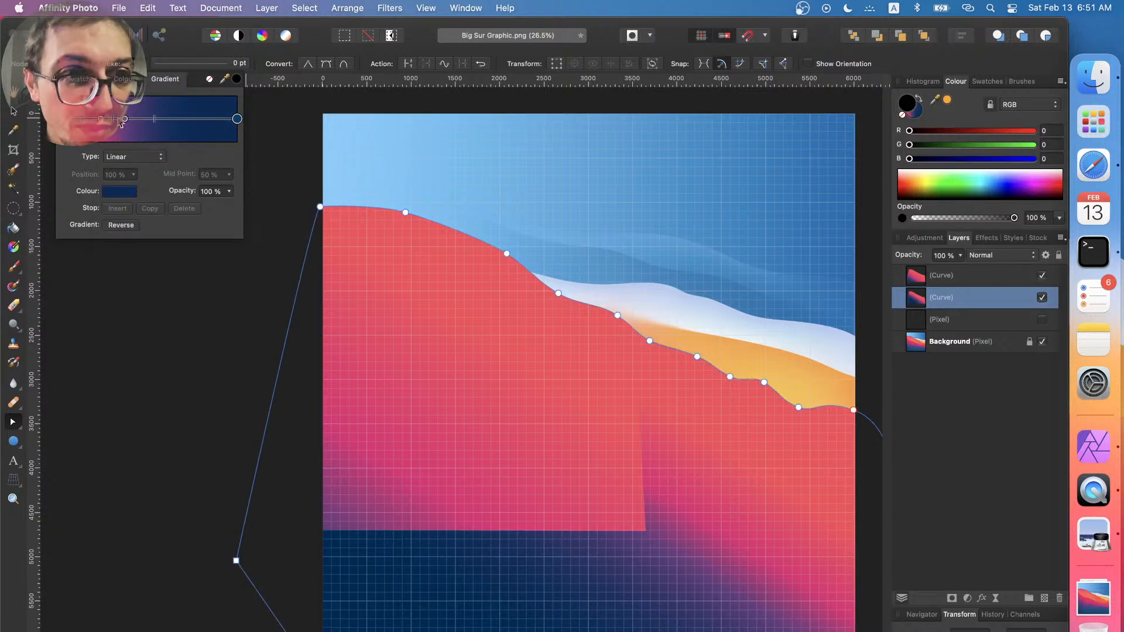
left_click(125, 119)
left_click(133, 195)
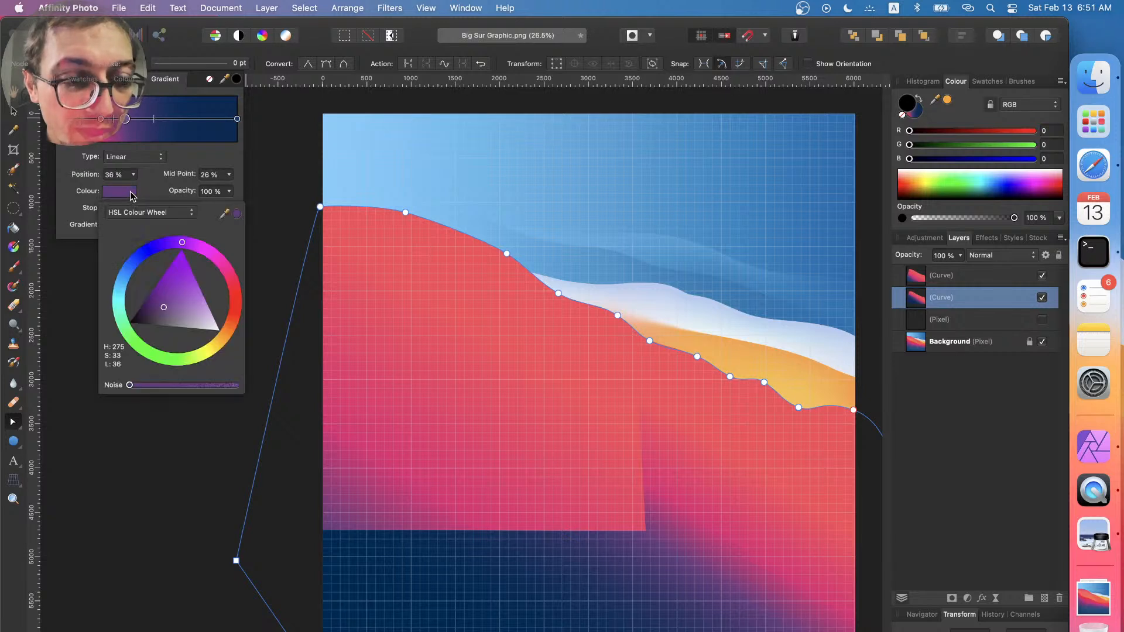
mouse_move(173, 297)
left_mouse_down()
mouse_move(163, 279)
mouse_move(164, 296)
mouse_move(182, 299)
mouse_move(170, 290)
left_mouse_up()
left_click(86, 120)
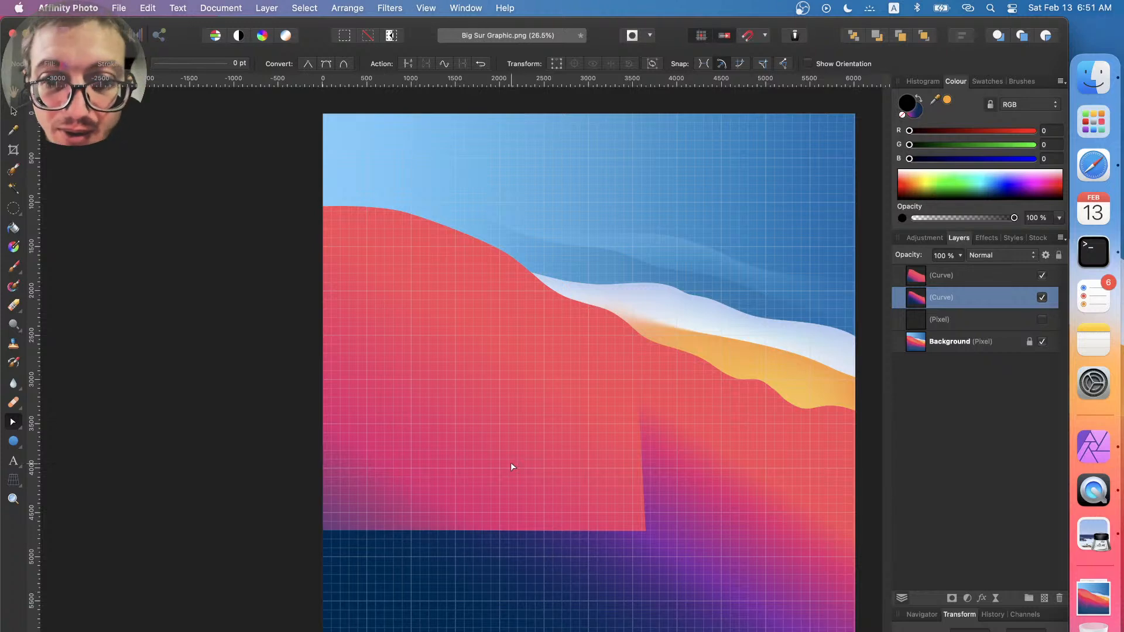
- Select the duplicated upper curve and move it further left and slightly up, mostly off the canvas
left_click(697, 569)
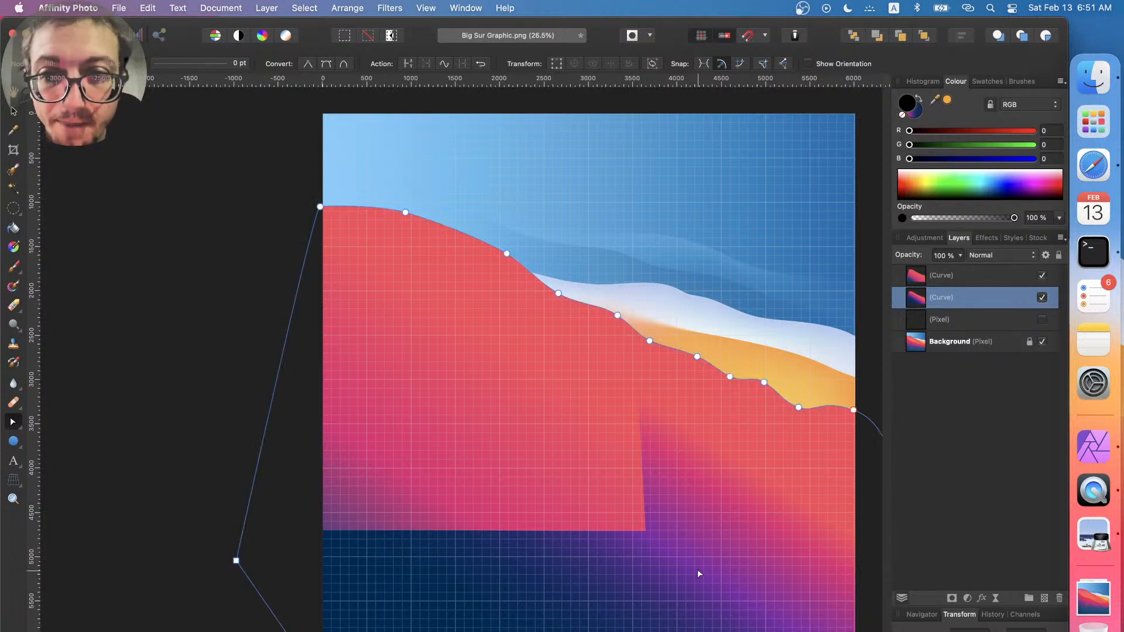
left_click(576, 467)
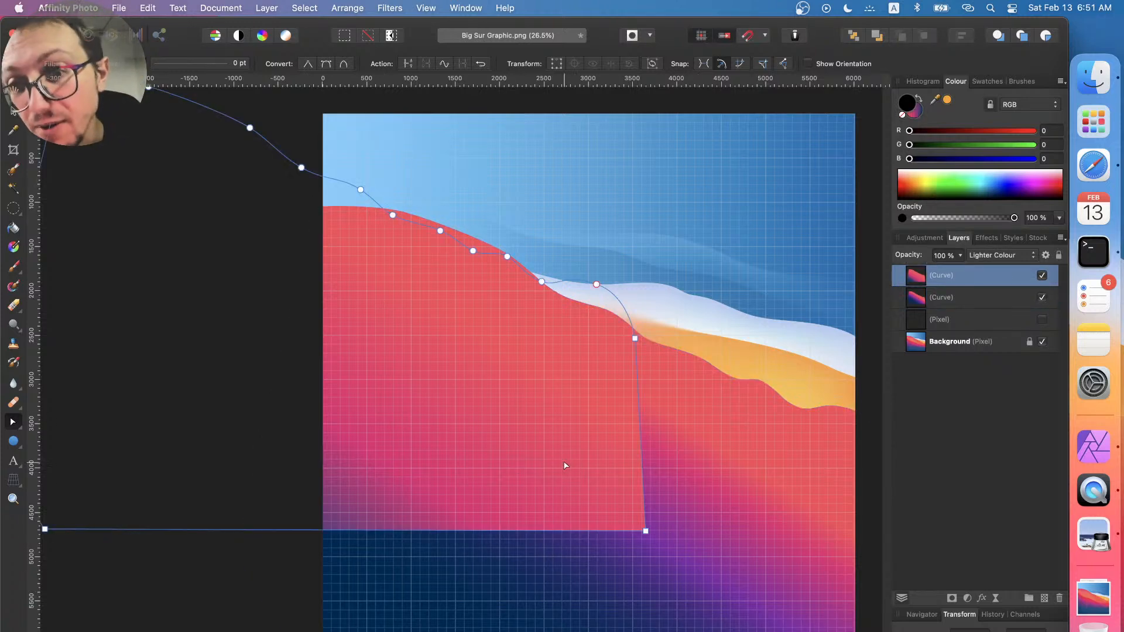
left_click_drag(564, 462, 425, 558)
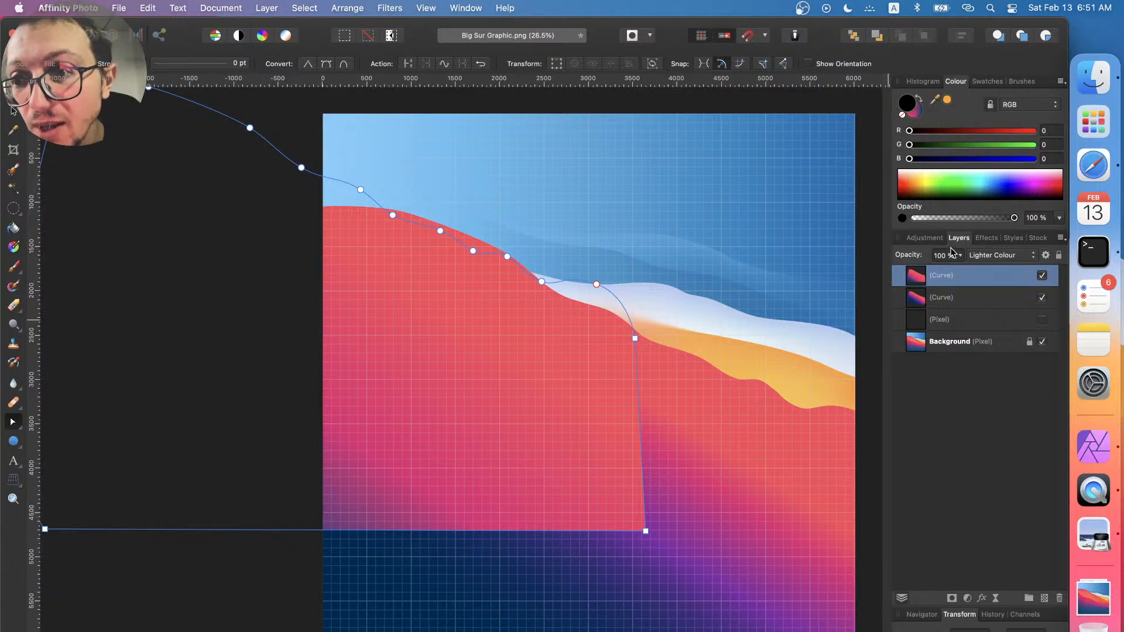
left_click(16, 114)
left_click_drag(489, 336, 283, 301)
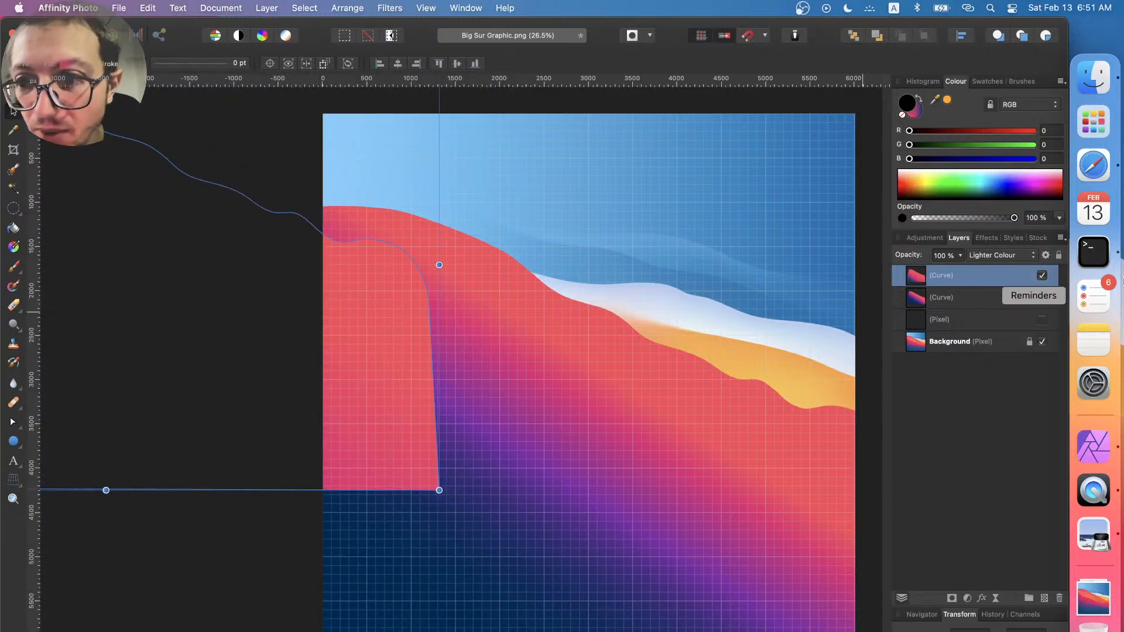
- Select the lower curve layer and toggle its visibility to compare its gradient with the original wallpaper
left_click(995, 297)
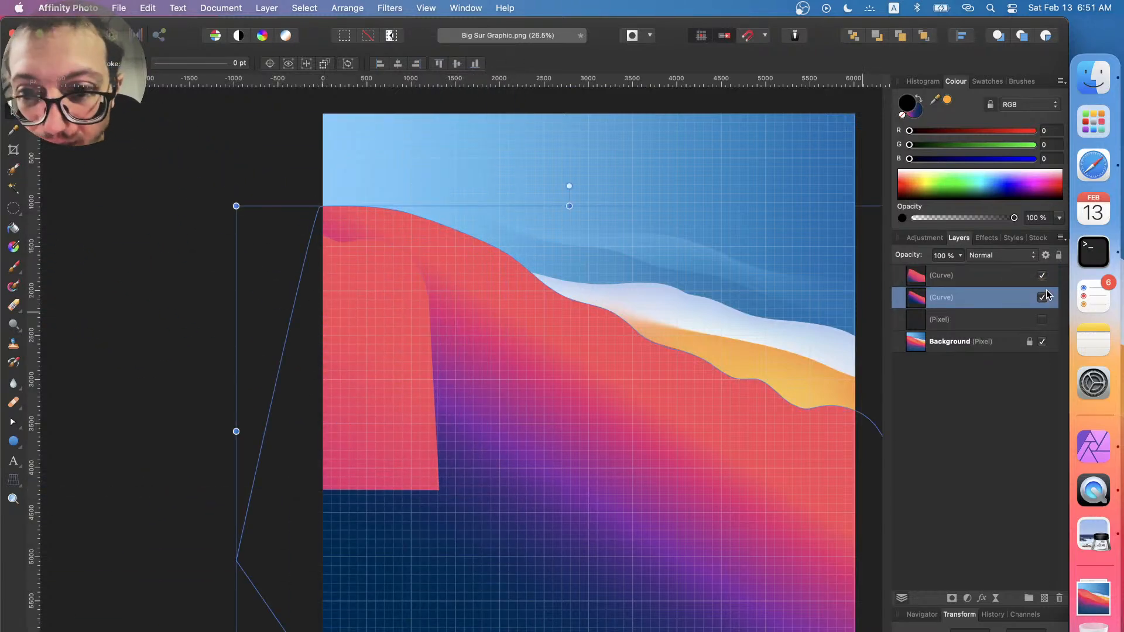
left_click(1042, 297)
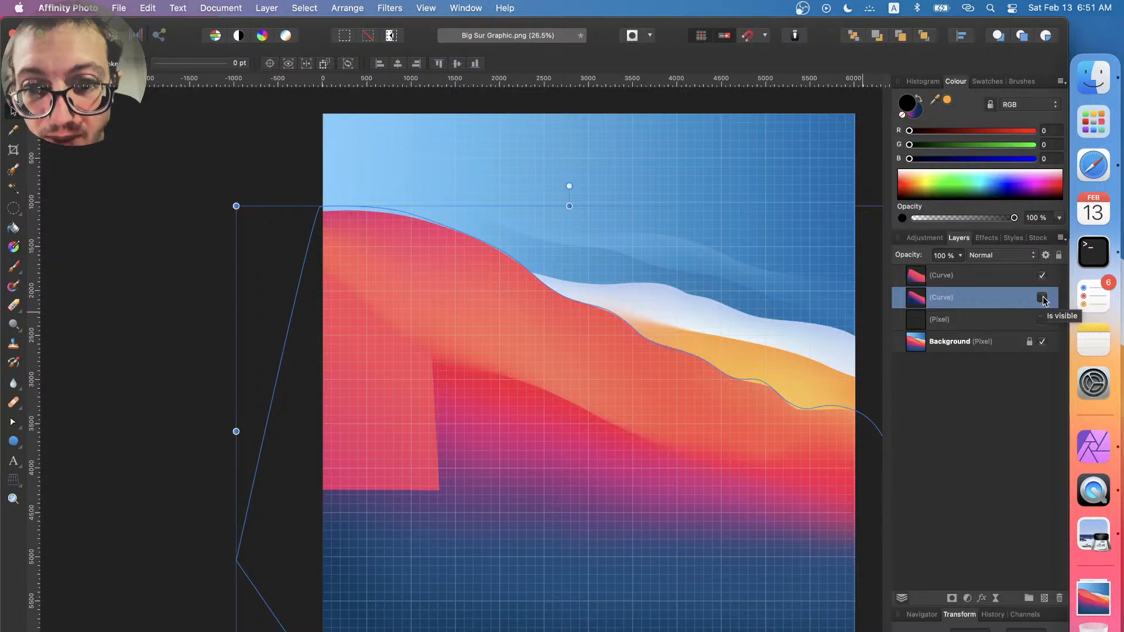
left_click(1043, 297)
left_click(1043, 297)
left_click(1042, 297)
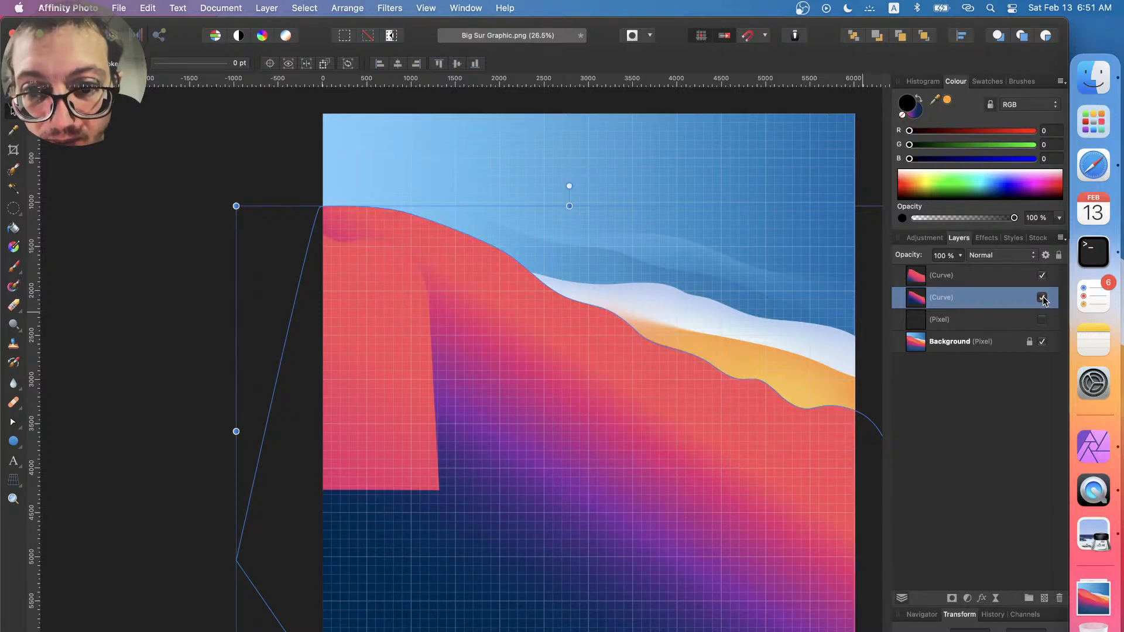
left_click(1043, 298)
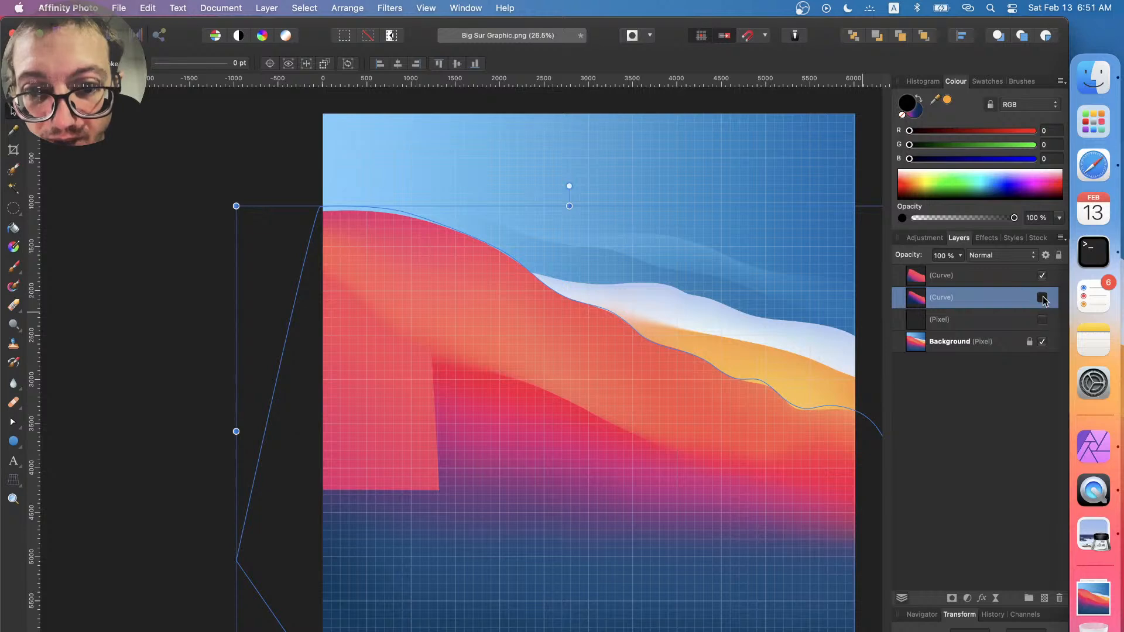
left_click(1043, 298)
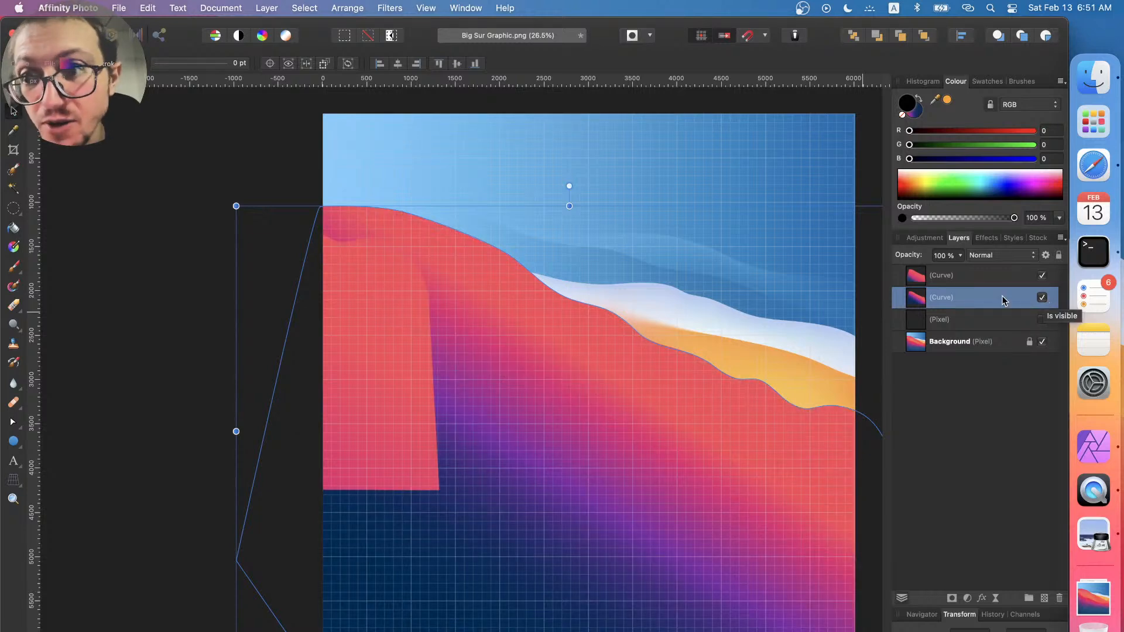
- Redirect the lower curve's gradient with the Gradient tool so it runs steeply down past the canvas middle, starting further left
key("a")
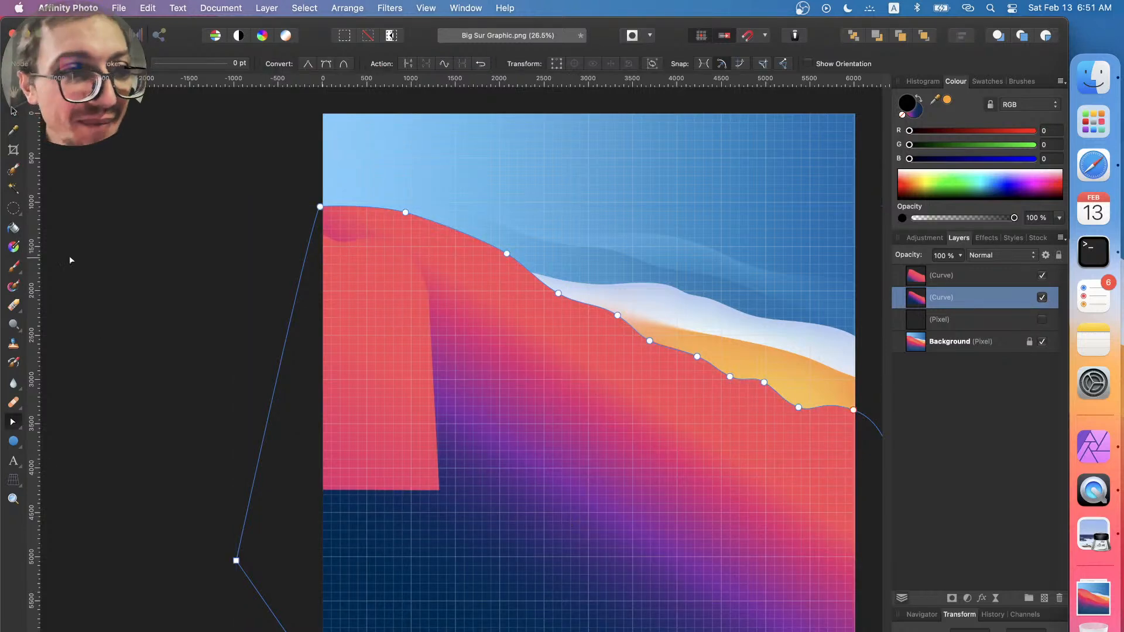
left_click(13, 249)
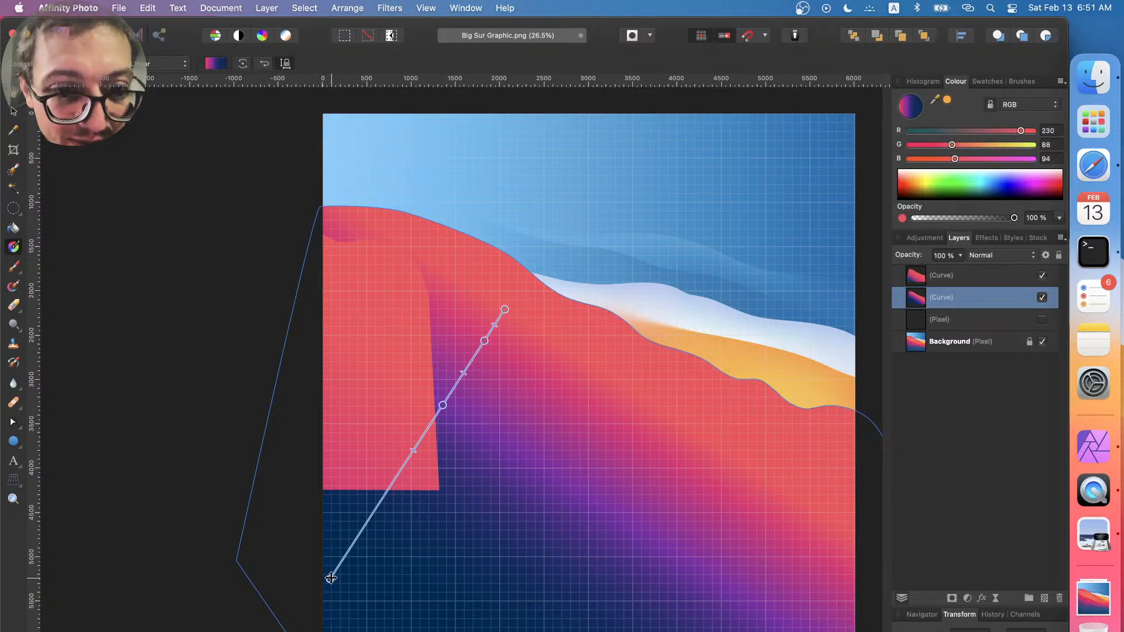
left_click_drag(331, 578, 412, 631)
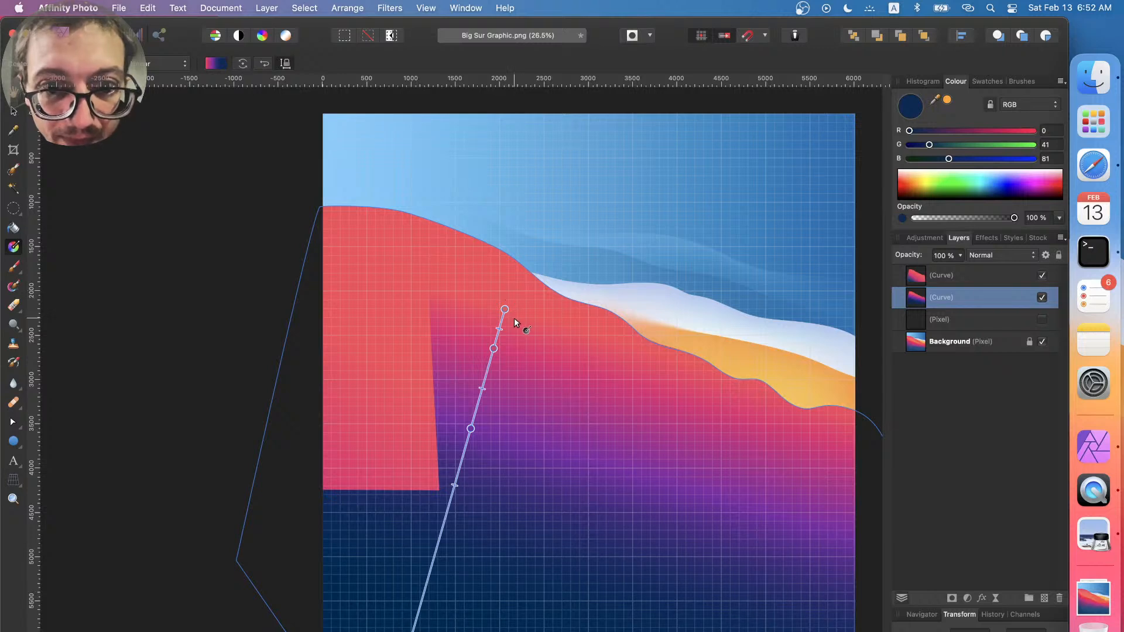
left_click_drag(504, 307, 435, 310)
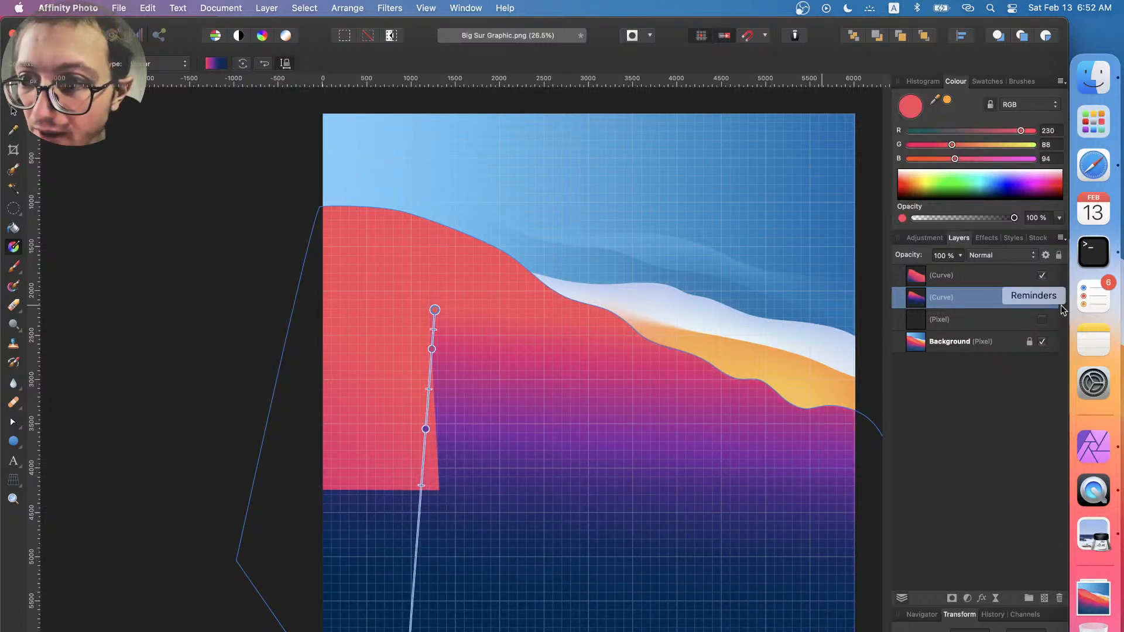
- Compare the lower curve with the original wallpaper and align the gradient's end directly below its start, making it vertical
left_click(1043, 297)
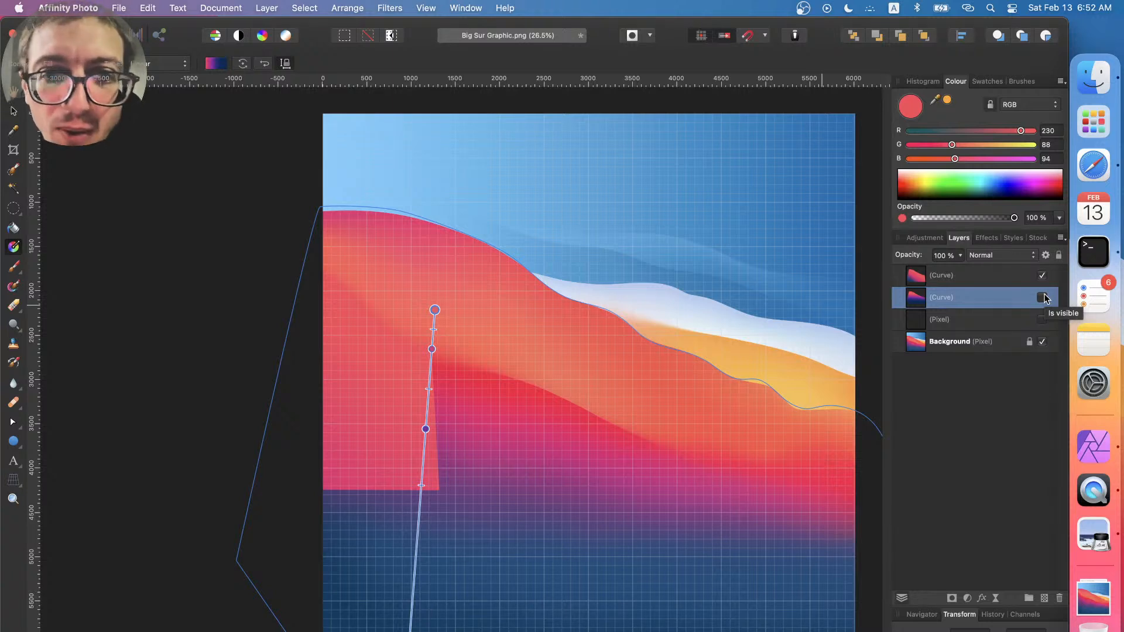
left_click(1043, 297)
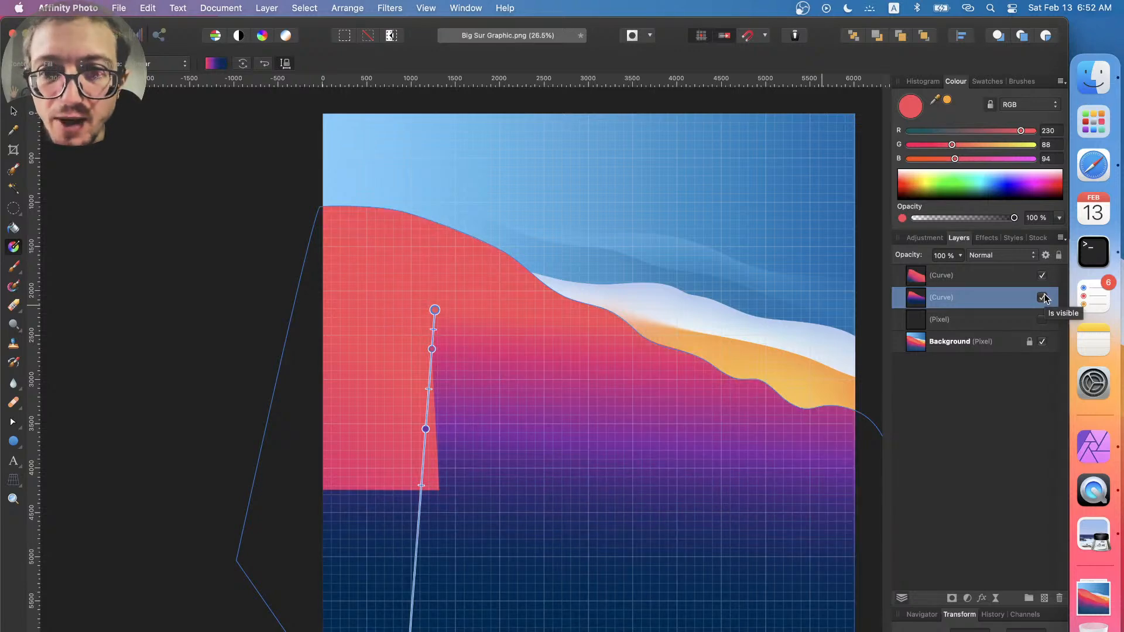
left_click(1043, 297)
left_click(1043, 298)
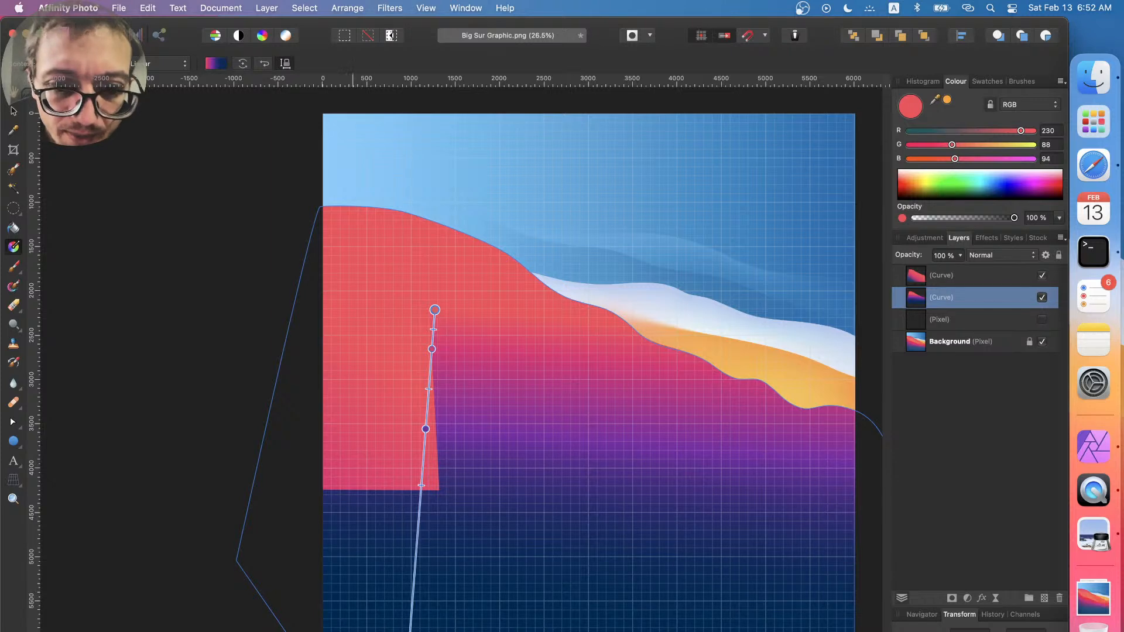
left_click_drag(410, 631, 508, 631)
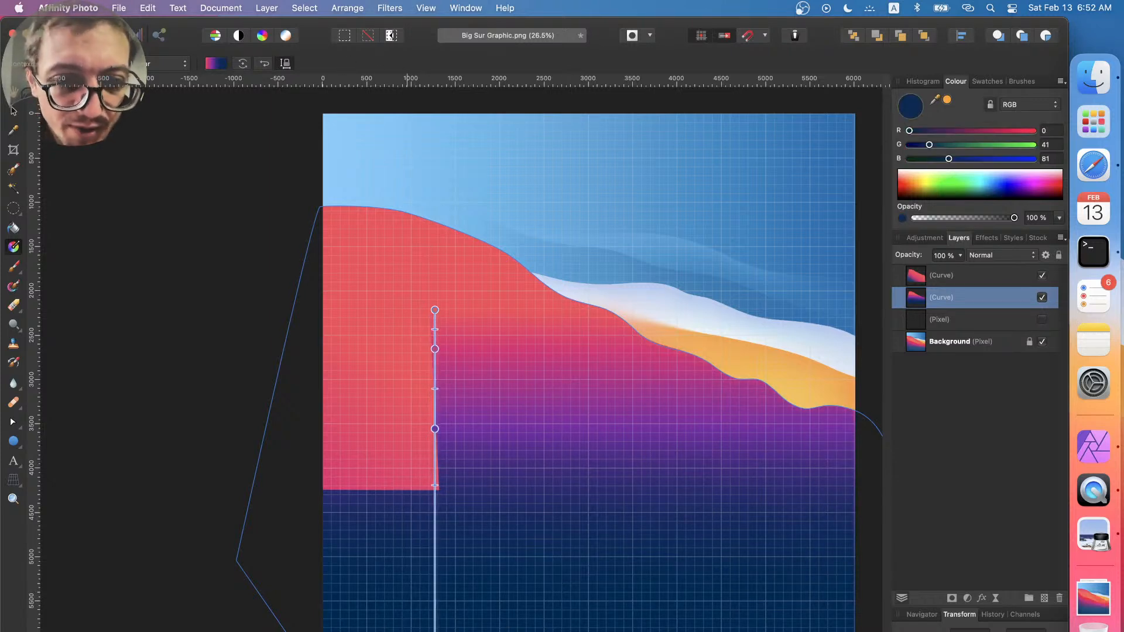
- Shift the gradient's purple stop and the midpoint below it further down the vertical line
left_click_drag(435, 429, 434, 452)
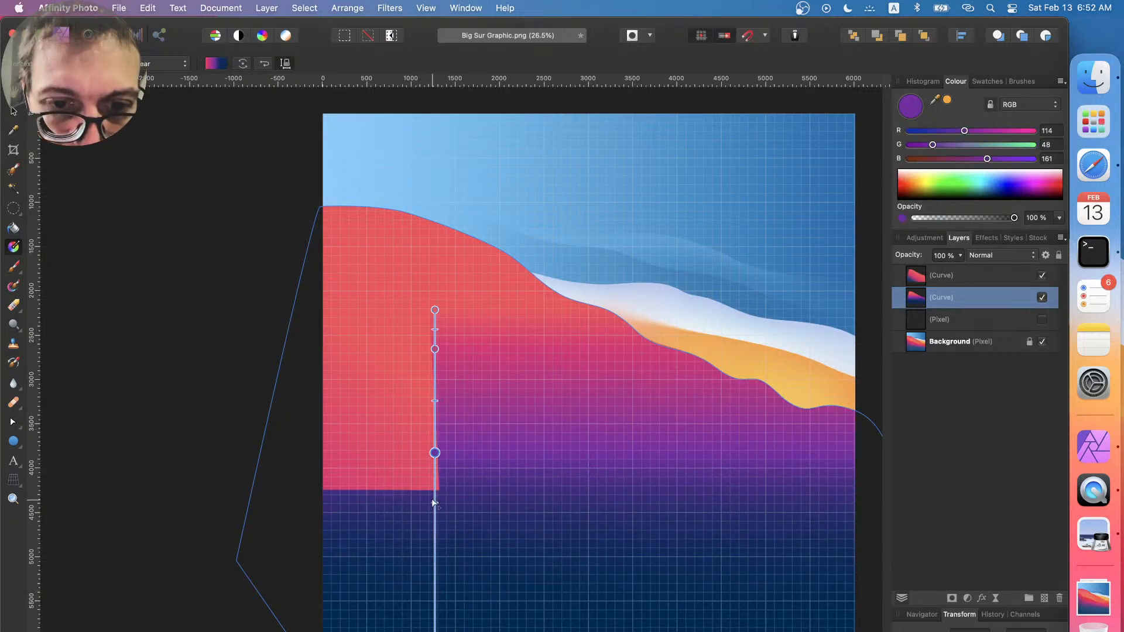
left_click_drag(435, 500, 448, 595)
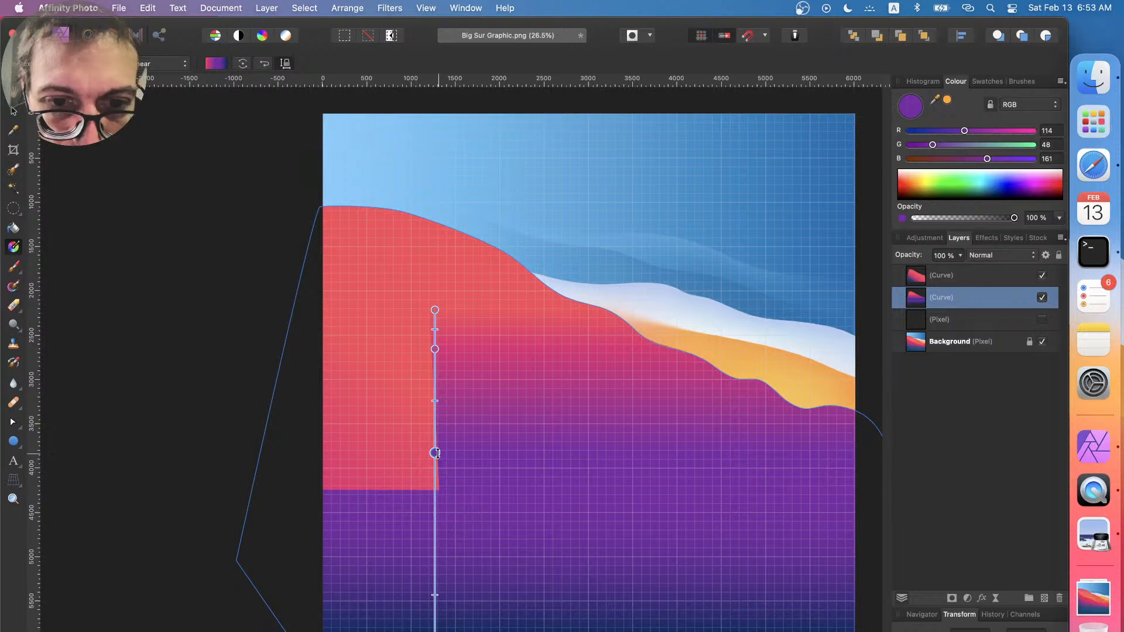
left_click_drag(436, 453, 435, 524)
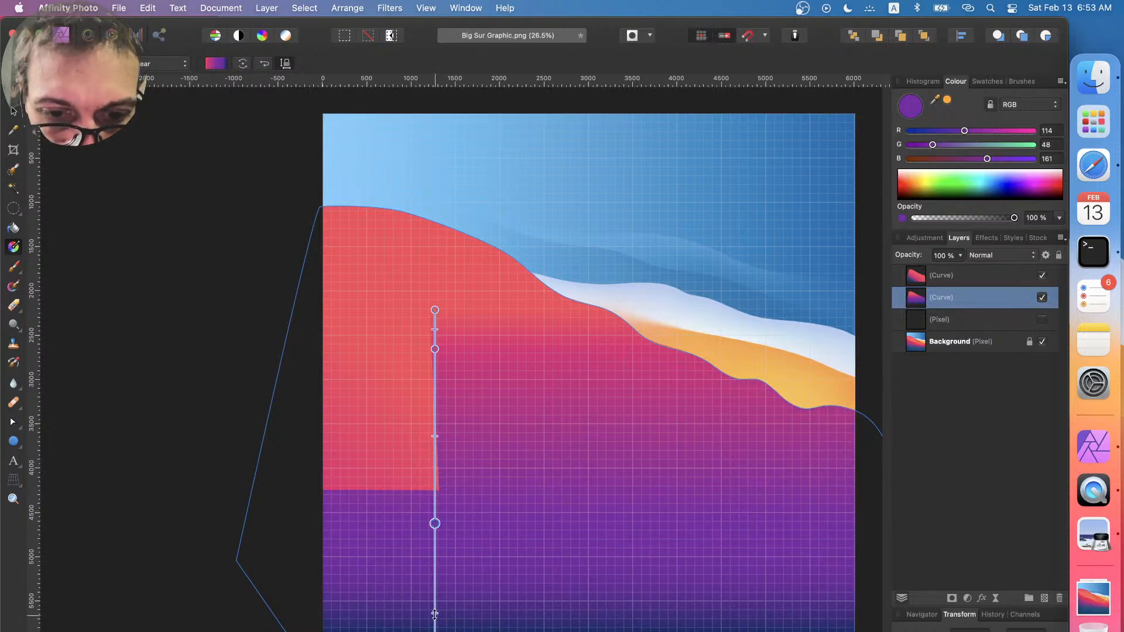
left_click_drag(434, 613, 435, 504)
- Reposition the gradient's purple stop further down at 64 %, with a 50 % midpoint towards the dark blue
left_click(435, 349)
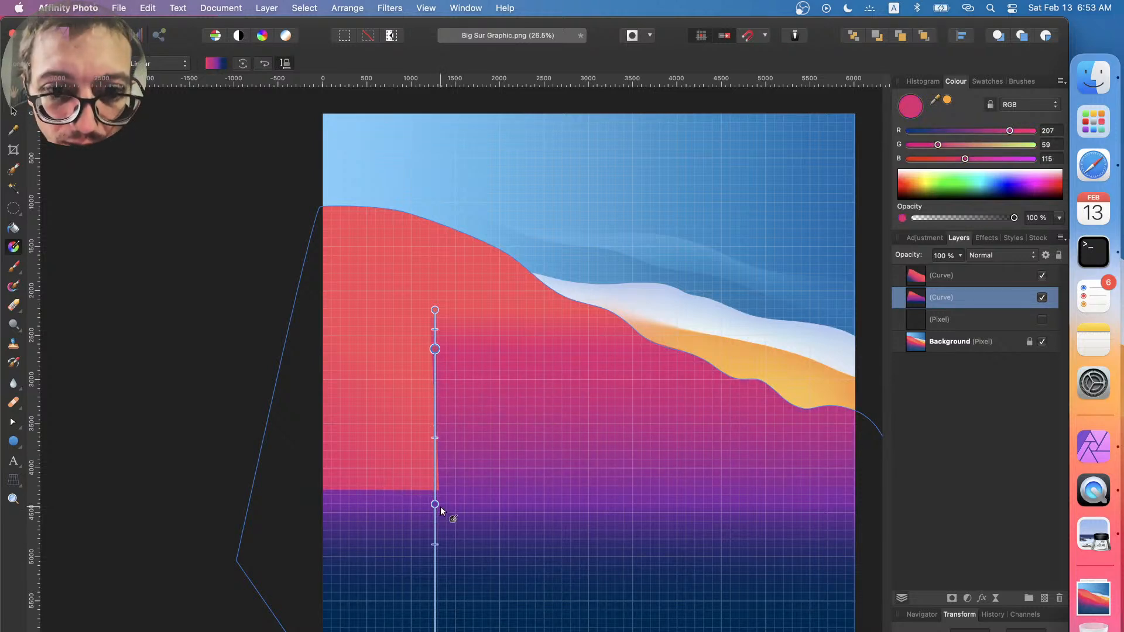
left_click_drag(434, 504, 434, 589)
left_click_drag(434, 531, 170, 536)
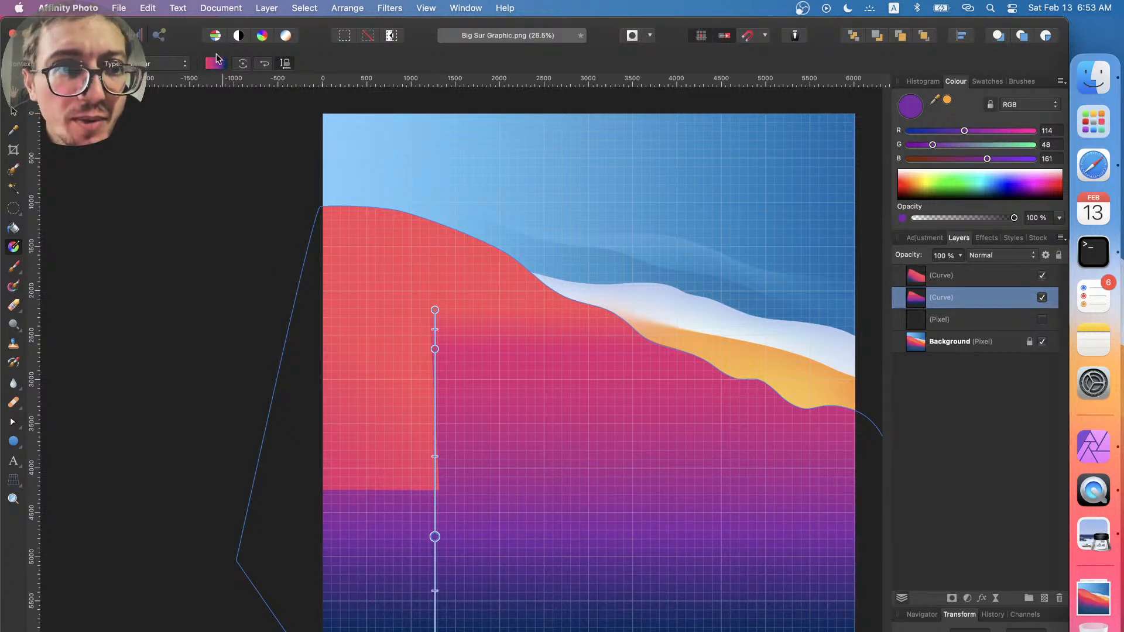
left_click(215, 63)
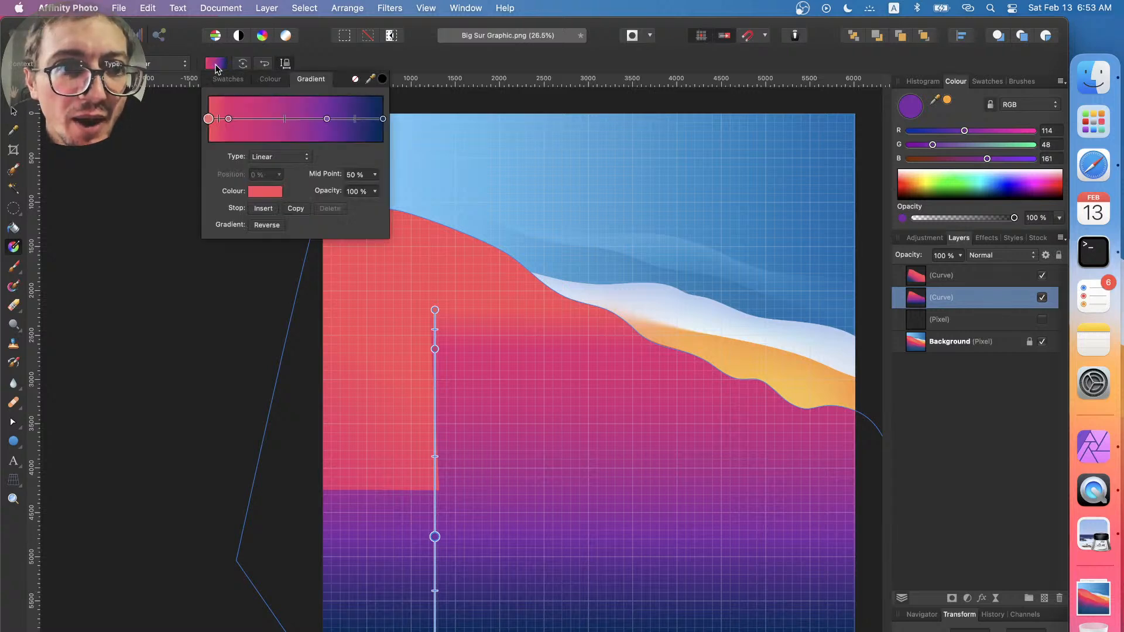
mouse_move(323, 205)
left_mouse_down()
mouse_move(288, 226)
mouse_move(316, 227)
left_mouse_up()
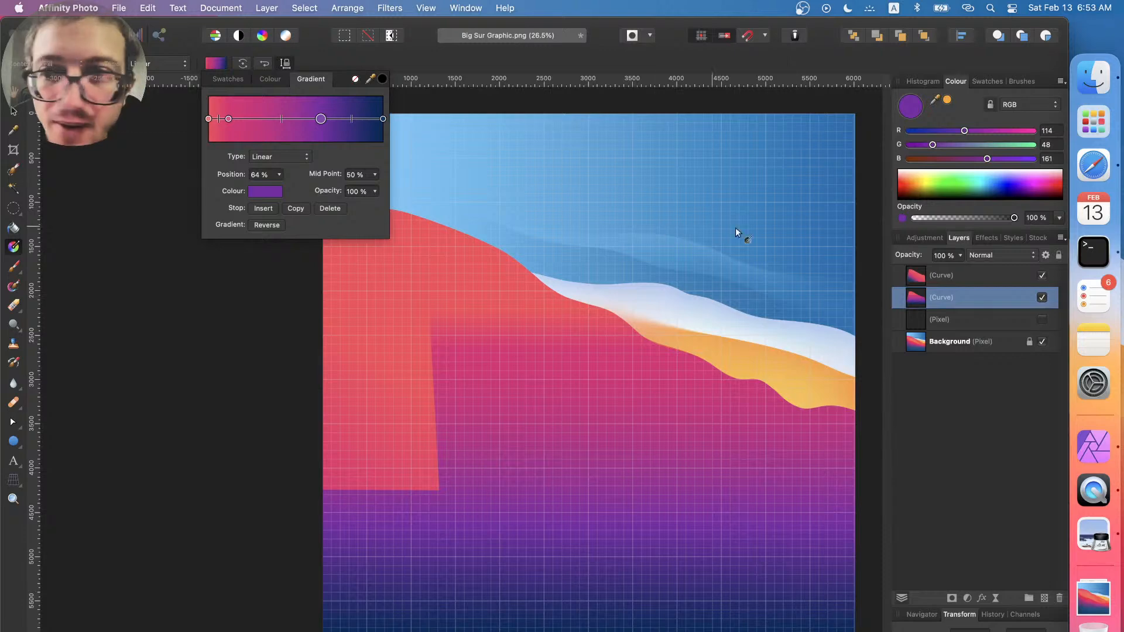
- Compare the lower curve's gradient with the original wallpaper by toggling that curve's visibility, leaving it shown
left_click(1042, 297)
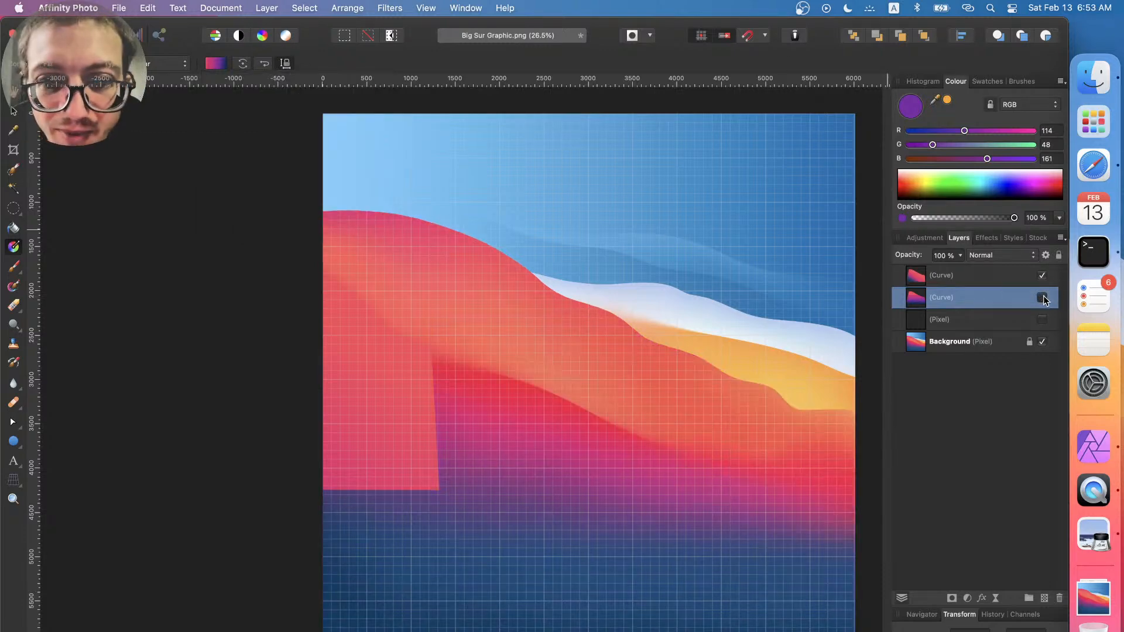
left_click(1043, 298)
left_click(1043, 297)
left_click(1042, 297)
left_click(1043, 297)
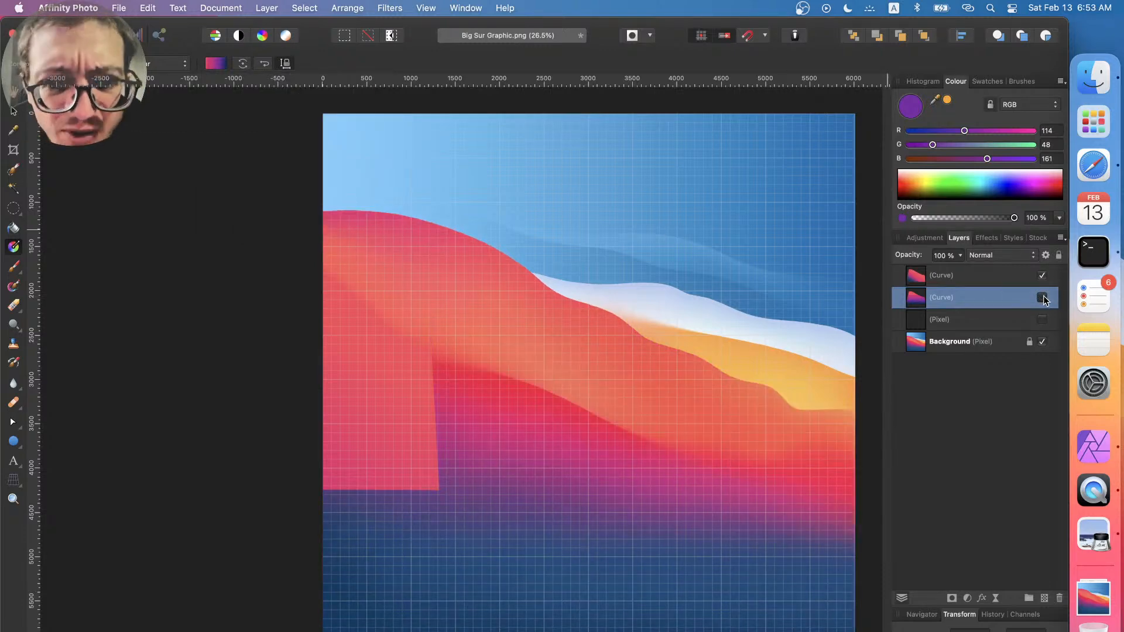
left_click(1043, 298)
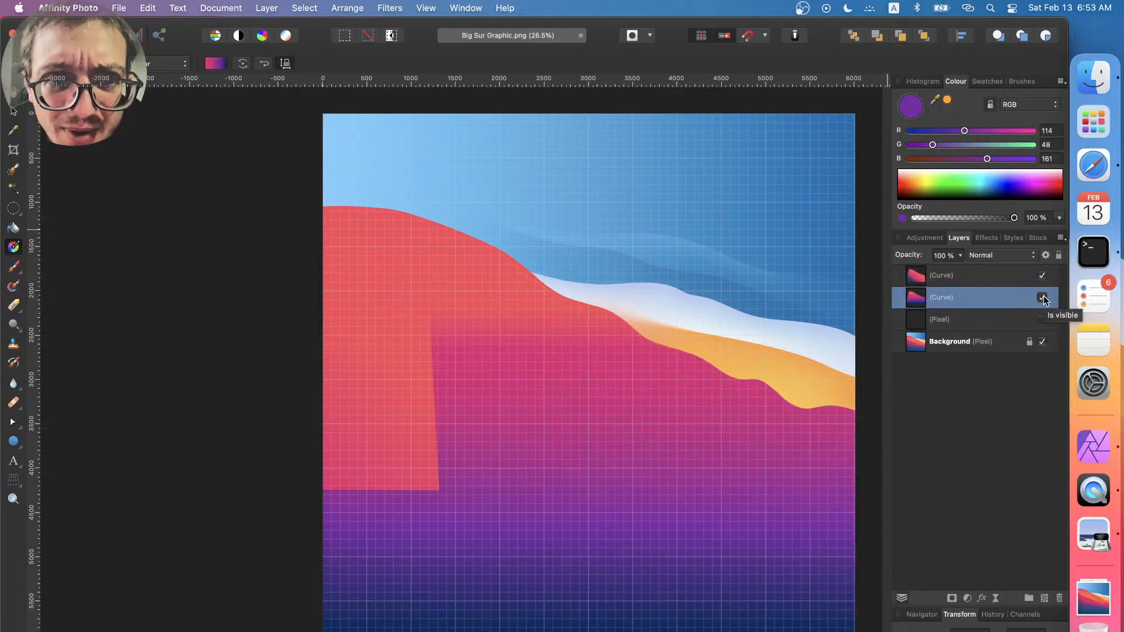
left_click(1042, 297)
left_click(1043, 297)
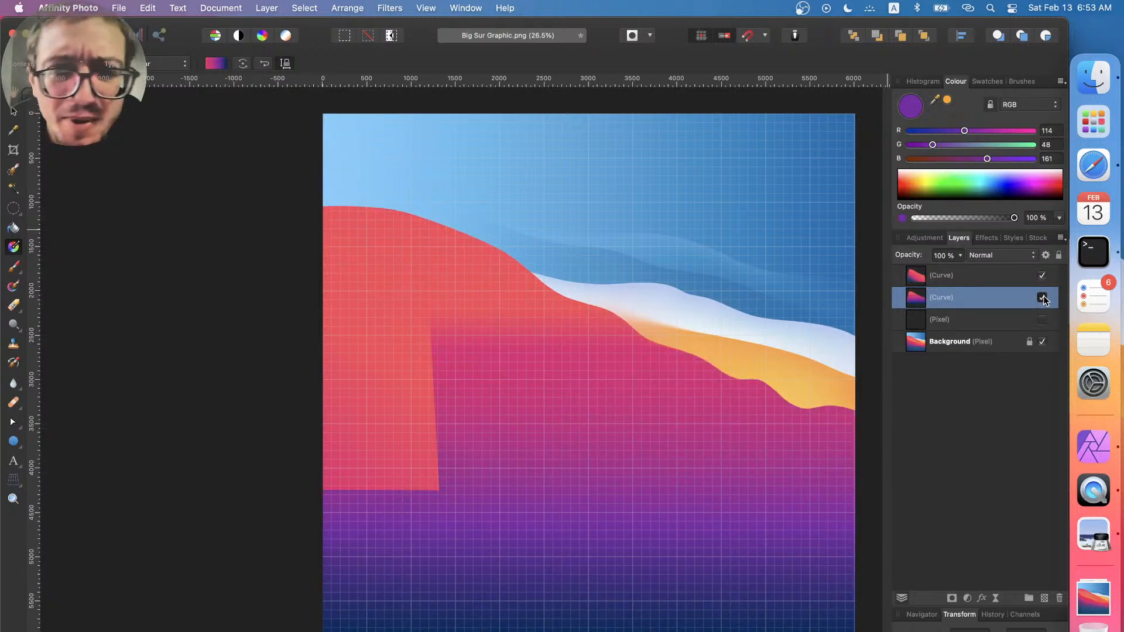
left_click(1043, 298)
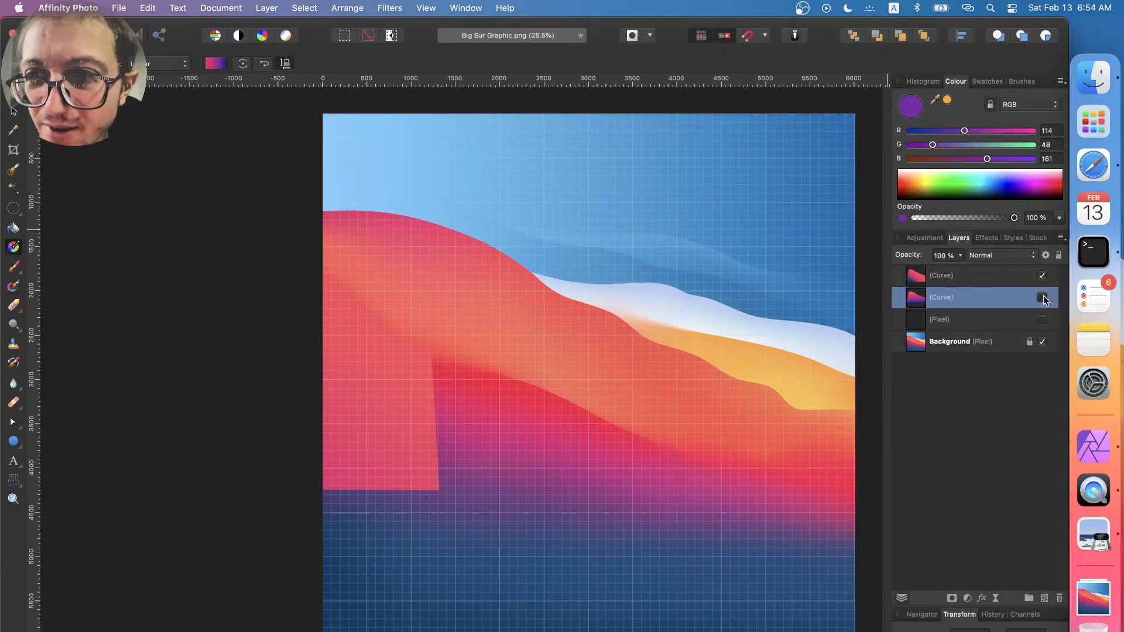
left_click(1042, 298)
left_click(1042, 297)
left_click(1042, 297)
left_click(1042, 297)
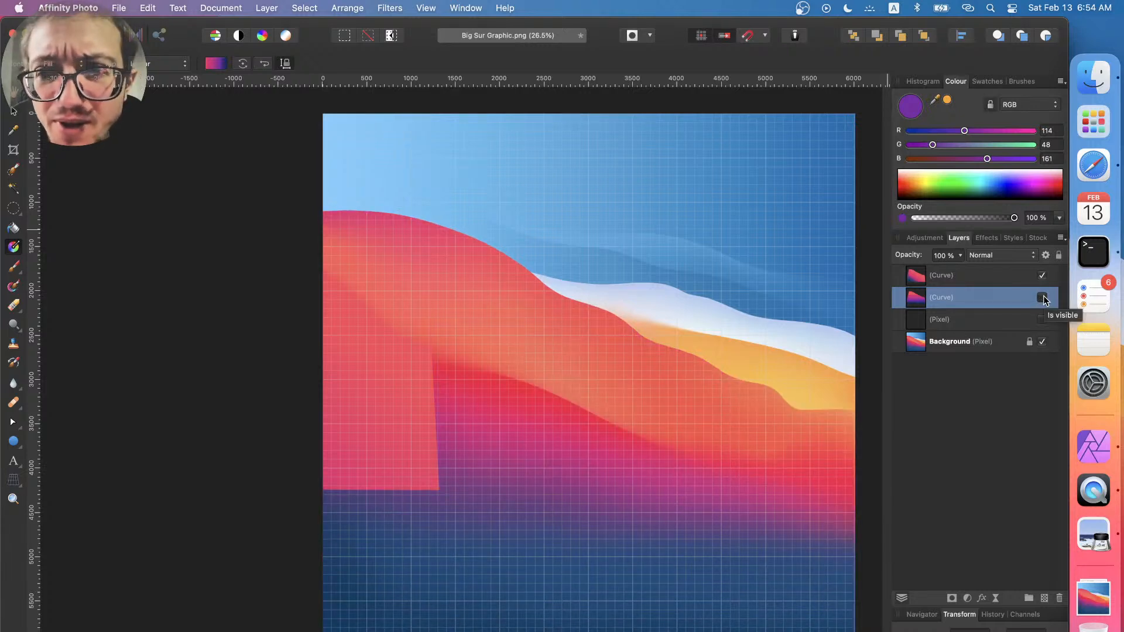
left_click(1043, 297)
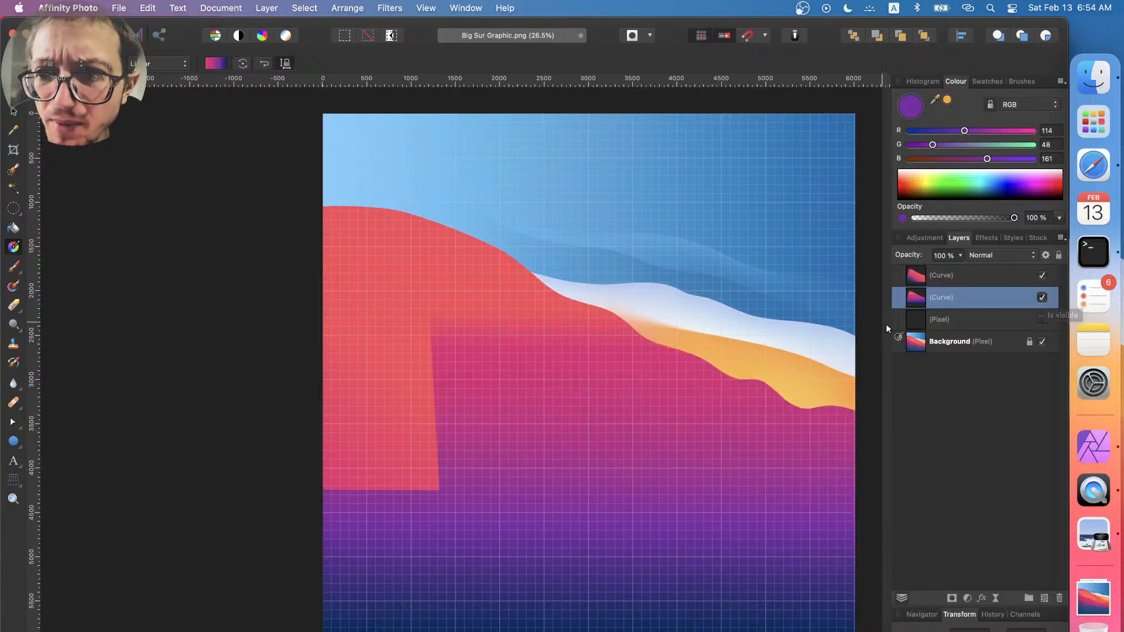
- Remove the pink stop from the lower curve's gradient and move the purple stop to 70 %
left_click(920, 297)
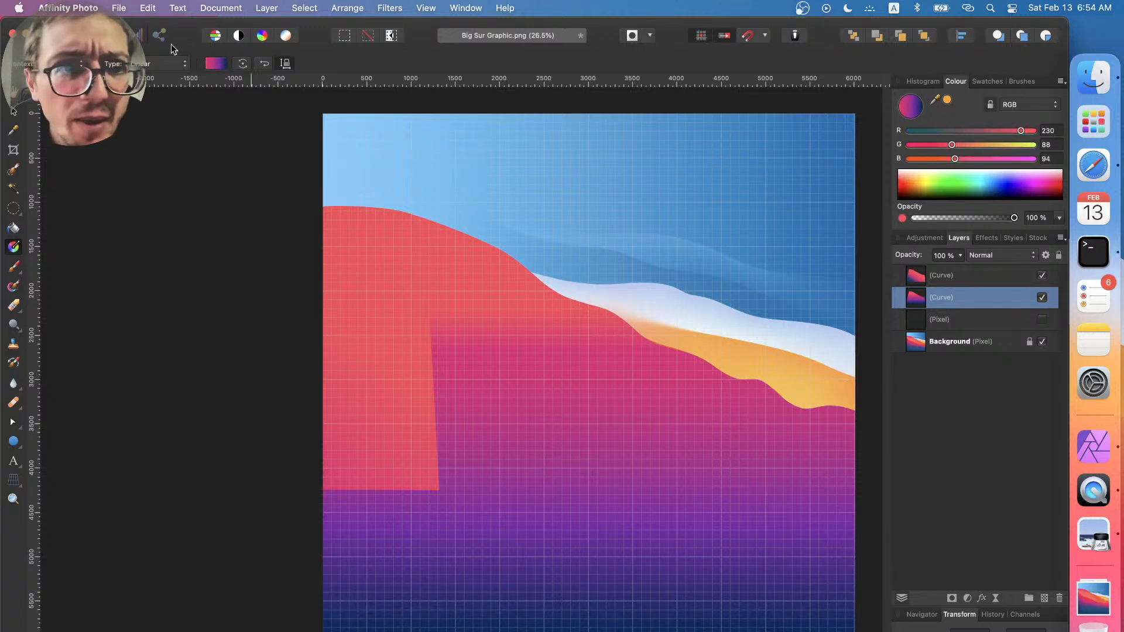
left_click(216, 64)
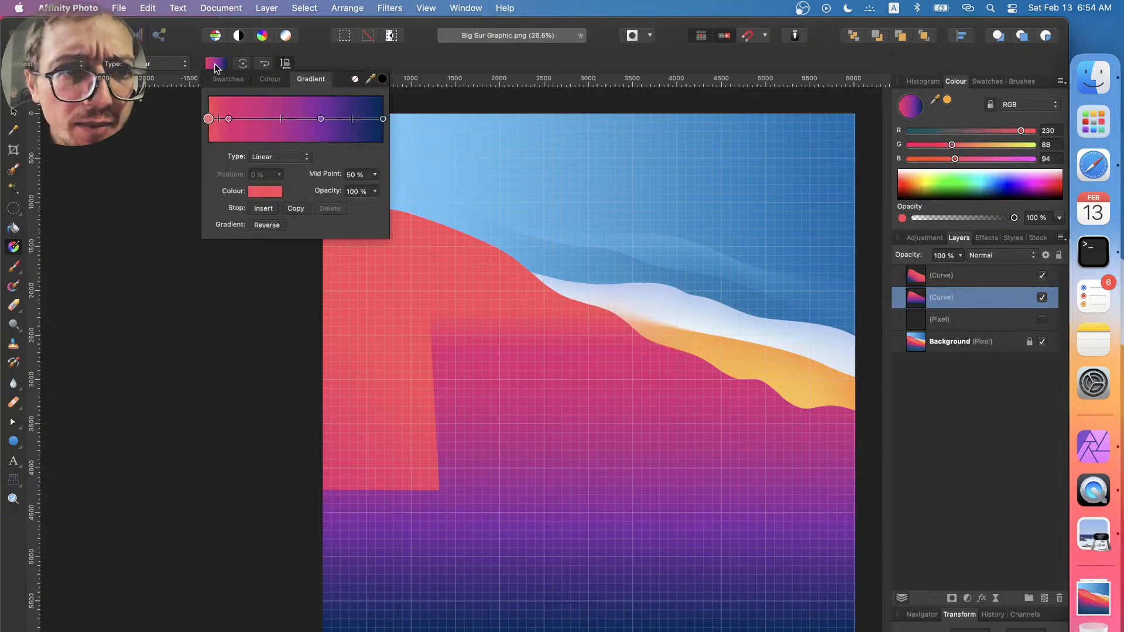
left_click_drag(228, 121, 263, 121)
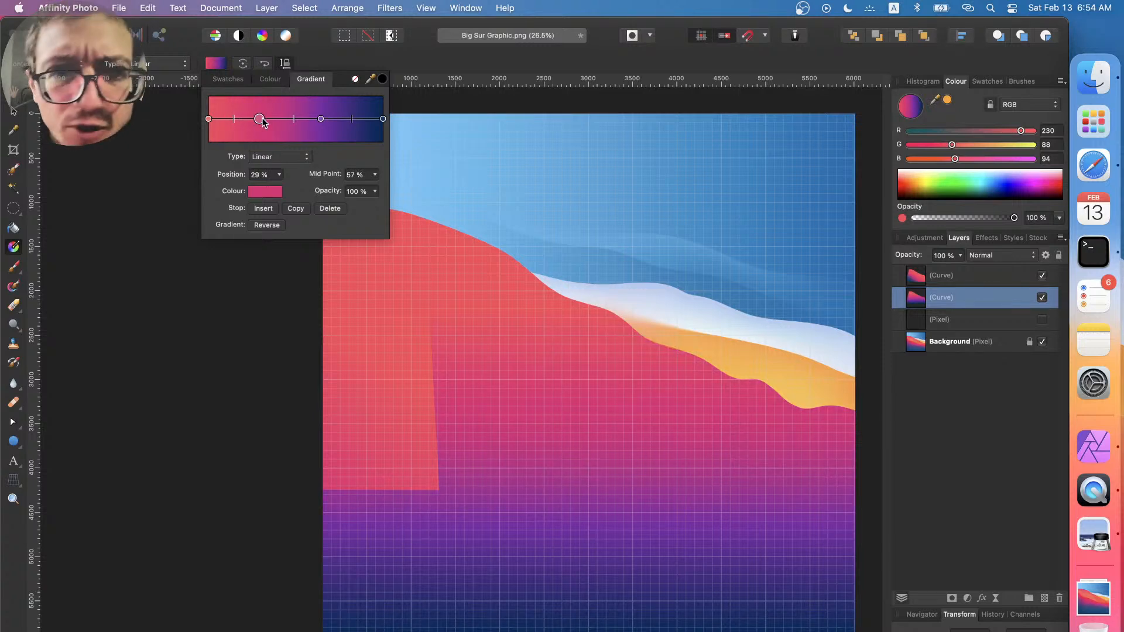
key("Delete")
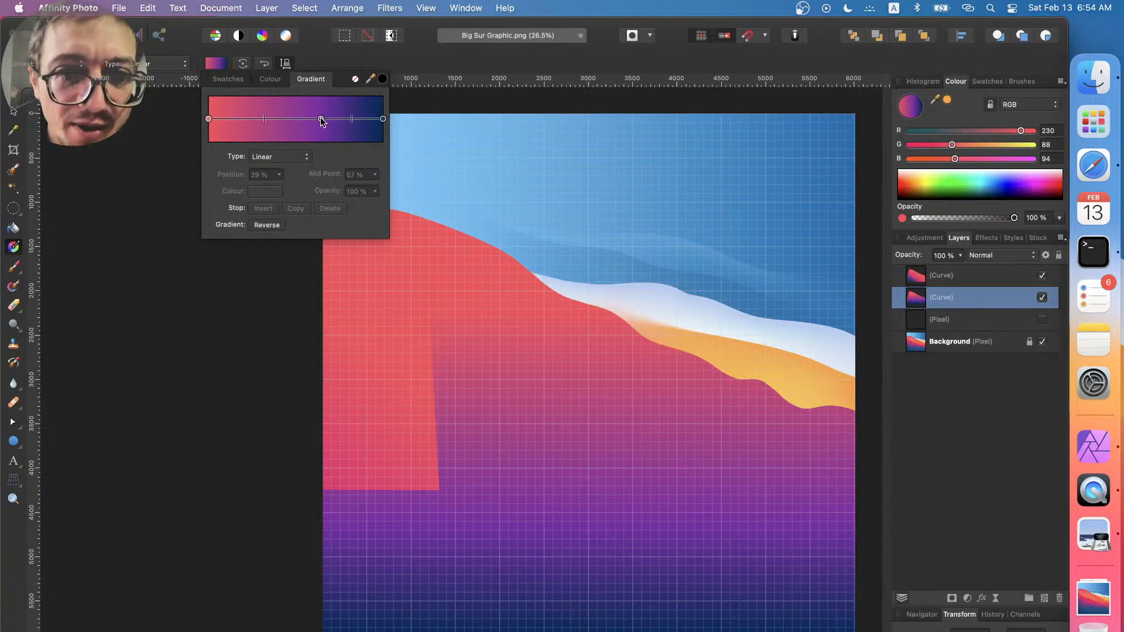
mouse_move(321, 119)
left_mouse_down()
mouse_move(283, 121)
mouse_move(331, 123)
left_mouse_up()
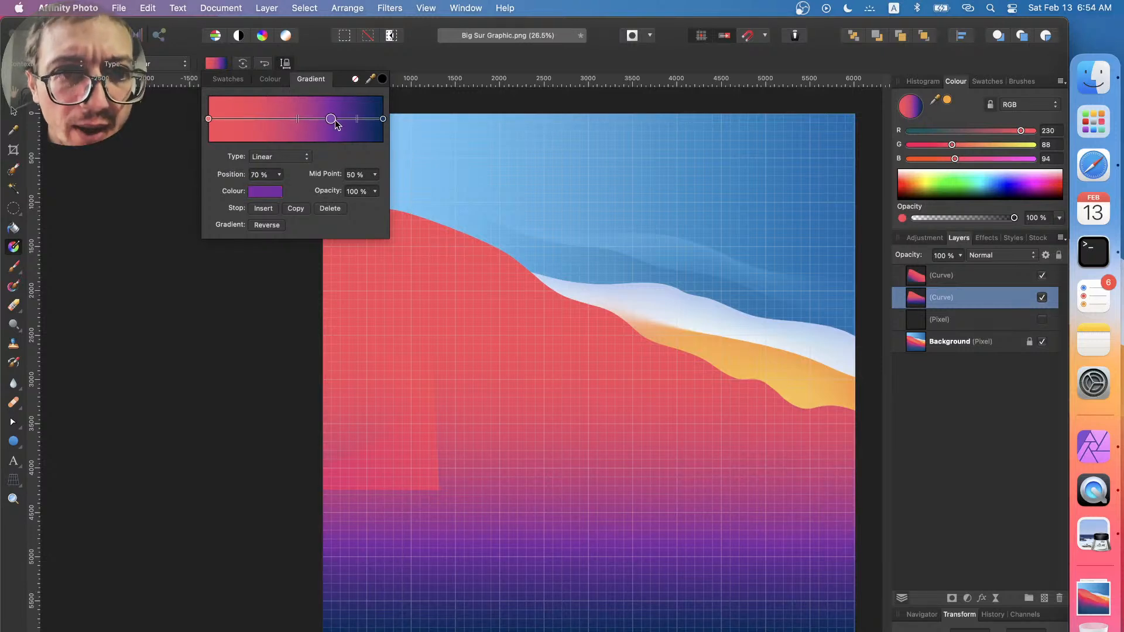
- Try the lower curve's gradient without its purple stop, compare it with the original wallpaper, and restore the stop
key("Delete")
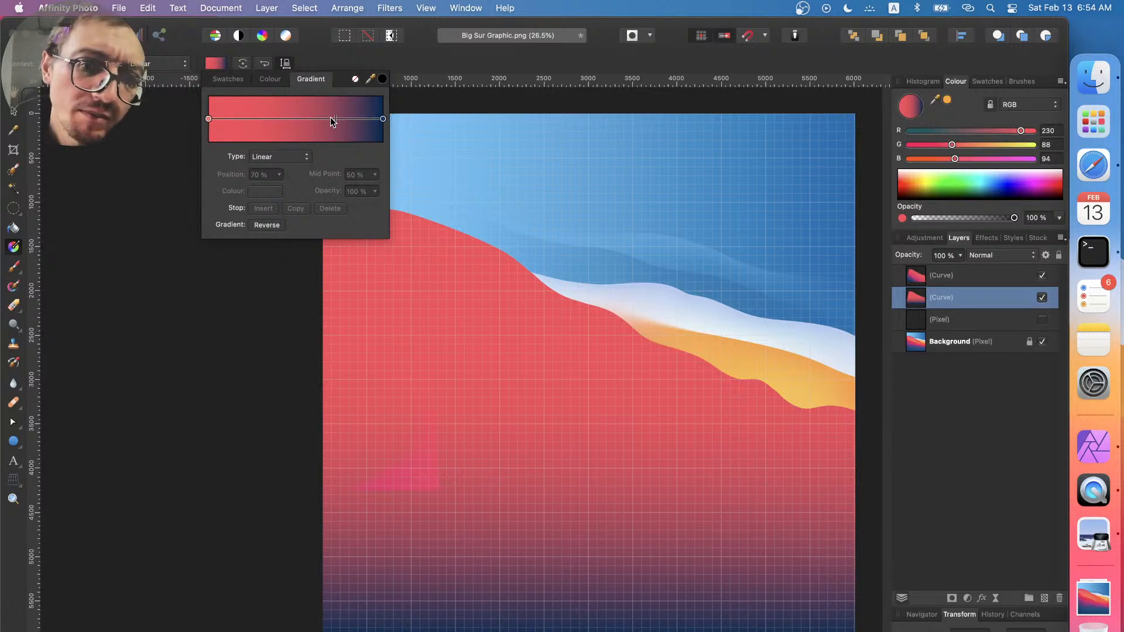
left_click(1042, 297)
left_click(1043, 297)
left_click(1043, 297)
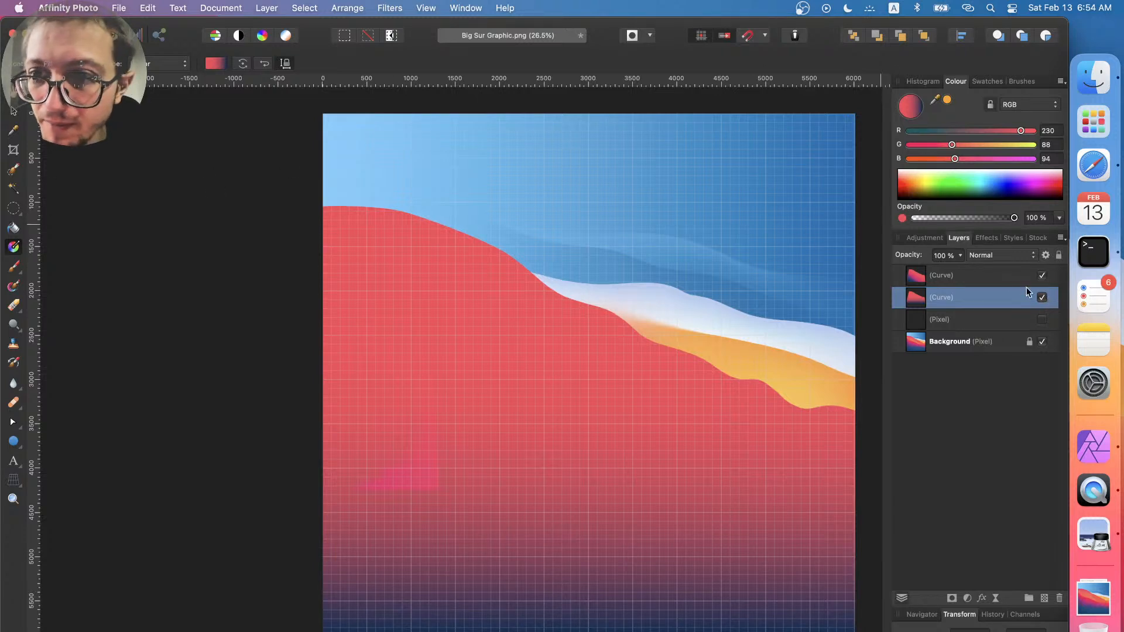
left_click(1042, 298)
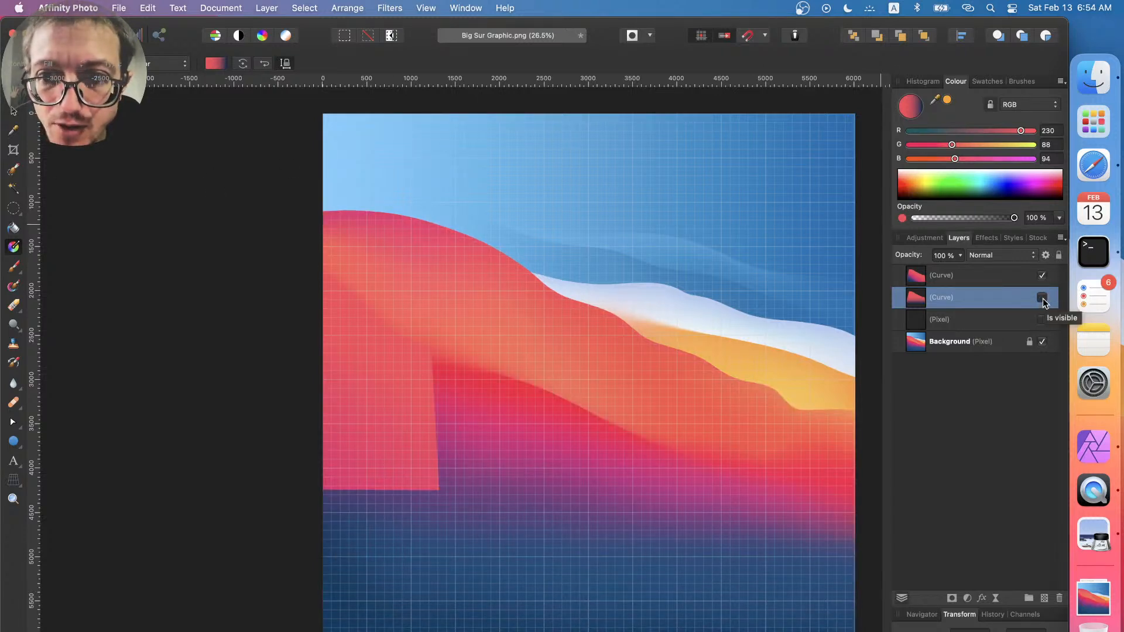
left_click(1043, 297)
left_click(1043, 298)
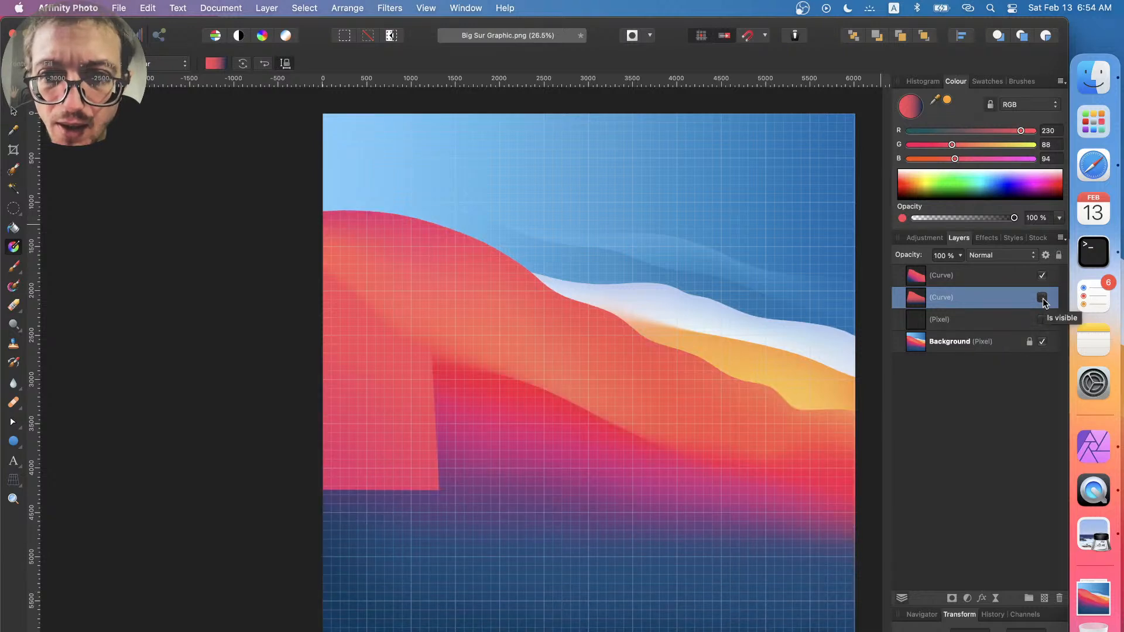
left_click(1042, 297)
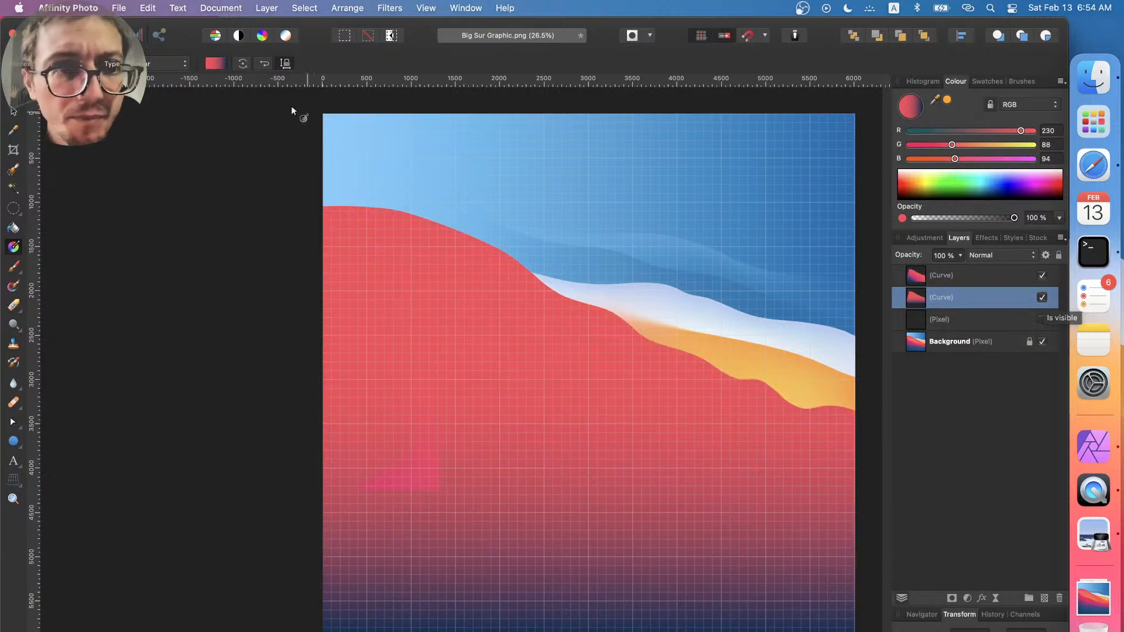
left_click(216, 63)
left_click(216, 63)
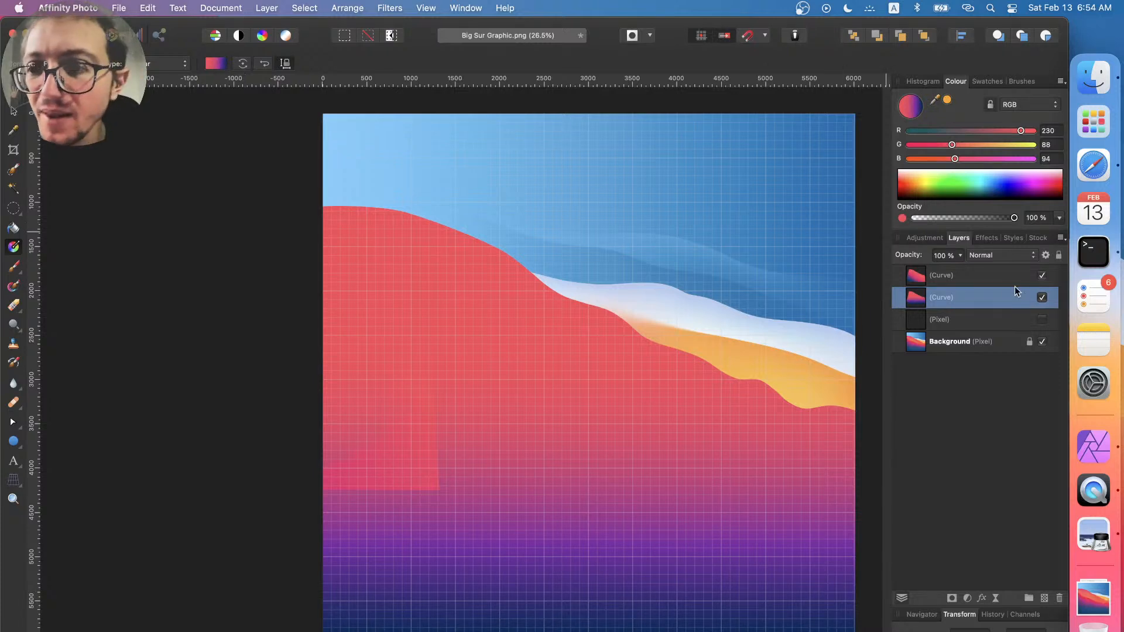
- Move the upper curve across the canvas over the lower wave and set its blend mode to Normal
left_click(990, 276)
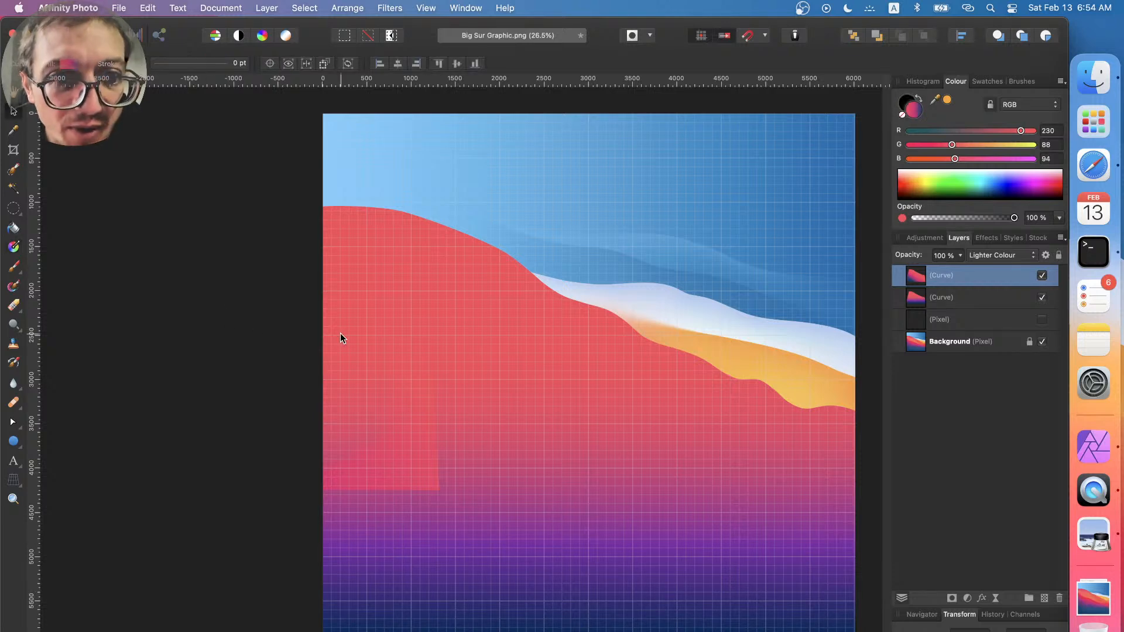
key("v")
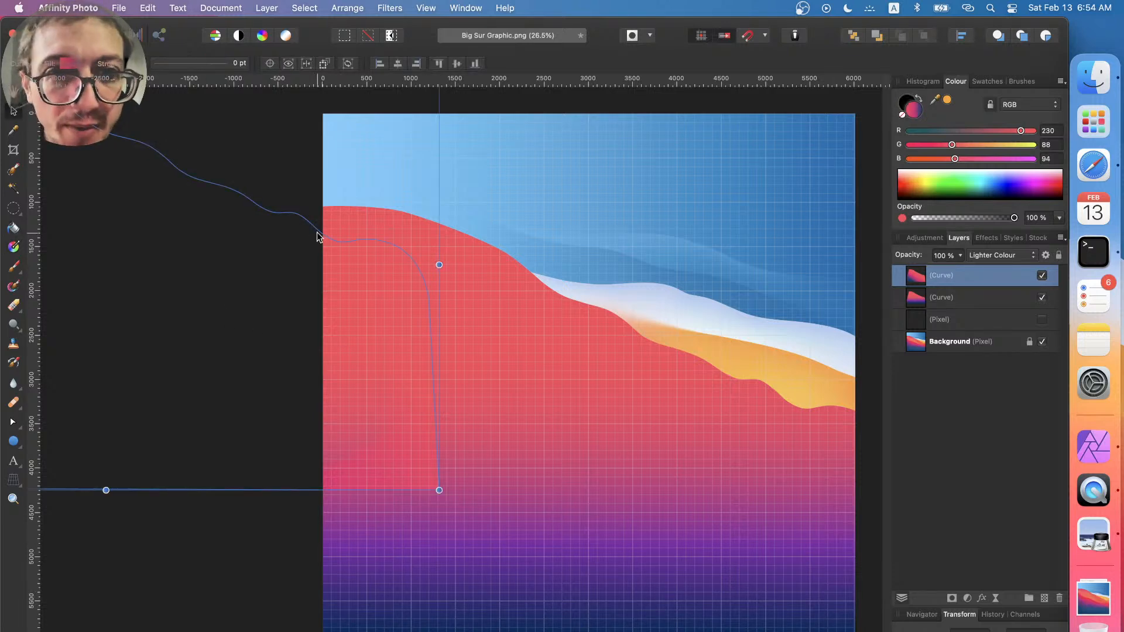
left_click_drag(319, 233, 767, 451)
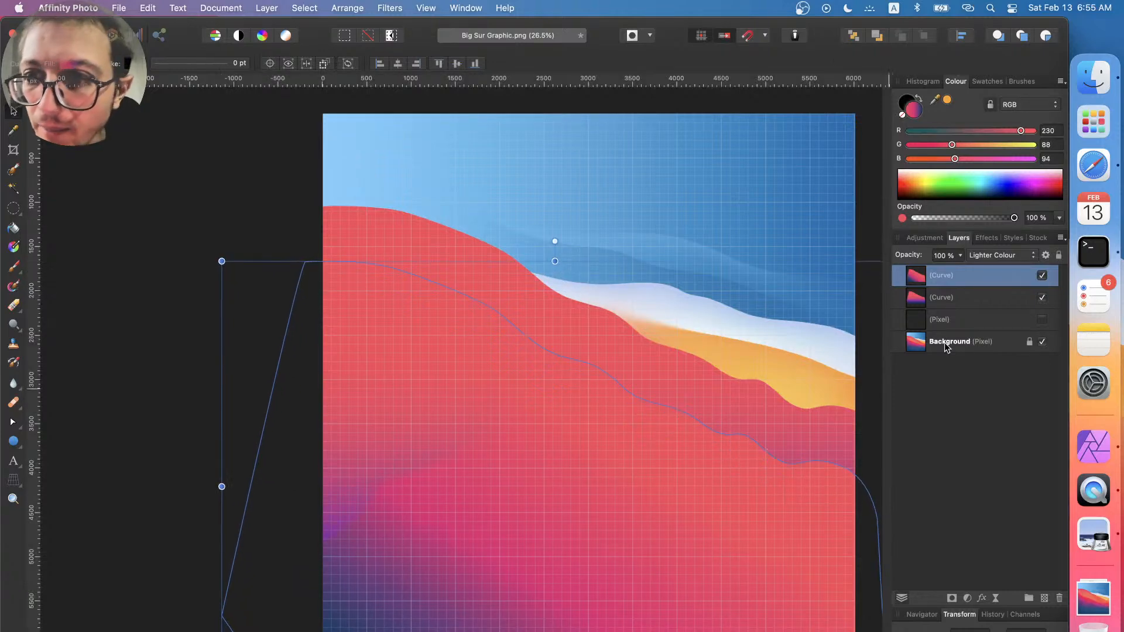
left_click(998, 255)
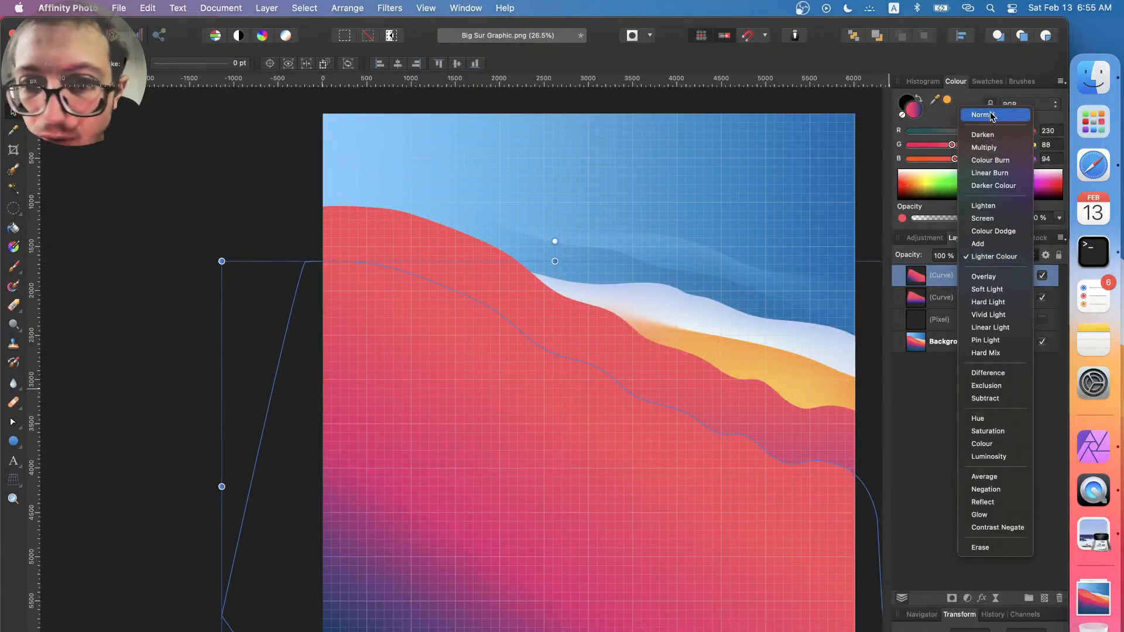
left_click(992, 115)
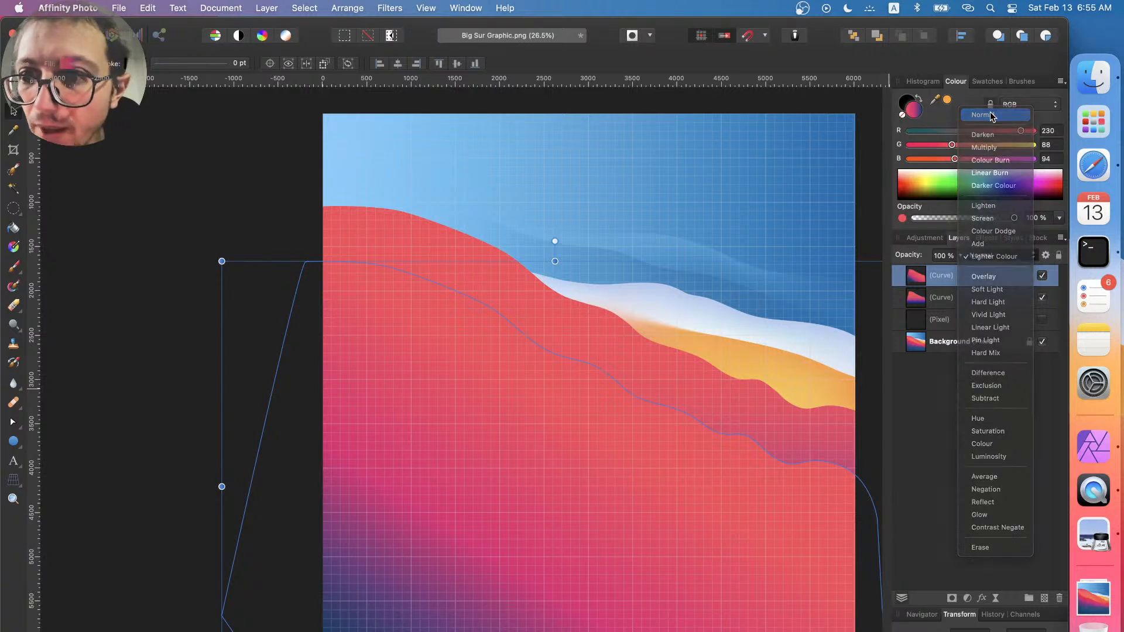
- Hide the lower curve to check the upper curve against the original wallpaper, then delete the upper curve
left_click(1041, 298)
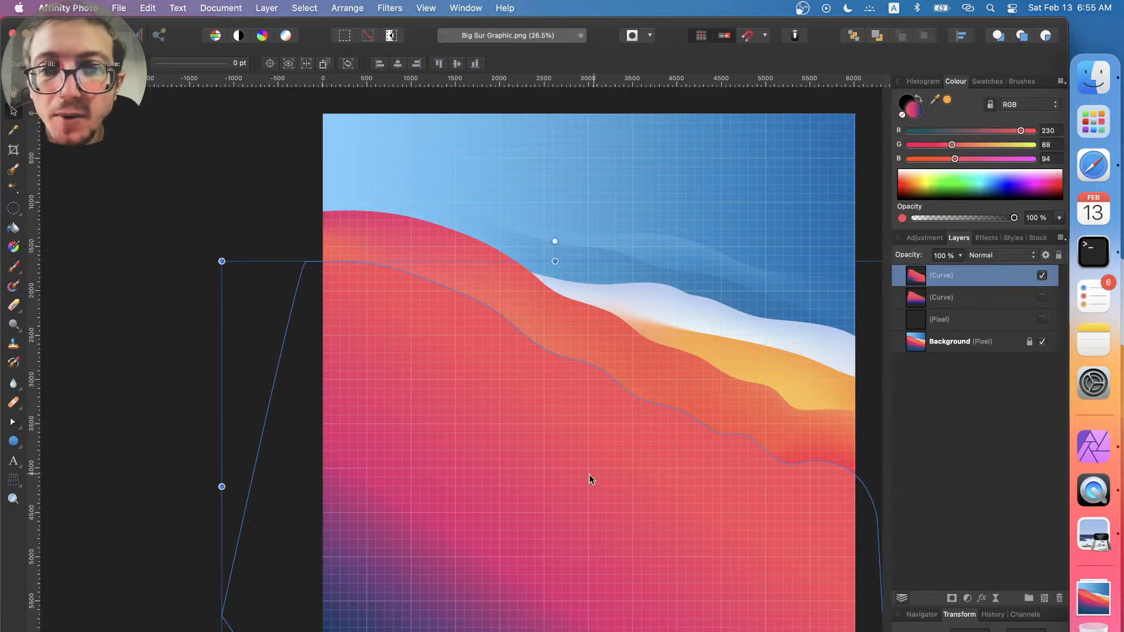
left_click_drag(589, 476, 350, 354)
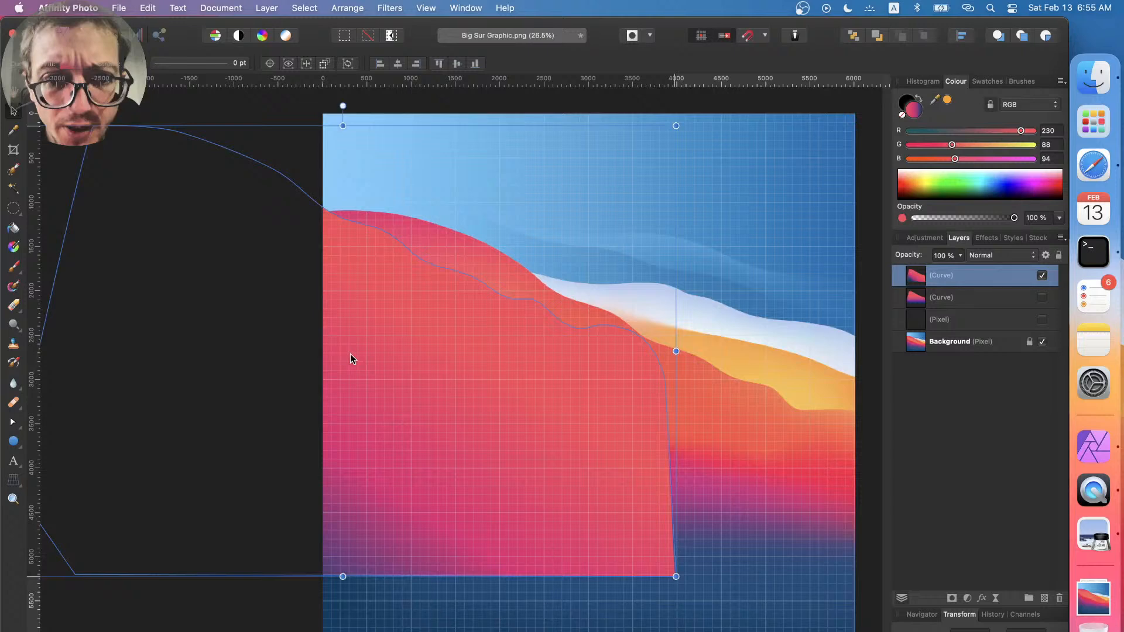
key("Delete")
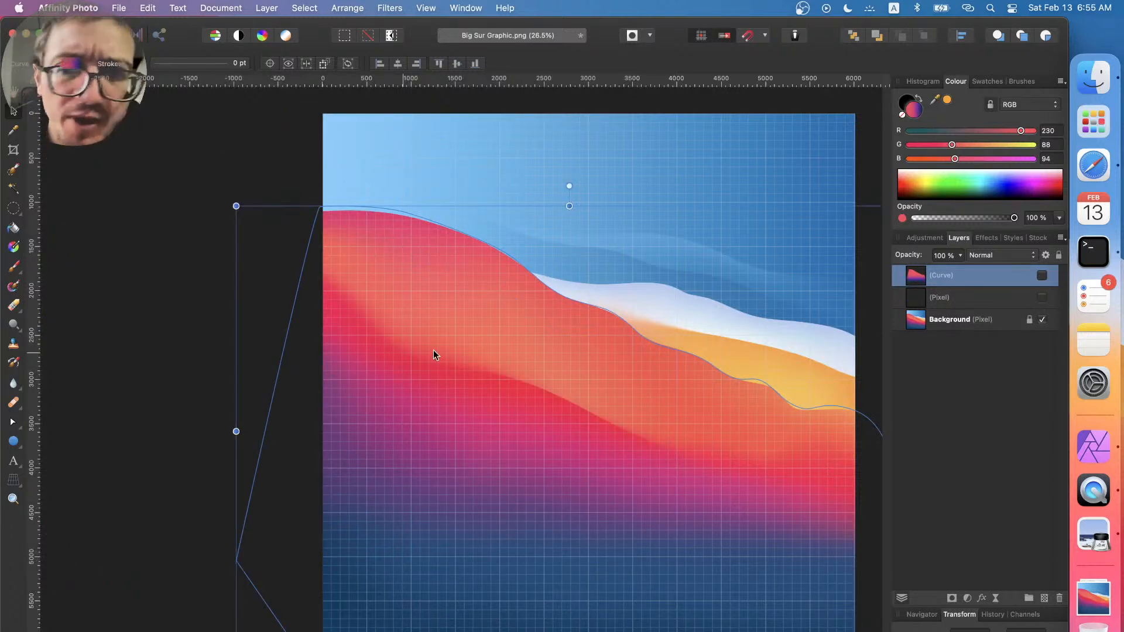
- Try to trace the lower edge of the orange wave with the Pen tool from just outside the canvas, and undo the path
key("a")
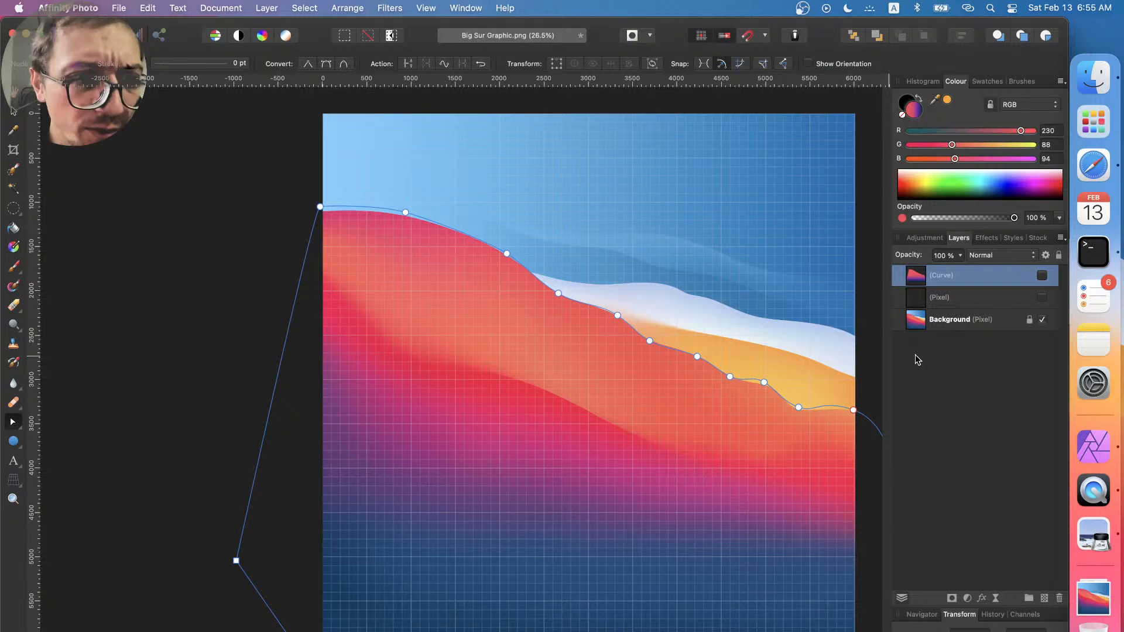
key("p")
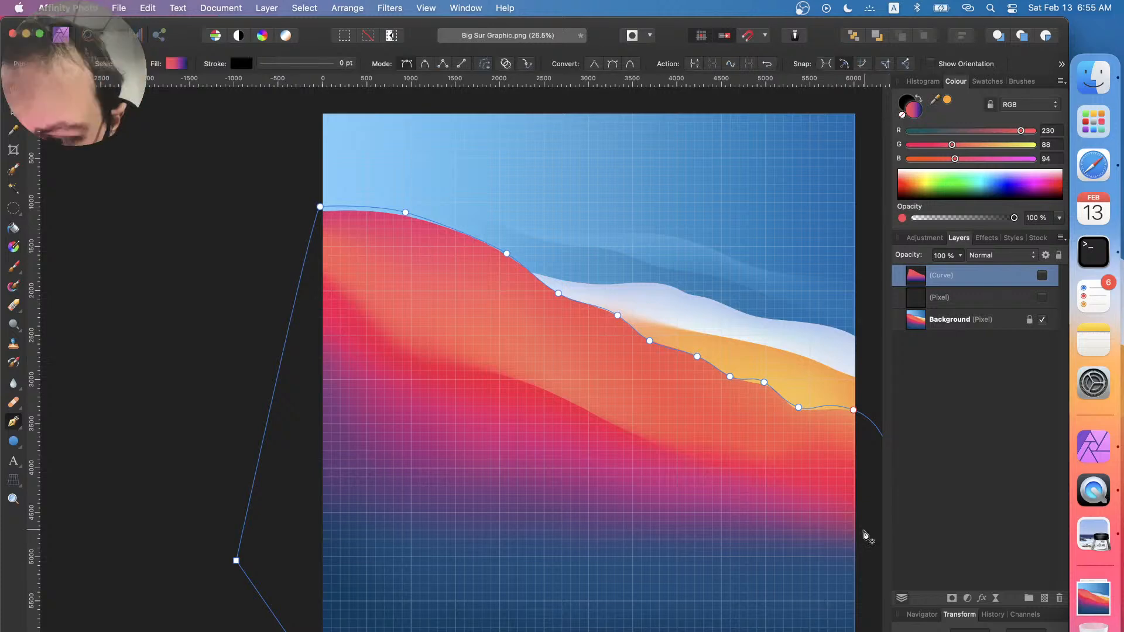
left_click(867, 529)
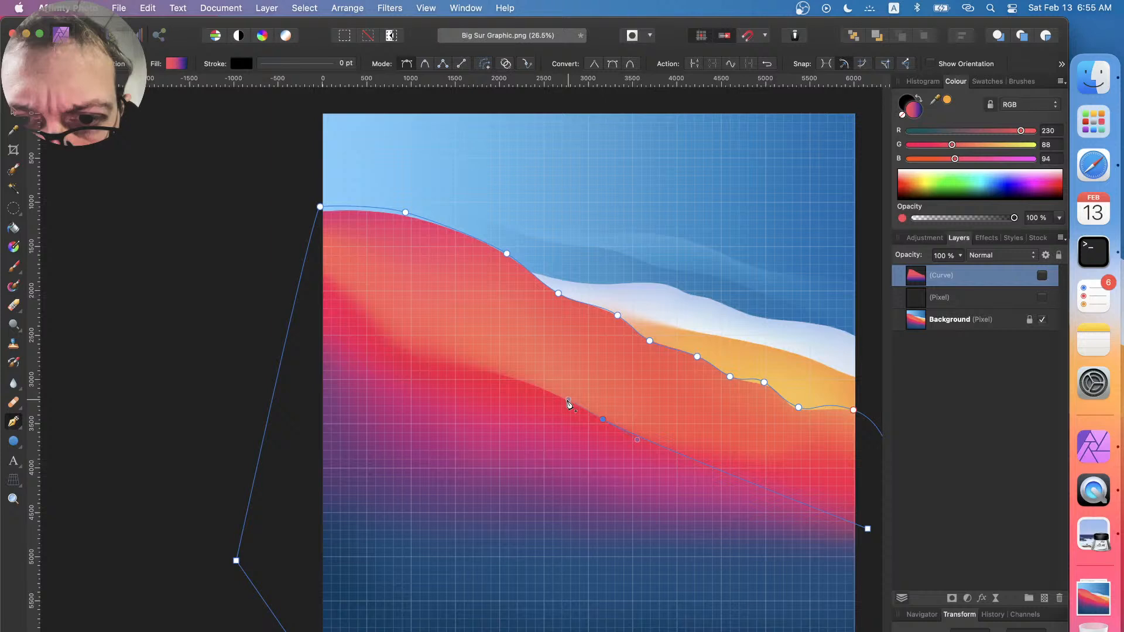
left_click(556, 399)
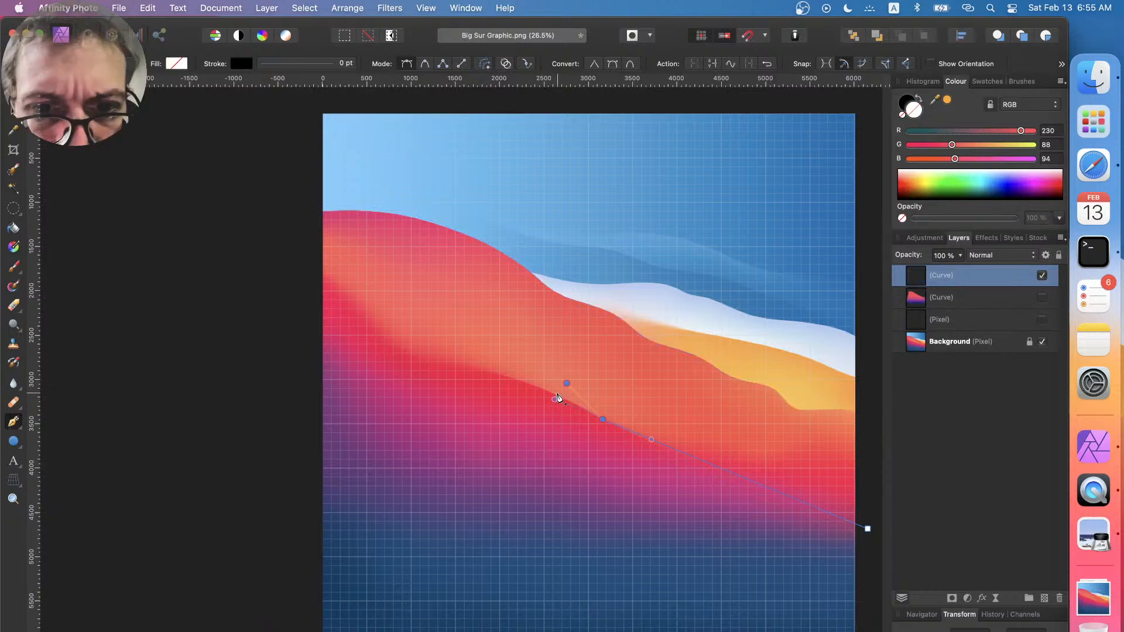
key("super+z")
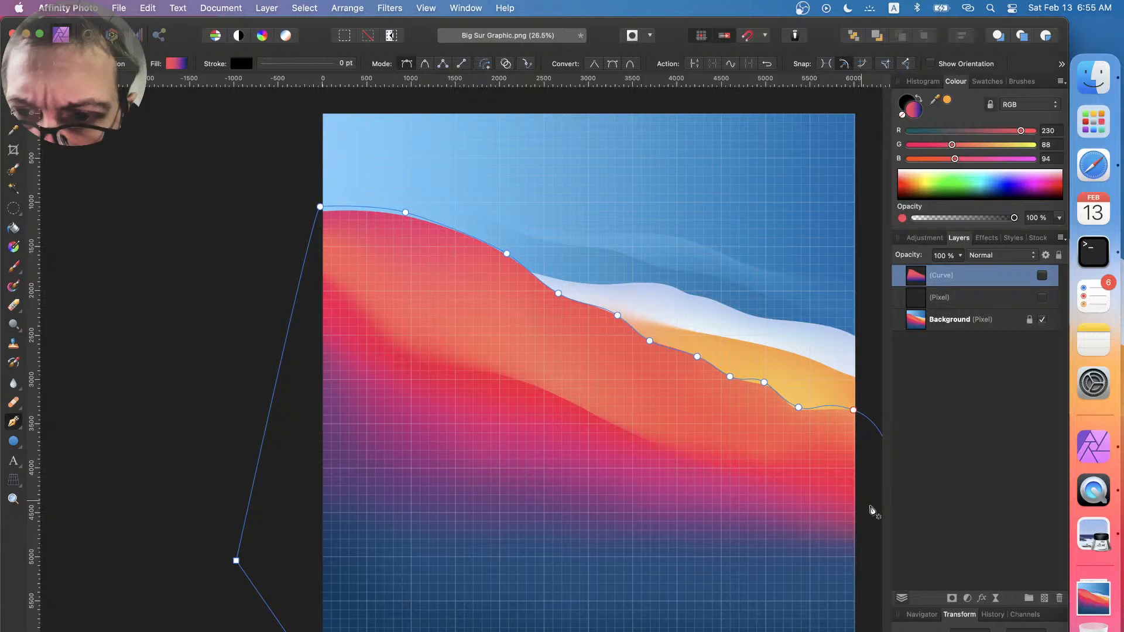
- Retry the Pen path along the orange wave's lower edge from slightly different starting points, undoing each attempt
left_click(871, 513)
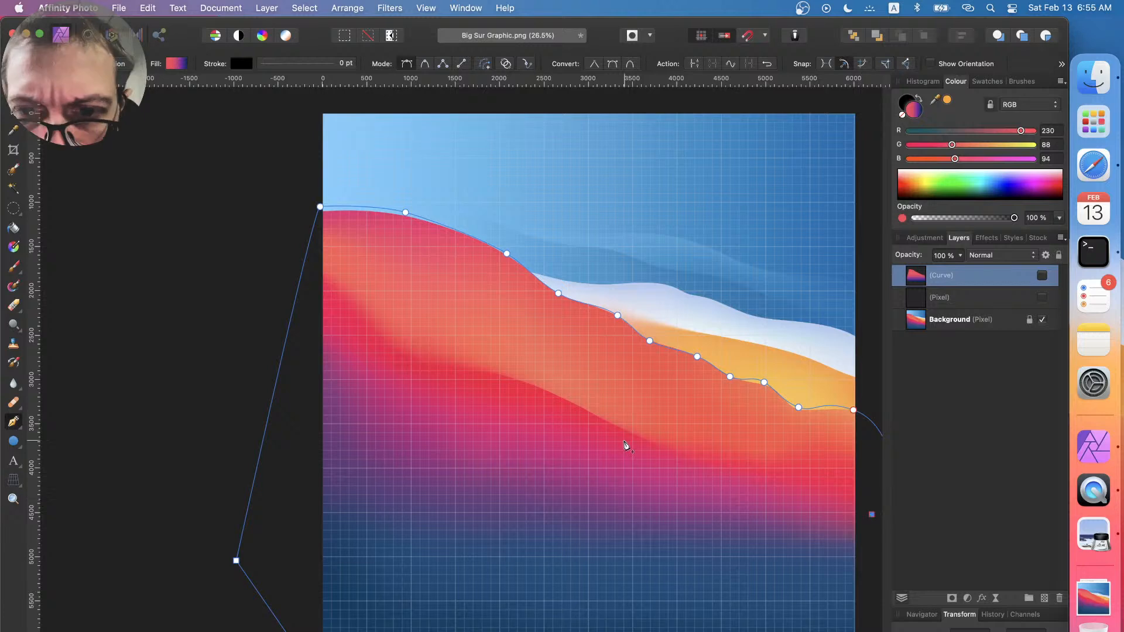
left_click(546, 390)
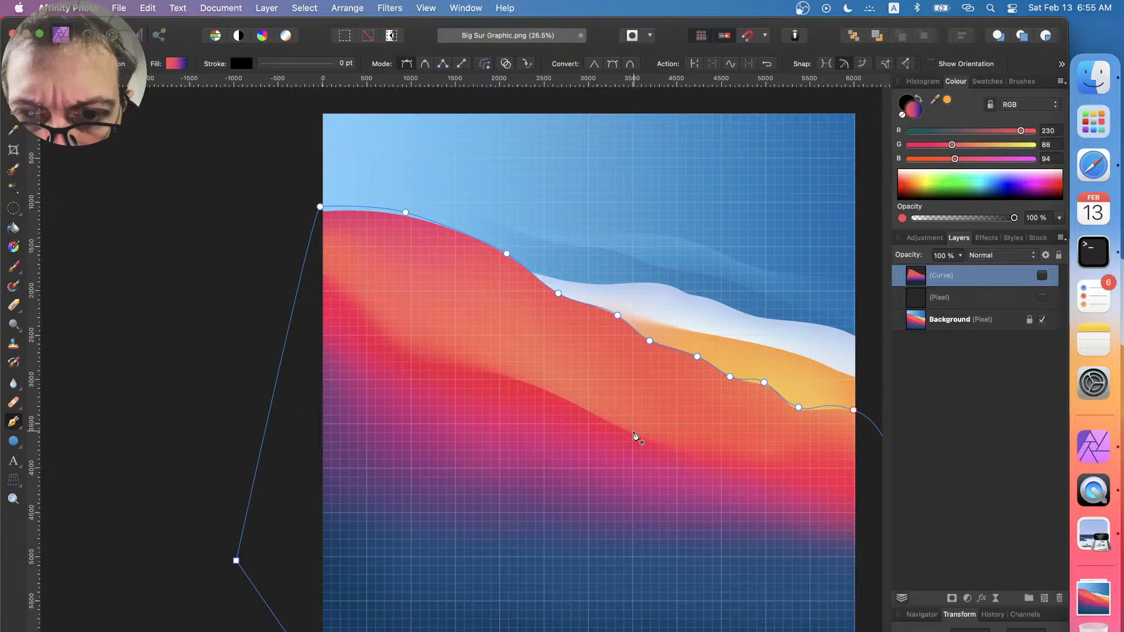
left_click(873, 528)
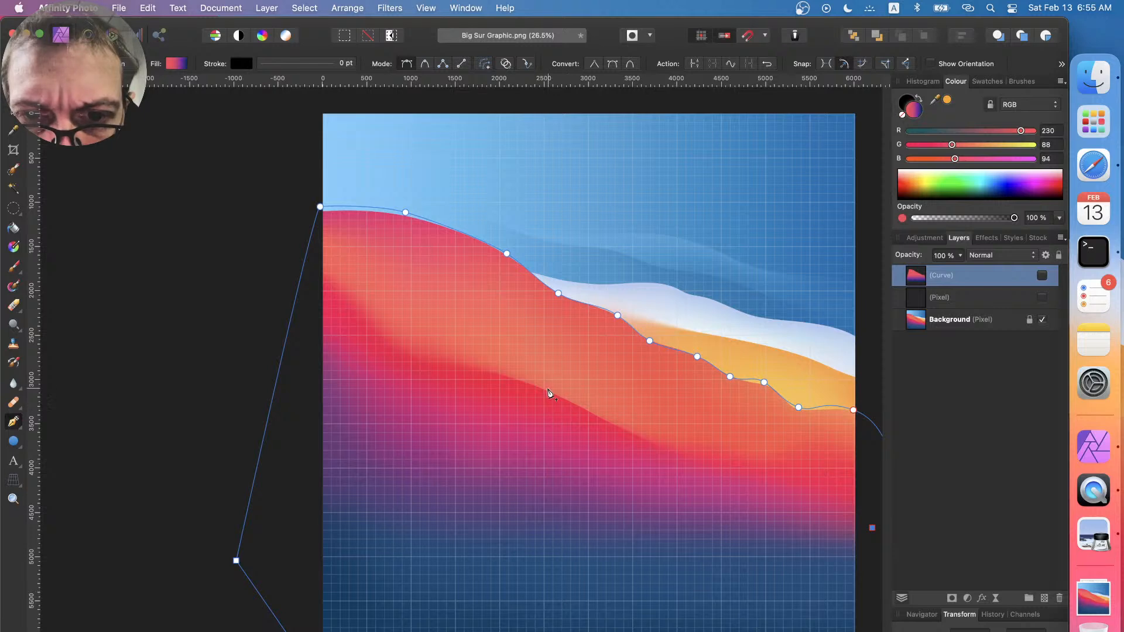
left_click(546, 390)
key("super+z")
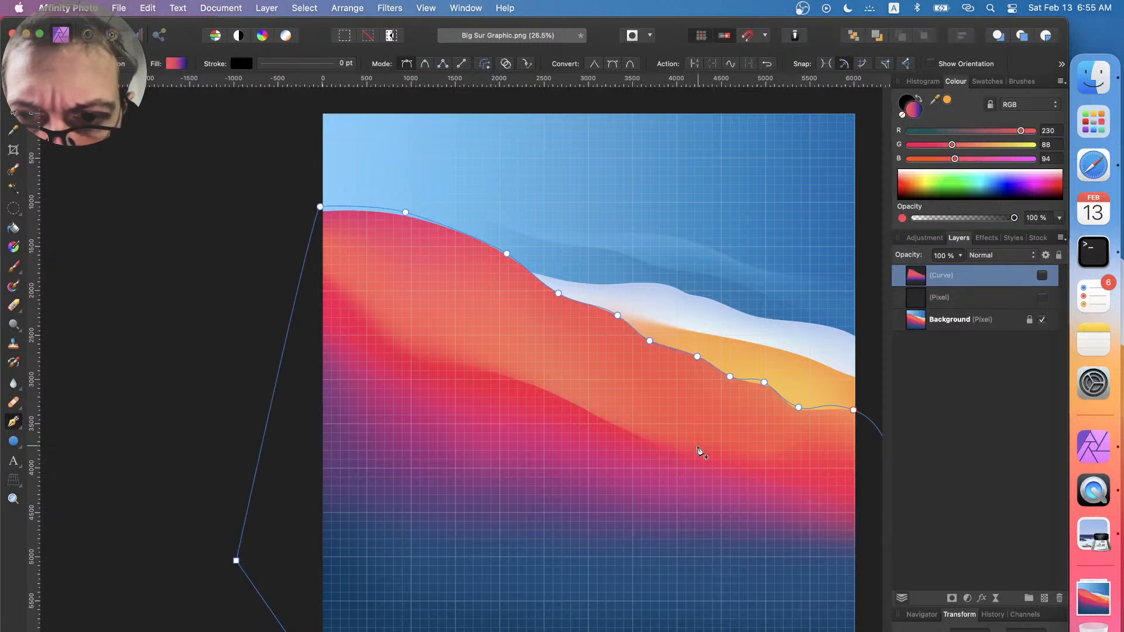
- Trace the orange wave's lower edge leftward with the Pen tool and close the path around the area below, outside the canvas
left_click_drag(629, 434, 571, 407)
left_click_drag(523, 380, 495, 373)
left_click_drag(389, 347, 378, 339)
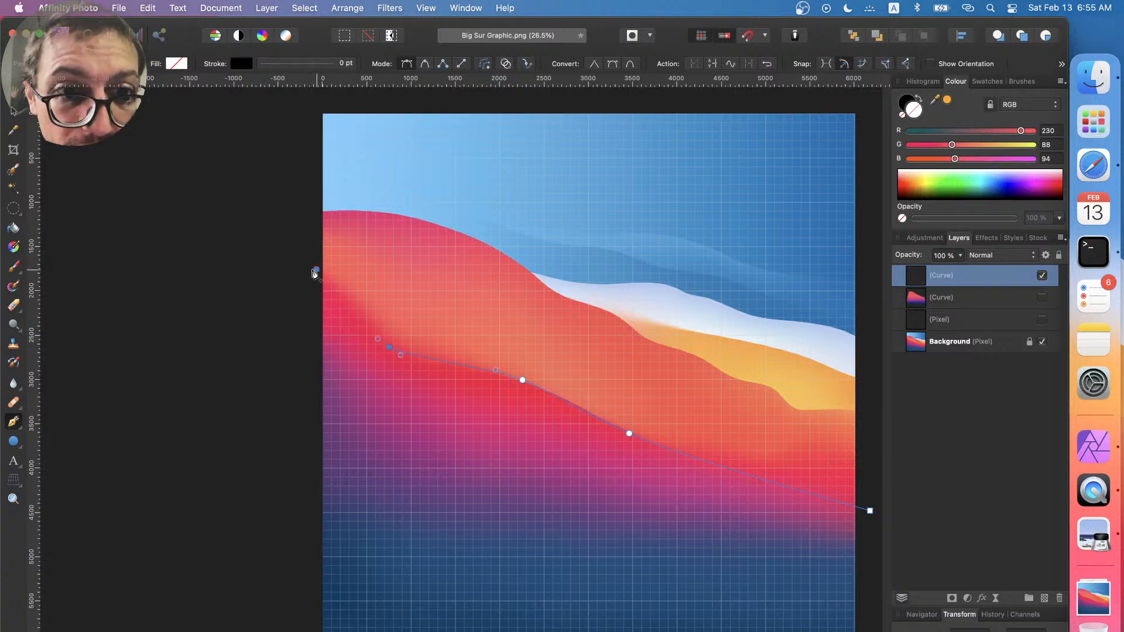
left_click_drag(316, 270, 294, 242)
left_click(260, 285)
left_click(251, 422)
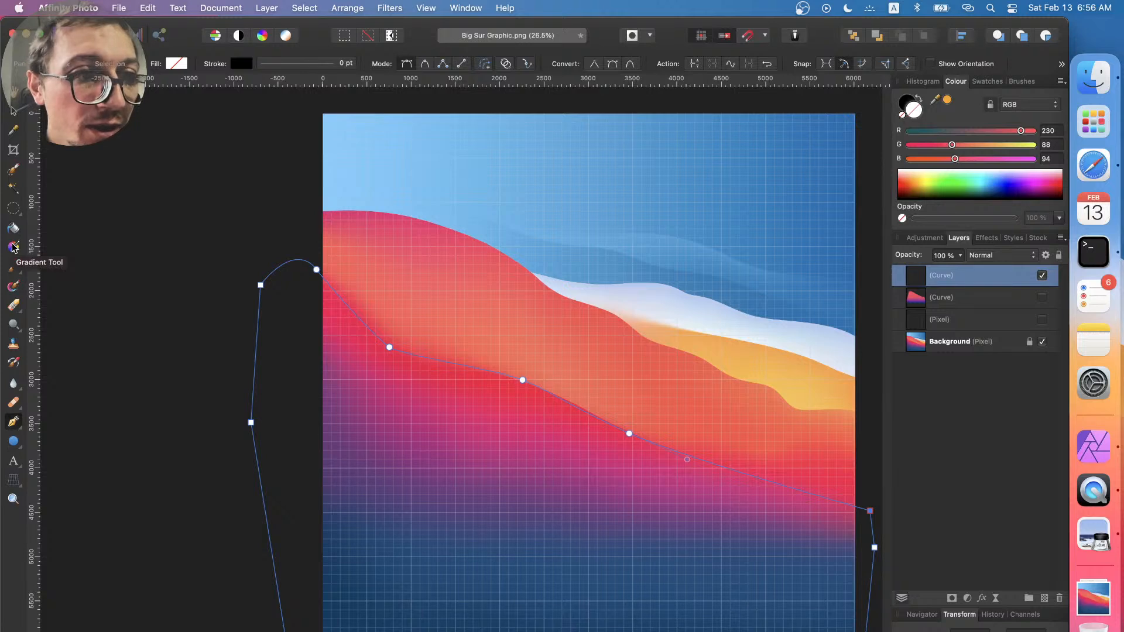
- Fill the new curve with a linear gradient running a short way diagonally down from just below its upper edge
key("g")
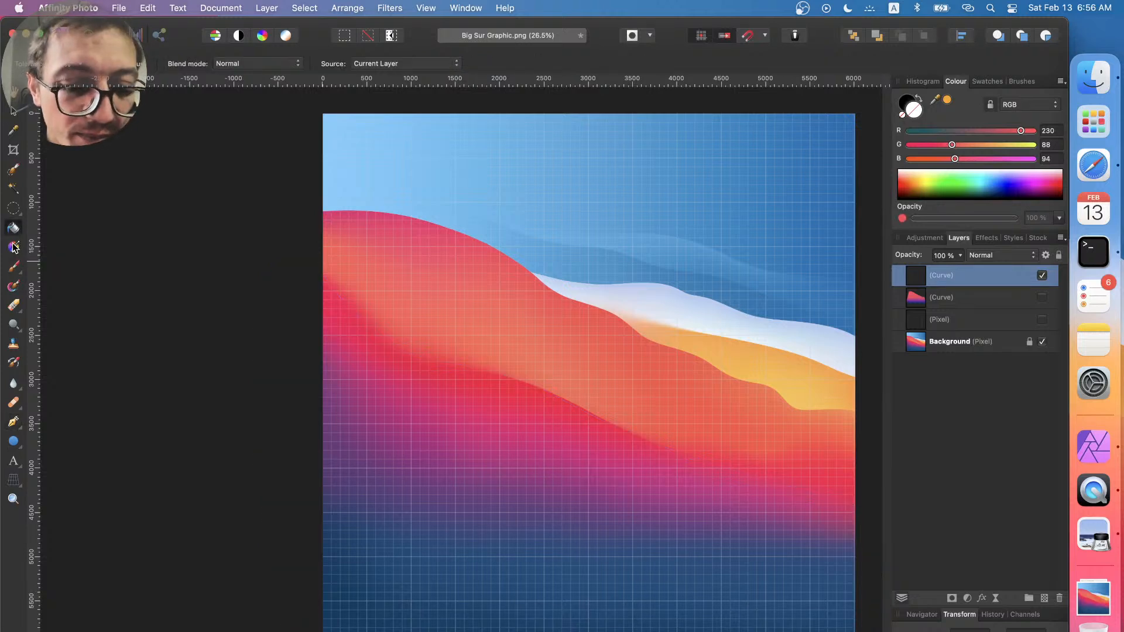
left_click(13, 247)
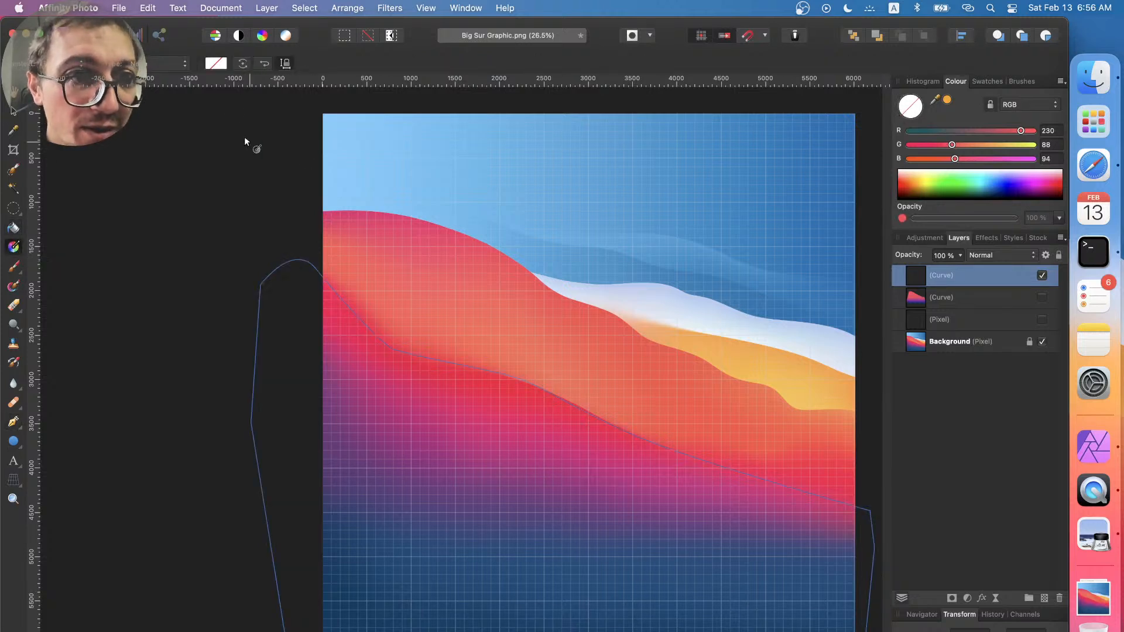
left_click(176, 64)
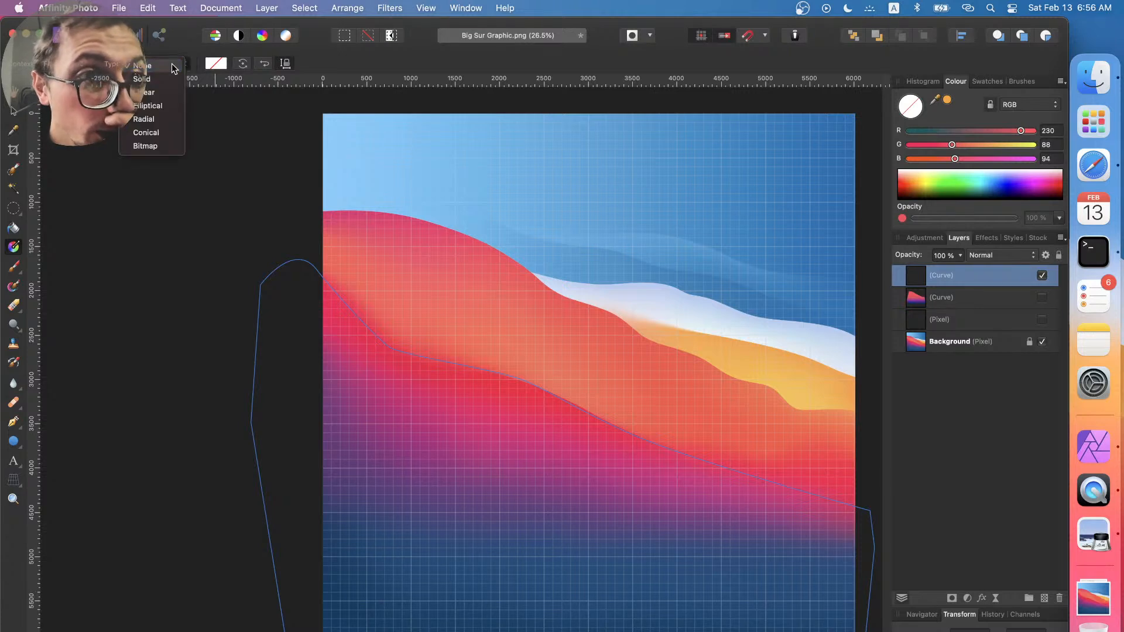
left_click(176, 100)
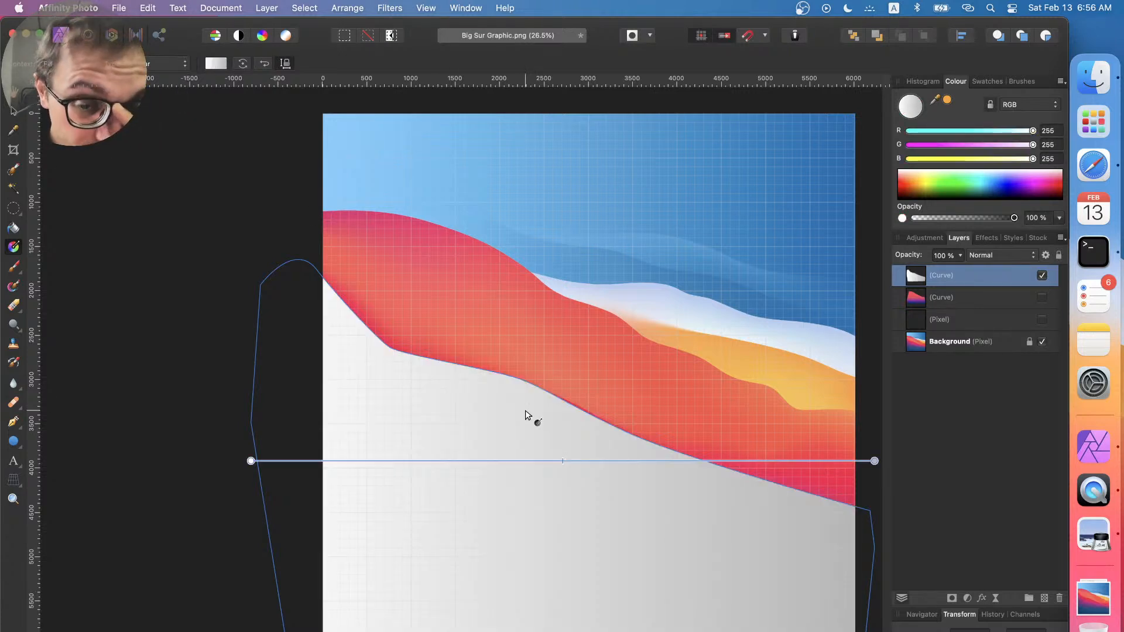
left_click_drag(525, 410, 491, 482)
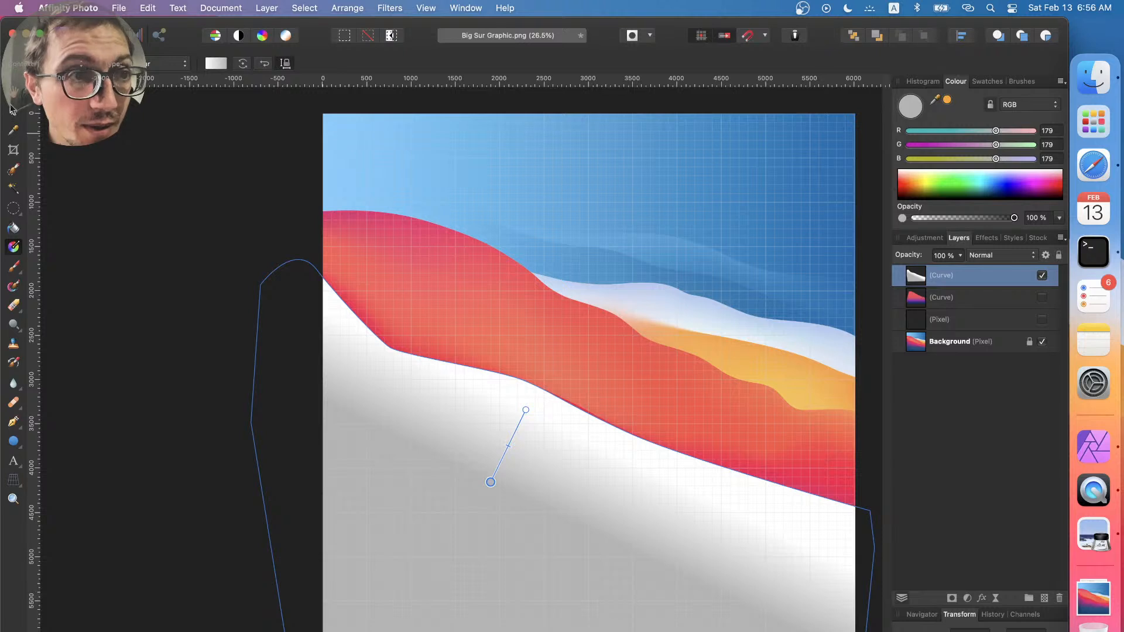
- Move the gradient-filled curve down to uncover the wallpaper's inner wave, and remove the curve's stroke
left_click(13, 110)
left_click_drag(261, 267, 208, 393)
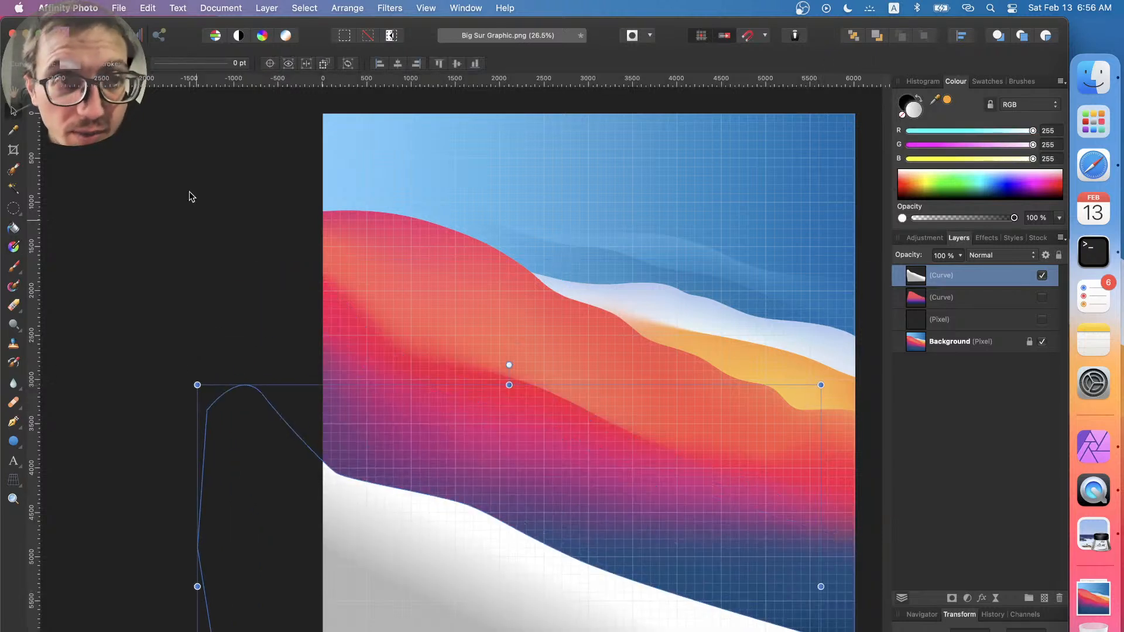
left_click(139, 64)
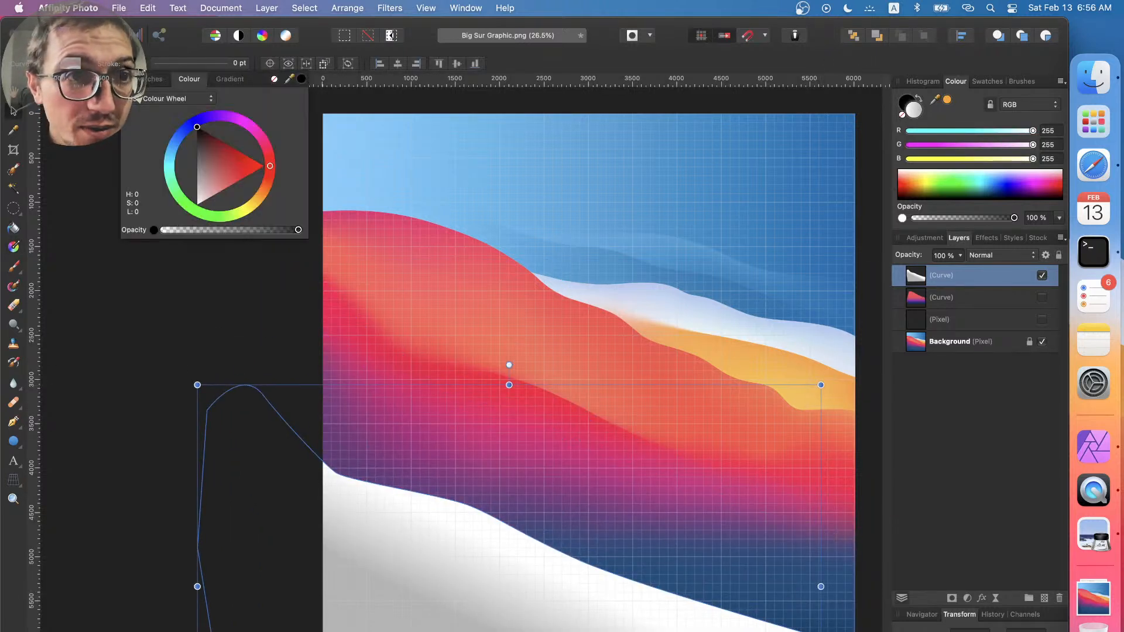
left_click(273, 79)
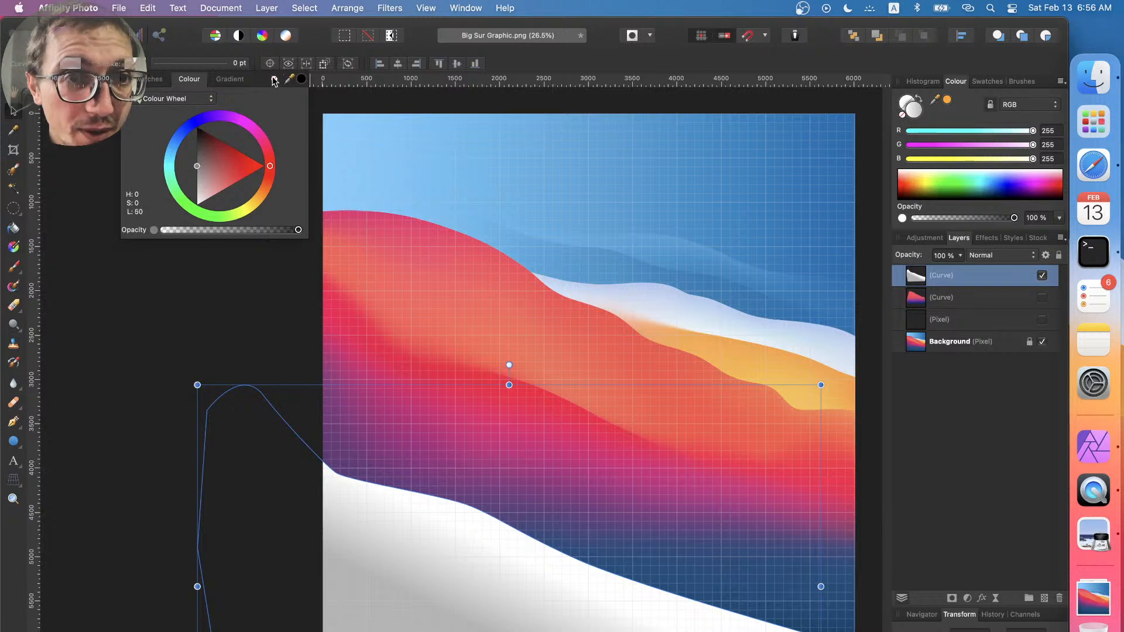
- Set the gradient's end stop to purple and its start stop to red, both sampled from the wallpaper's inner wave
left_click(71, 65)
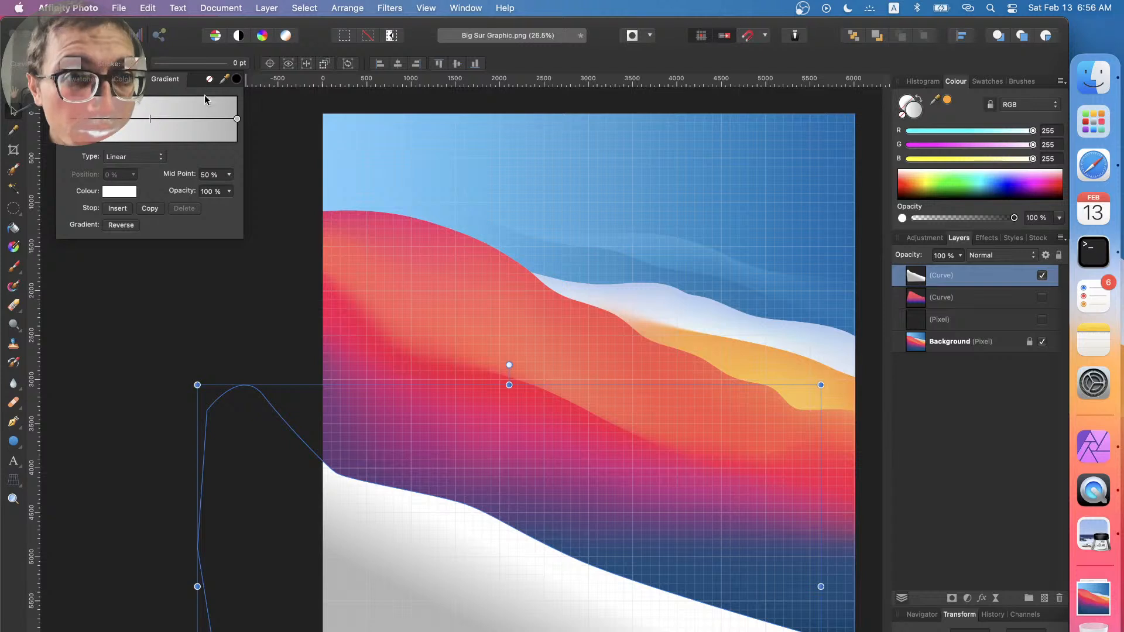
left_click(236, 119)
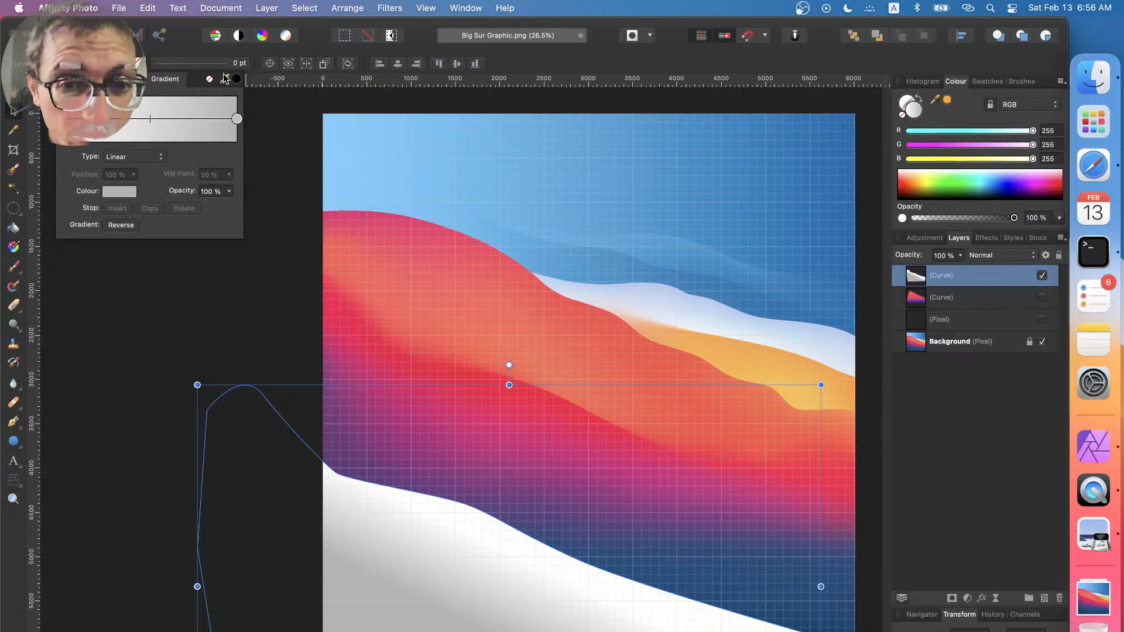
left_click_drag(226, 79, 510, 490)
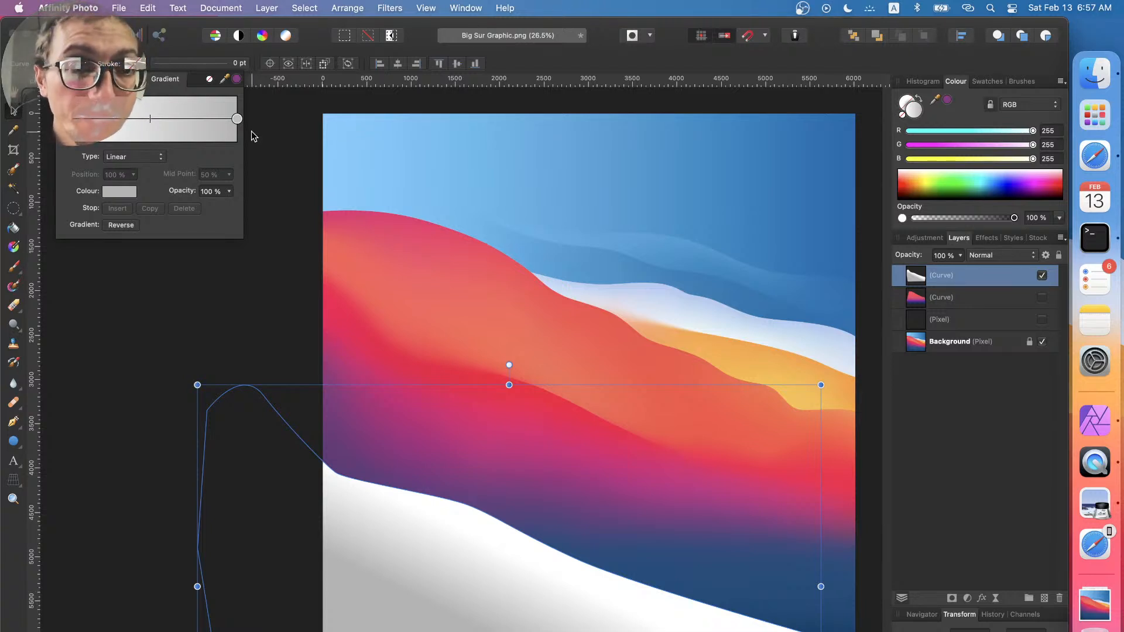
left_click(237, 78)
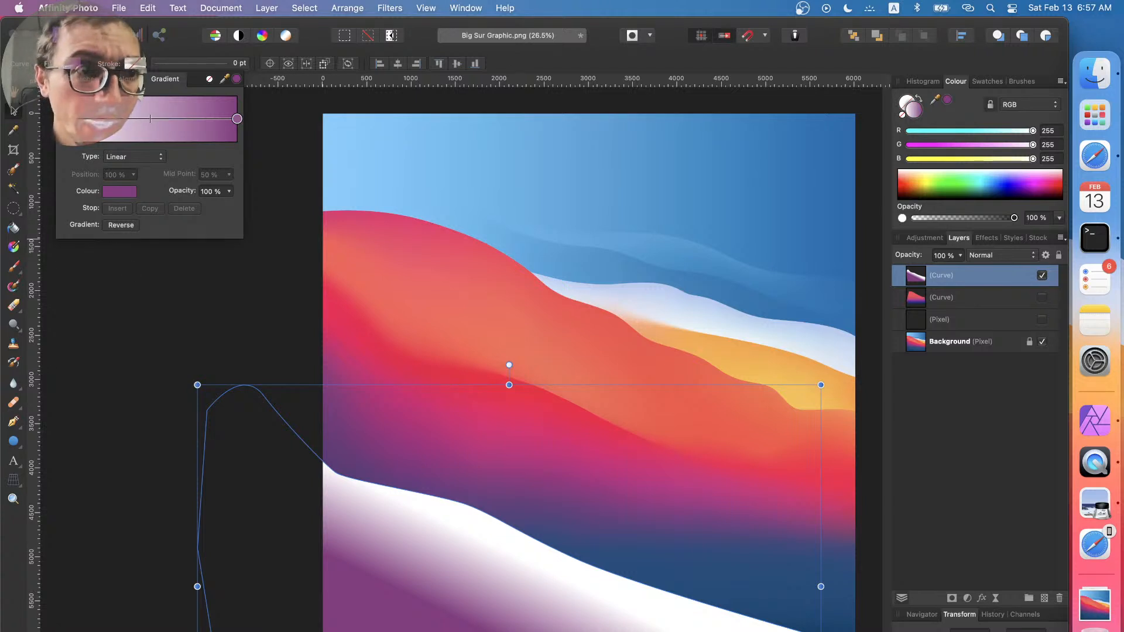
left_click(63, 119)
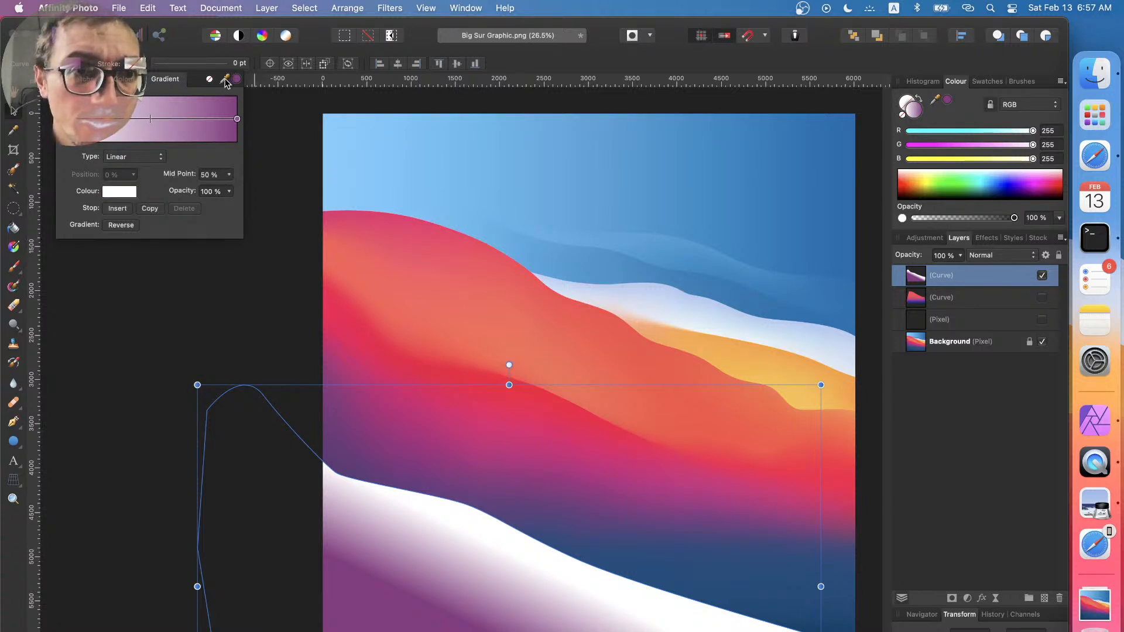
left_click_drag(225, 82, 515, 388)
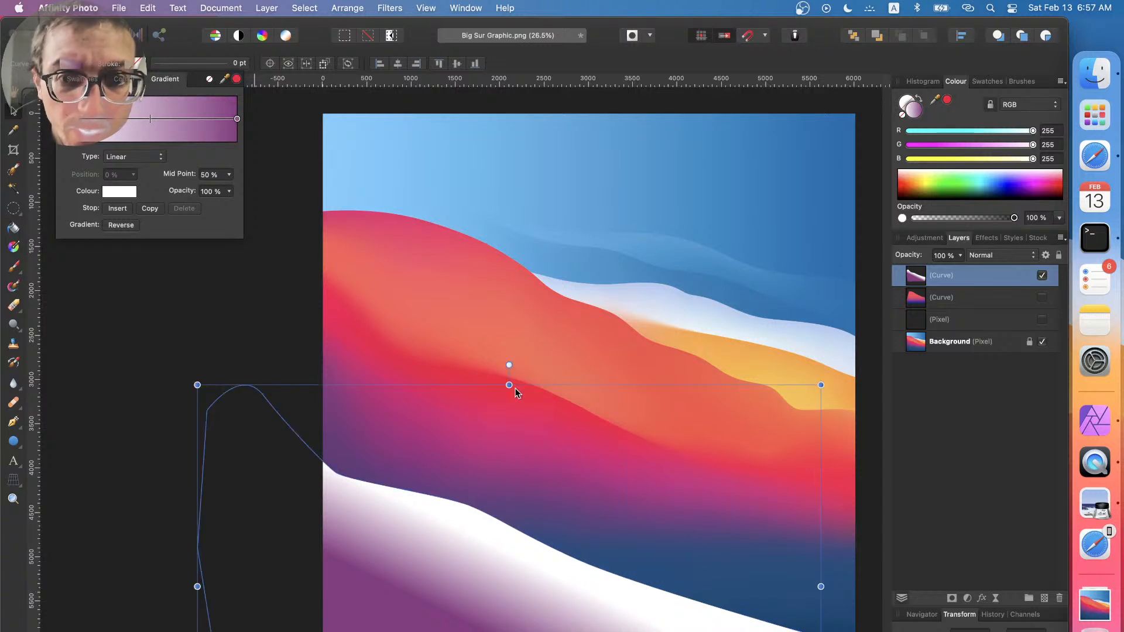
left_click(237, 78)
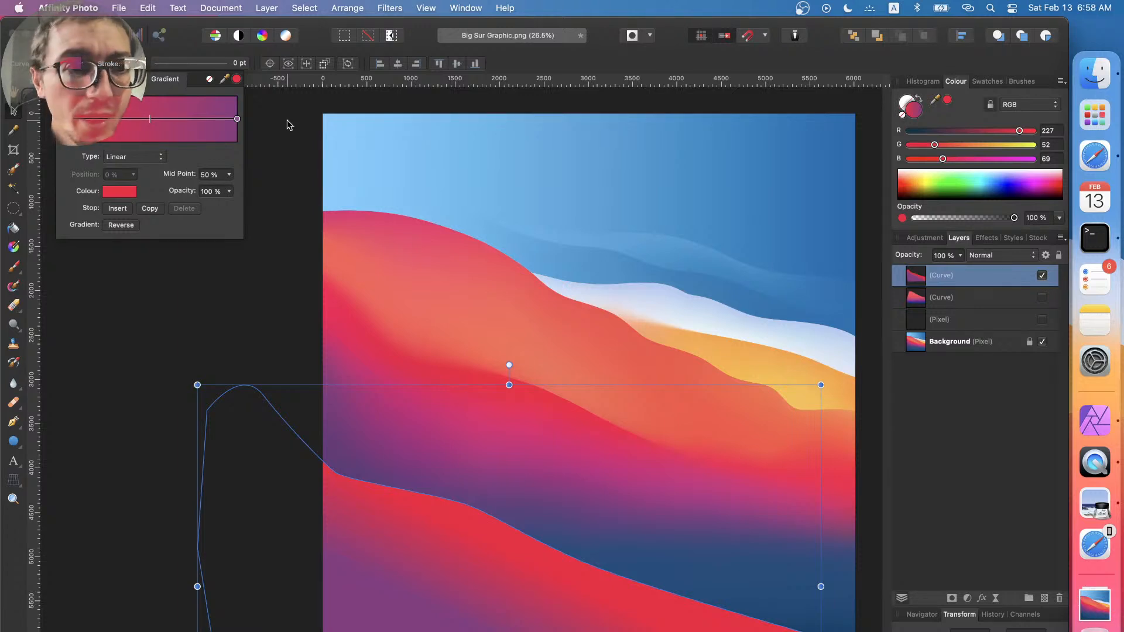
- Move the curve back up over the inner wave and lengthen the left dip node's handle to round the edge there
left_click(129, 376)
left_click_drag(457, 538, 509, 406)
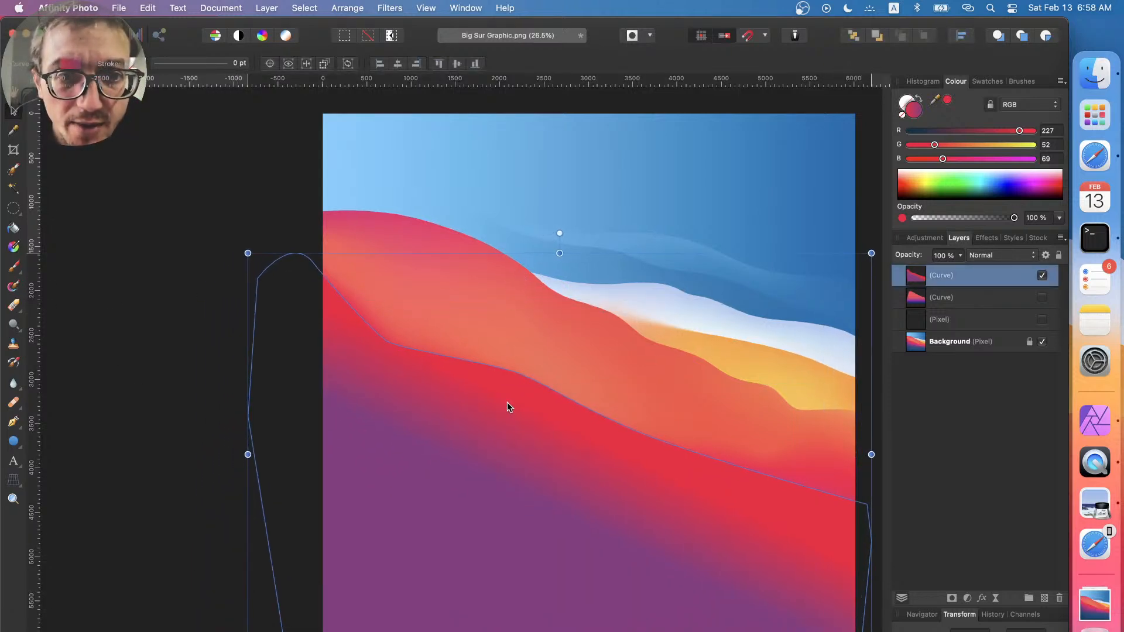
key("a")
left_click(386, 340)
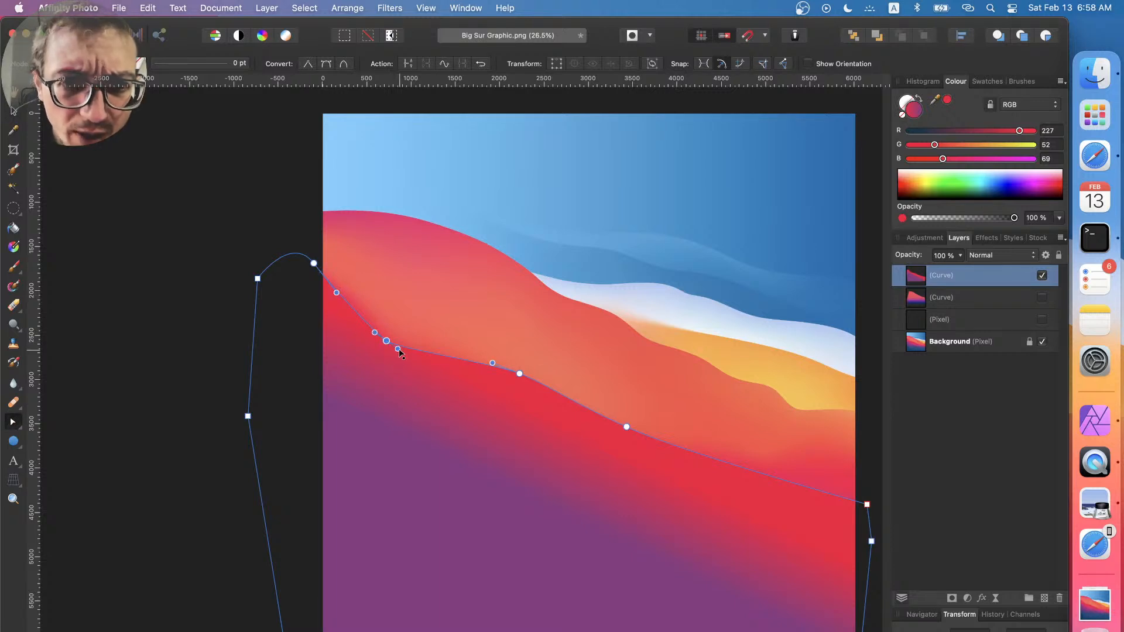
left_click_drag(400, 352, 436, 379)
left_click(163, 375)
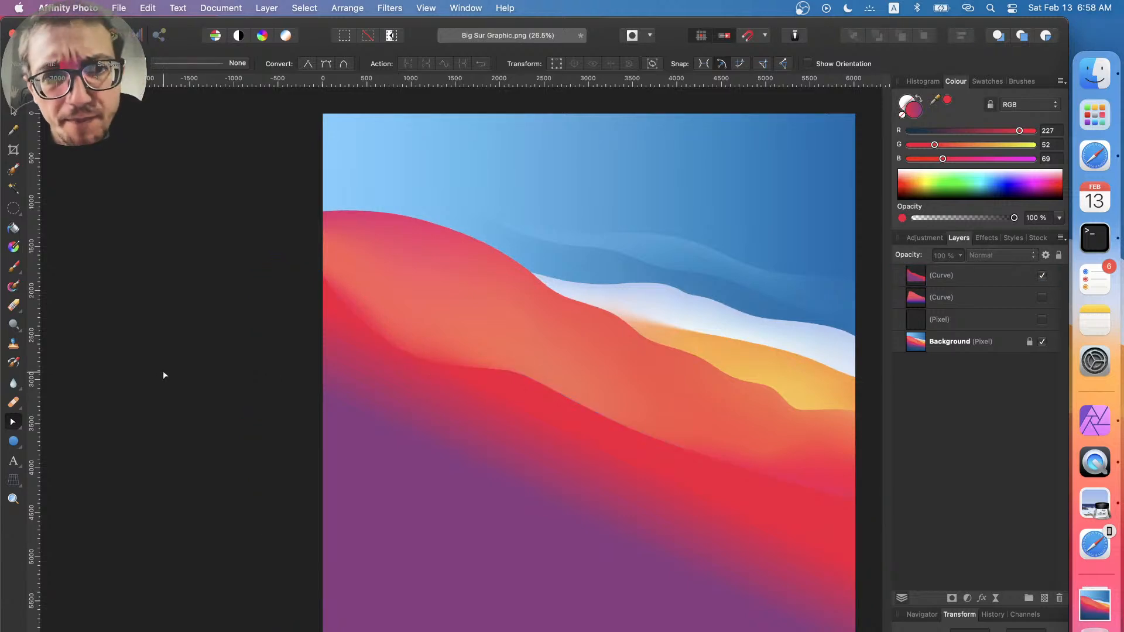
- Lengthen the right handle of the curve's middle crest node to round the bend beyond it
left_click(387, 396)
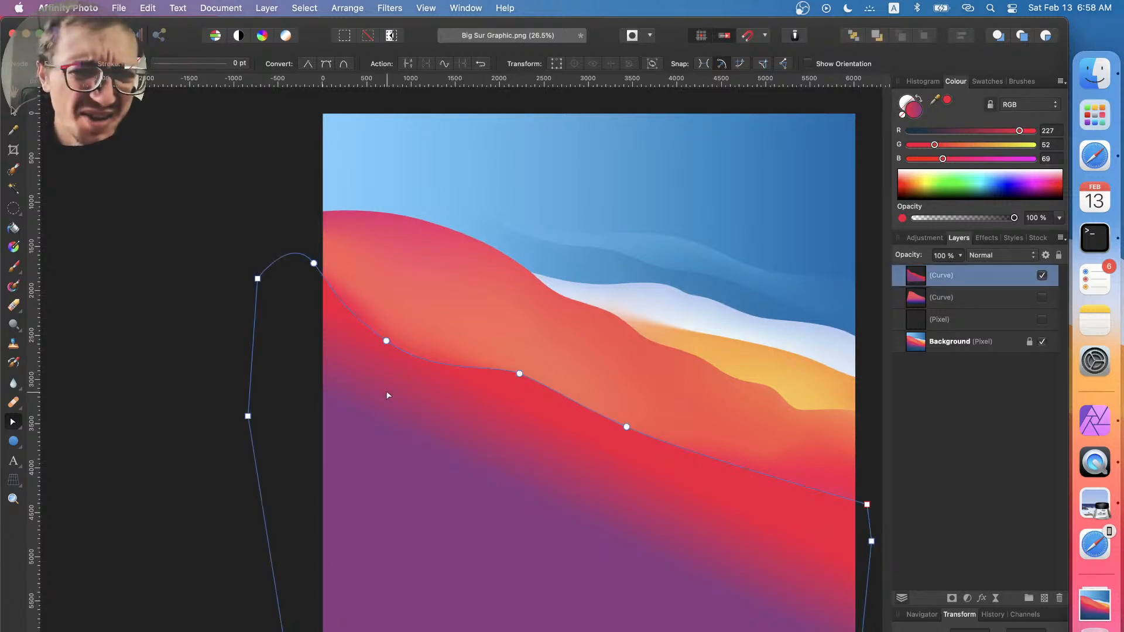
left_click(519, 375)
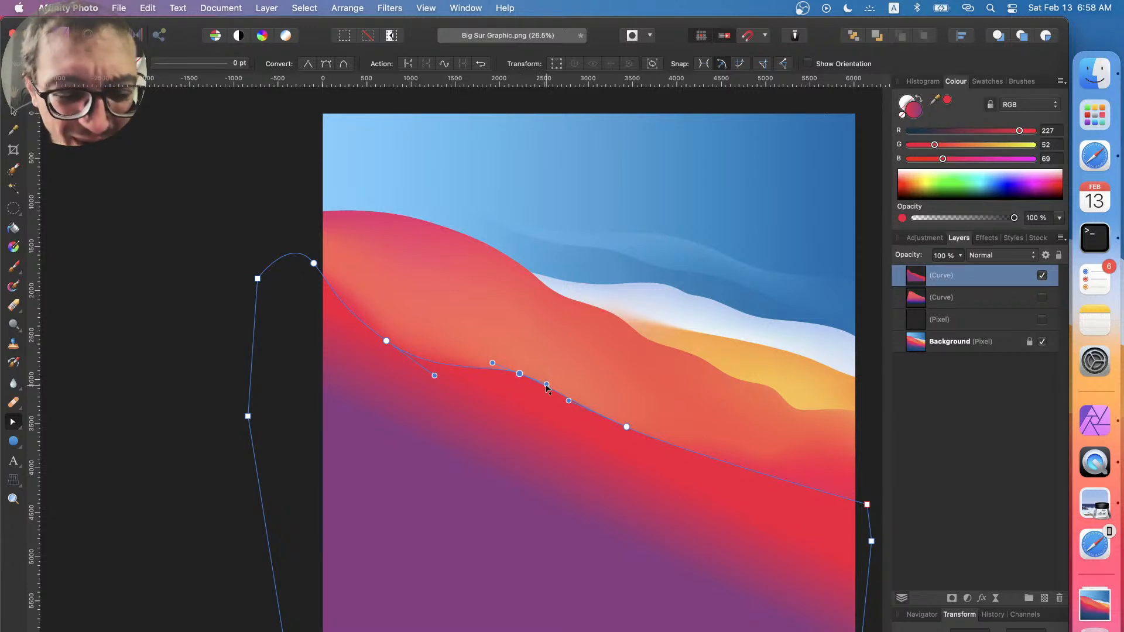
left_click_drag(546, 387, 565, 389)
left_click(162, 365)
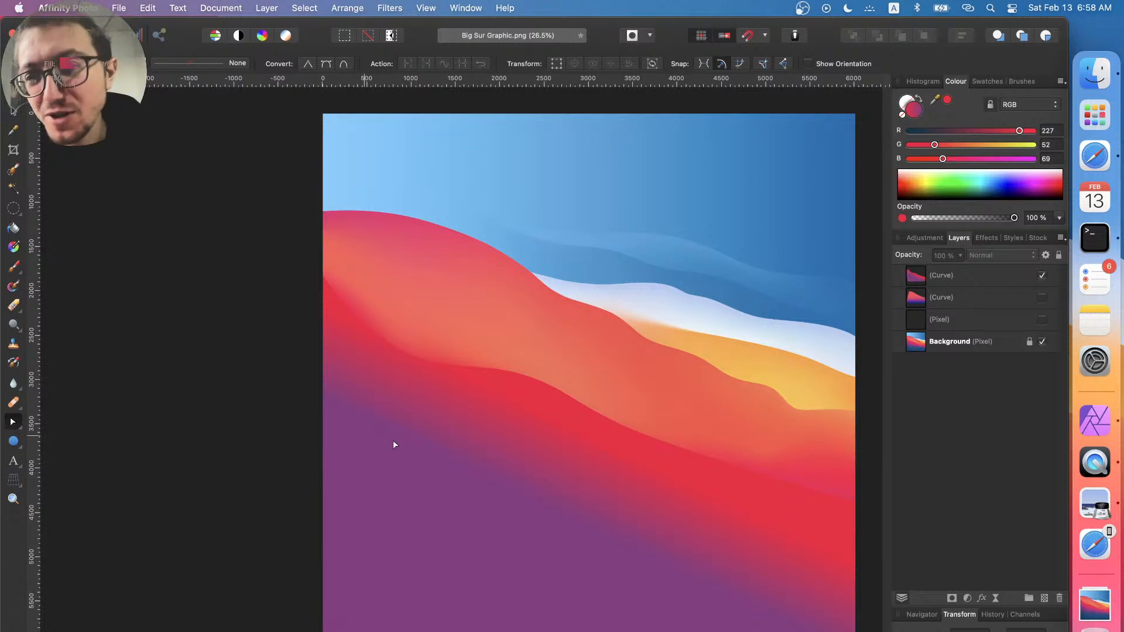
- Reshape the edge's right-hand stretch by extending the lower node's handle and moving the end node farther outside the canvas
left_click(704, 479)
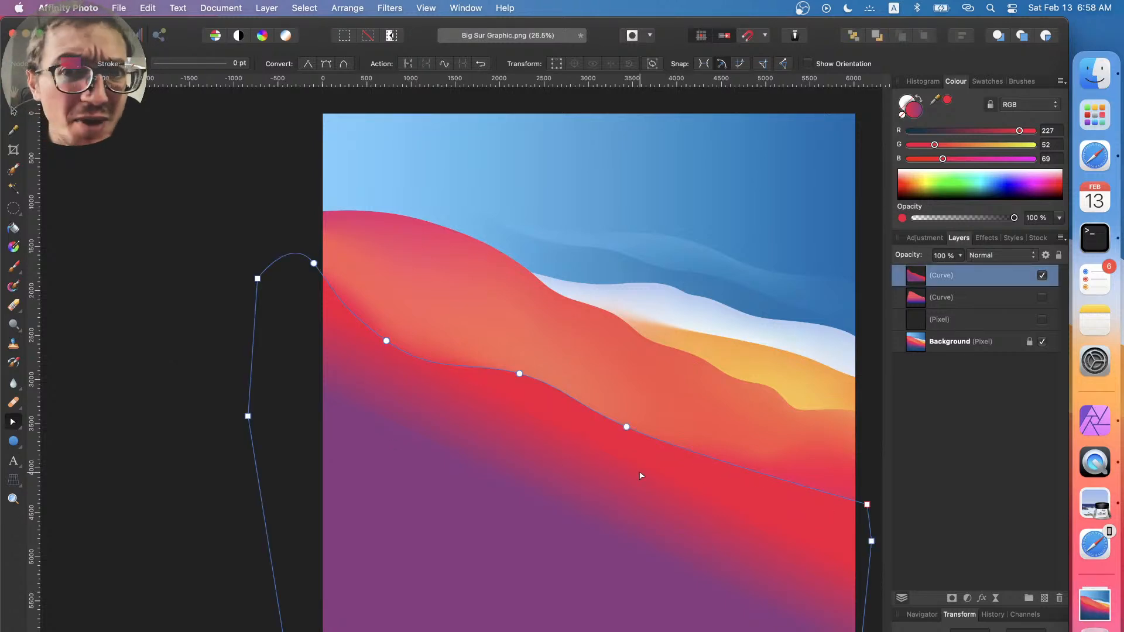
left_click(627, 428)
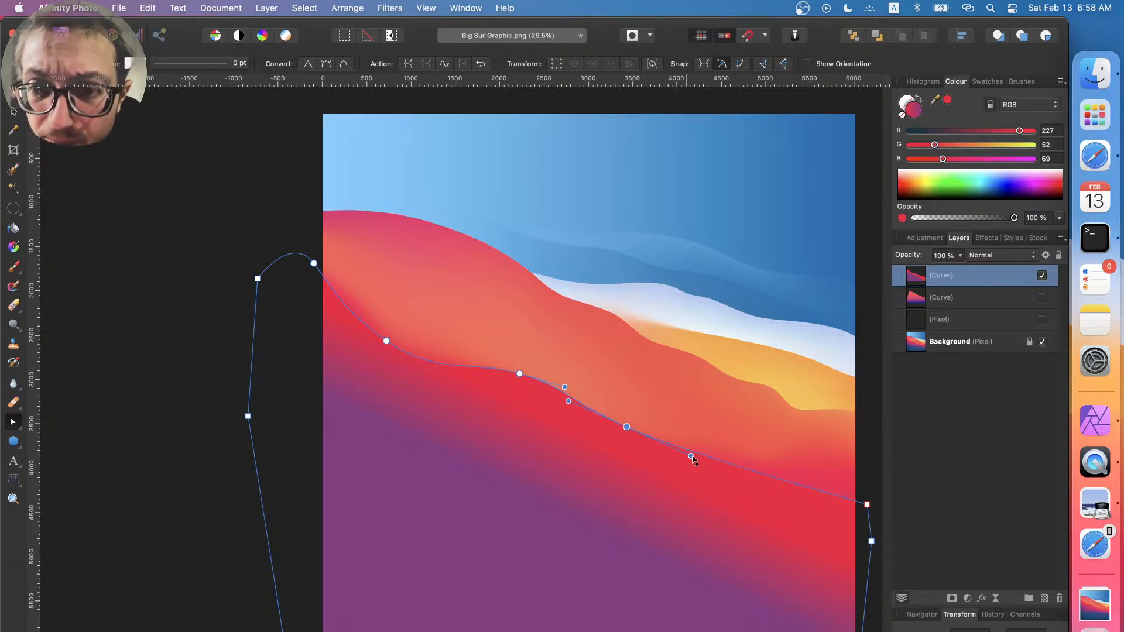
left_click_drag(693, 458, 811, 480)
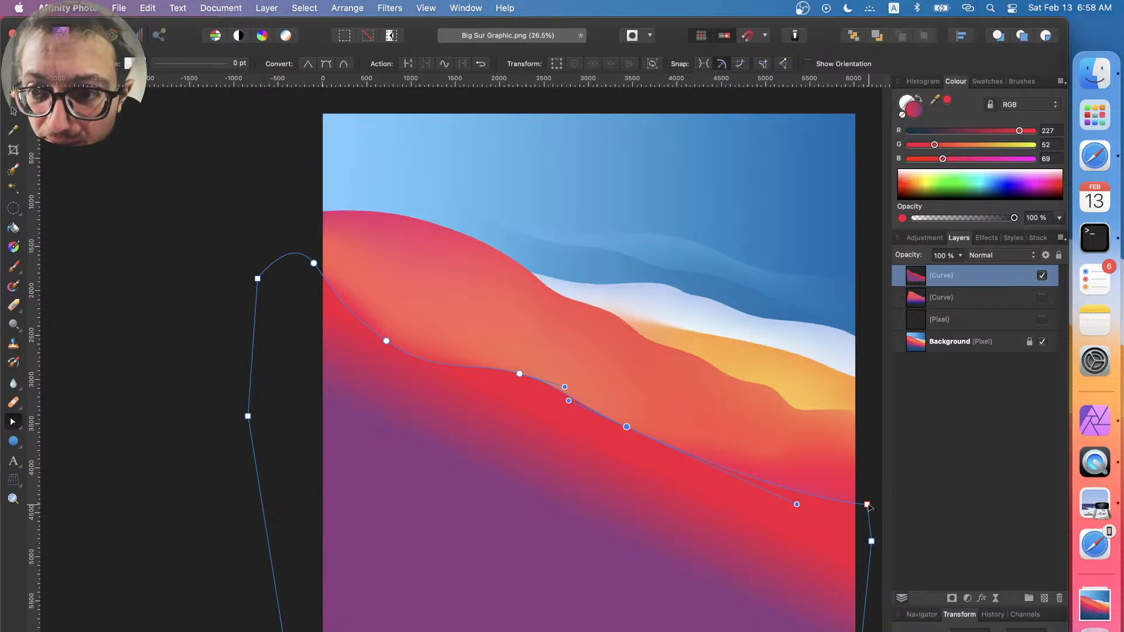
left_click_drag(867, 504, 575, 526)
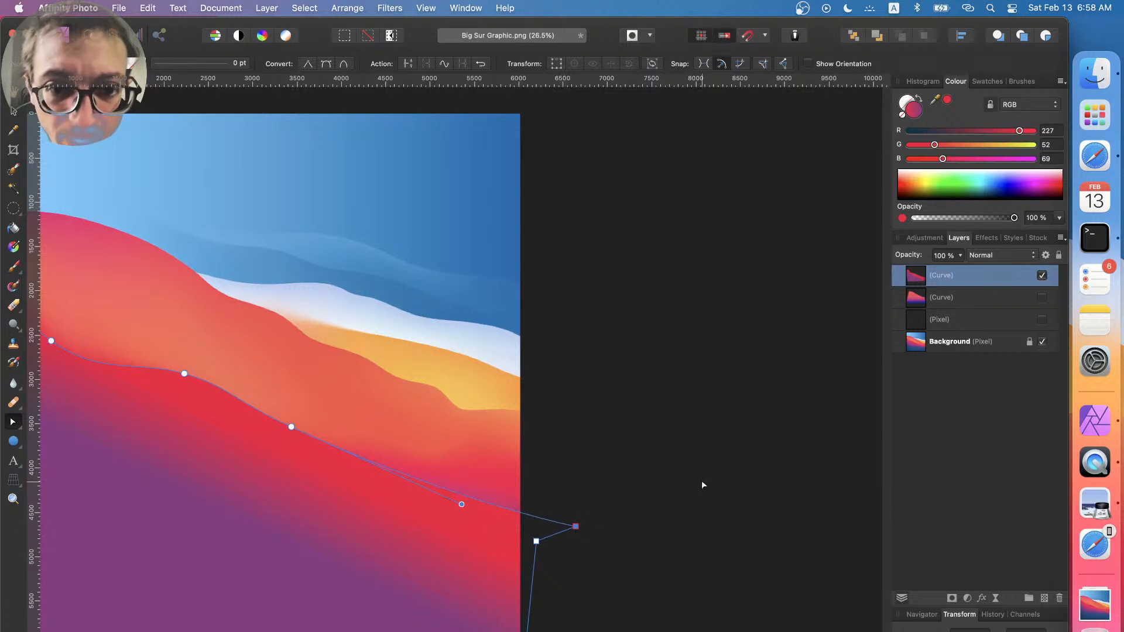
left_click(622, 457)
scroll(623, 459, "left", 5)
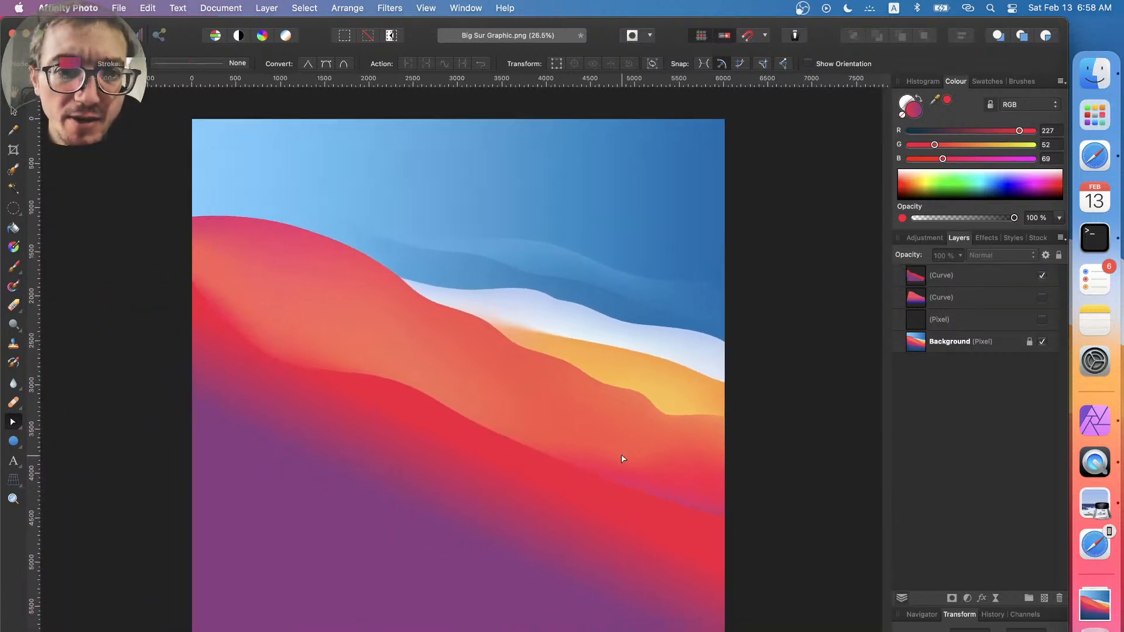
scroll(622, 459, "left", 2)
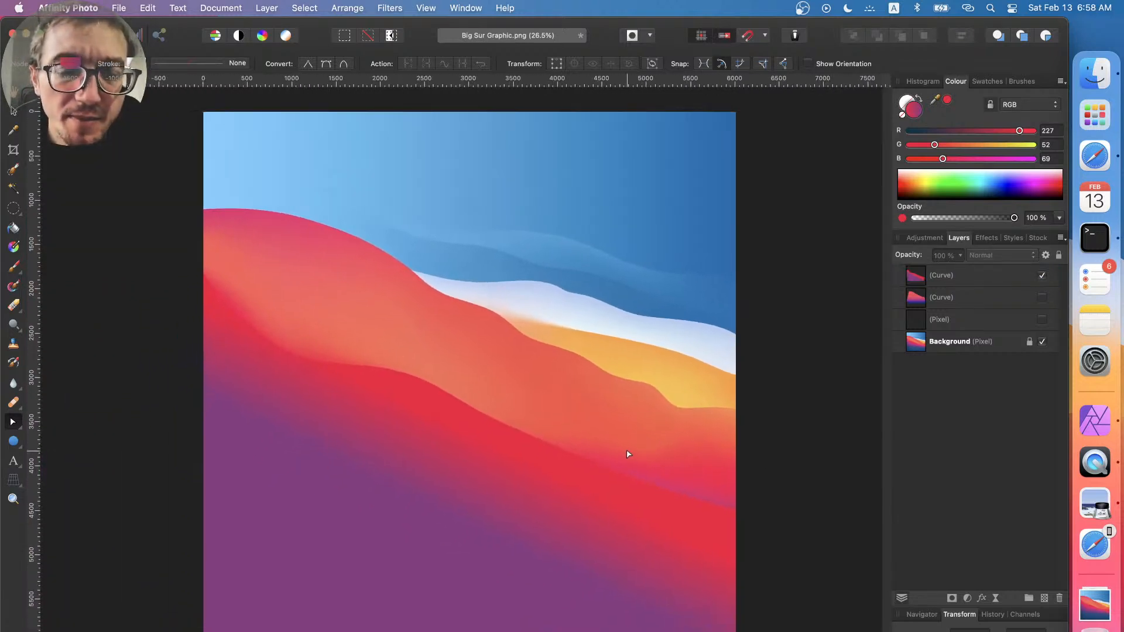
left_click(502, 460)
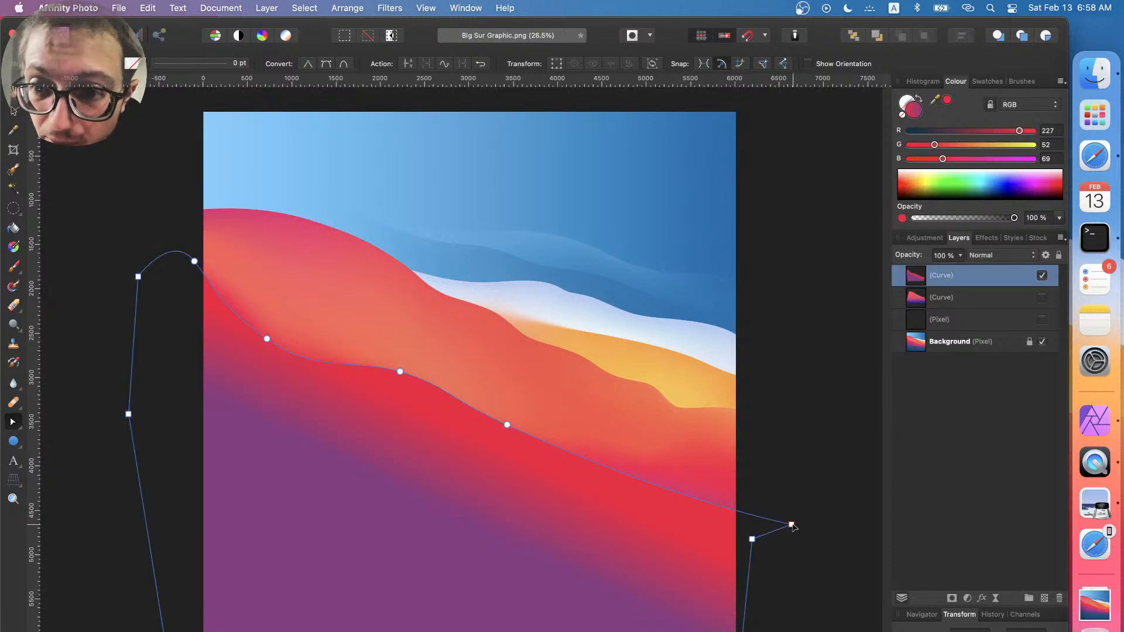
left_click_drag(793, 527, 789, 505)
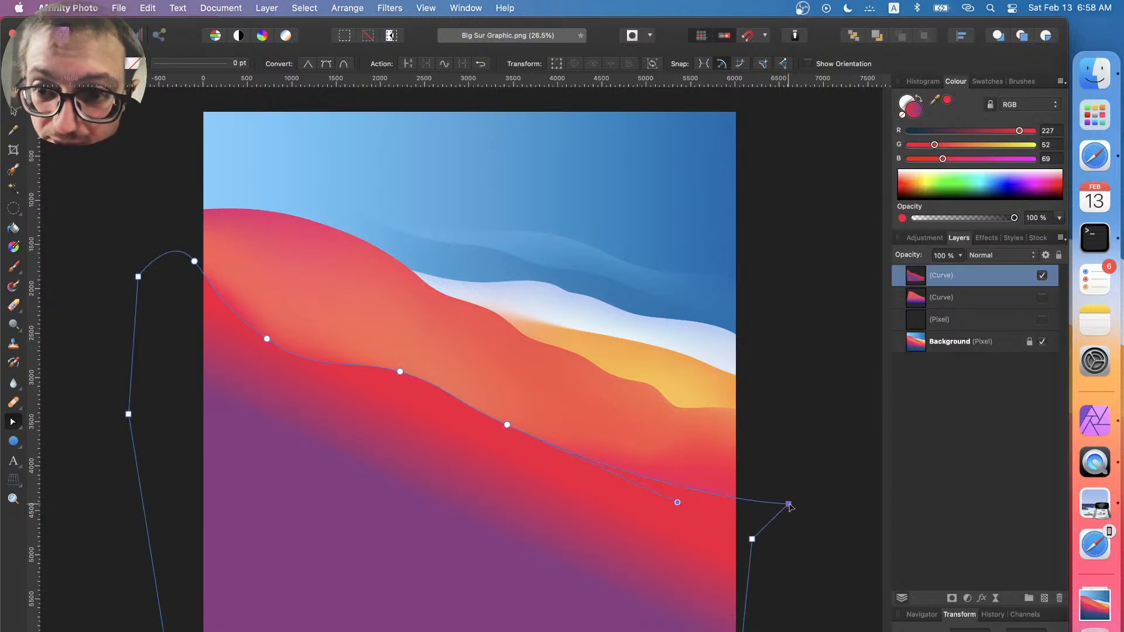
- Adjust the handles near the canvas's left edge and nudge the dip node right to refine the curve's left slope
left_click(194, 261)
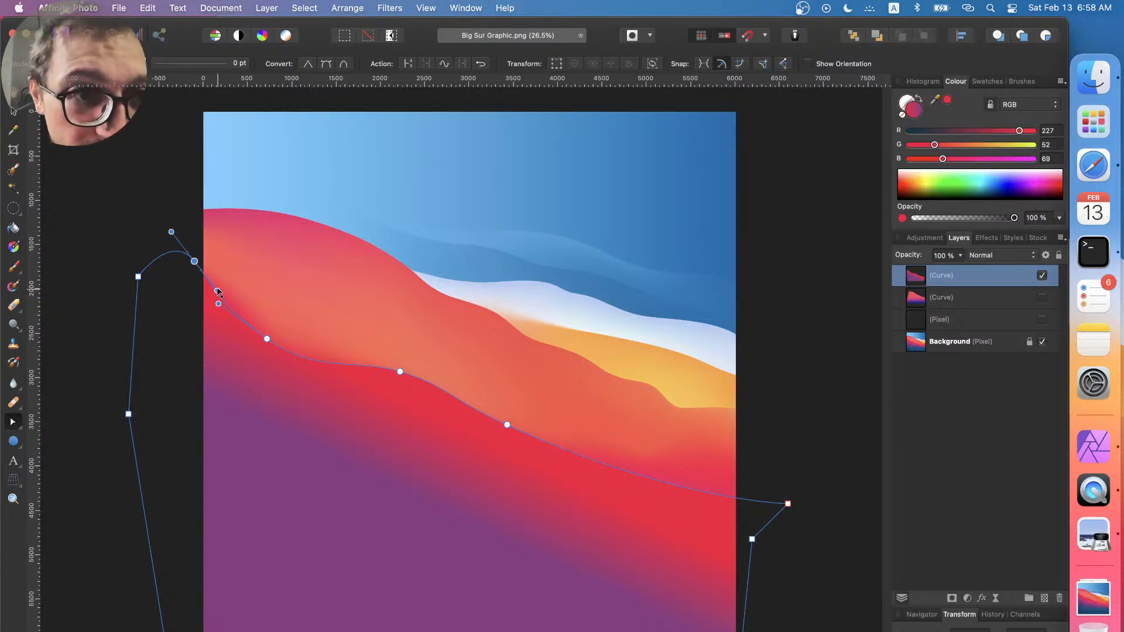
left_click_drag(218, 291, 234, 312)
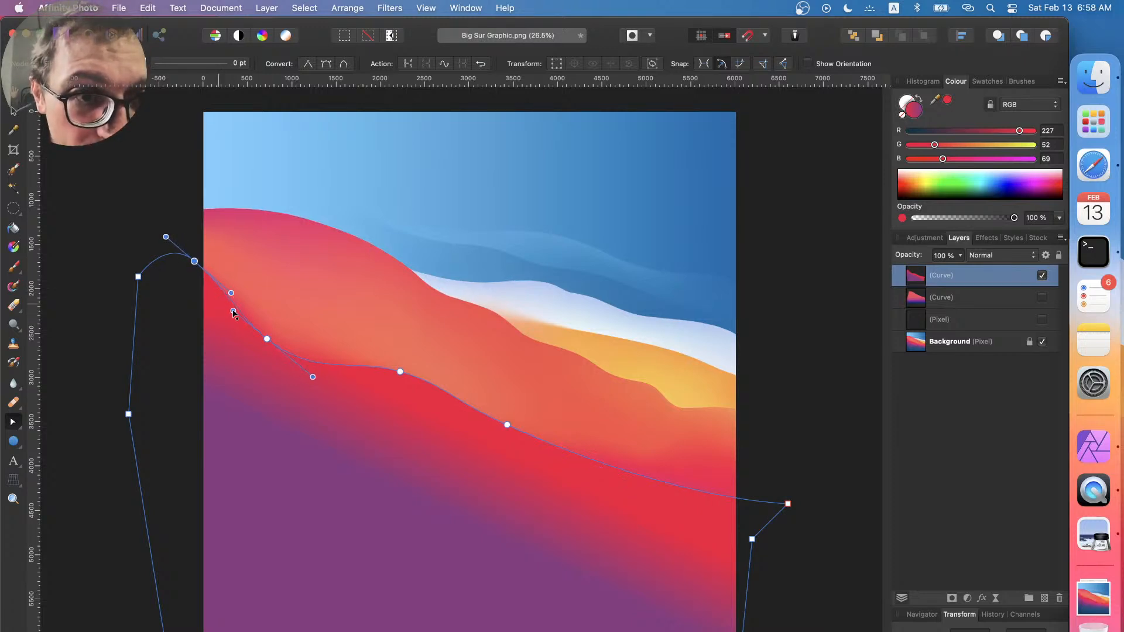
left_click(267, 339)
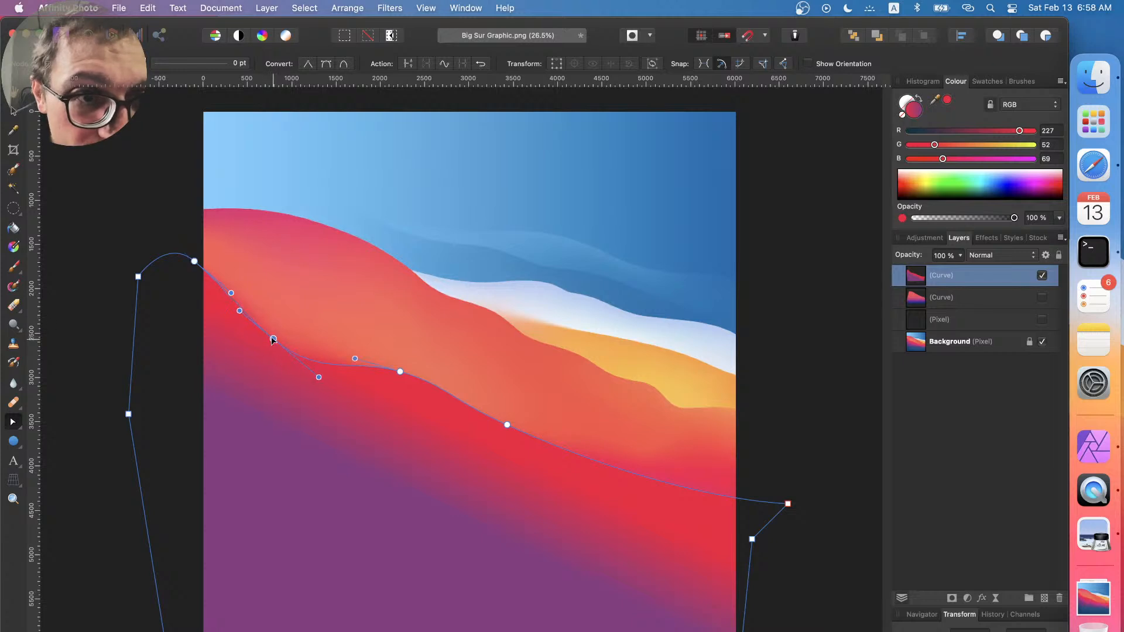
left_click(159, 176)
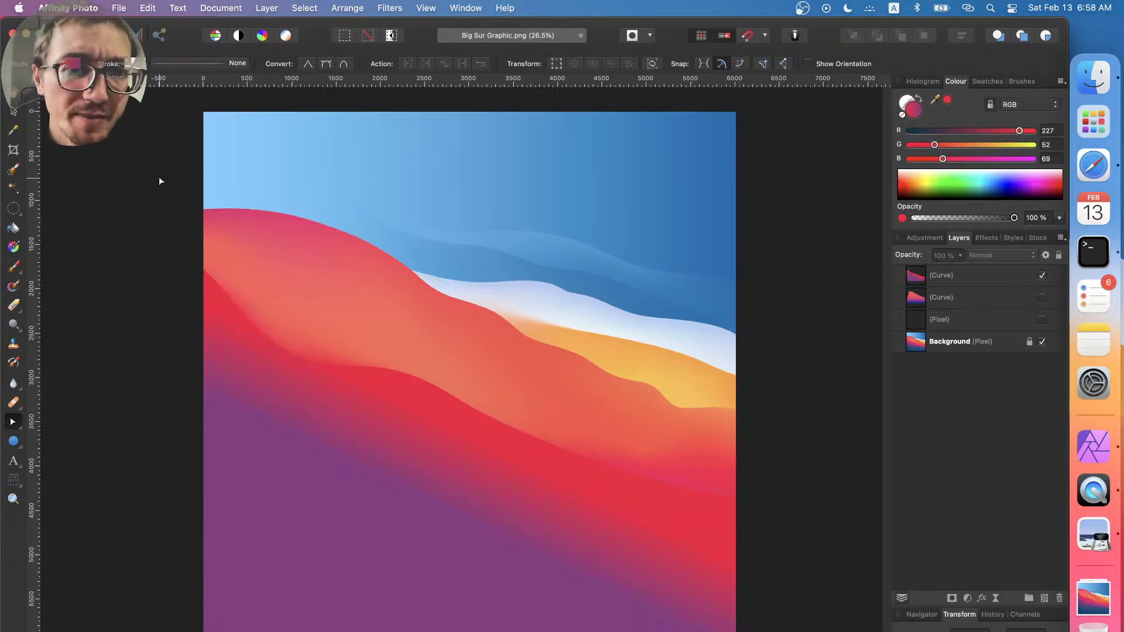
- Show the outer wave's curve again, toggling both curve layers to compare them with the original artwork
left_click(374, 458)
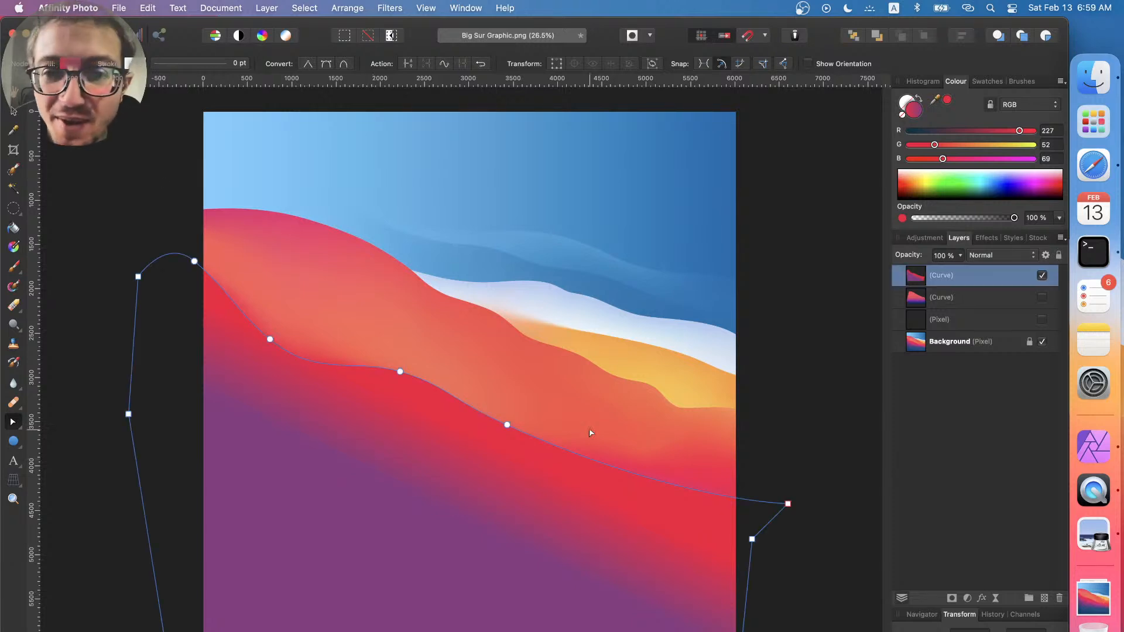
left_click(1042, 298)
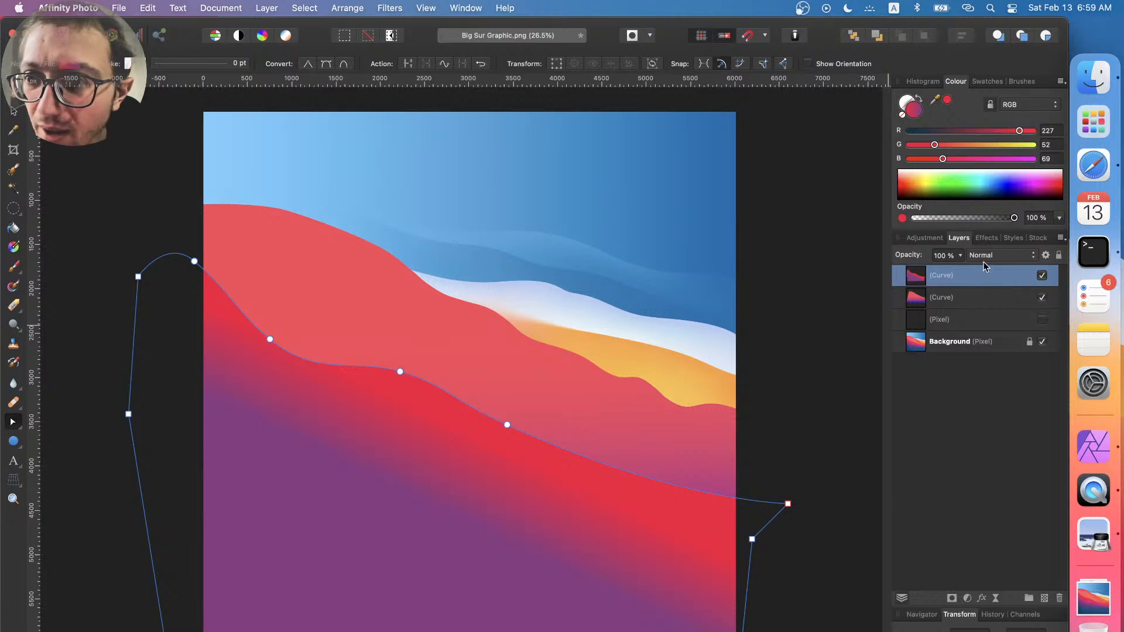
left_click(1043, 298)
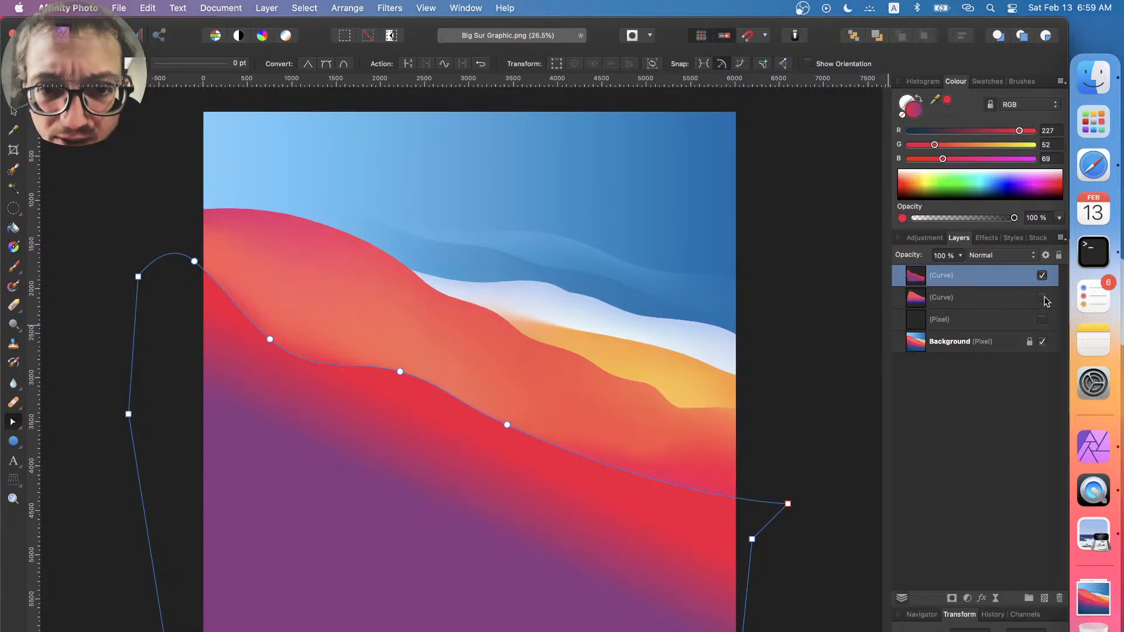
left_click(1042, 276)
left_click(1046, 293)
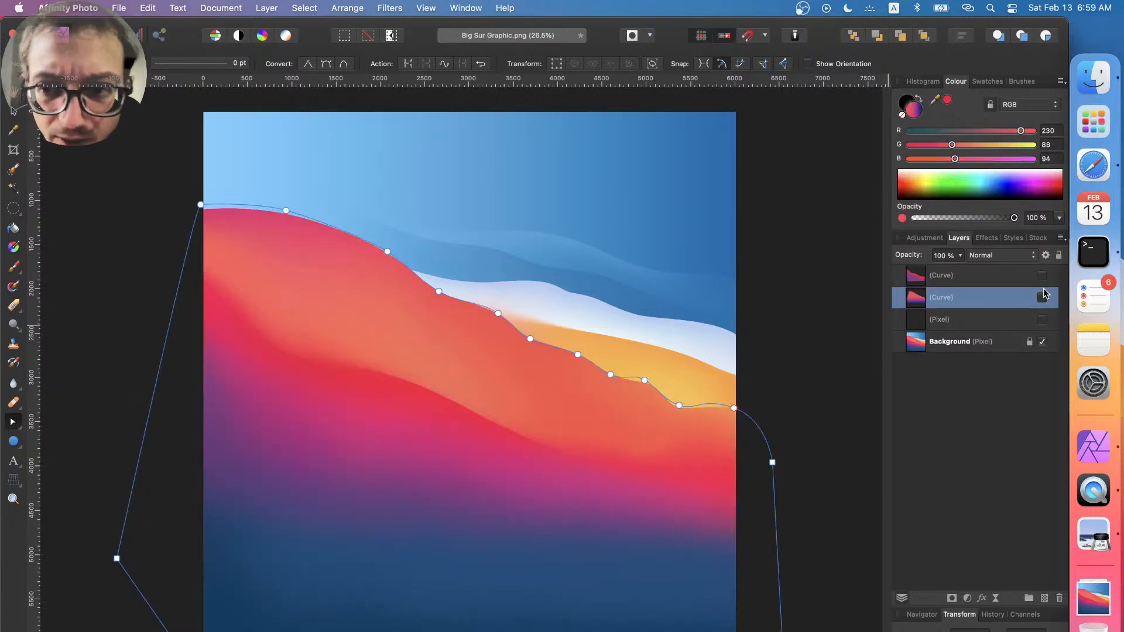
left_click(1042, 276)
left_click(1042, 298)
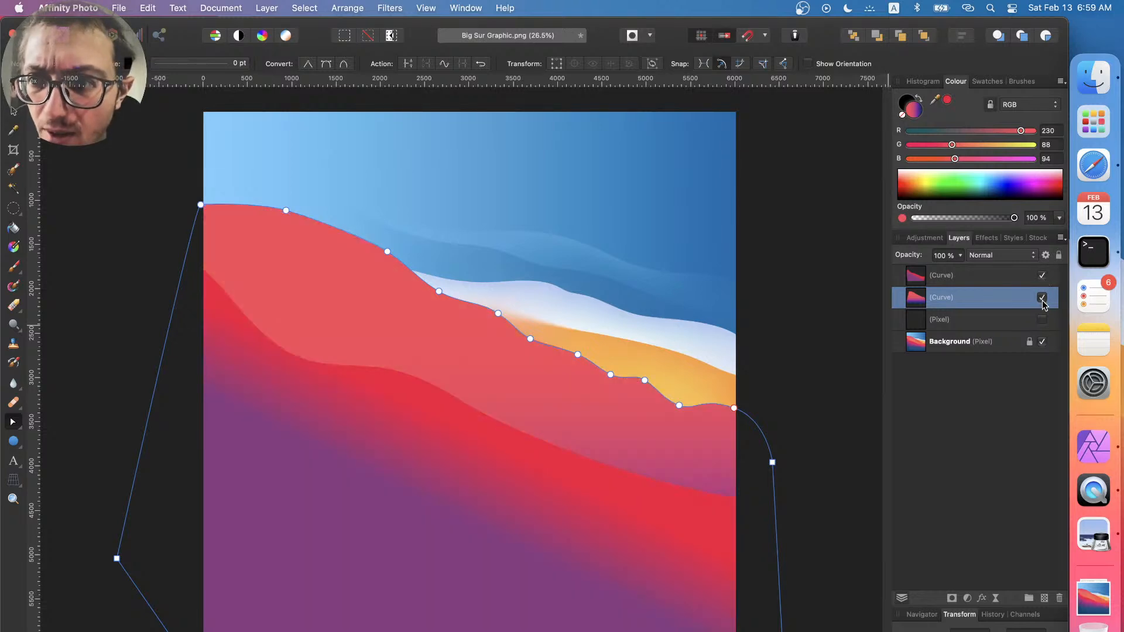
- Set the inner wave's curve to the Soft Light blend mode and toggle its visibility to compare the effect
left_click(969, 282)
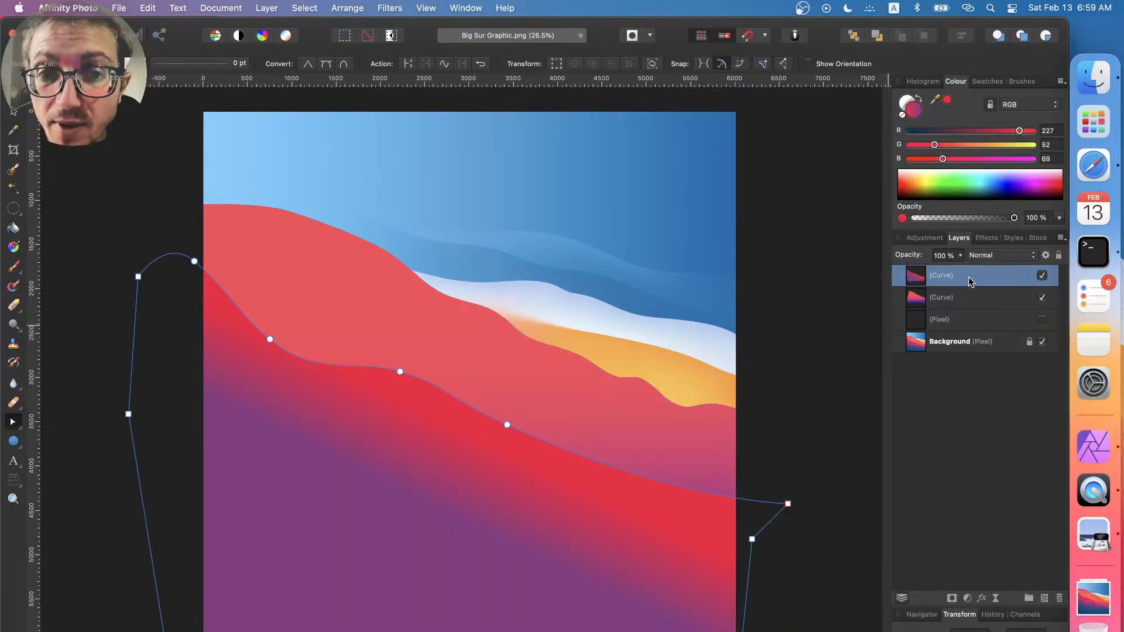
left_click(1001, 256)
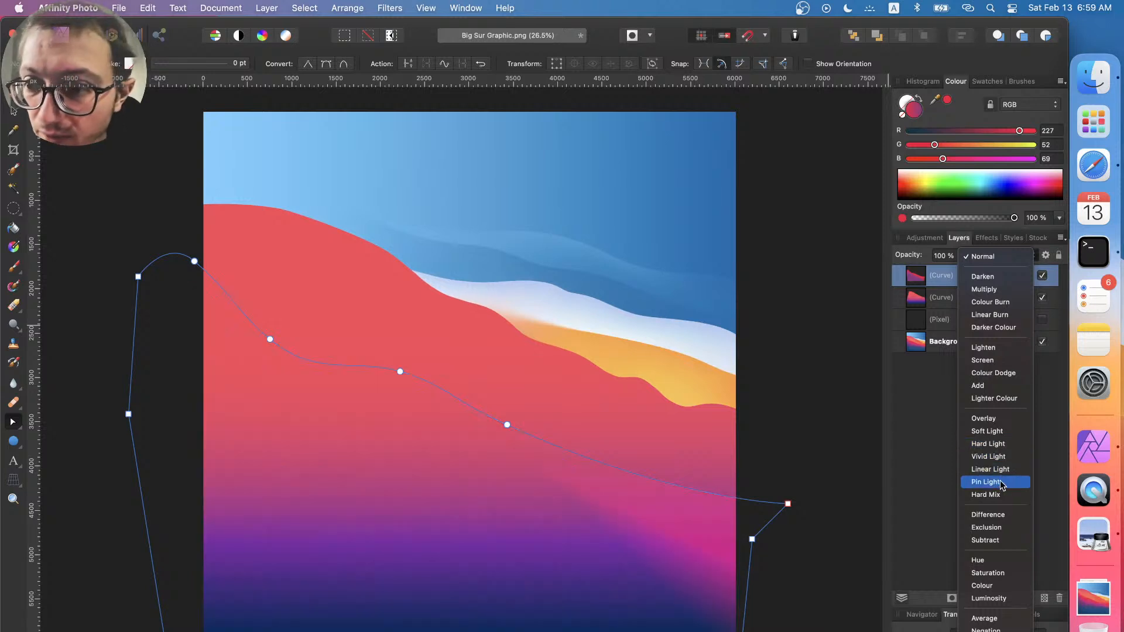
left_click(998, 430)
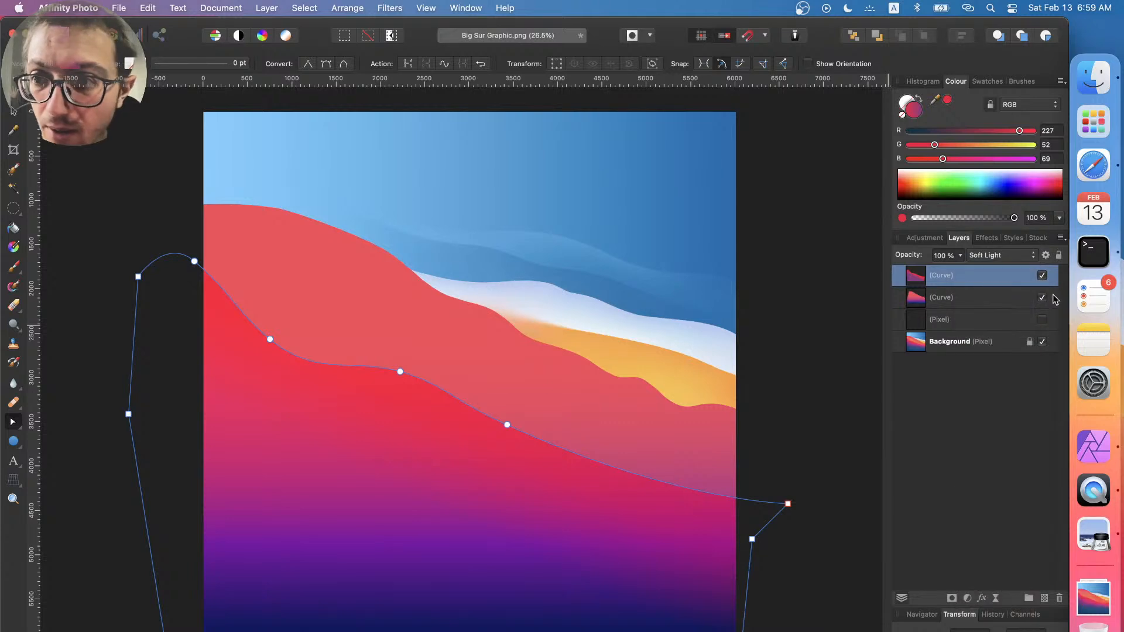
left_click(1041, 276)
left_click(1041, 276)
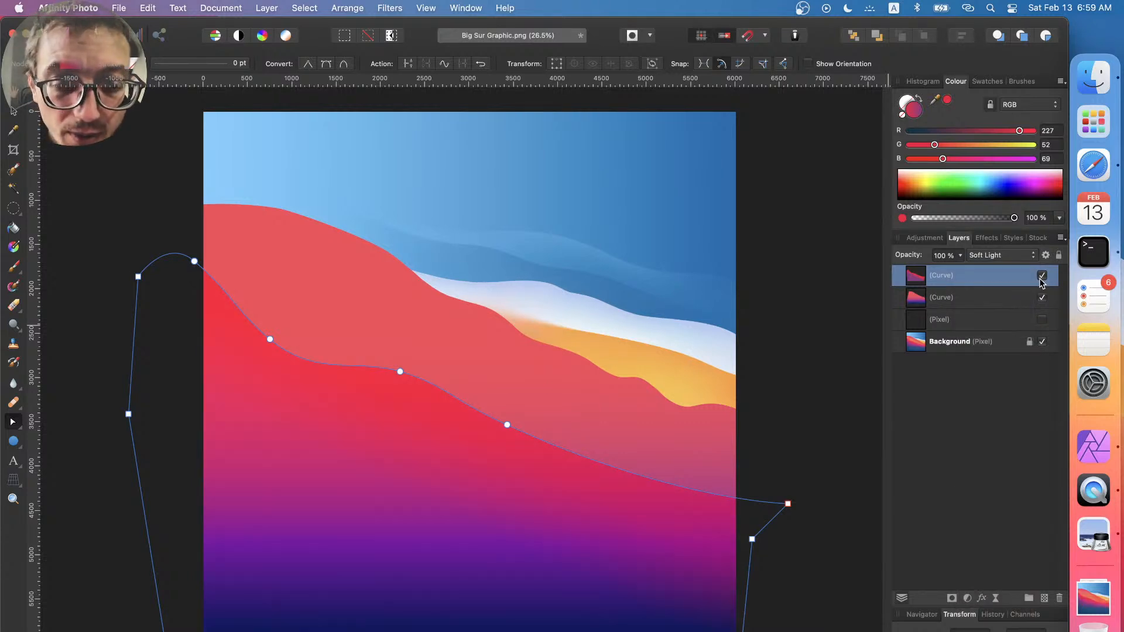
left_click(1040, 282)
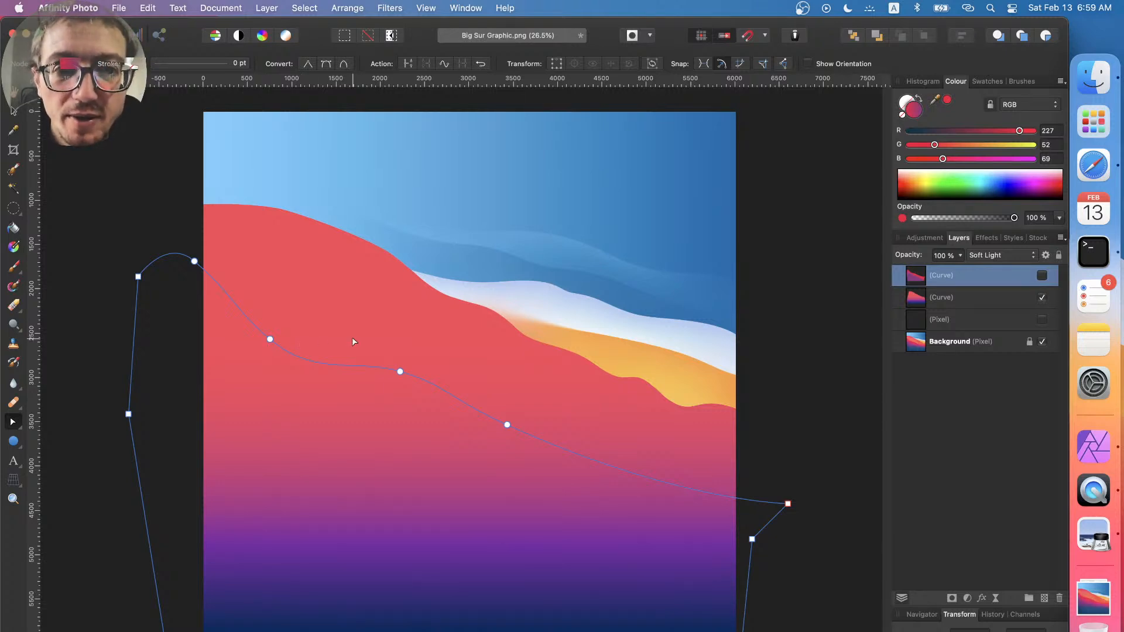
left_click(949, 297)
left_click(948, 275)
left_click(948, 297)
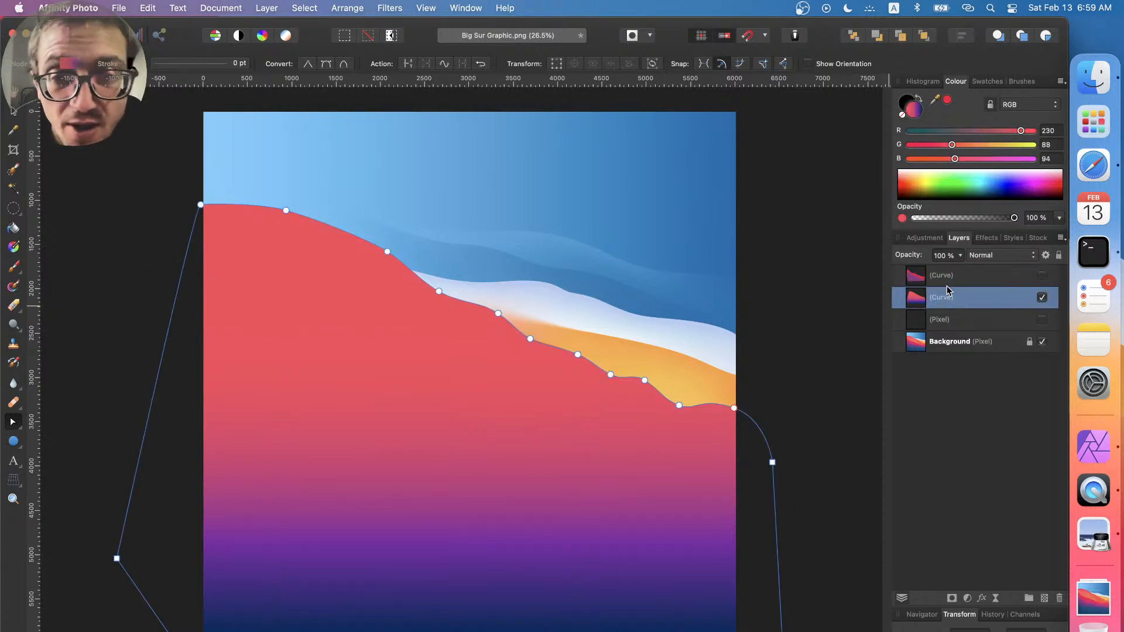
- Try Luminosity, Colour and Saturation on the inner wave's curve, settle on the Hue blend mode and make the layer visible
left_click(949, 280)
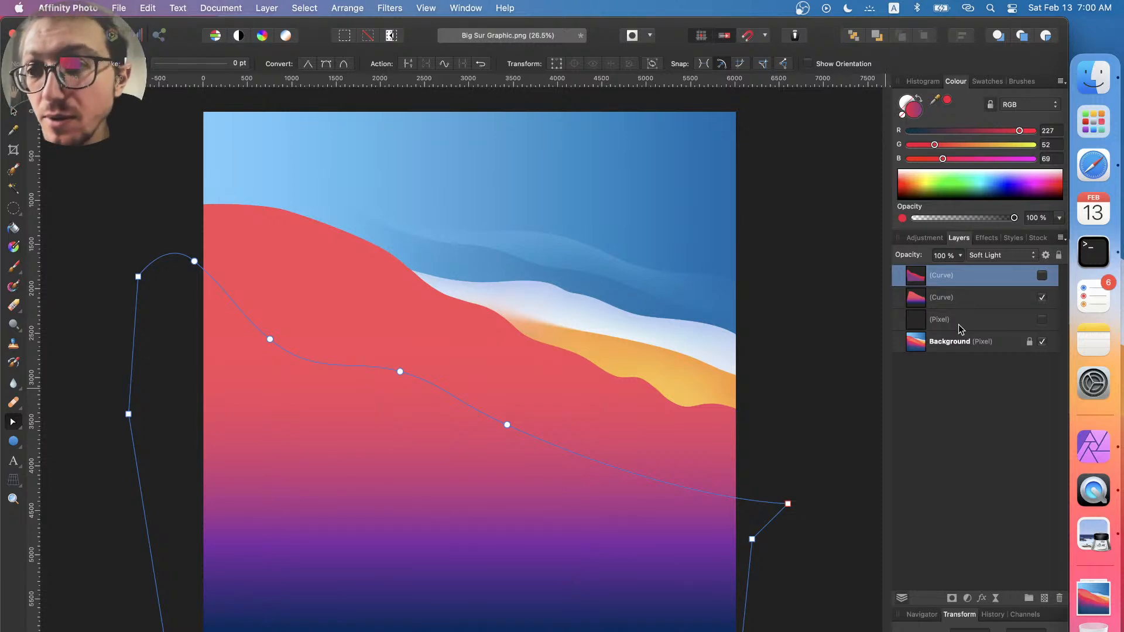
left_click(1022, 256)
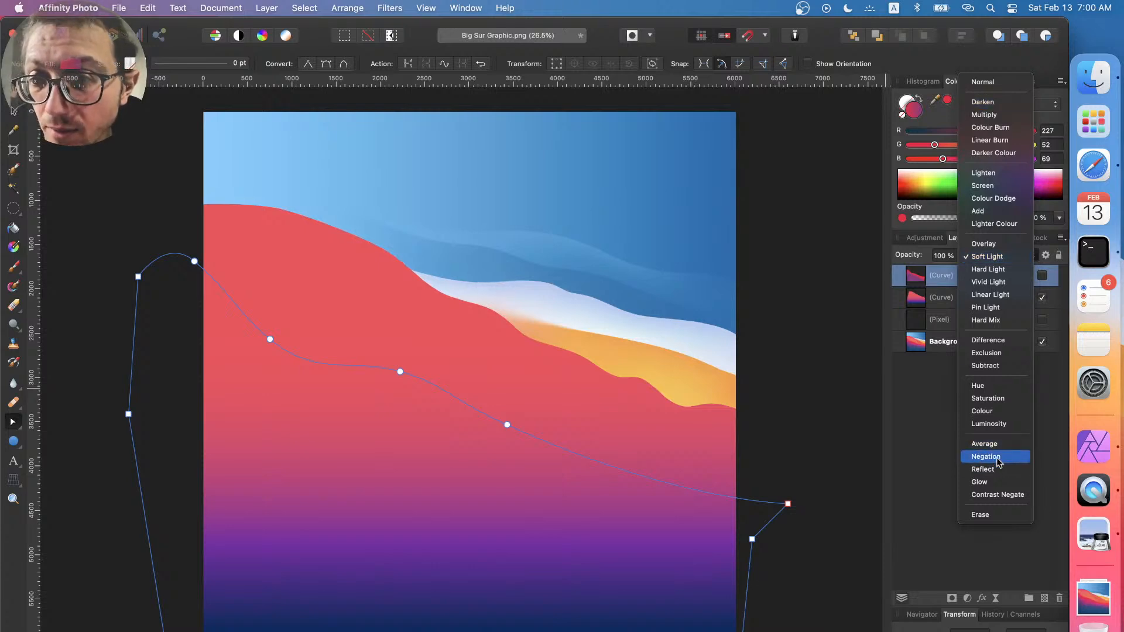
left_click(1001, 424)
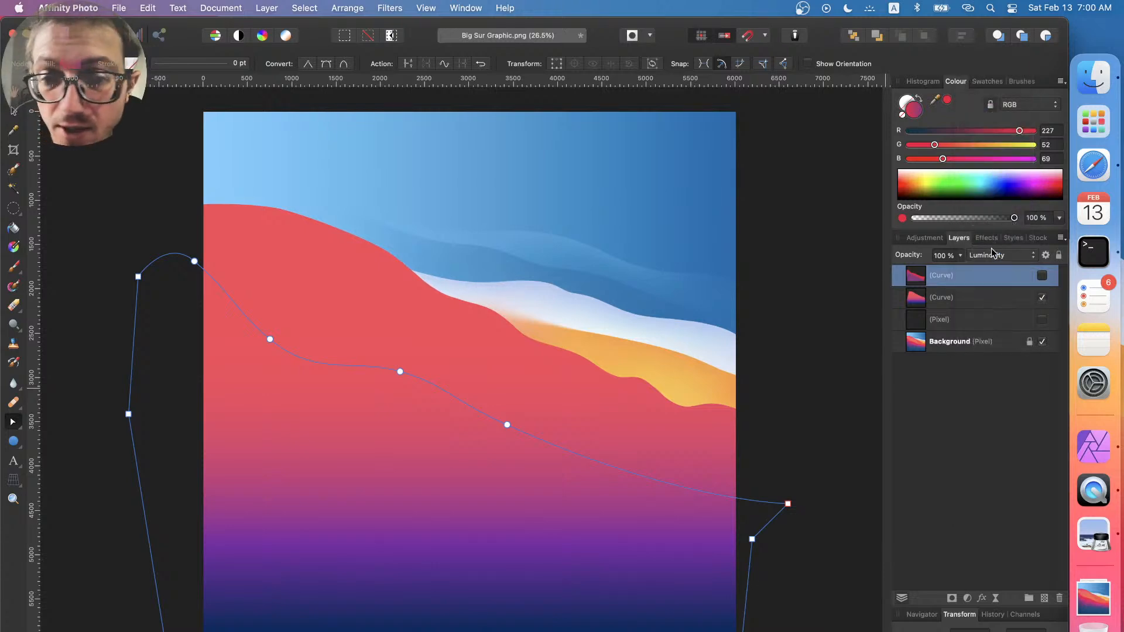
left_click(993, 255)
left_click(992, 246)
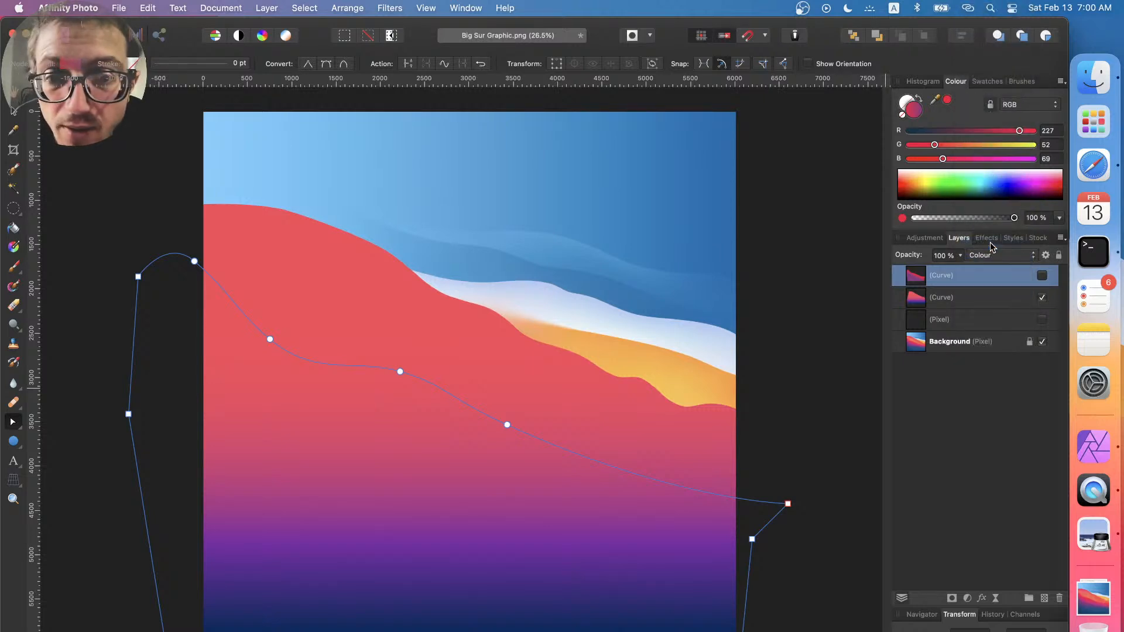
left_click(996, 254)
left_click(989, 244)
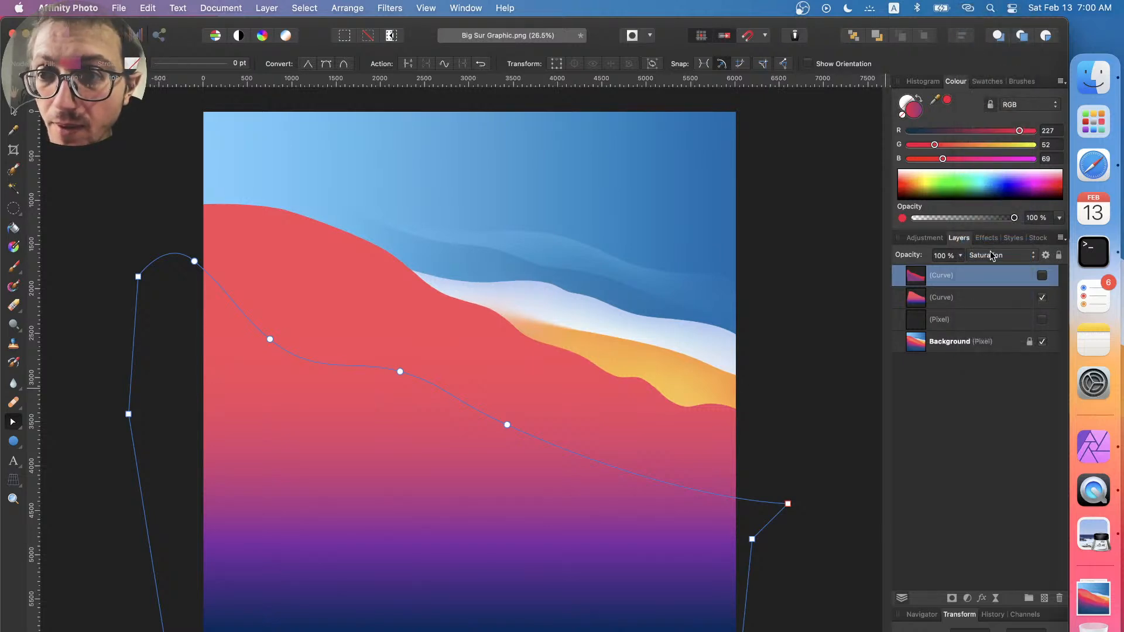
left_click(992, 252)
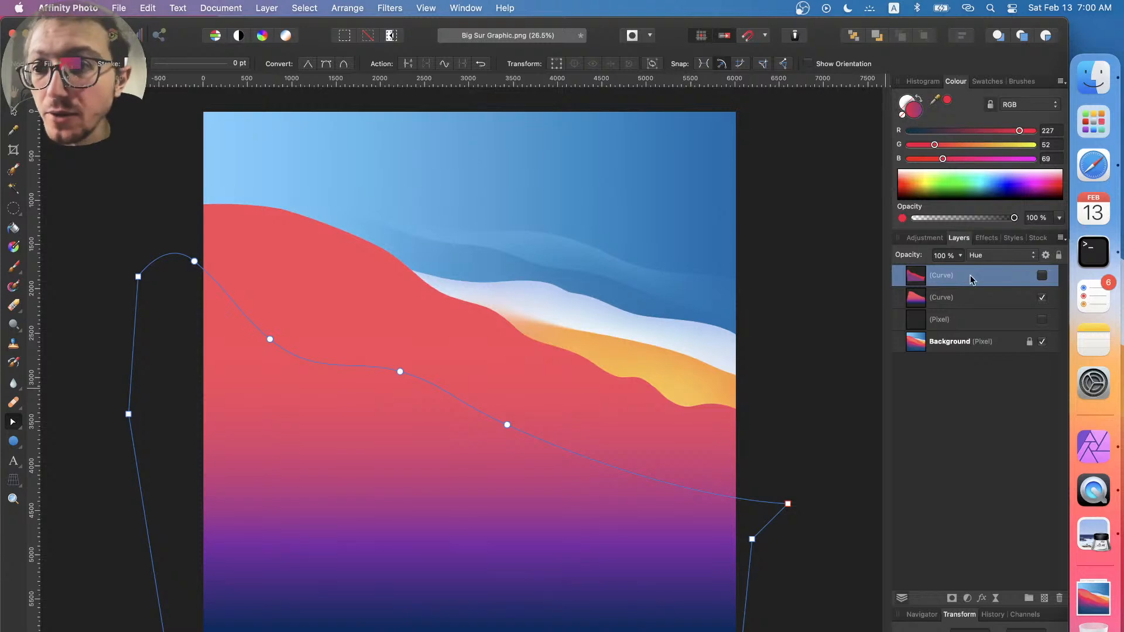
left_click(1041, 276)
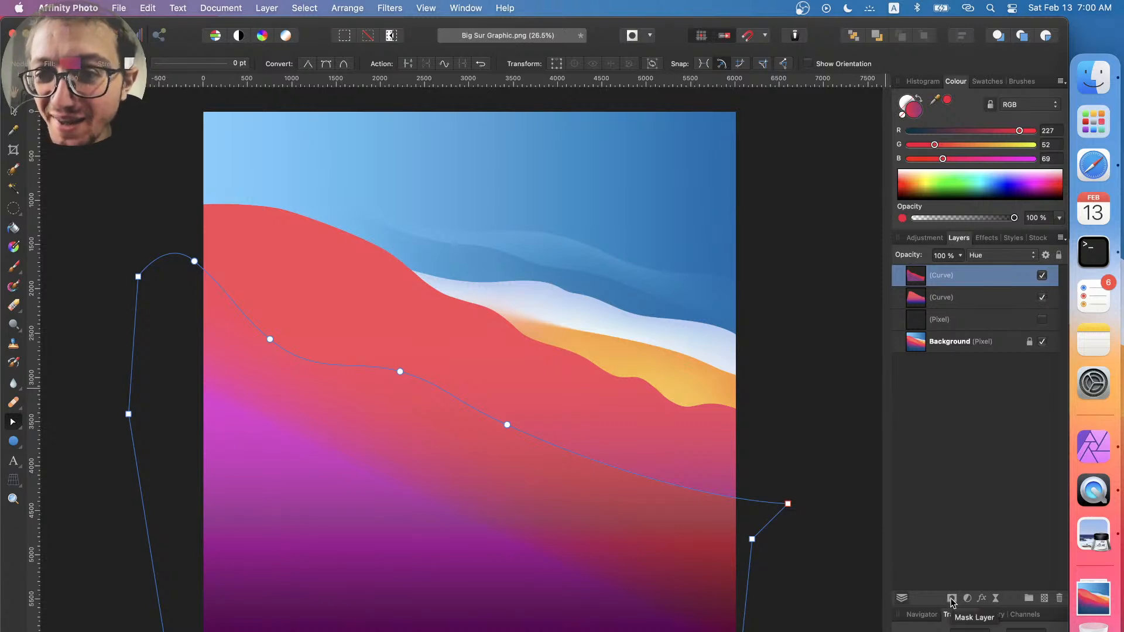
- Add a new pixel layer and fill a large elliptical selection across the middle of the waves with black
left_click(1045, 599)
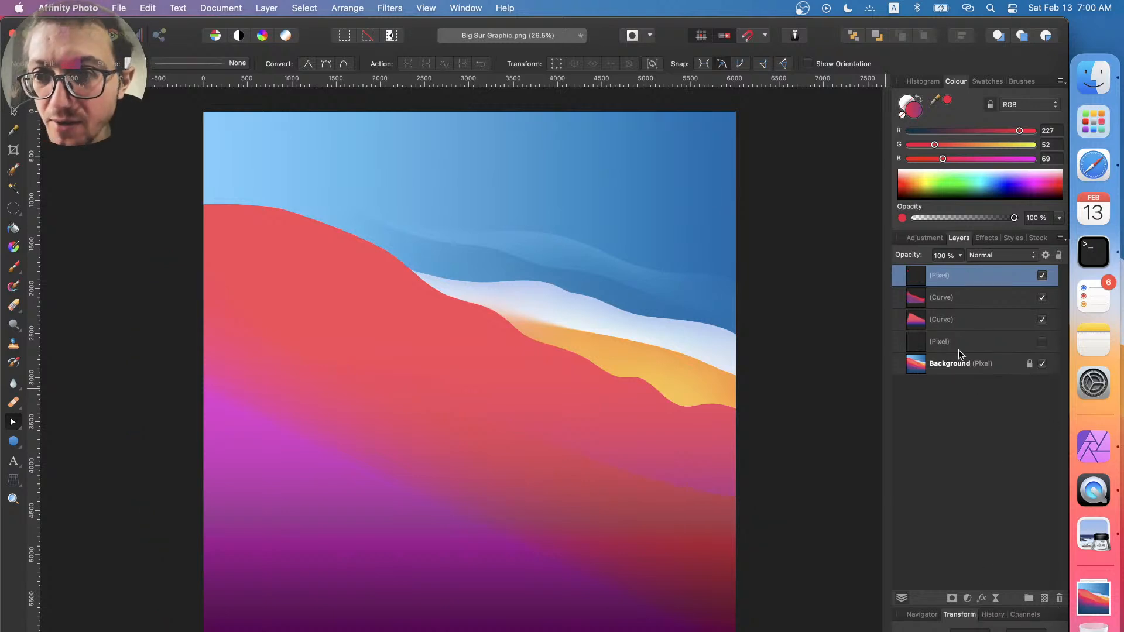
left_click(13, 208)
left_click_drag(494, 337, 262, 532)
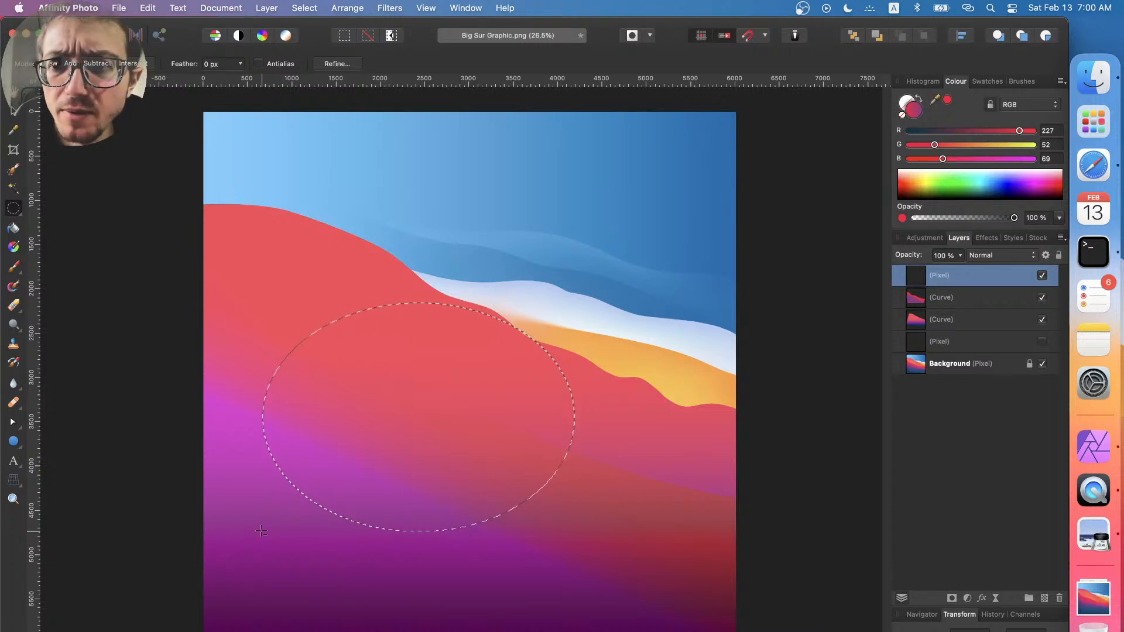
left_click(13, 228)
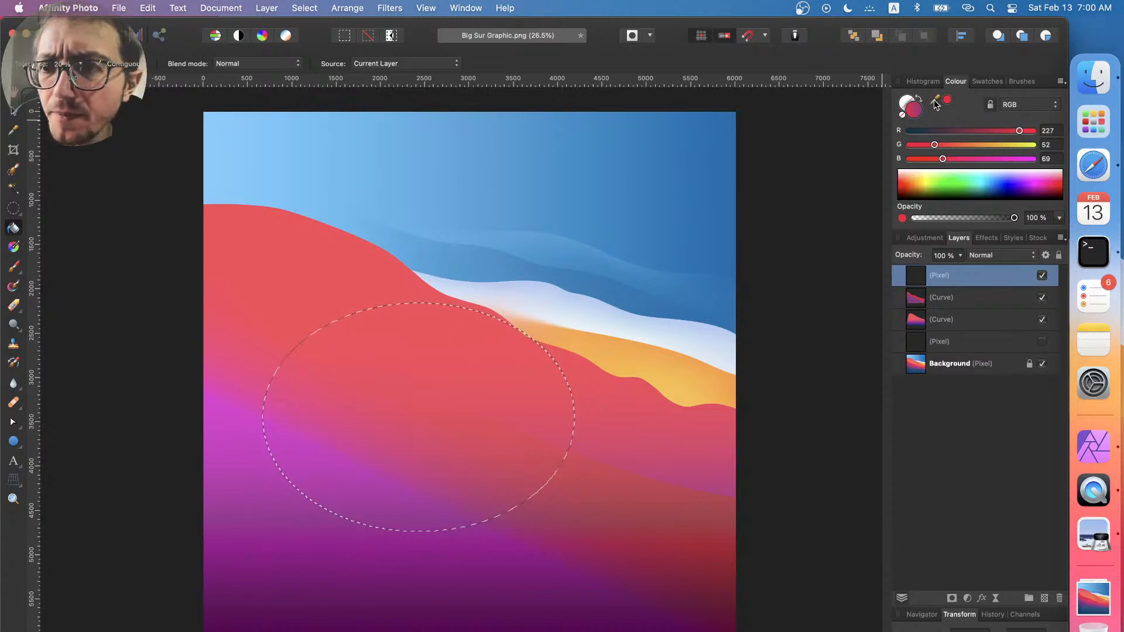
left_click_drag(960, 193, 981, 222)
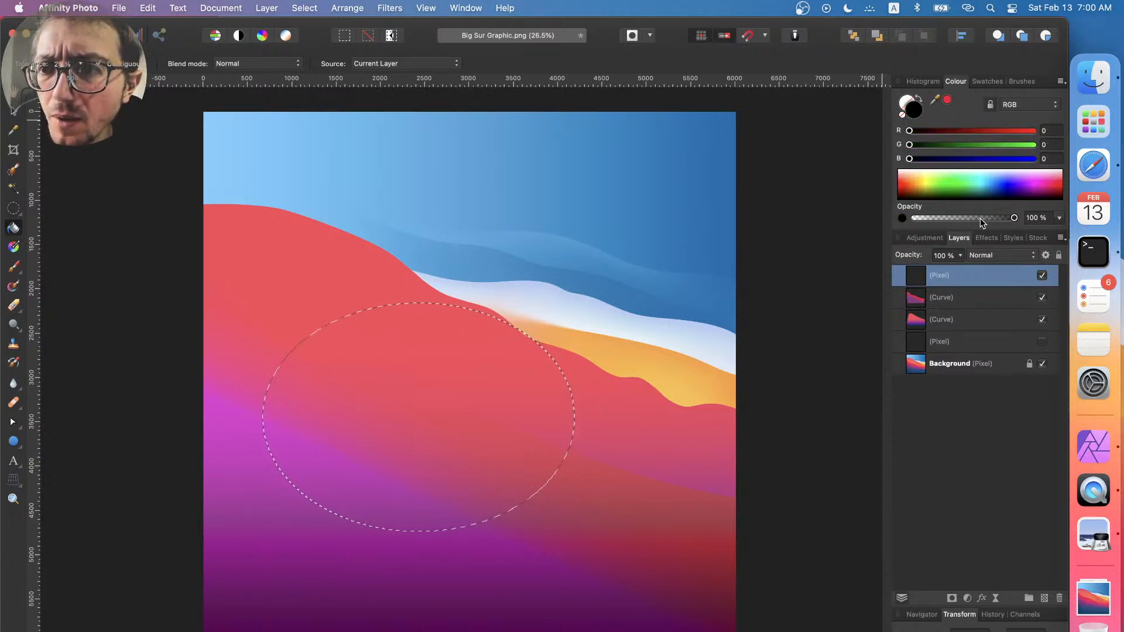
left_click(434, 360)
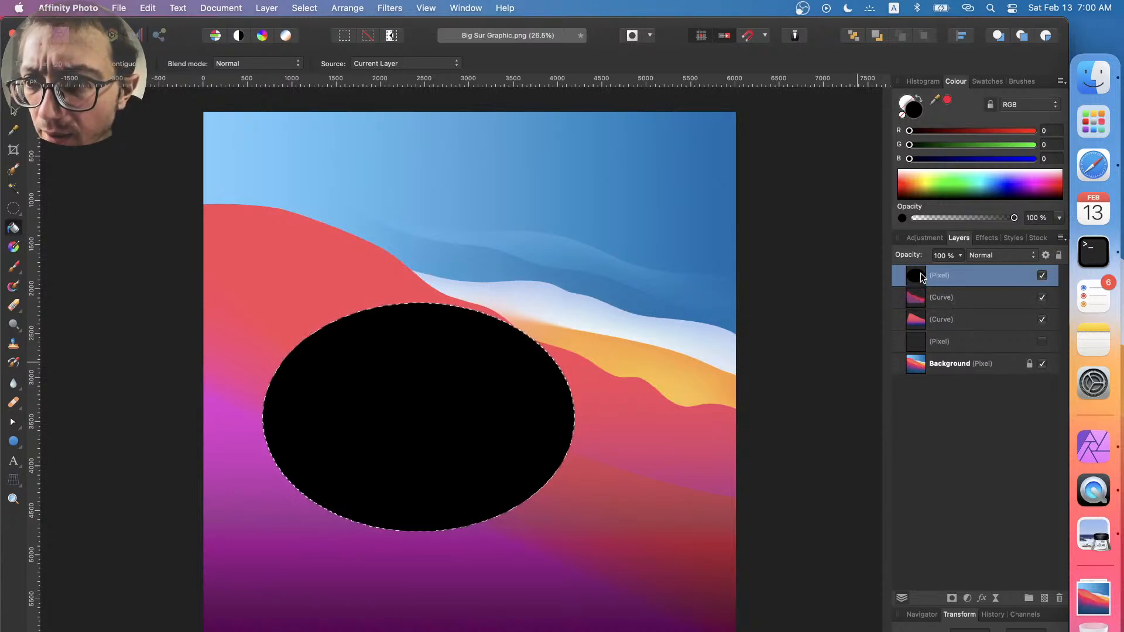
- Deselect the ellipse and delete the pixel layer holding the black fill
right_click(922, 279)
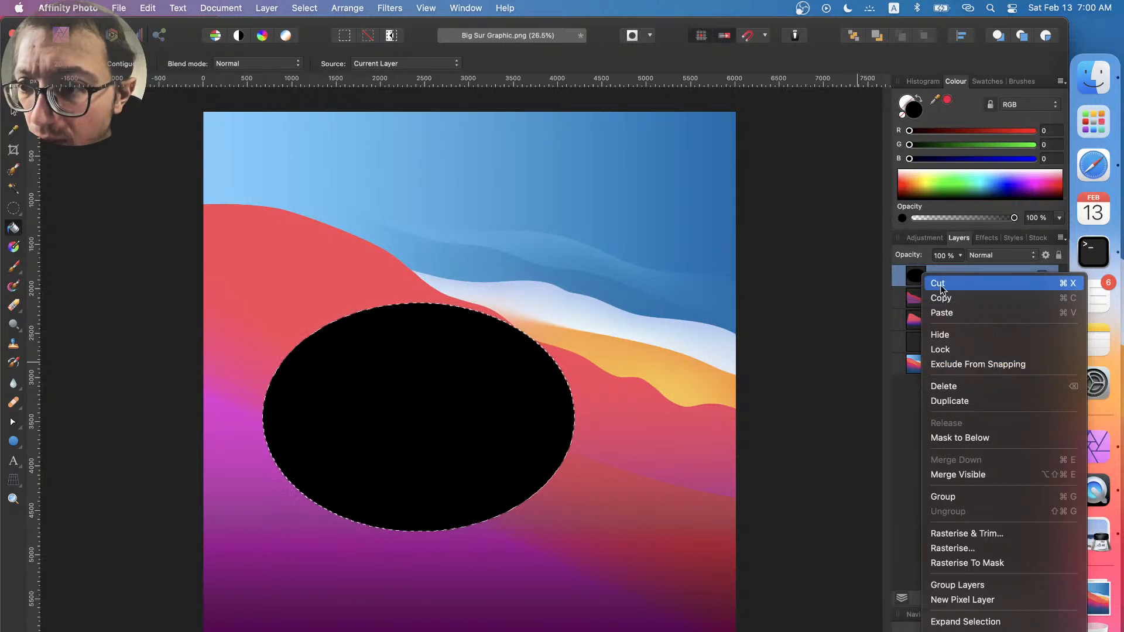
left_click(906, 425)
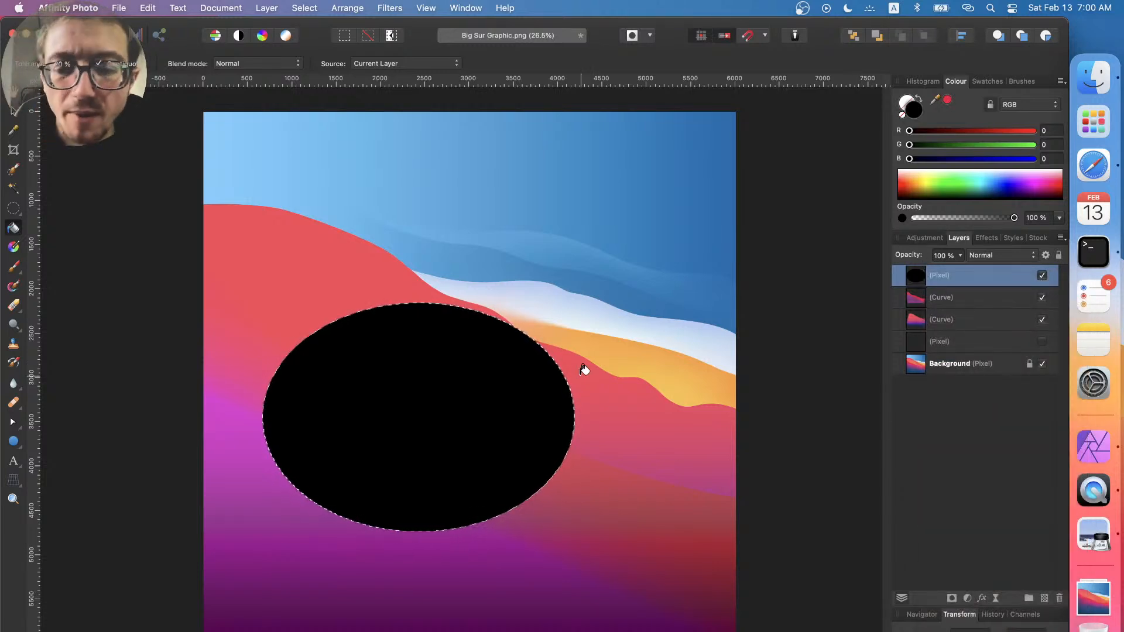
key("super+d")
key("Delete")
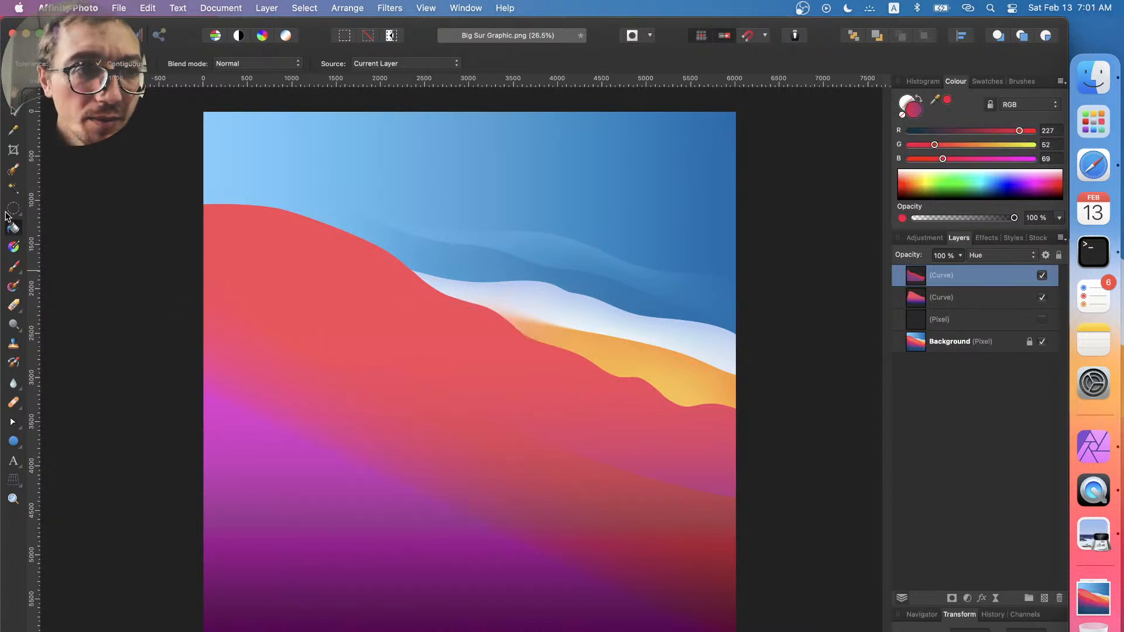
- Load the inner wave's curve as a selection and outline it with a 653.4 px radius
left_click(917, 285, "super")
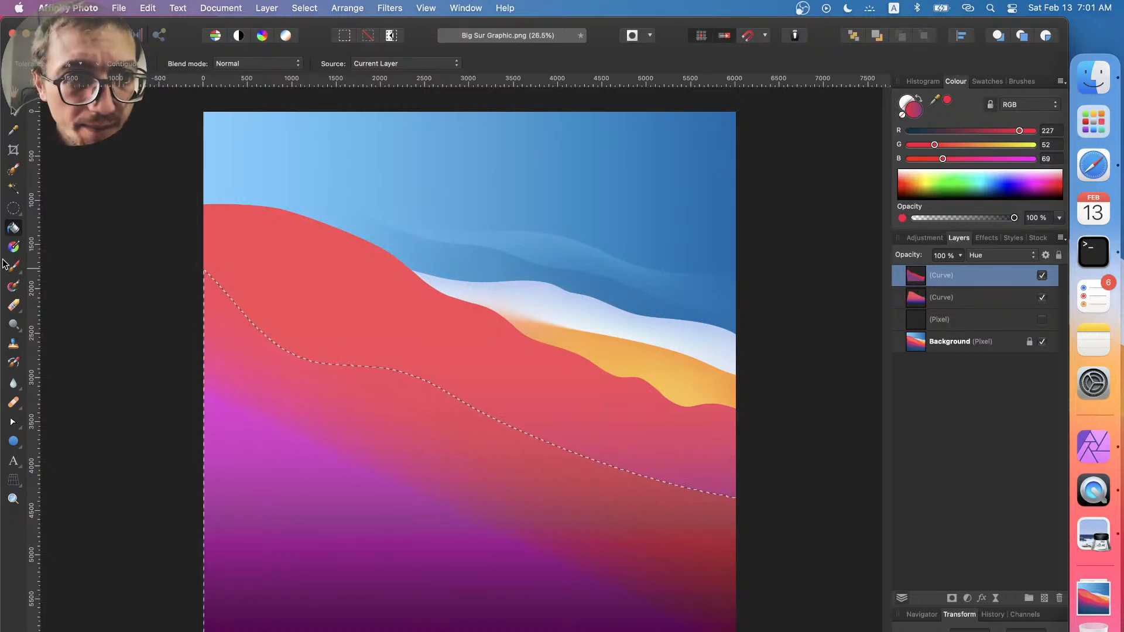
left_click(319, 6)
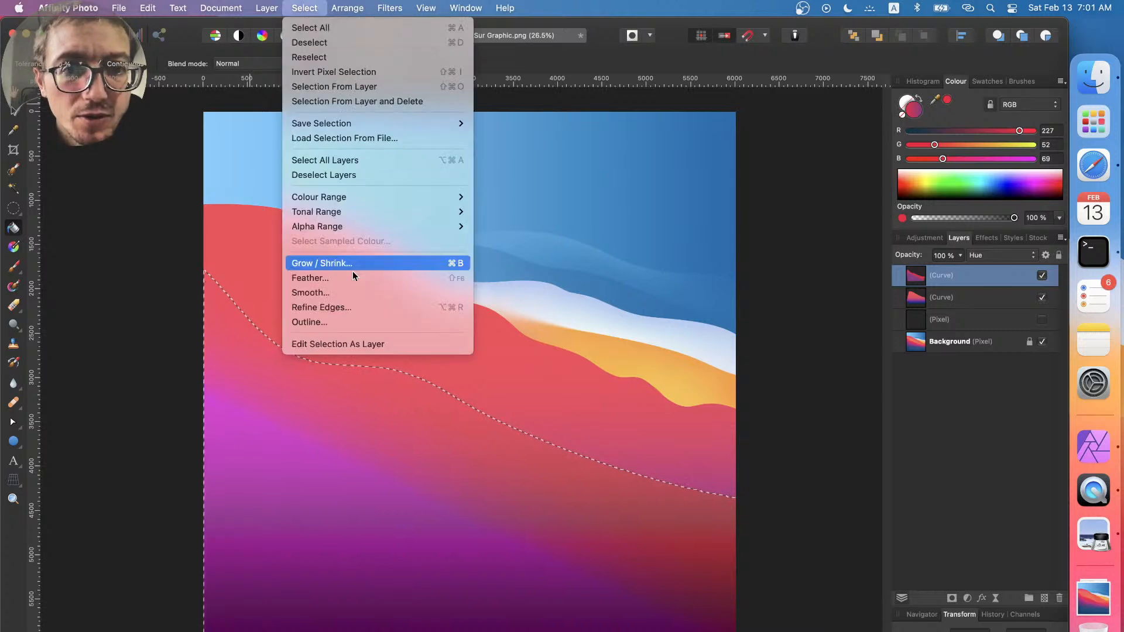
left_click(351, 322)
left_click_drag(664, 625, 764, 626)
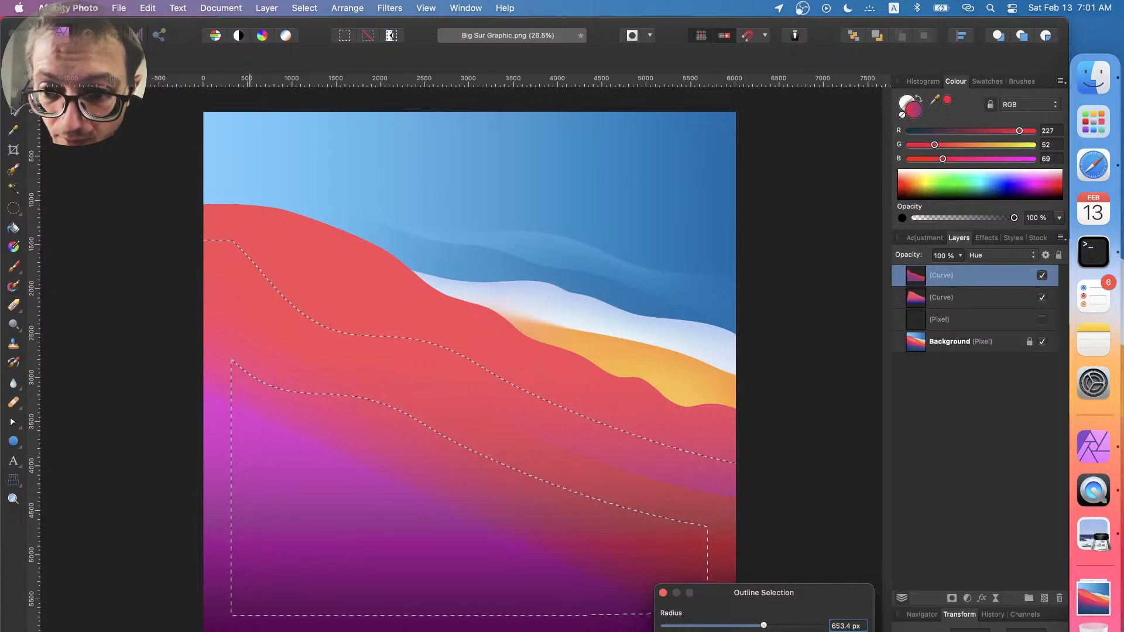
key("Return")
key("g")
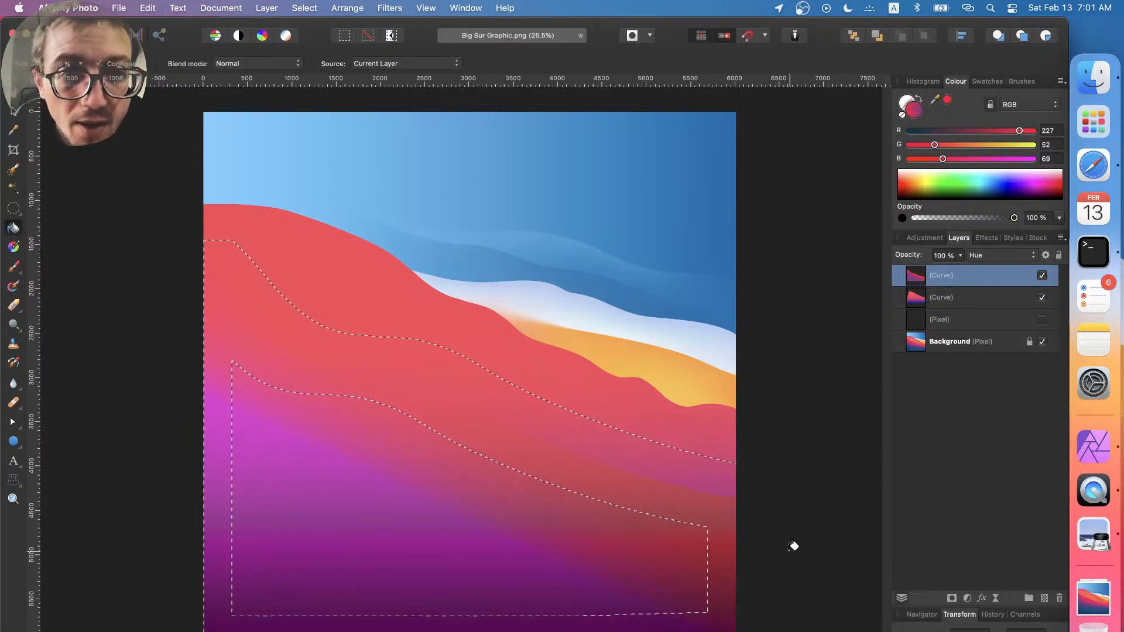
- Intersect the outlined selection with a large ellipse, redoing the first attempt, to isolate the middle stretch of the band along the inner wave's edge
left_click(13, 207)
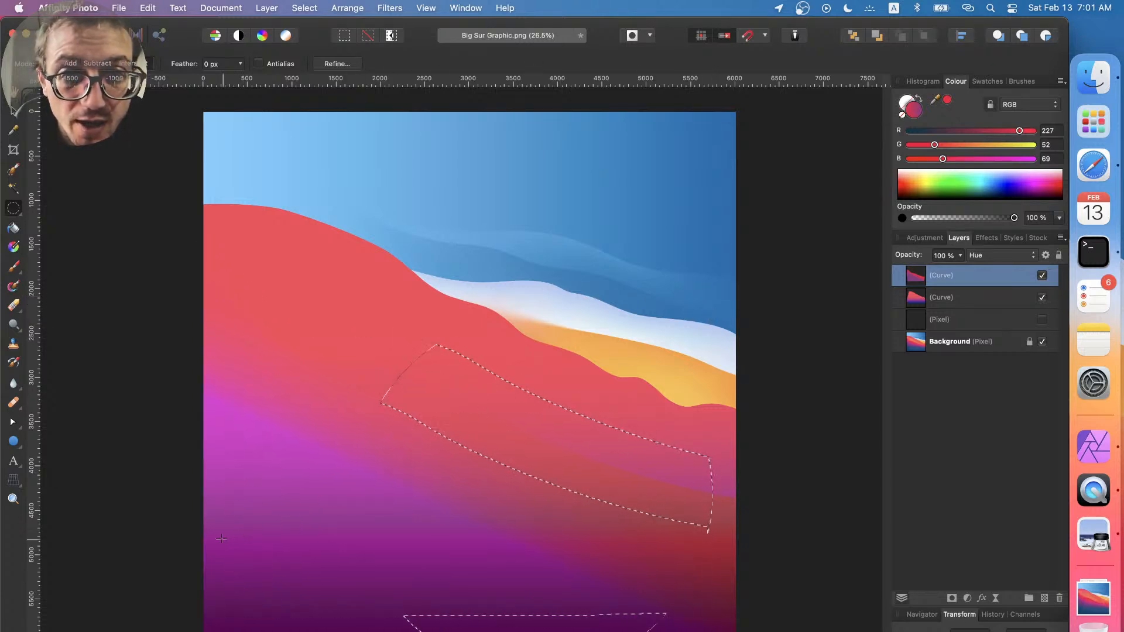
key("super+z")
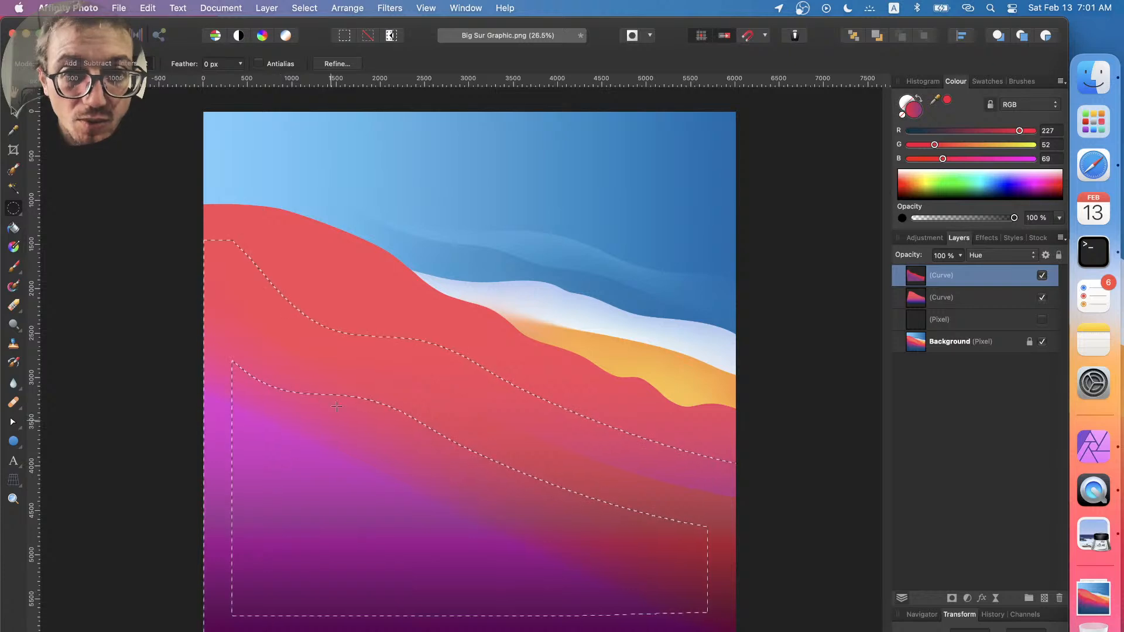
left_click_drag(245, 234, 727, 575)
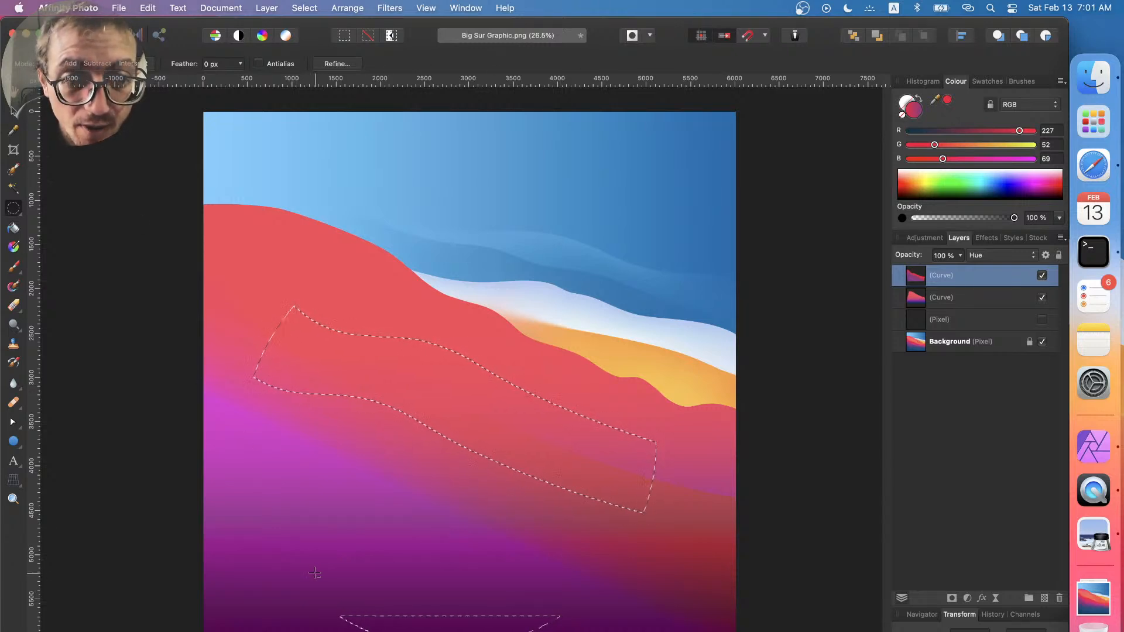
scroll(525, 488, "down", 3)
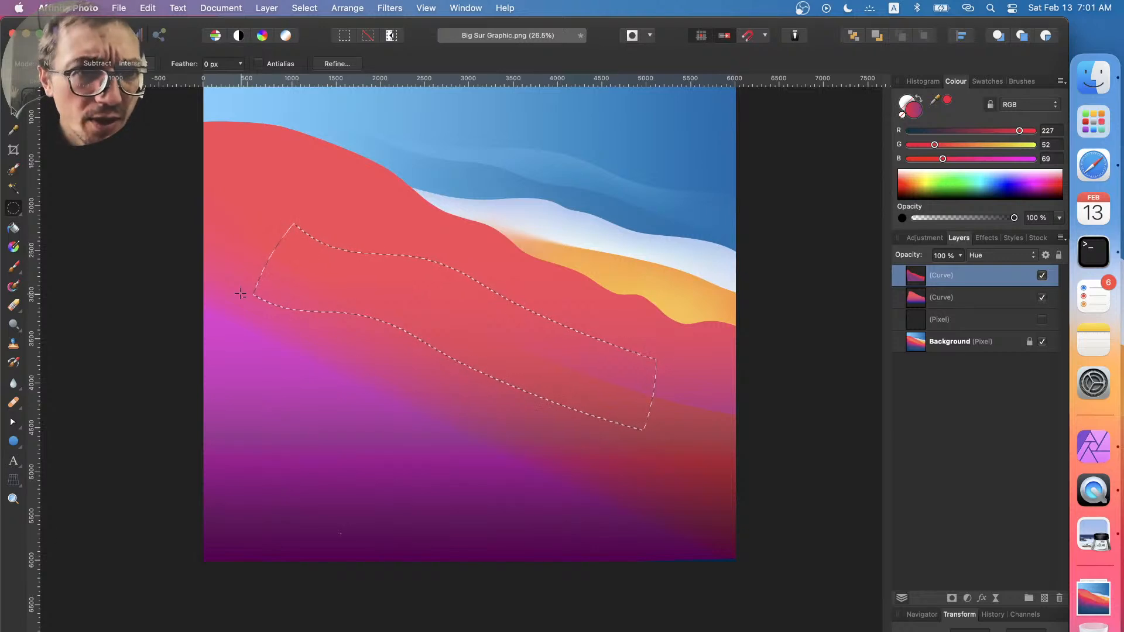
left_click(345, 8)
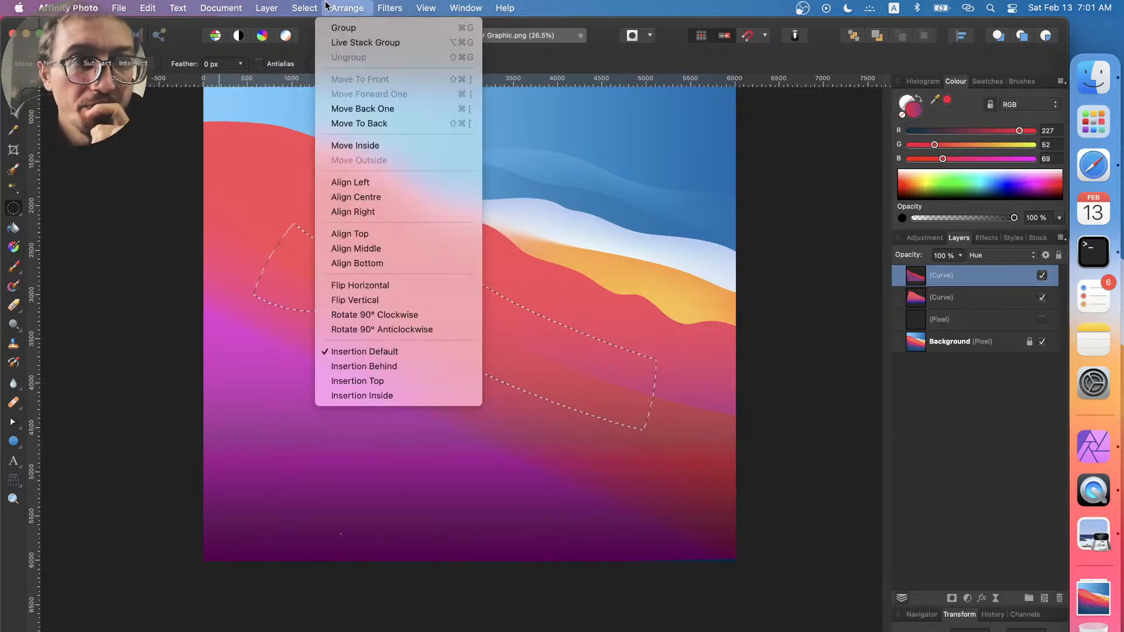
- Feather the band selection along the inner wave's edge and use it to mask the inner wave's curve
mouse_move(310, 7)
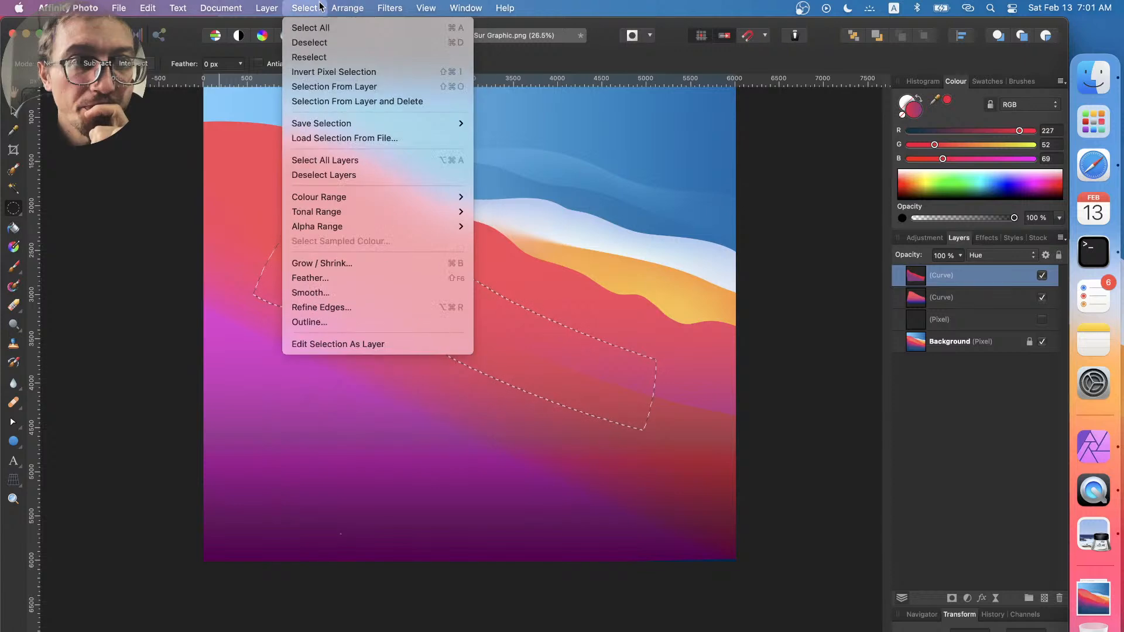
left_click(374, 279)
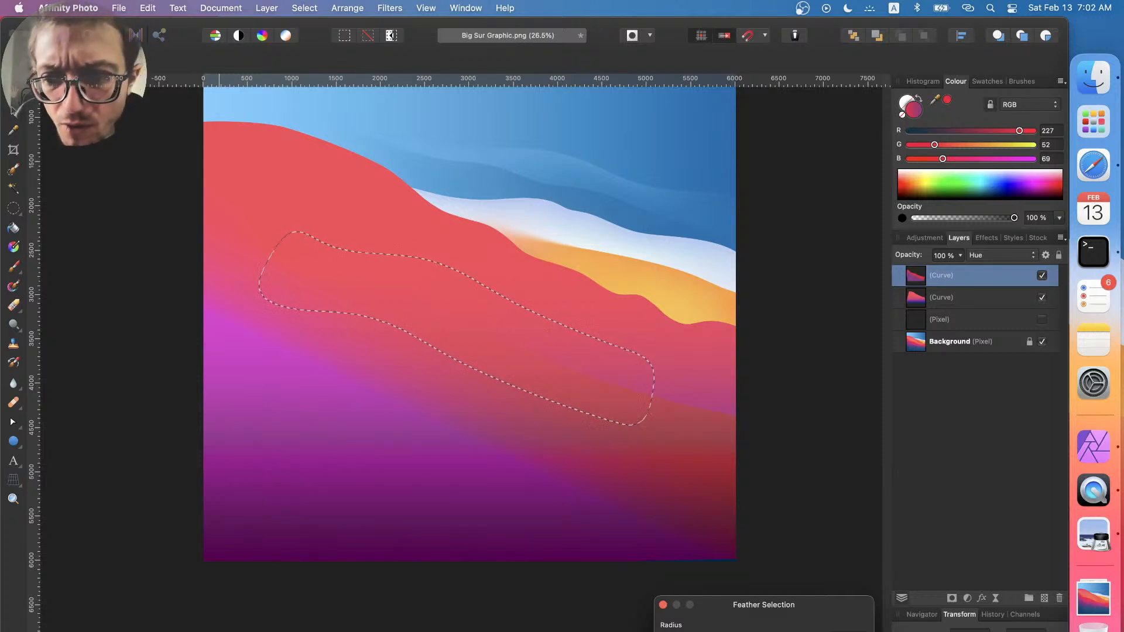
key("Return")
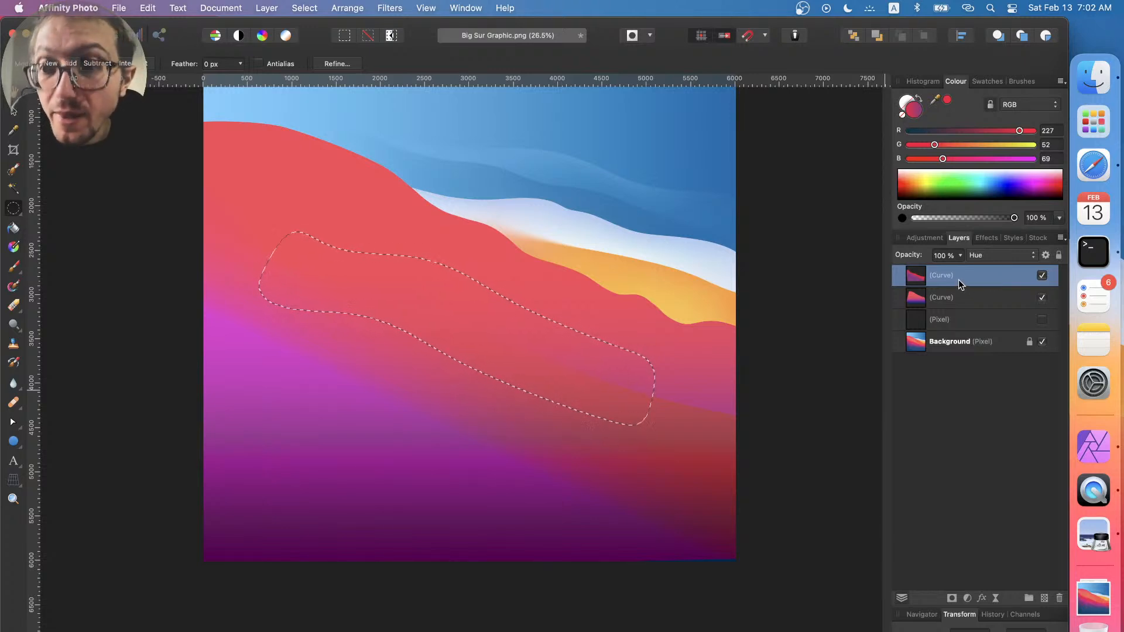
left_click(951, 599)
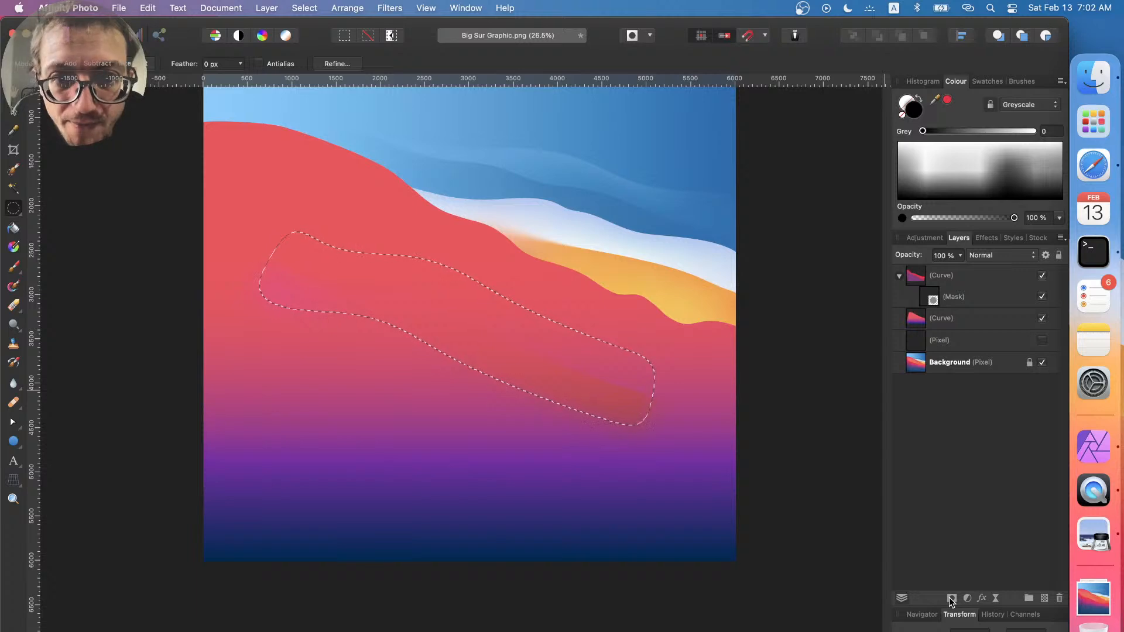
- Try the Darken, Multiply, Vivid Light and Difference blend modes on the inner wave's mask
left_click(1011, 255)
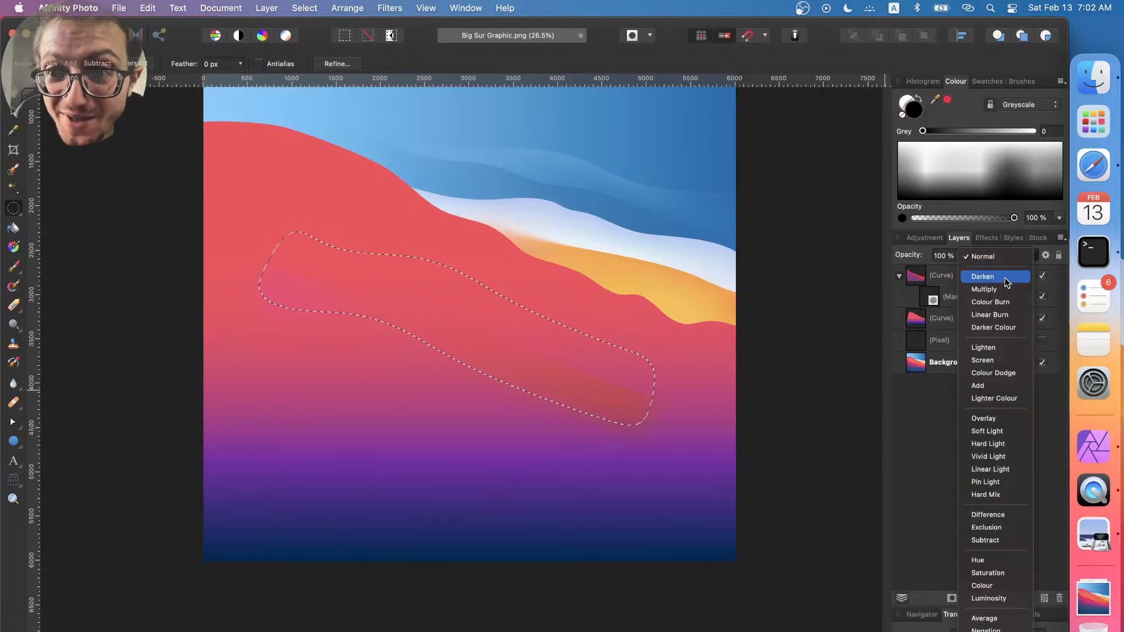
left_click(1007, 283)
left_click(1000, 256)
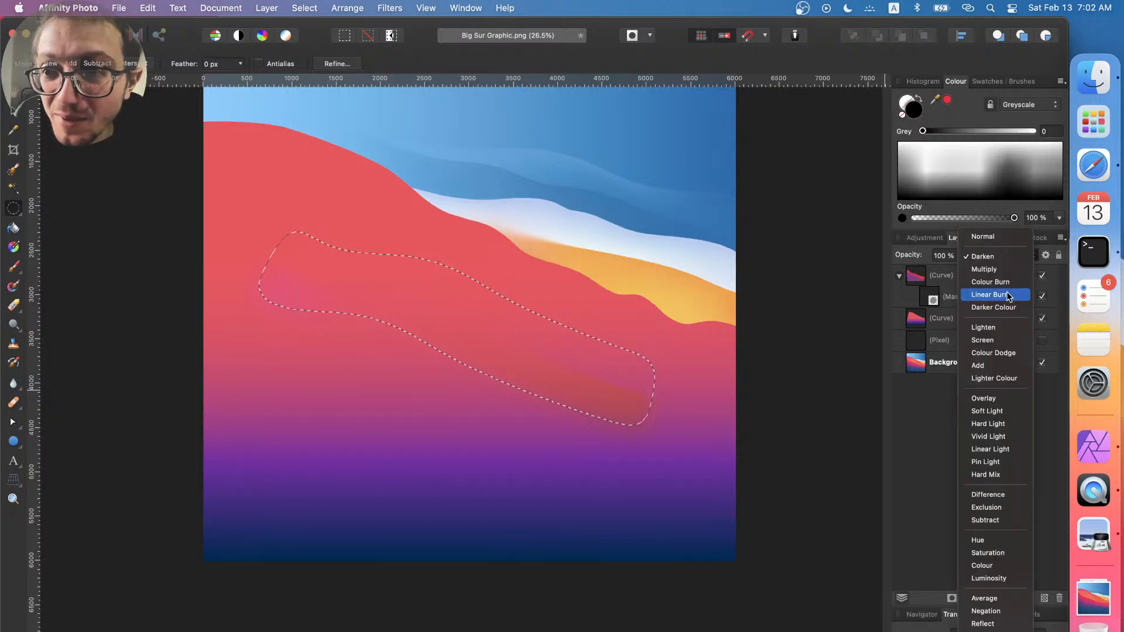
left_click(1000, 269)
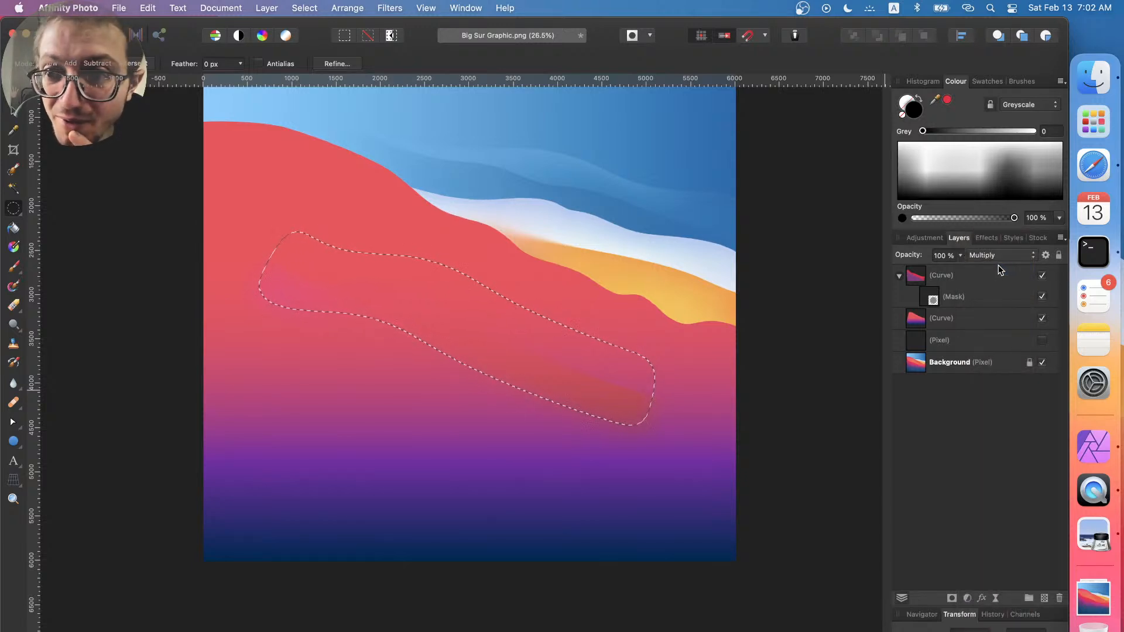
left_click(1000, 258)
left_click(1002, 427)
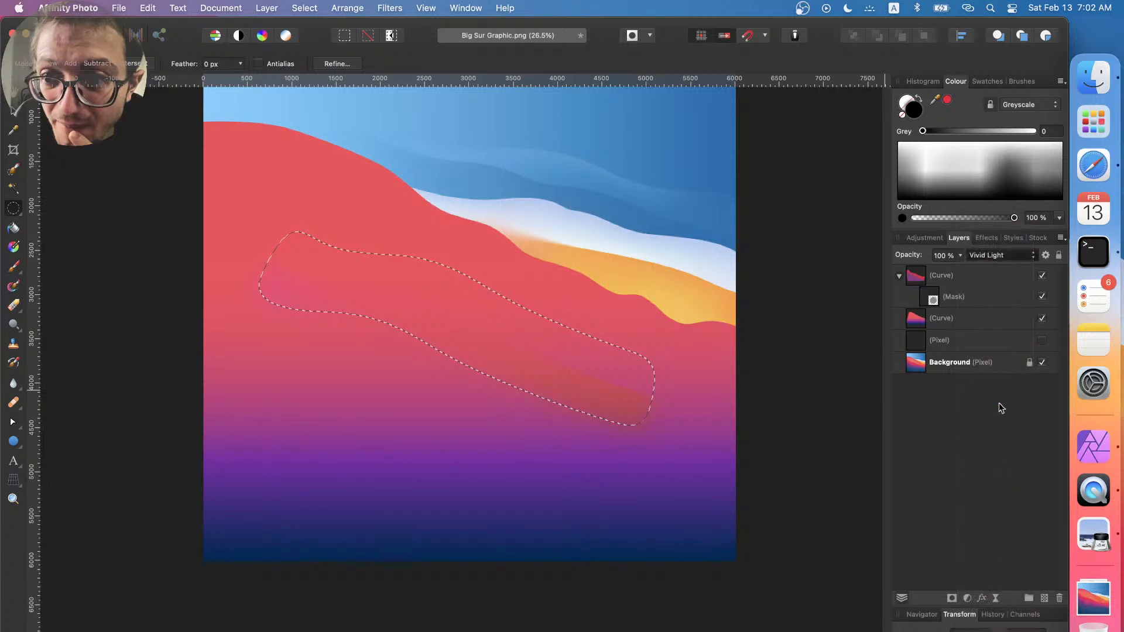
left_click(988, 258)
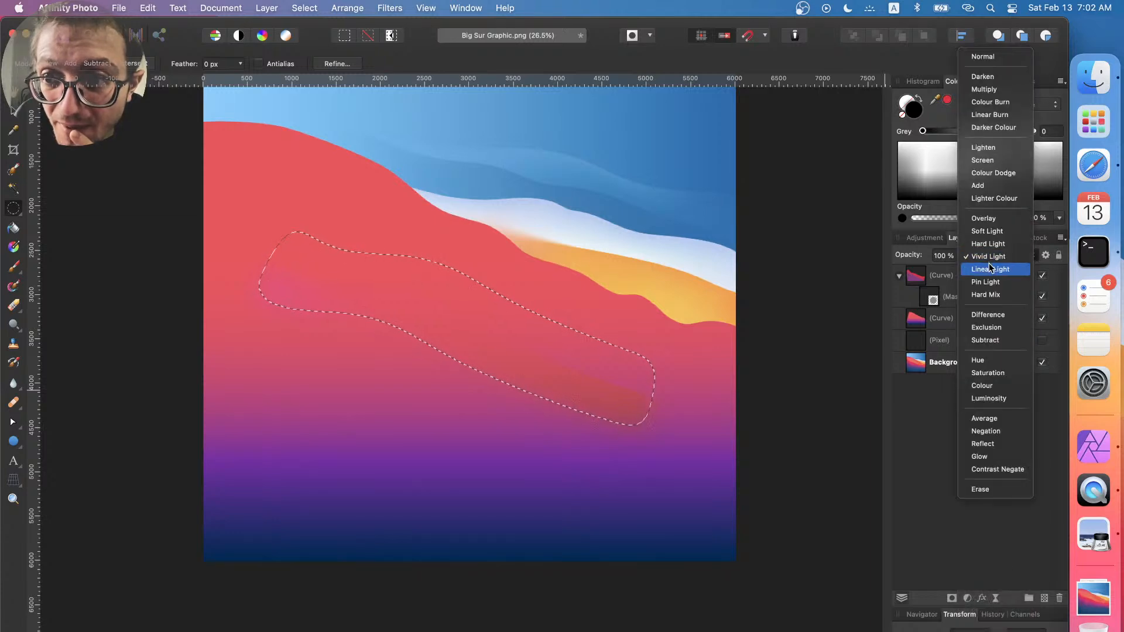
left_click(990, 312)
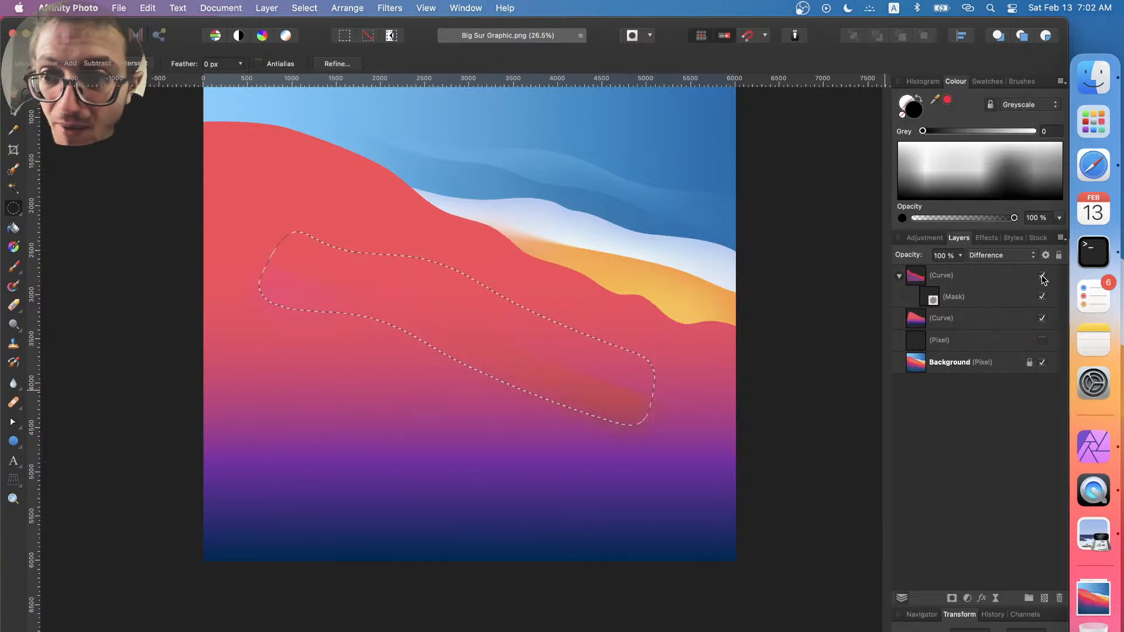
- Try the Average, Luminosity and Hue blend modes on the inner wave's mask
left_click(1013, 258)
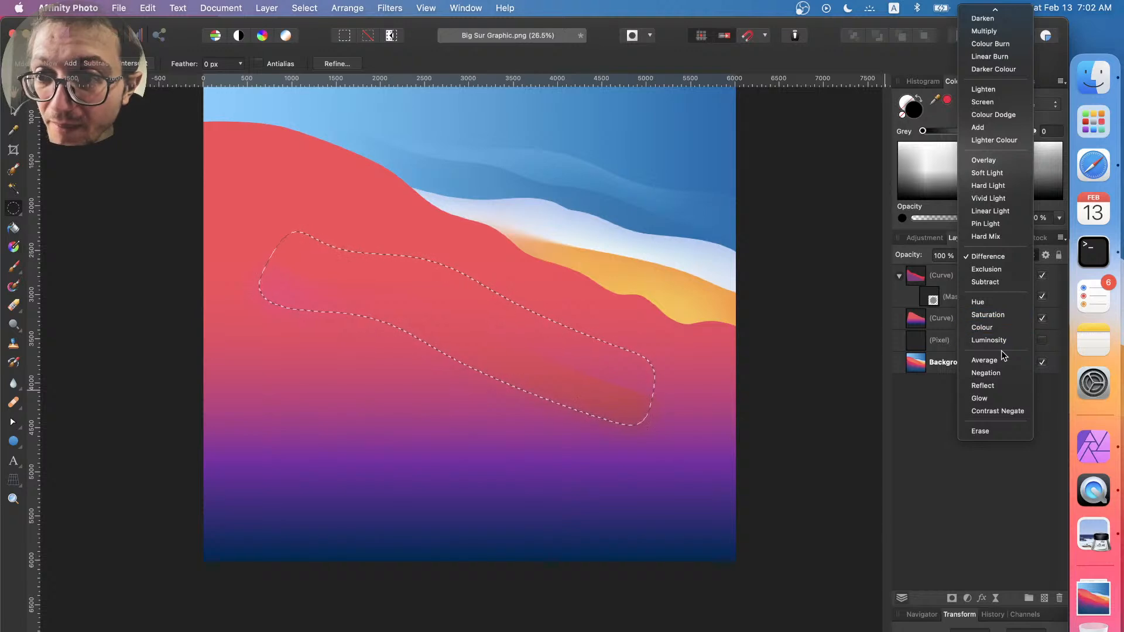
left_click(1001, 361)
left_click(1003, 255)
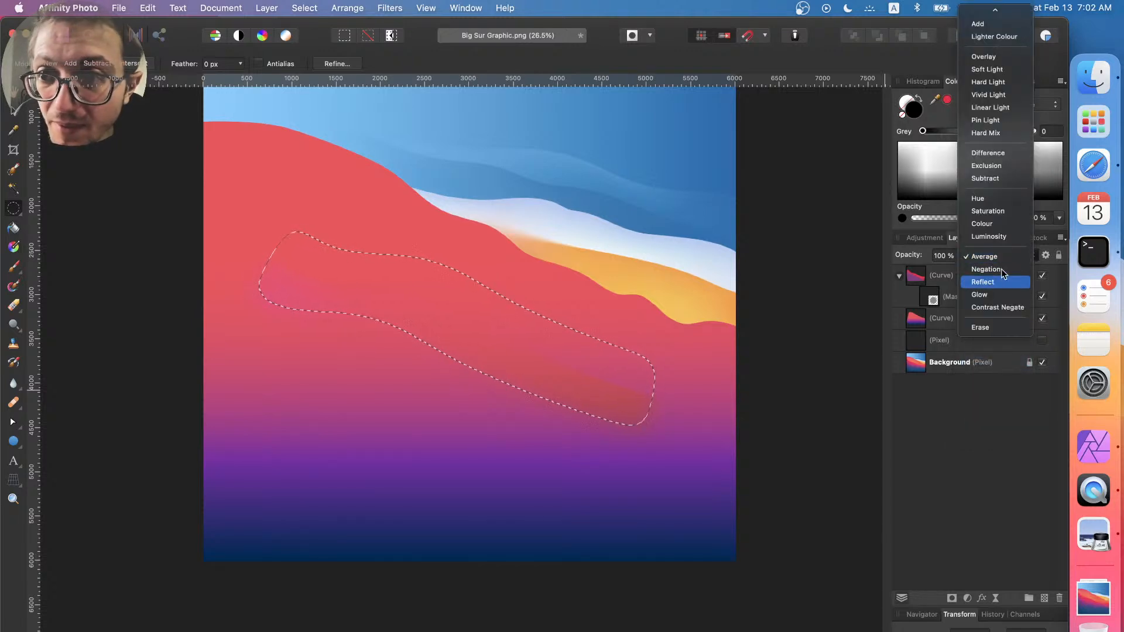
left_click(1003, 237)
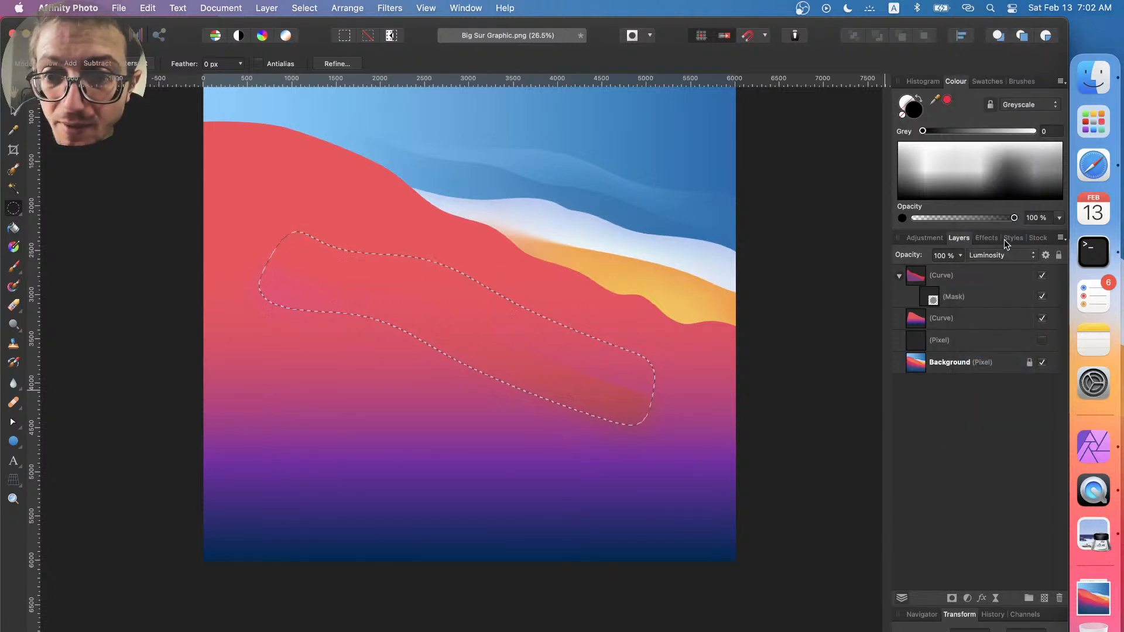
left_click(1013, 259)
left_click(1002, 217)
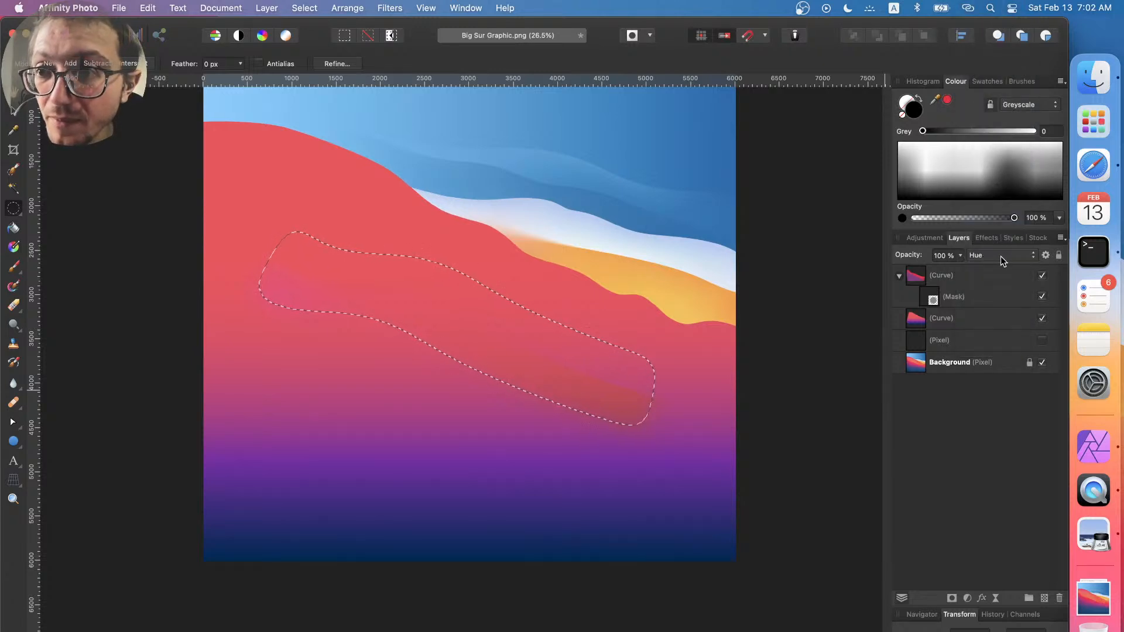
- Try Vivid Light, Darker Colour and Multiply on the inner wave's mask, and return its blend mode to Normal
left_click(1007, 253)
left_click(993, 152)
left_click(994, 257)
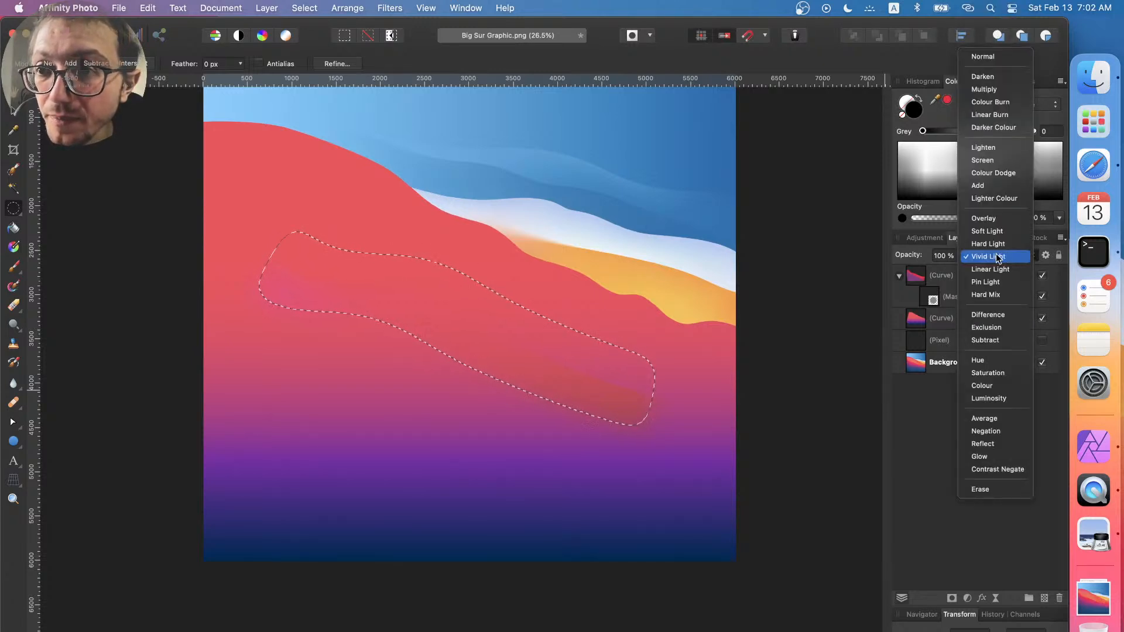
left_click(998, 131)
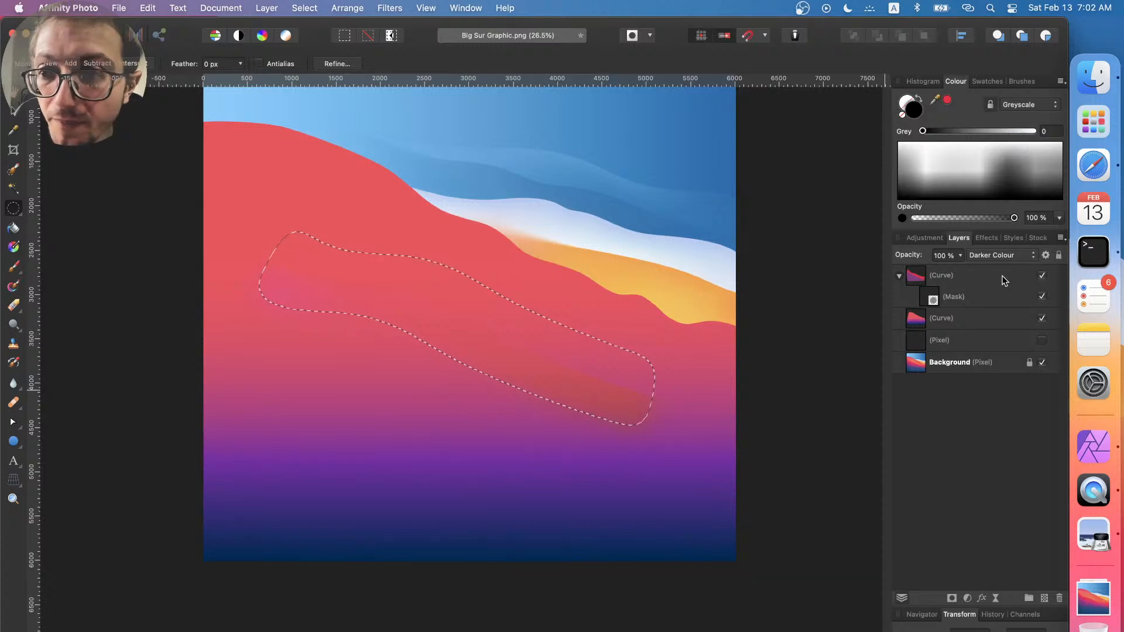
left_click(1026, 254)
left_click(1004, 220)
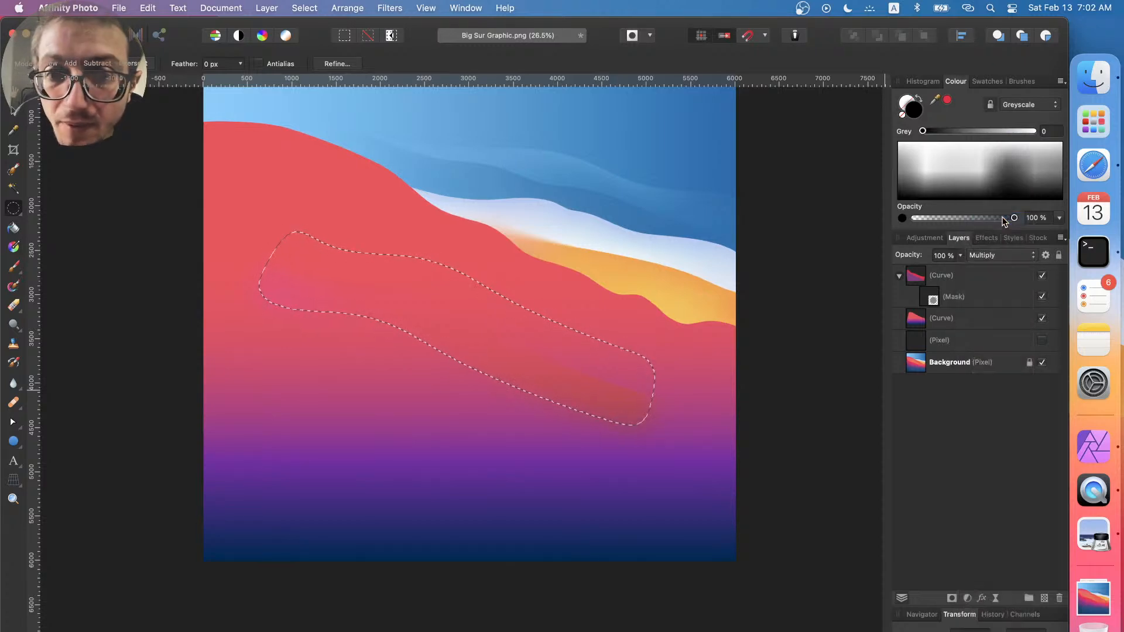
left_click(1007, 258)
left_click(1006, 230)
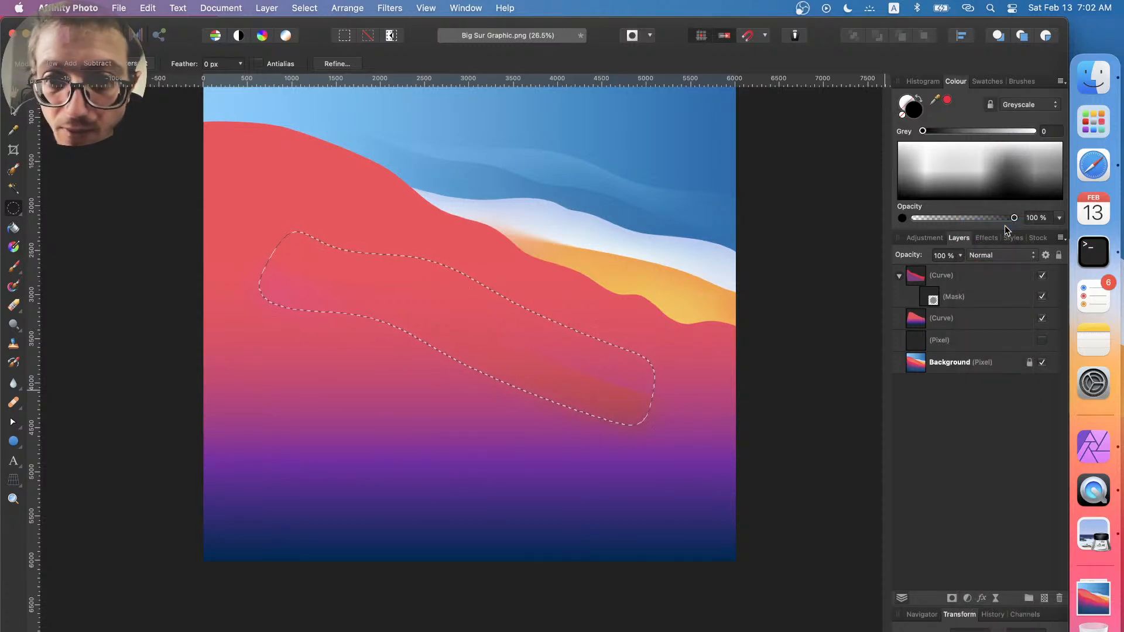
- Compare the inner wave with its mask disabled and enabled, and clear the band selection
left_click(967, 298)
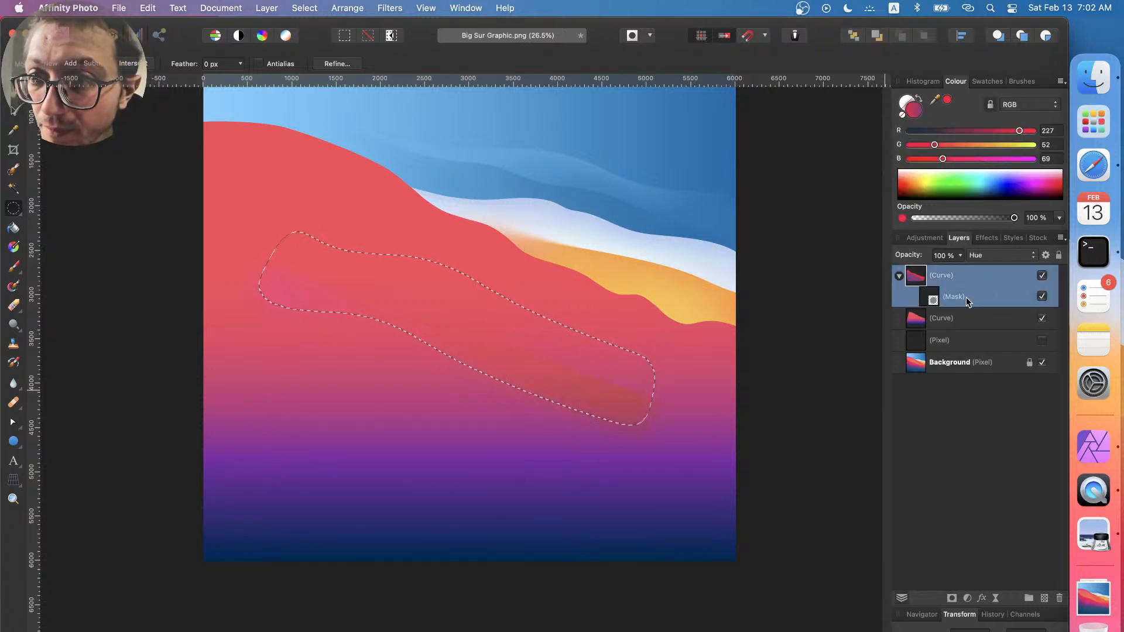
left_click(1042, 297)
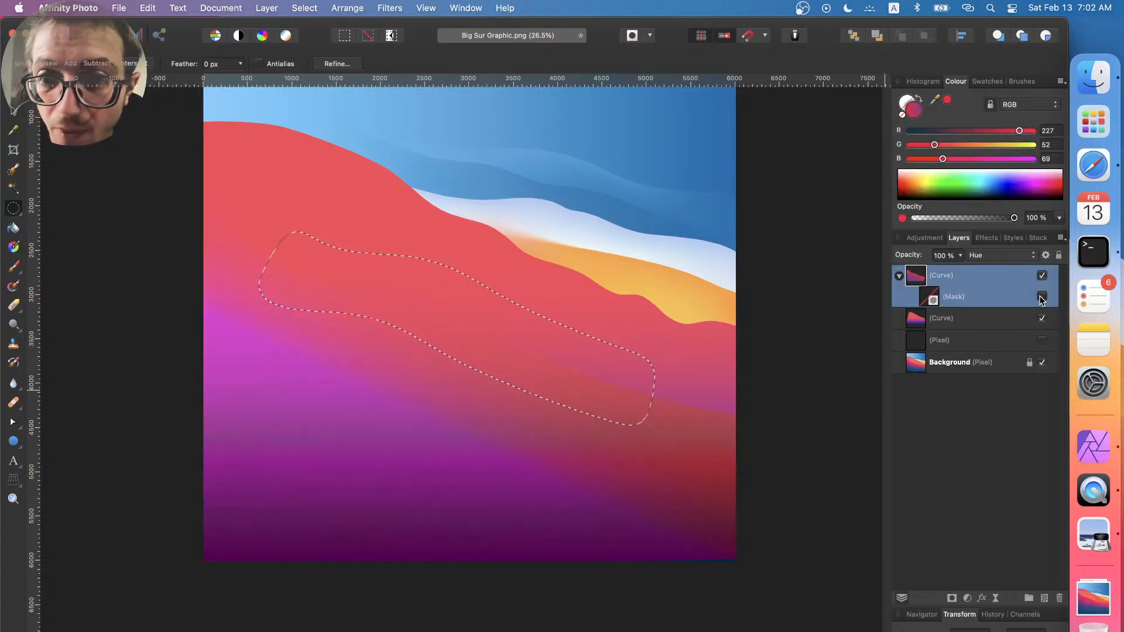
left_click(1042, 297)
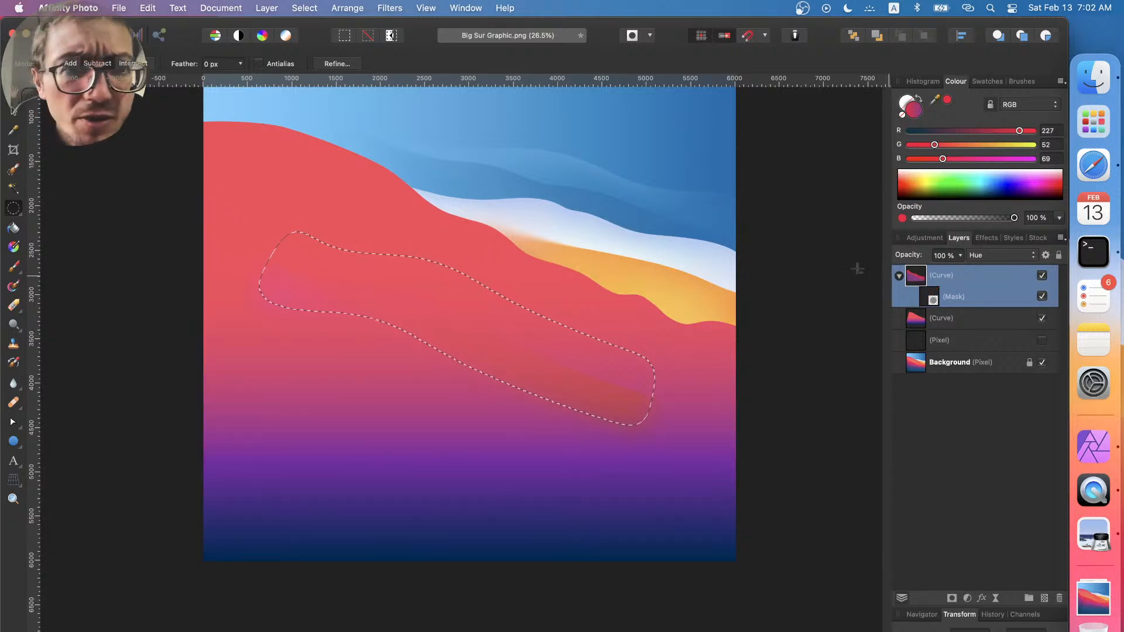
key("super+d")
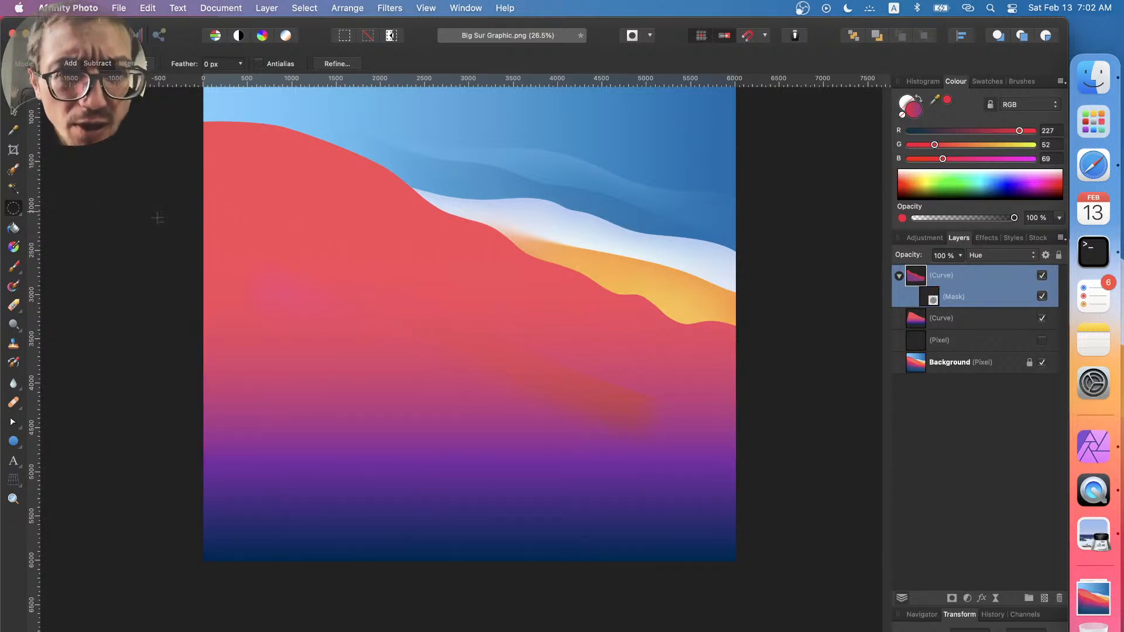
- Hide the outer wave's curve and compare the original background with and without the masked inner curve over it
left_click(1042, 318)
left_click(1042, 322)
left_click(1041, 322)
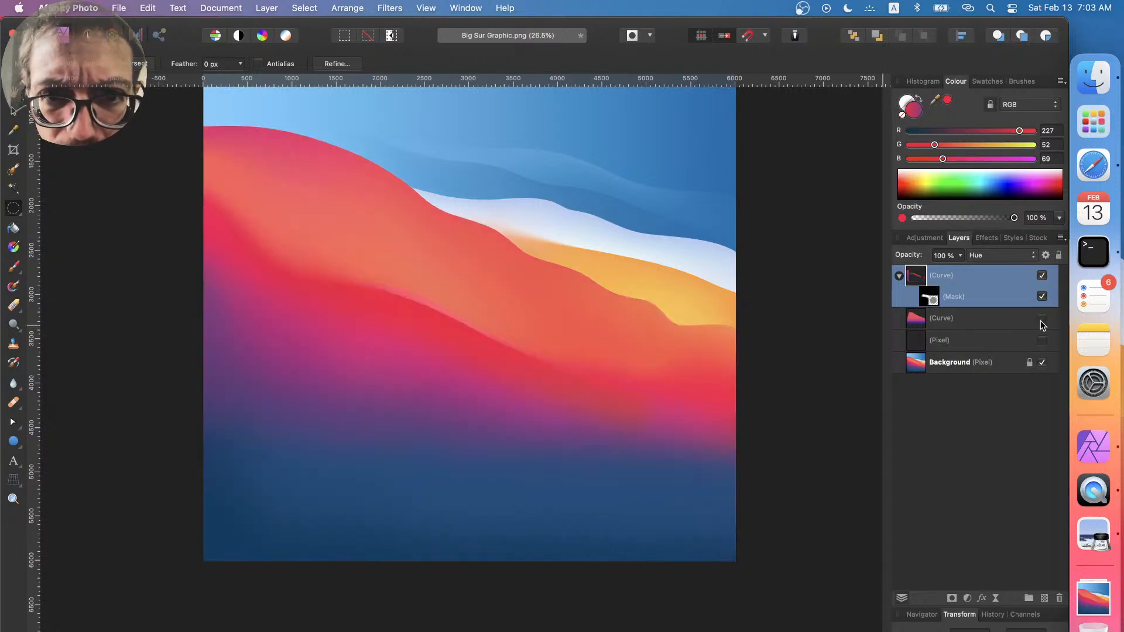
left_click(1042, 275)
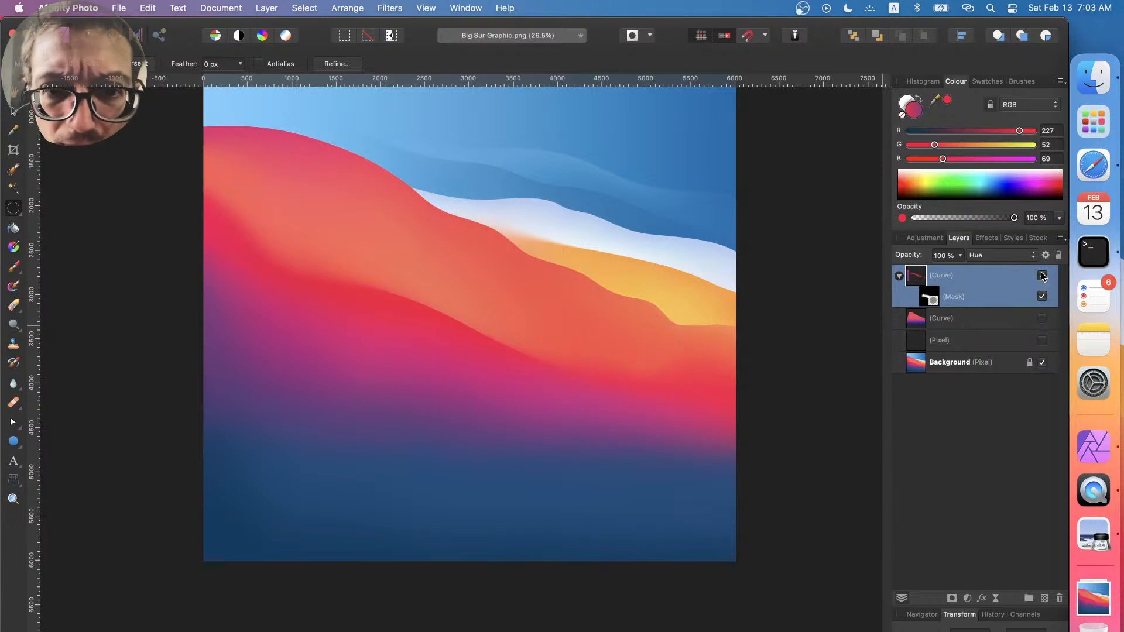
left_click(1042, 275)
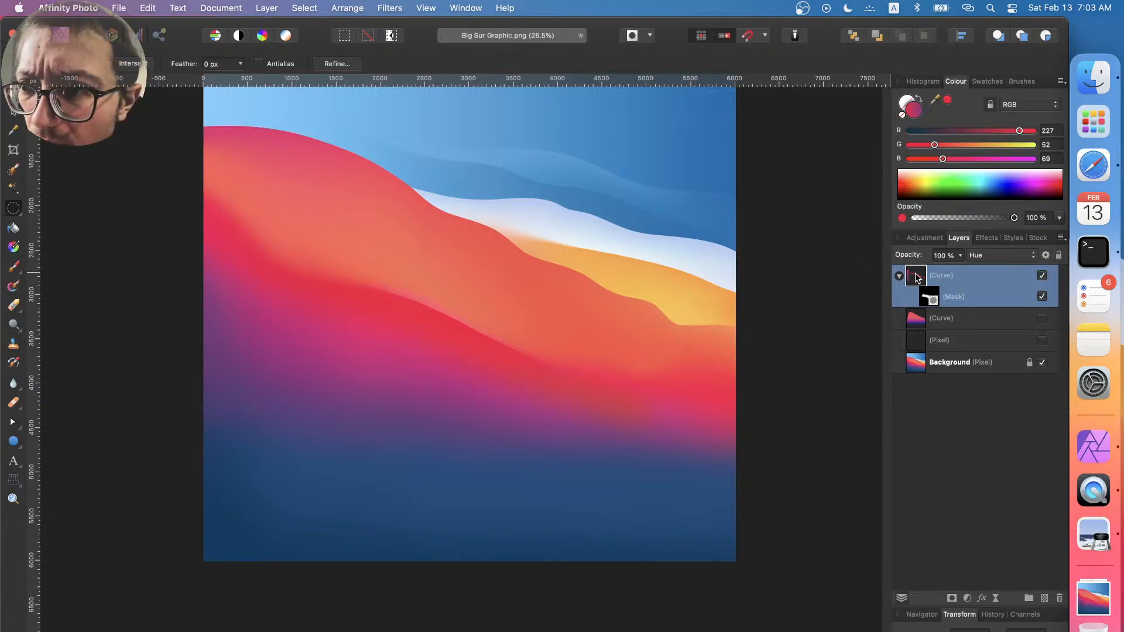
- Set the masked inner curve's blend mode to Normal, compare it against the original background, and hide it
left_click(1020, 256)
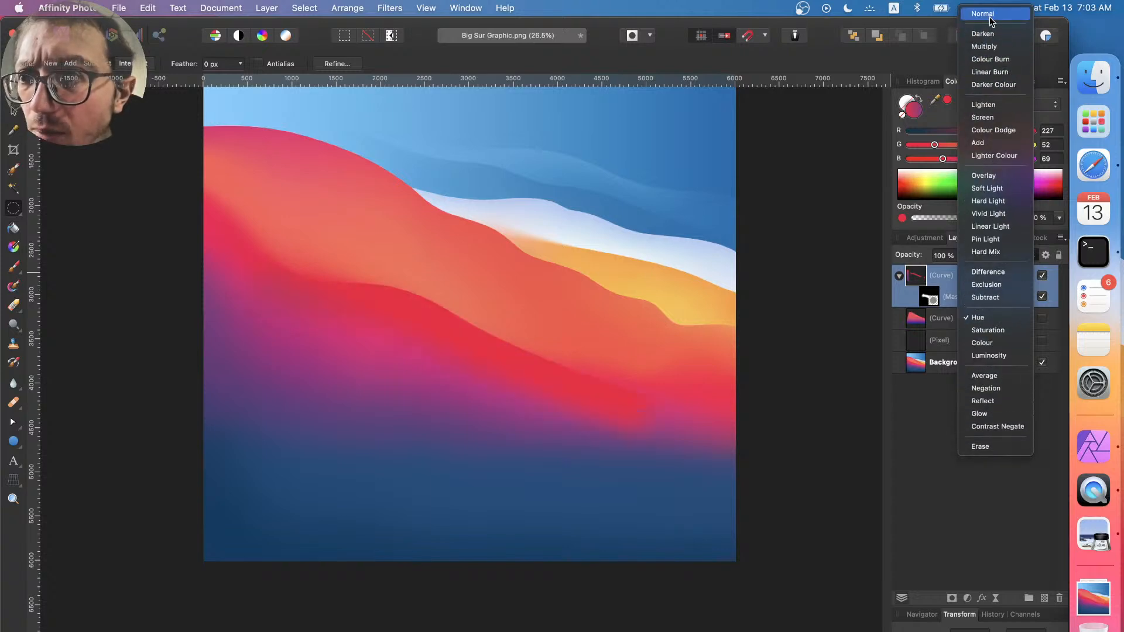
left_click(989, 23)
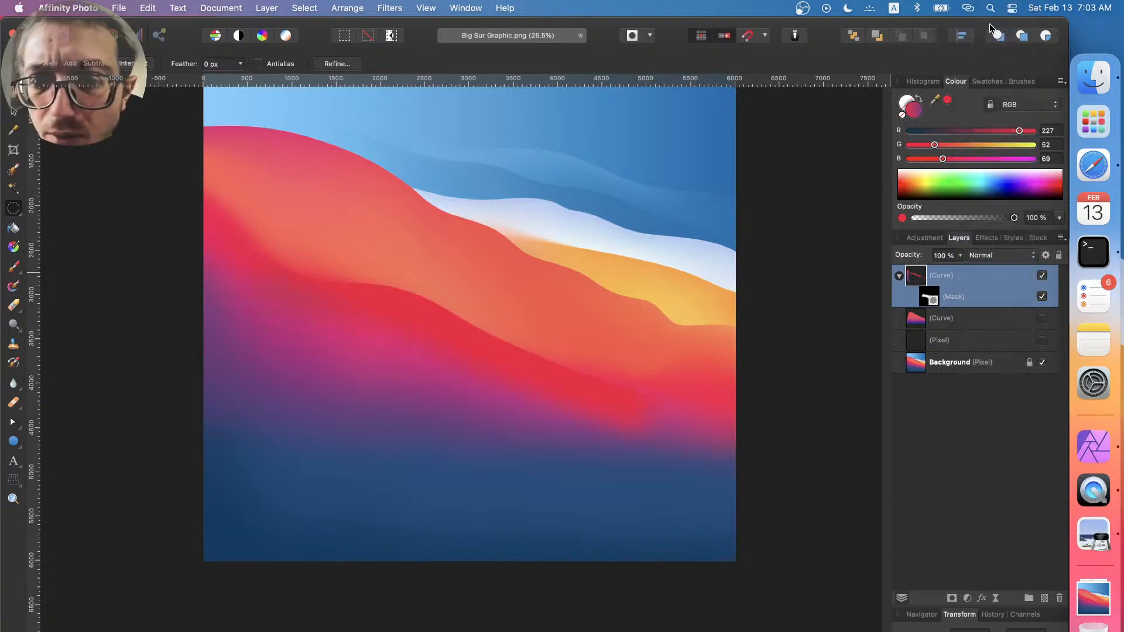
left_click(1042, 278)
left_click(1041, 278)
left_click(1042, 279)
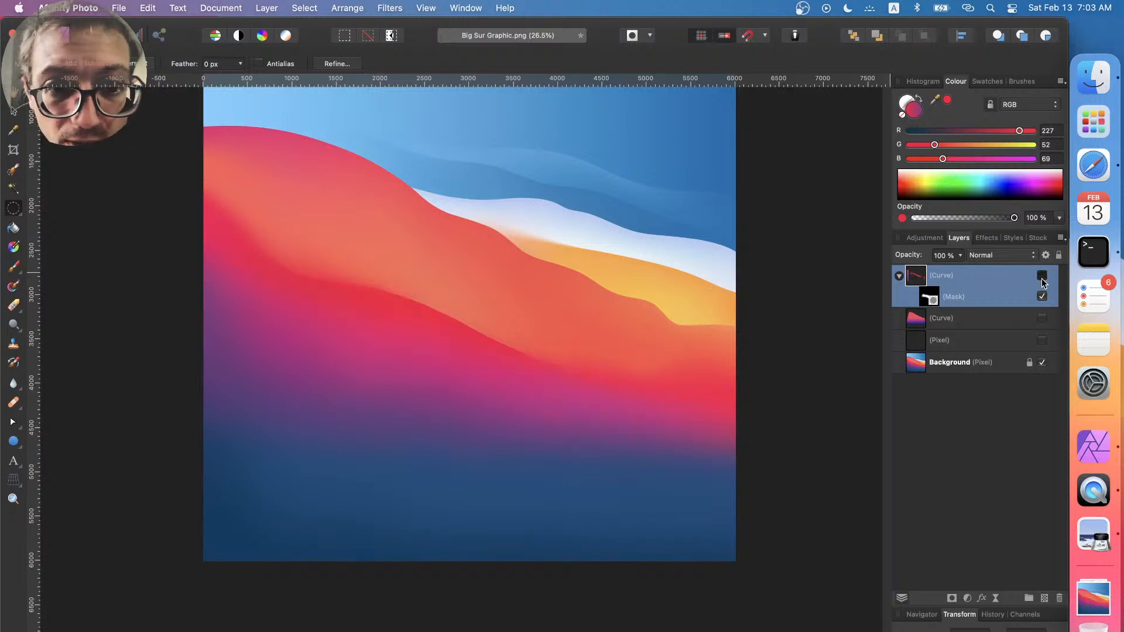
left_click(1041, 278)
left_click(1042, 278)
left_click(1042, 278)
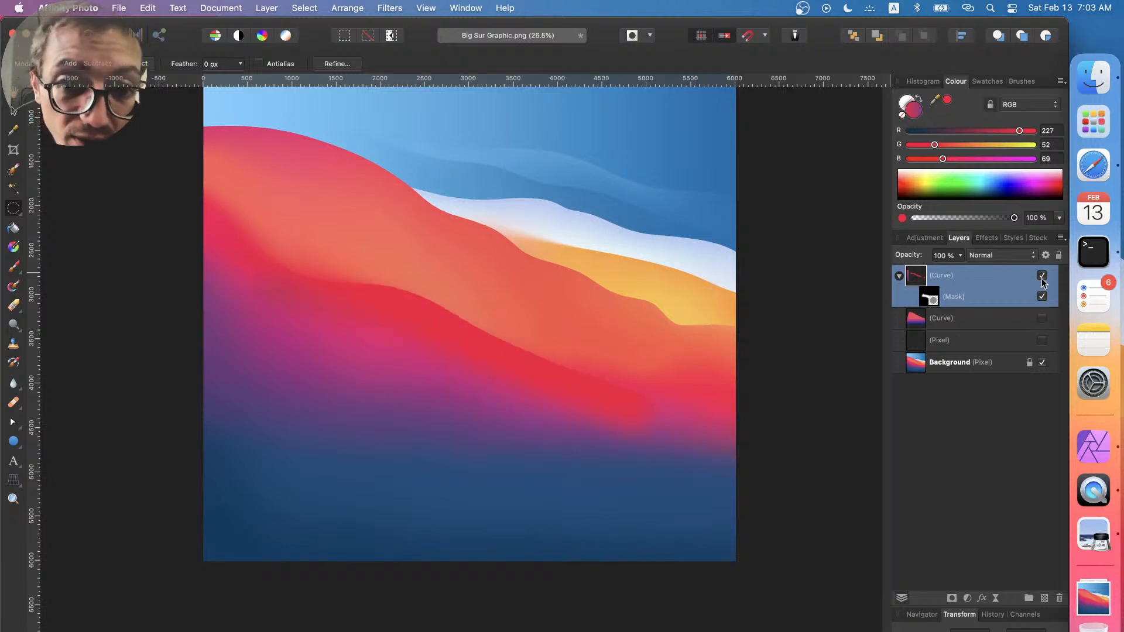
left_click(1042, 277)
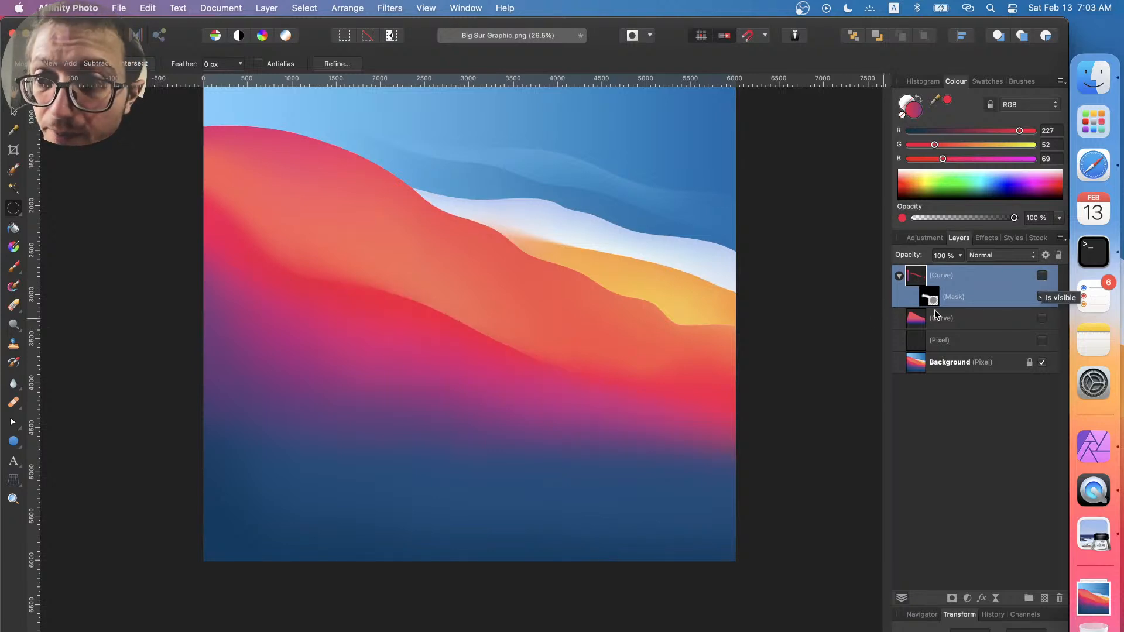
- Toggle the outer wave's curve on and off repeatedly to compare its gradient with the original wallpaper
left_click(953, 319)
left_click(1041, 318)
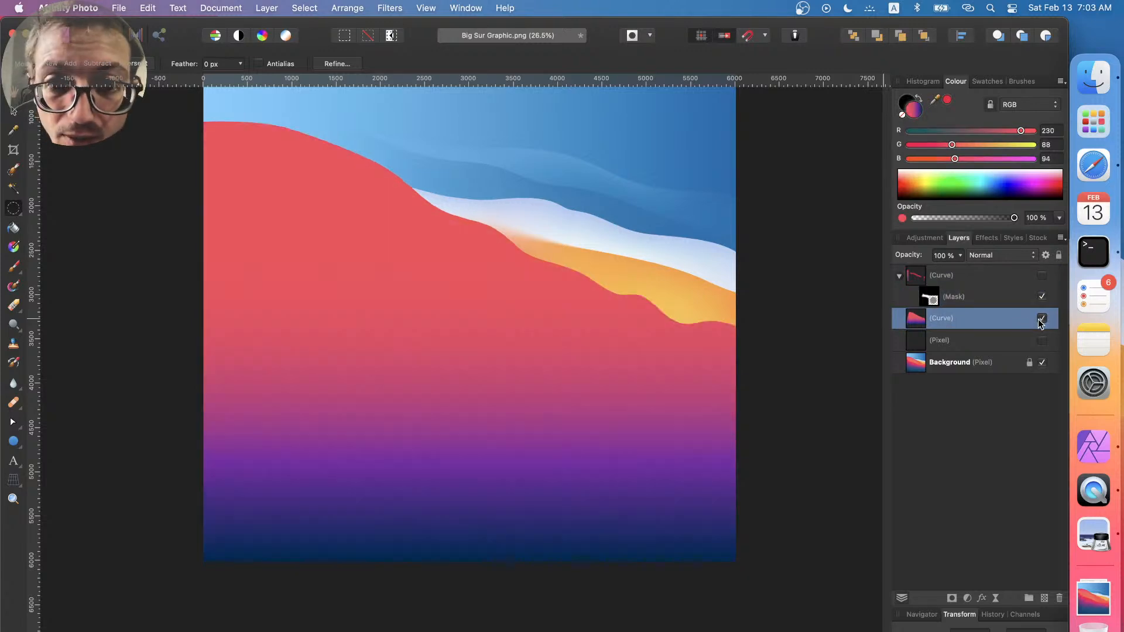
left_click(1041, 319)
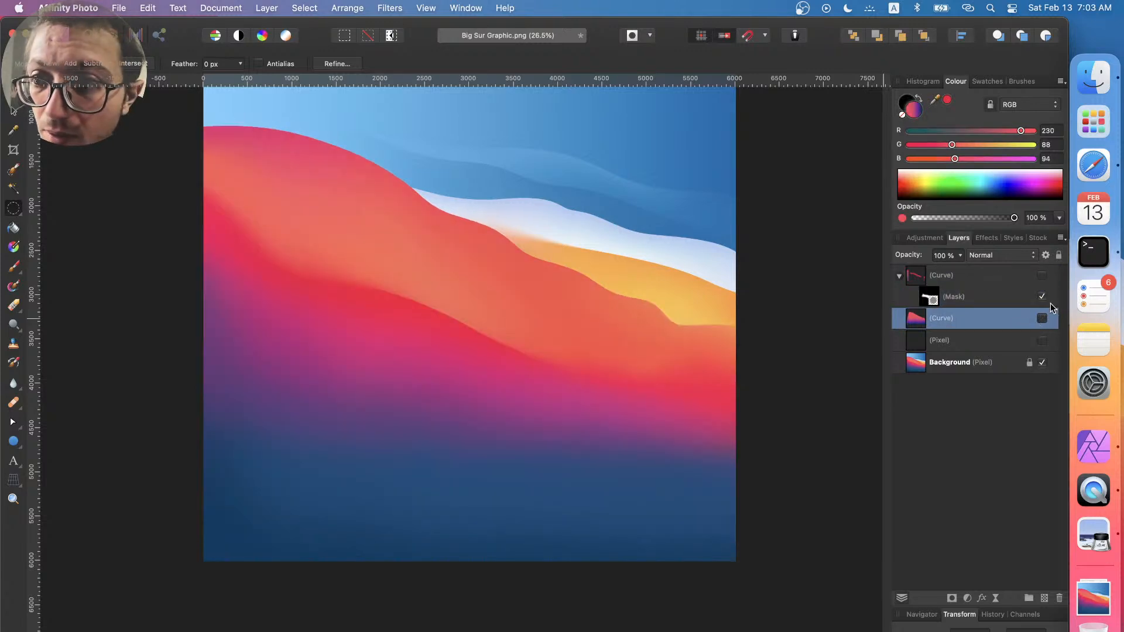
left_click(1046, 318)
left_click(1046, 319)
left_click(1046, 318)
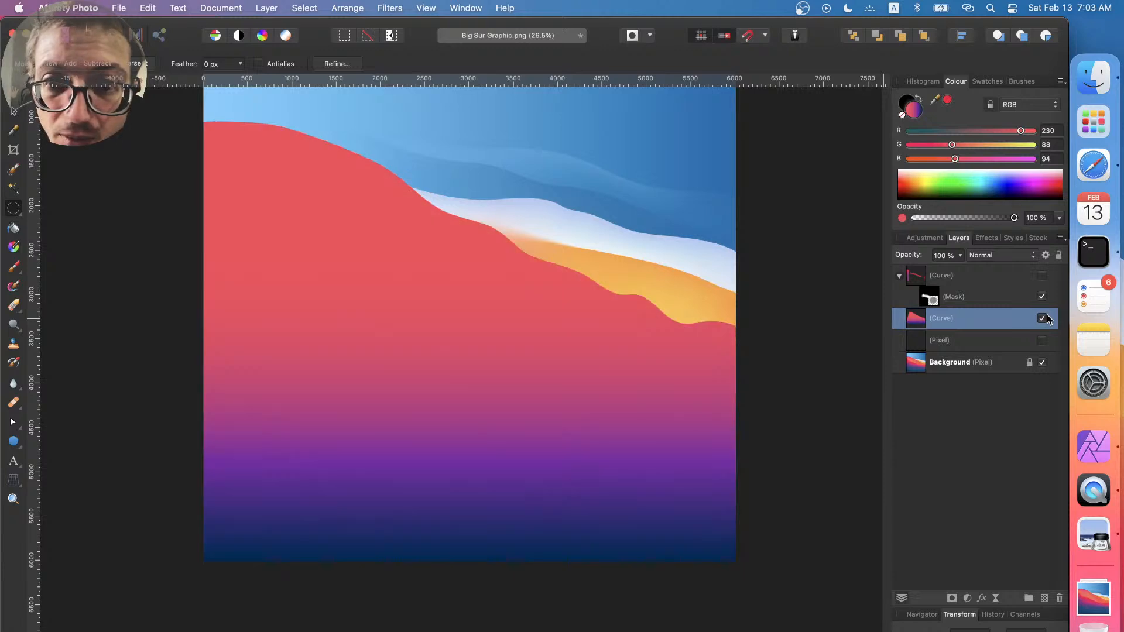
left_click(1047, 318)
left_click(1046, 318)
left_click(1047, 318)
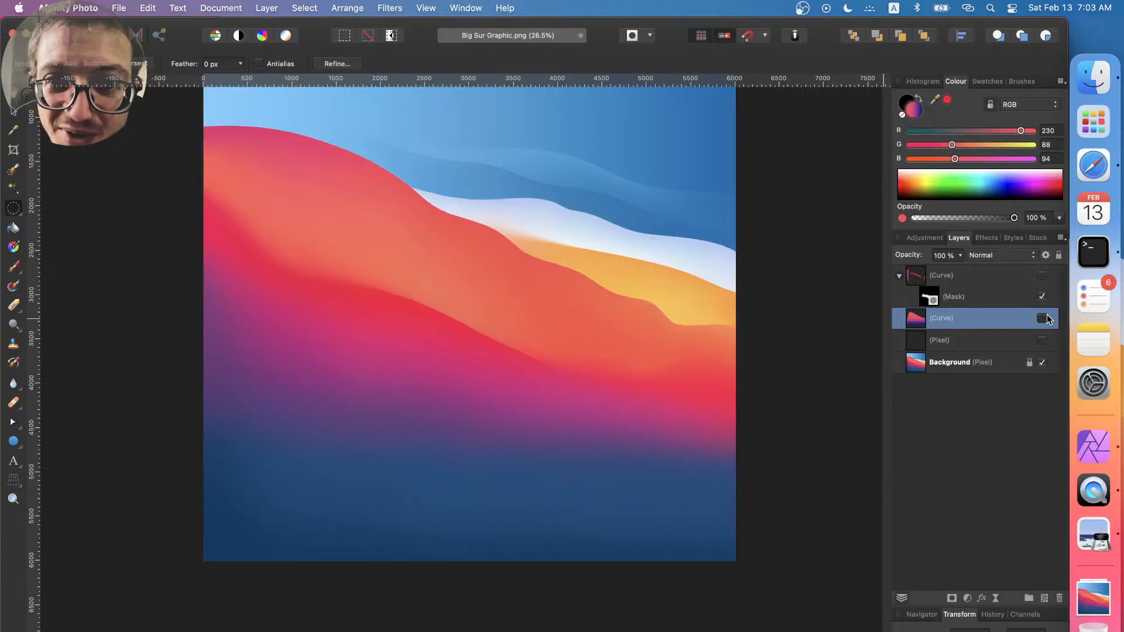
left_click(1046, 319)
left_click(1047, 318)
left_click(1046, 318)
left_click(1046, 318)
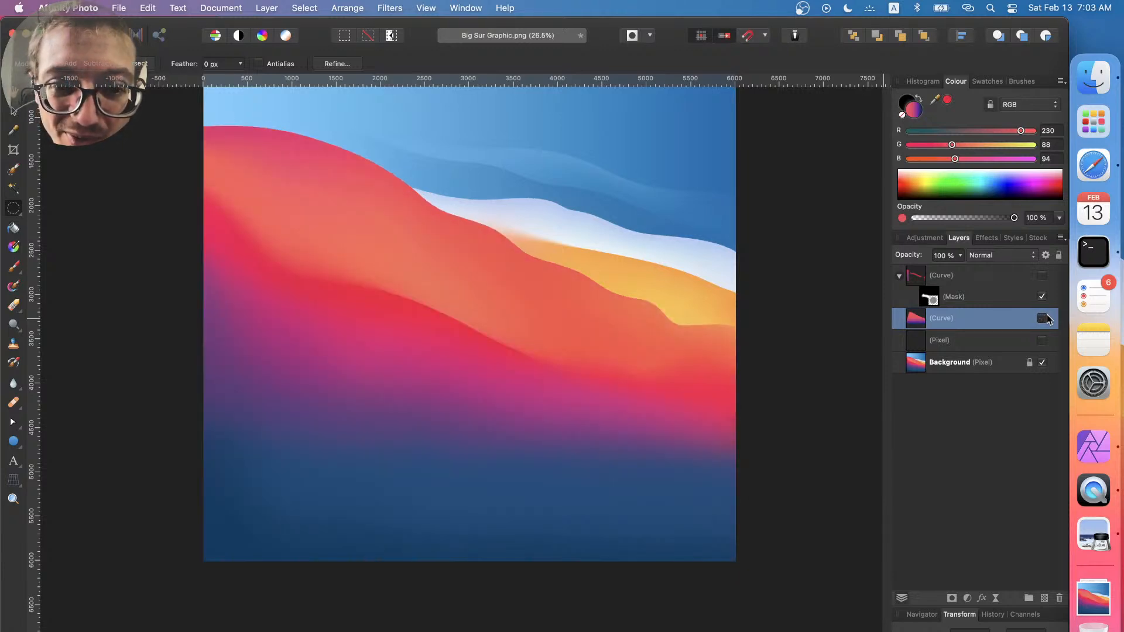
- Show the outer wave's curve and the masked inner curve together, and select the inner curve
left_click(1046, 319)
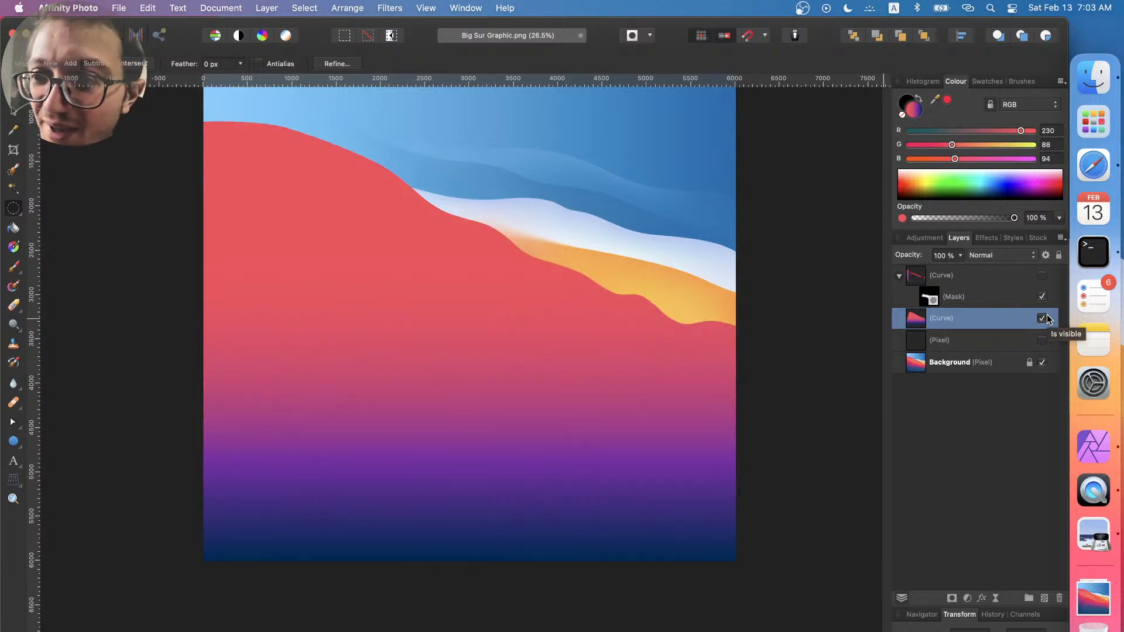
left_click(1042, 276)
left_click(1043, 276)
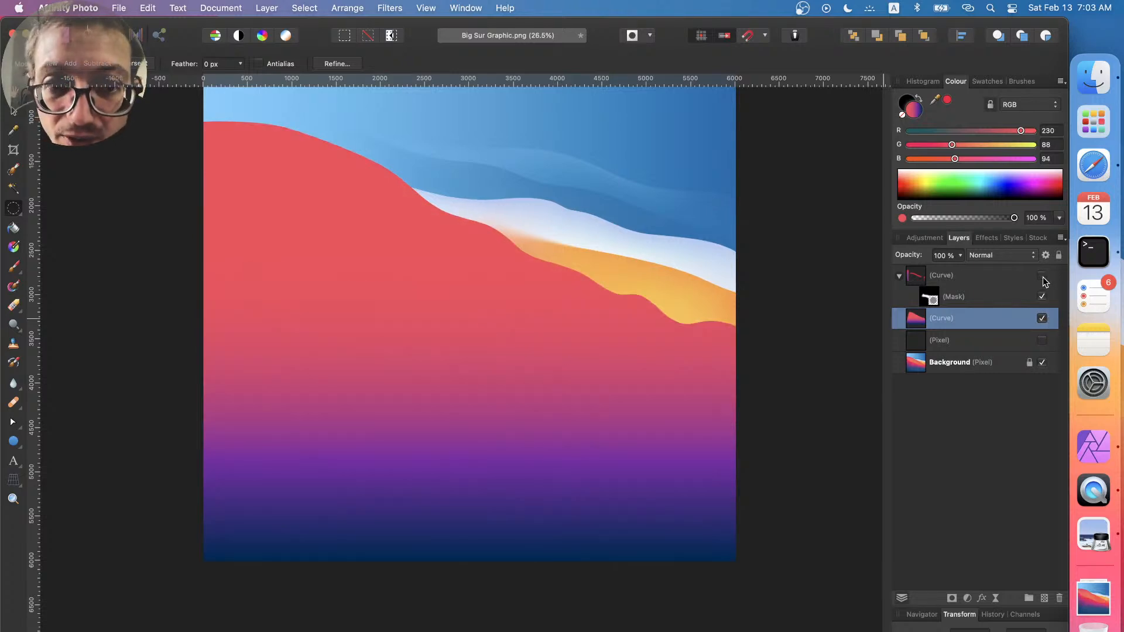
left_click(1043, 276)
left_click(970, 280)
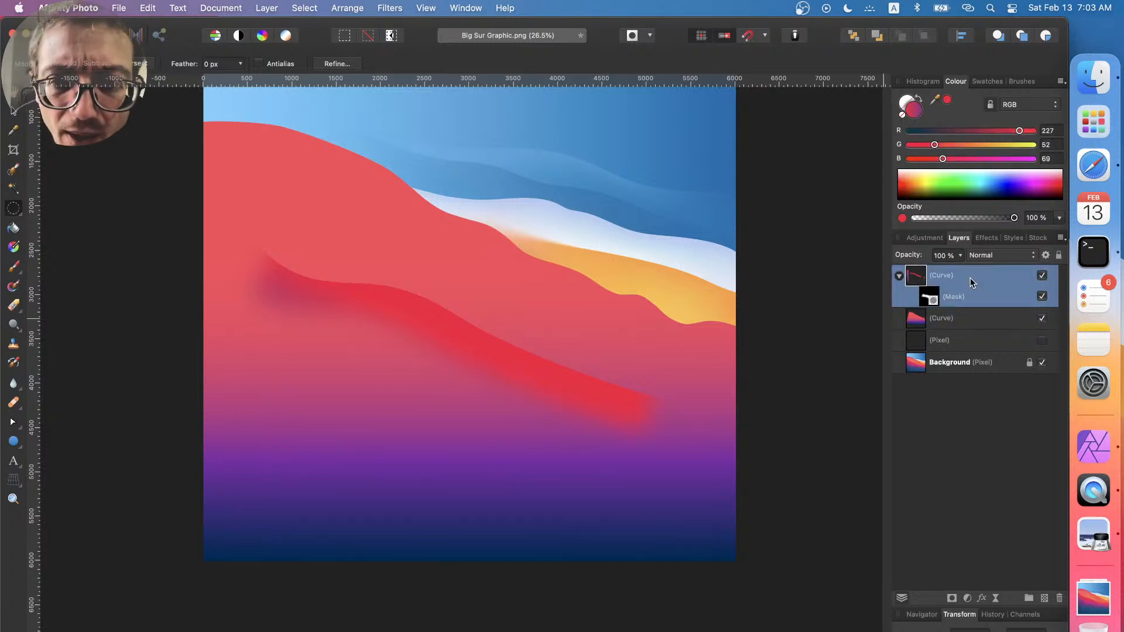
left_click(933, 300)
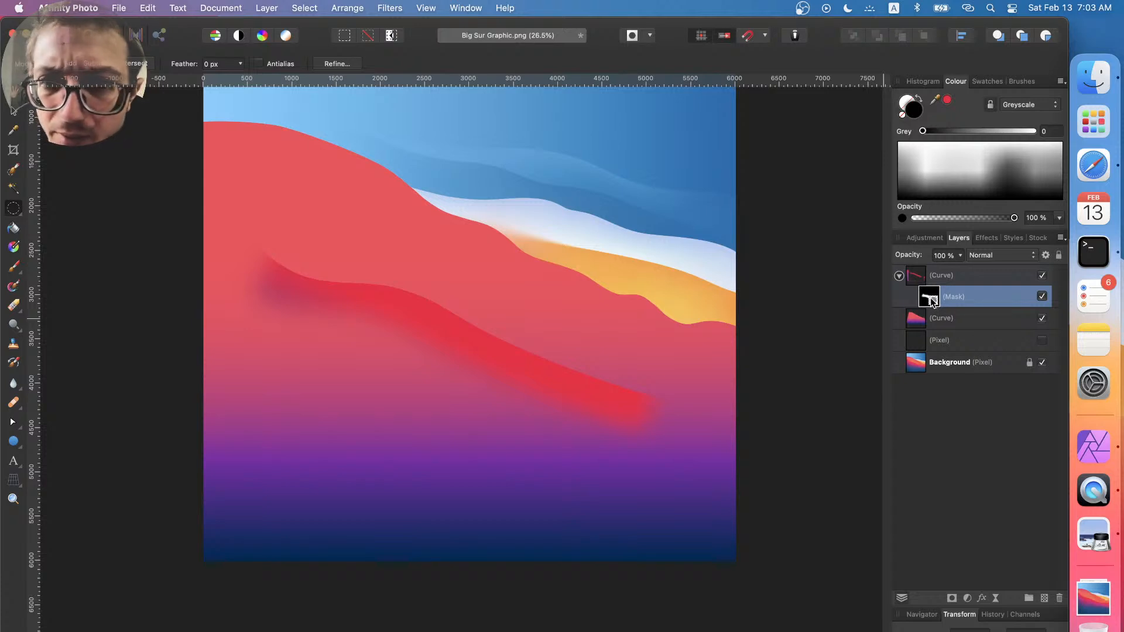
key("q")
key("q")
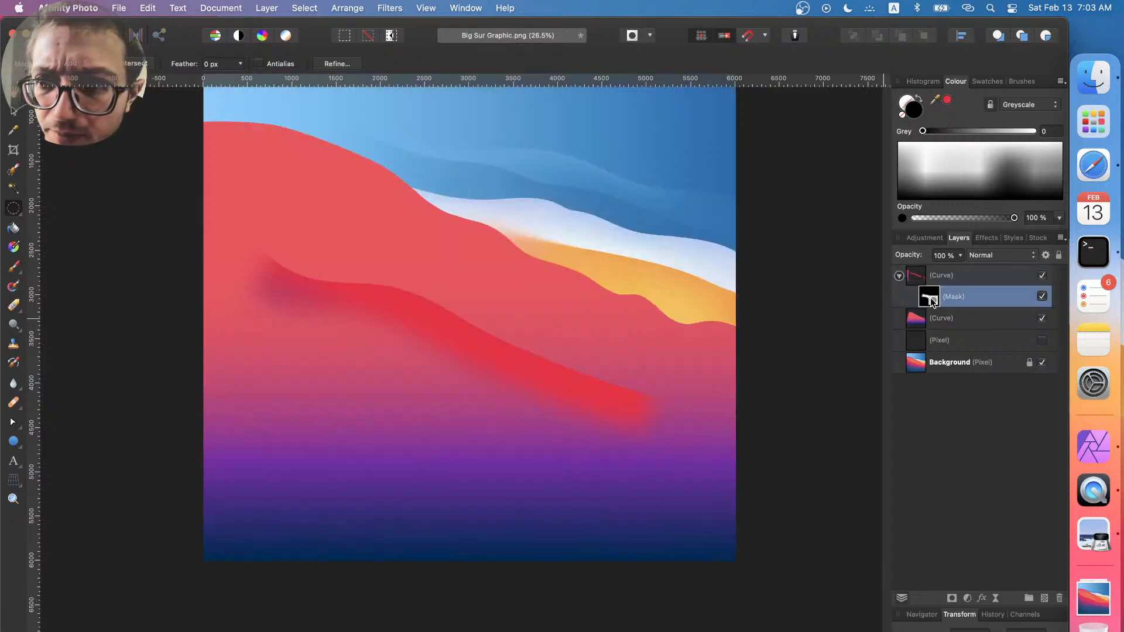
left_click(963, 298)
left_click(928, 304)
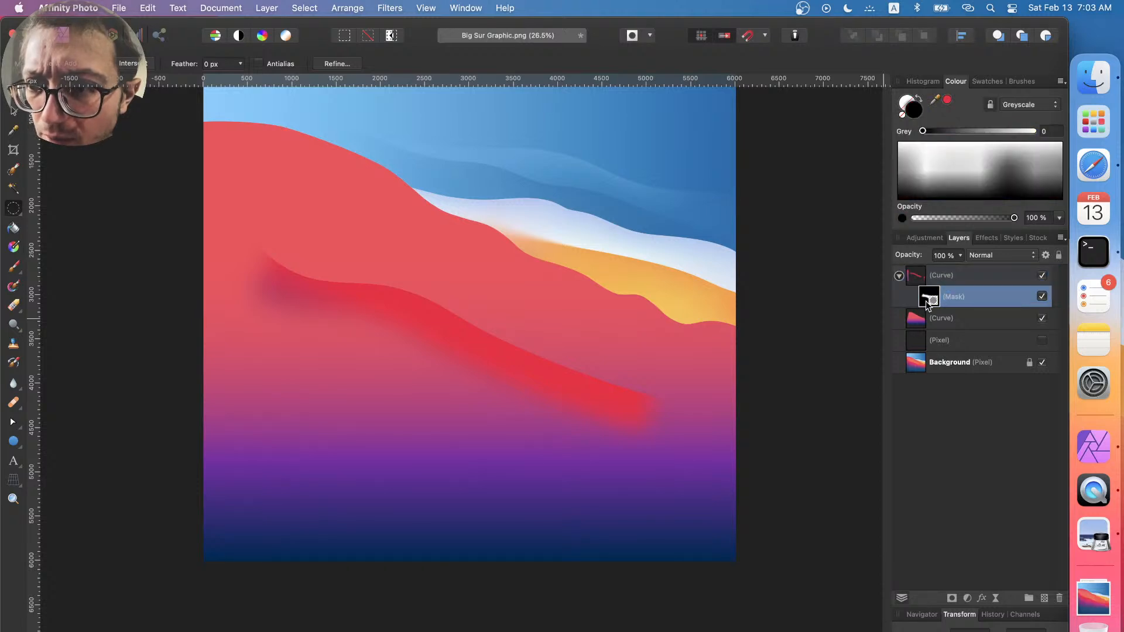
right_click(927, 303)
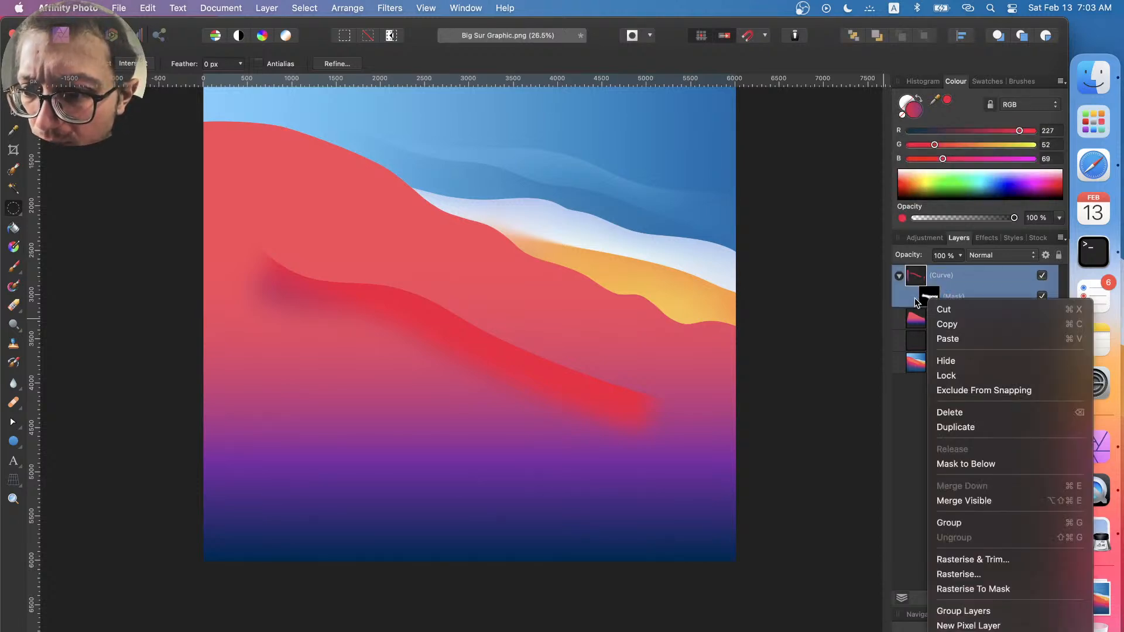
key("Escape")
left_click(934, 297)
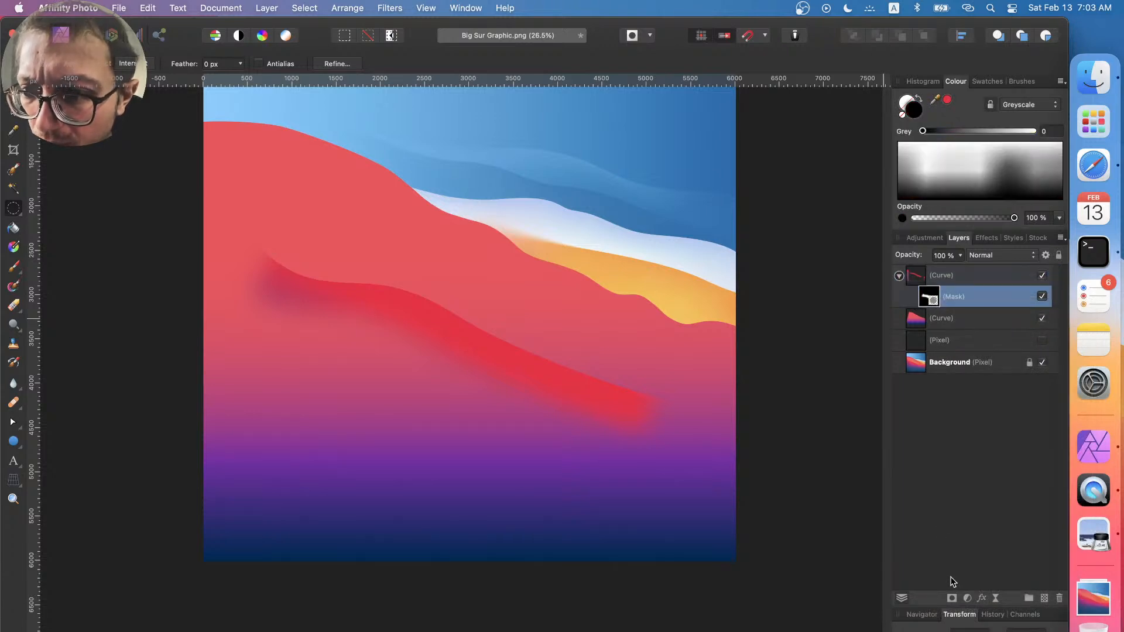
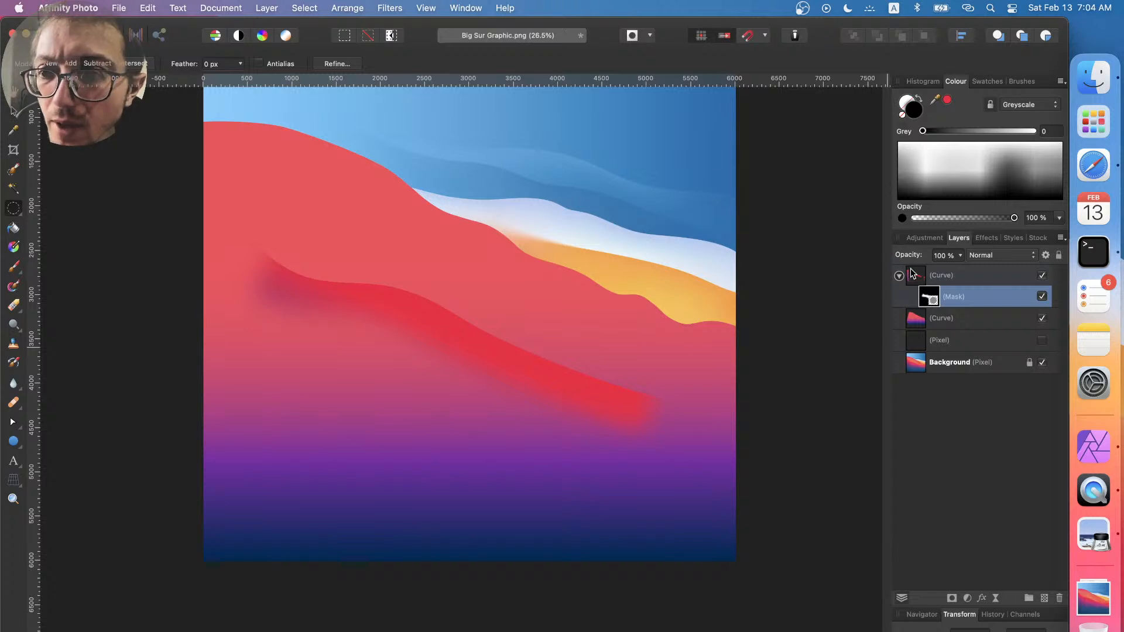
- Shorten the masked inner curve's linear gradient to a slanted span starting just below the middle of its wavy edge
left_click(912, 273)
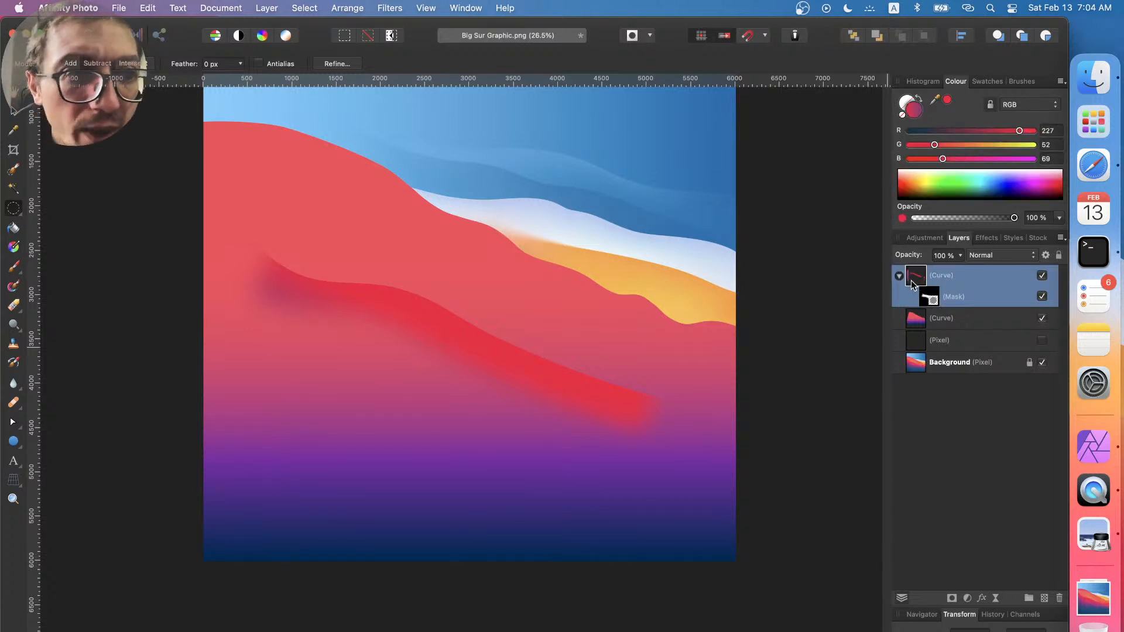
left_click(19, 117)
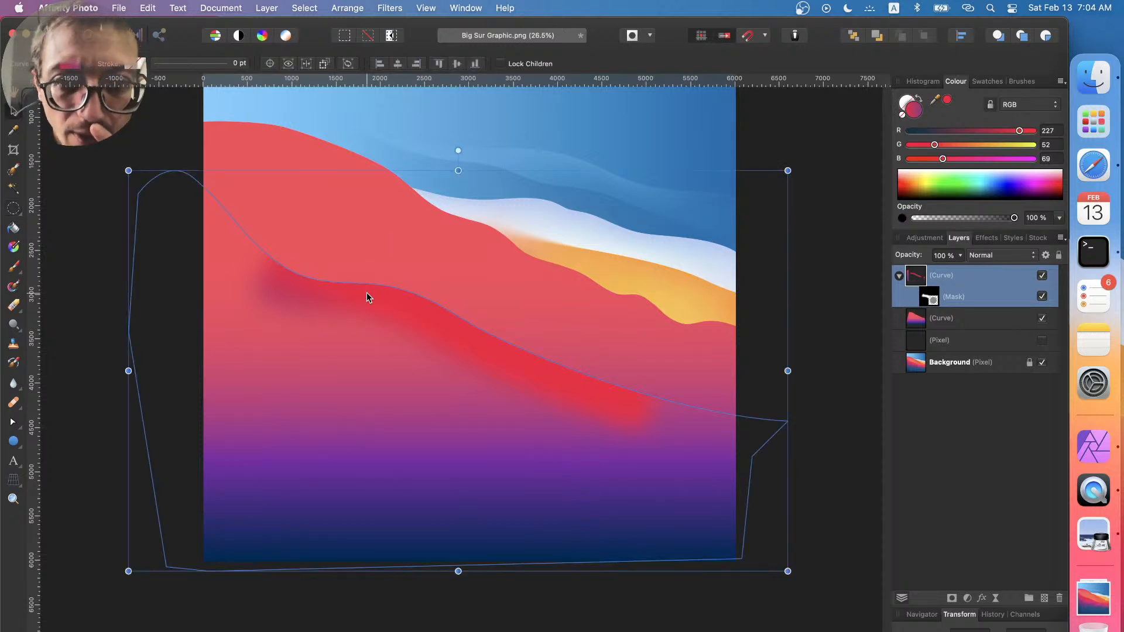
left_click(76, 65)
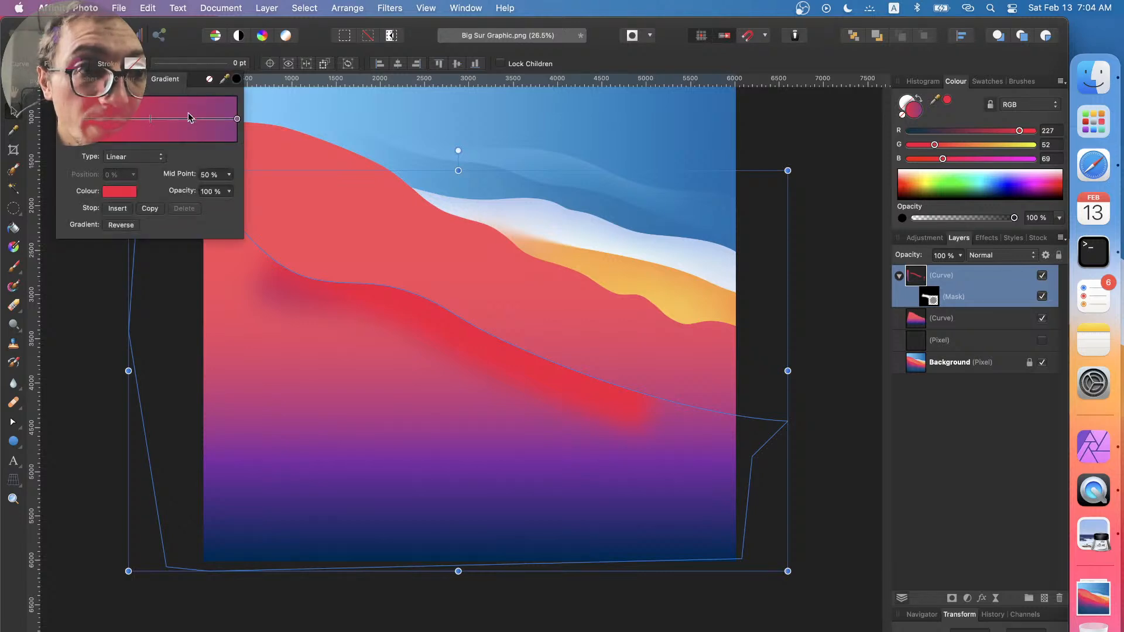
left_click(14, 249)
mouse_move(368, 391)
left_mouse_down()
mouse_move(449, 422)
mouse_move(417, 422)
mouse_move(374, 394)
mouse_move(377, 404)
left_mouse_up()
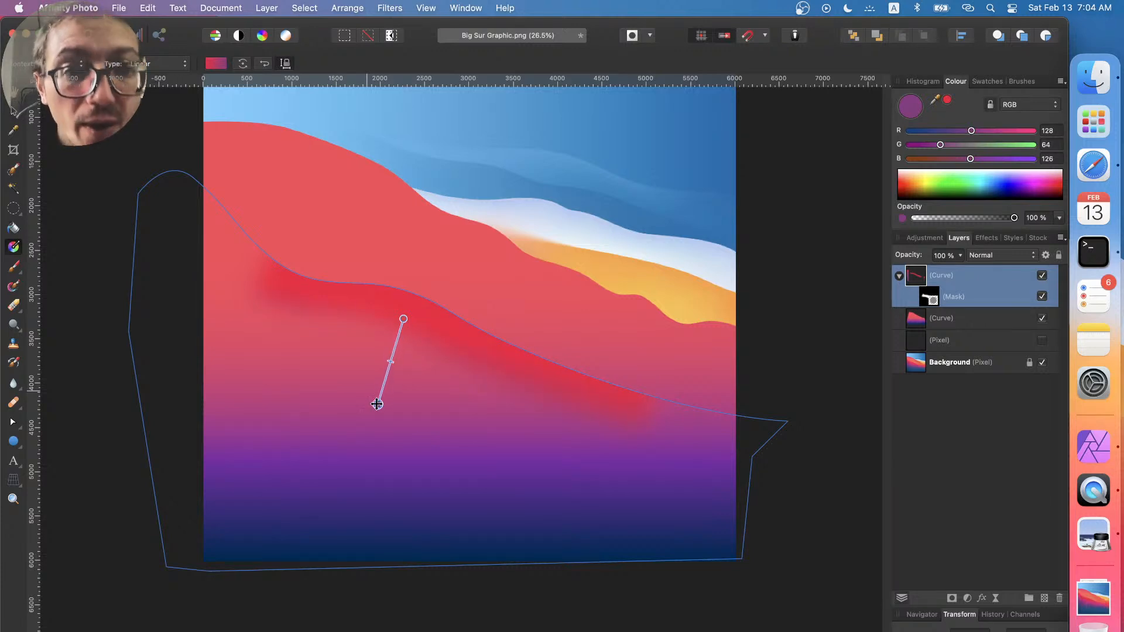
left_click_drag(403, 319, 418, 301)
left_click_drag(378, 408, 397, 365)
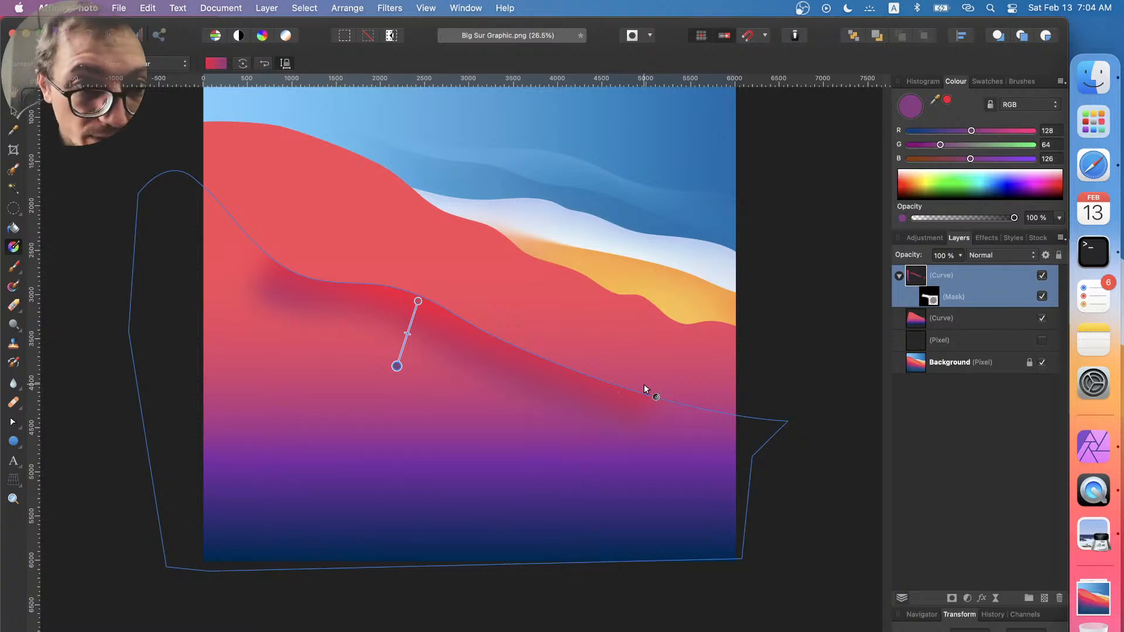
left_click_drag(417, 305, 414, 315)
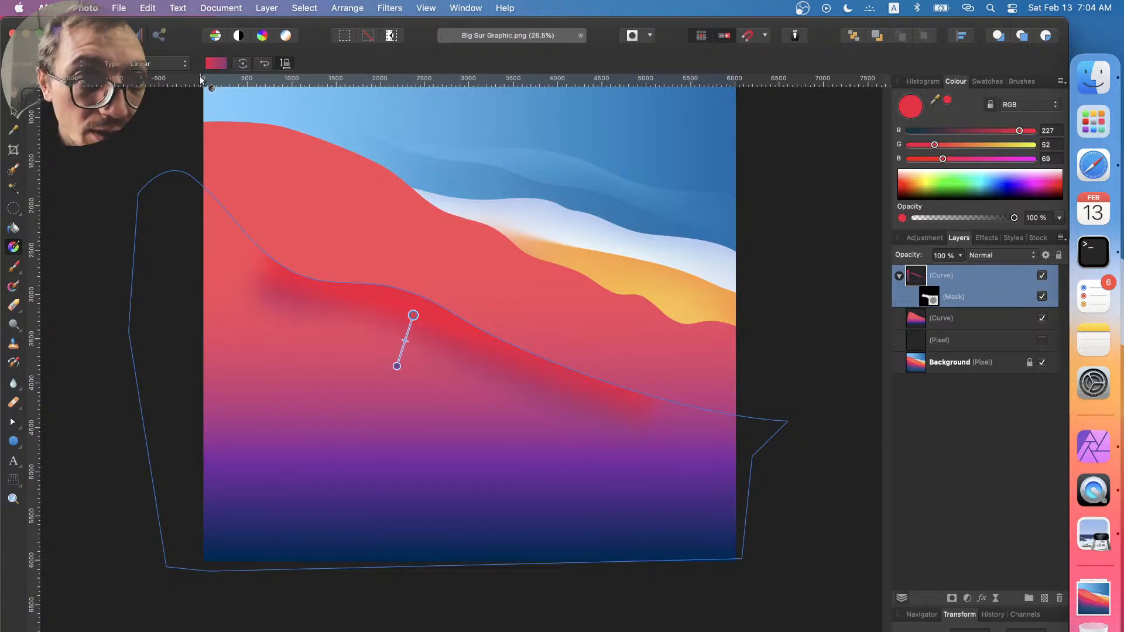
- Recolour the end stop of the inner curve's gradient with a pink sampled from the outer wave beneath the band
left_click(215, 63)
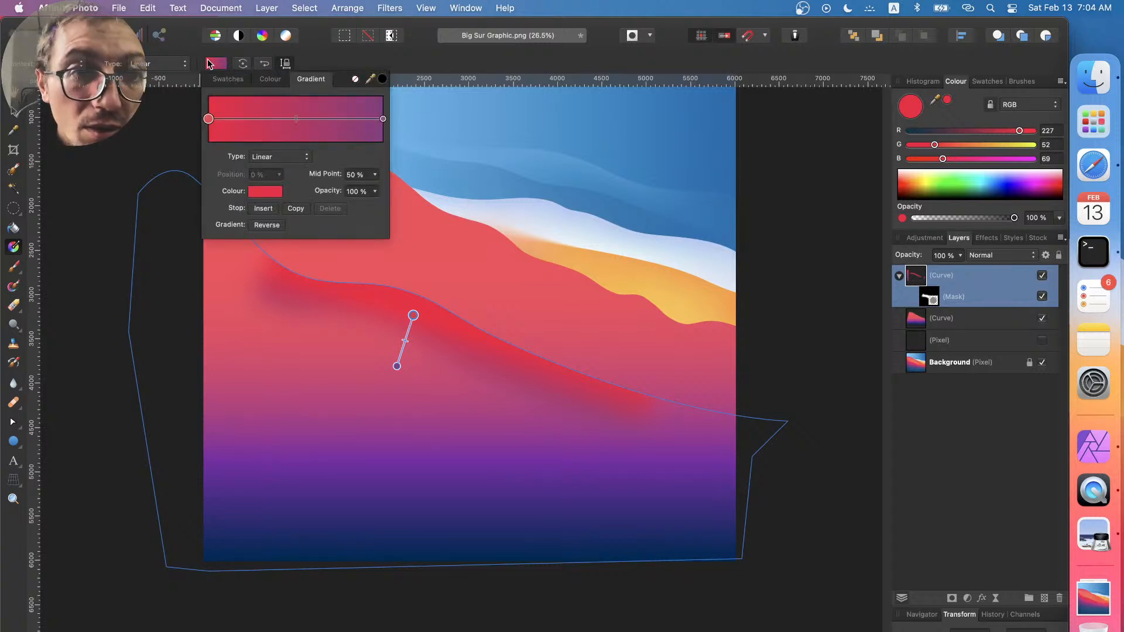
left_click(382, 119)
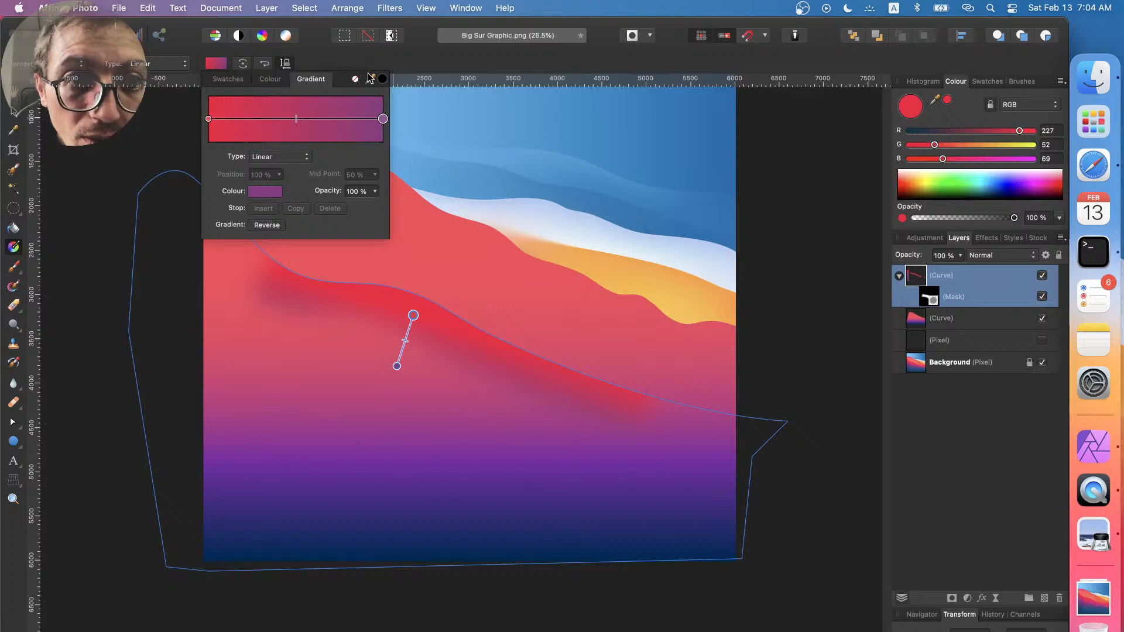
left_click_drag(369, 78, 442, 391)
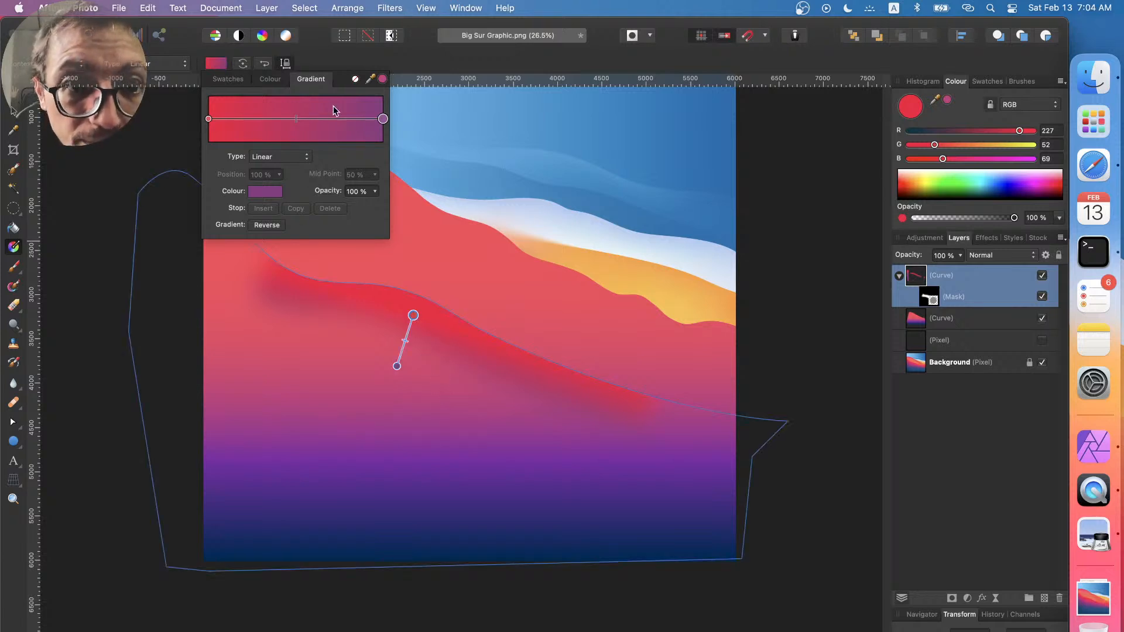
left_click(383, 78)
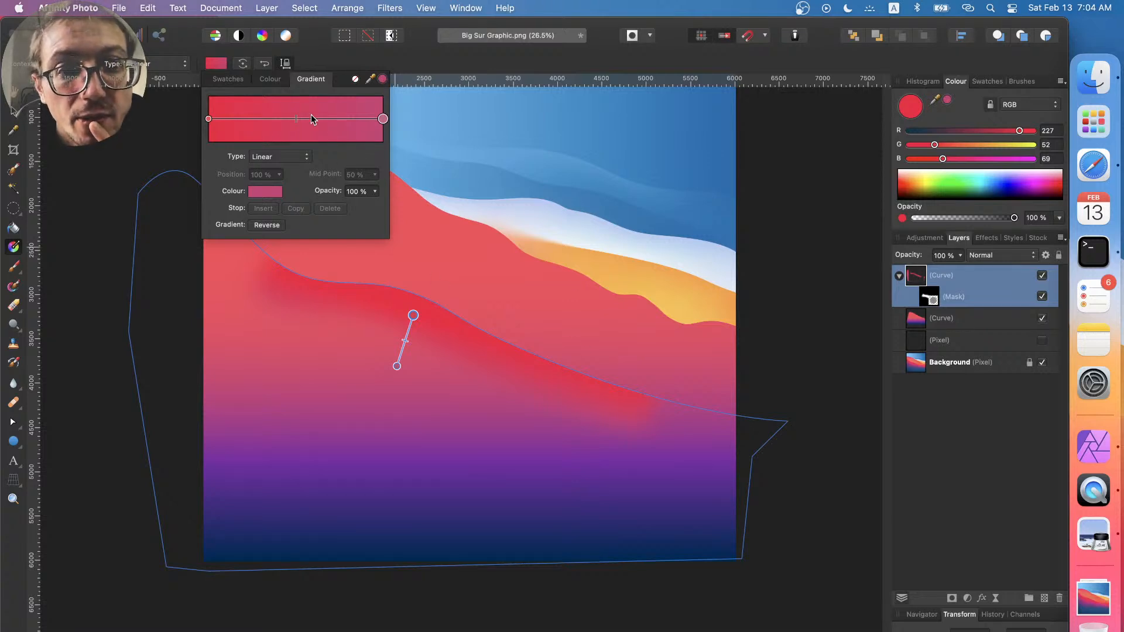
- Try the sampled pink as the start stop colour of the inner curve's gradient
left_click(209, 119)
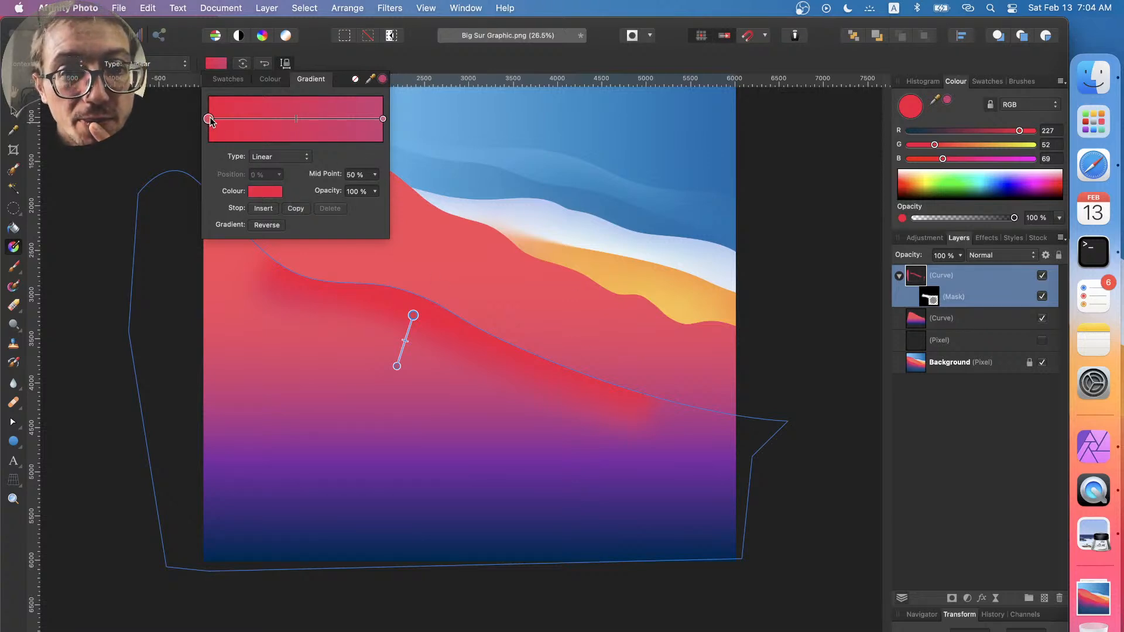
left_click(267, 194)
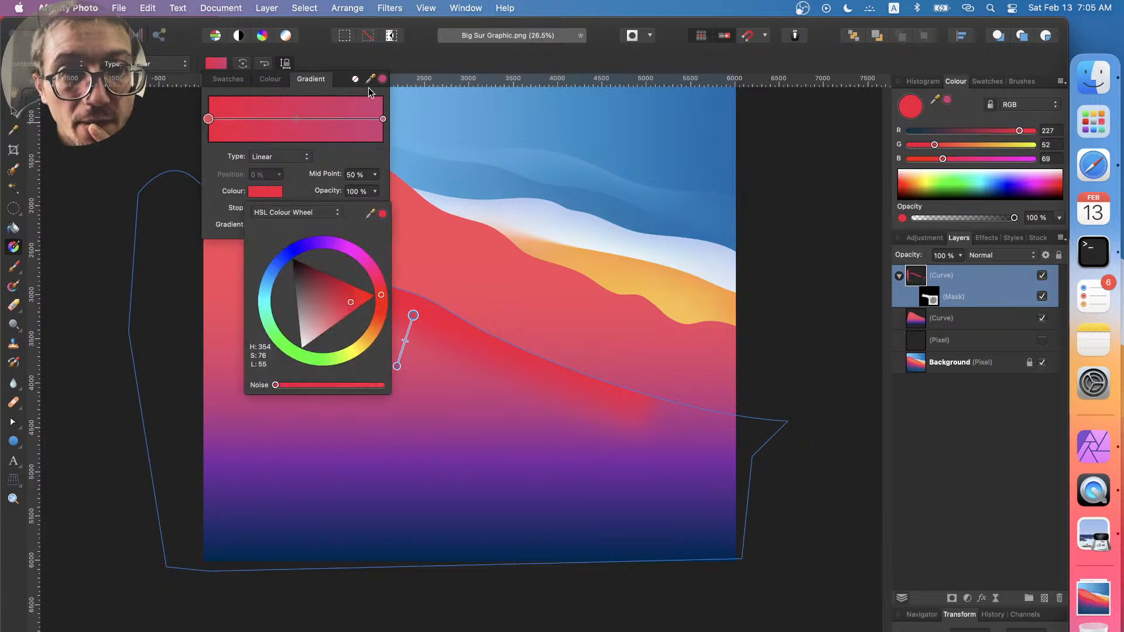
left_click(380, 78)
left_click(380, 79)
left_click_drag(370, 80, 494, 333)
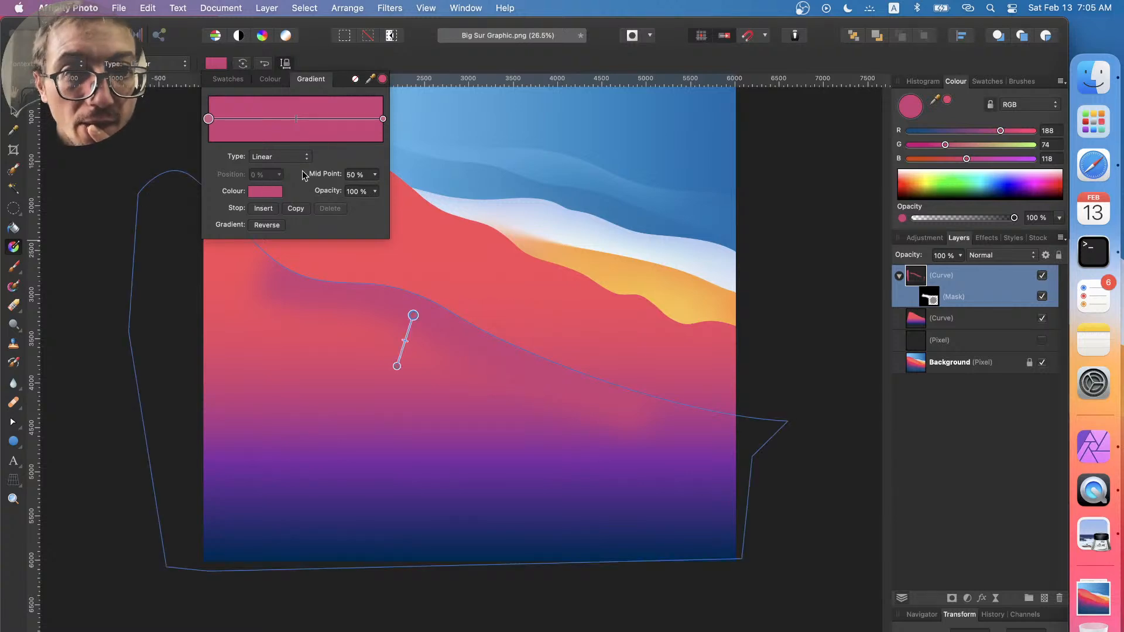
key("super+z")
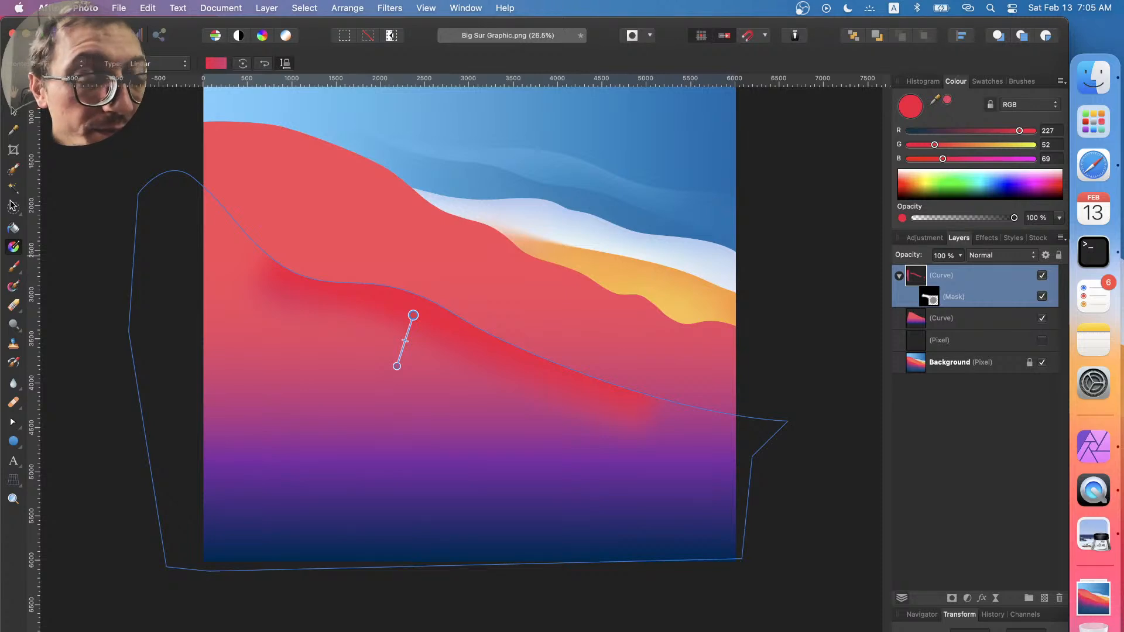
- Load the masked inner curve's visible band as a pixel selection and smooth the selection's corners
left_click(914, 278, "super")
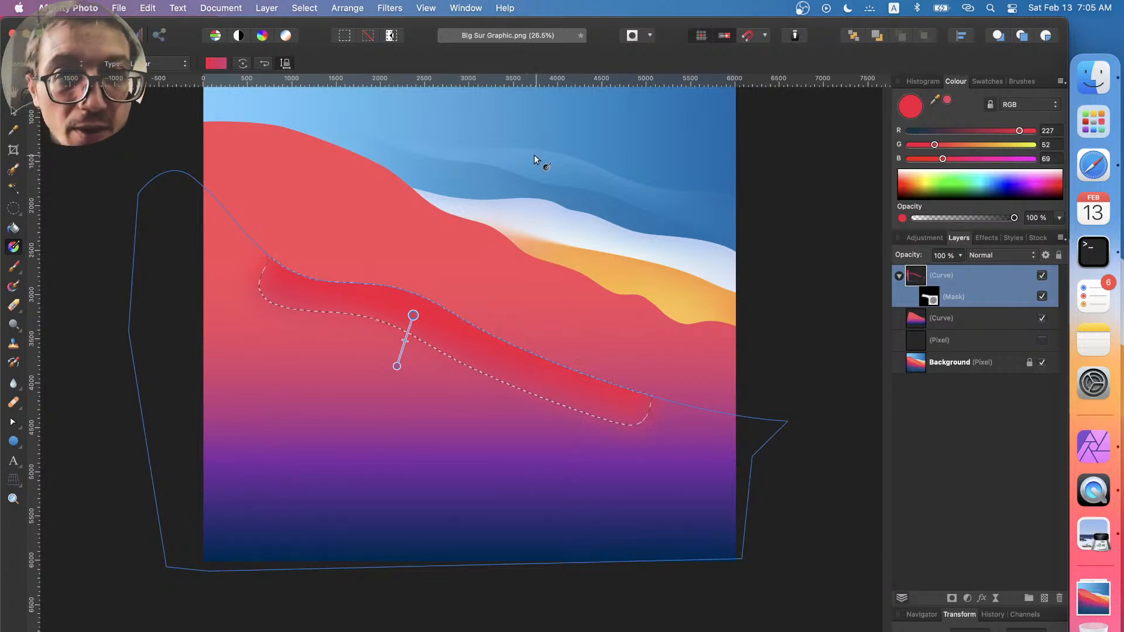
left_click(305, 7)
mouse_move(326, 6)
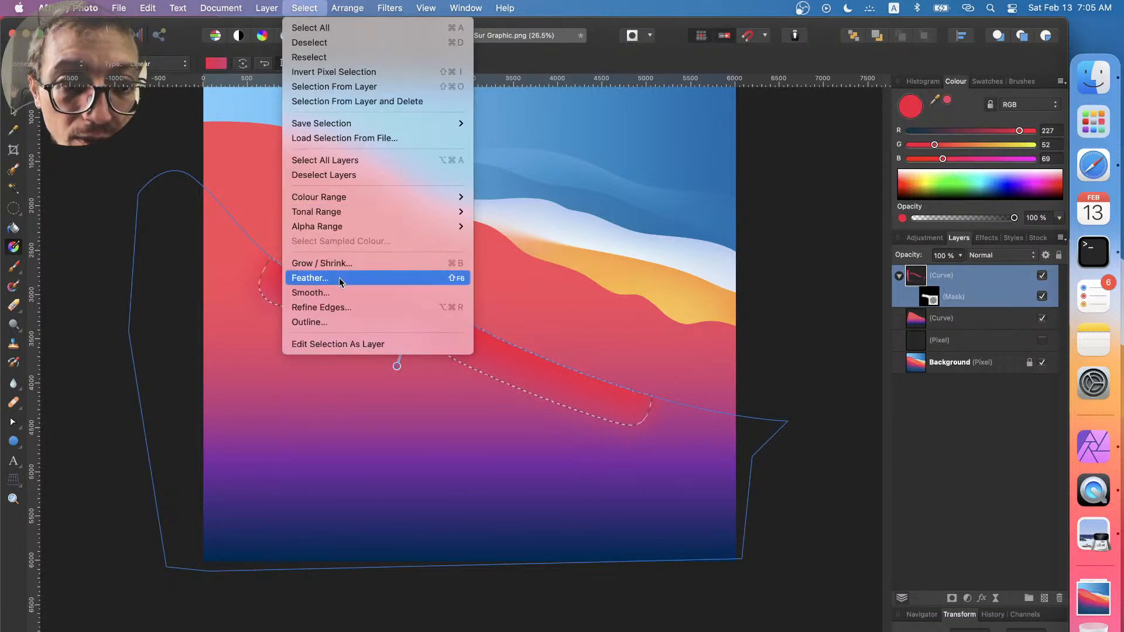
left_click(345, 292)
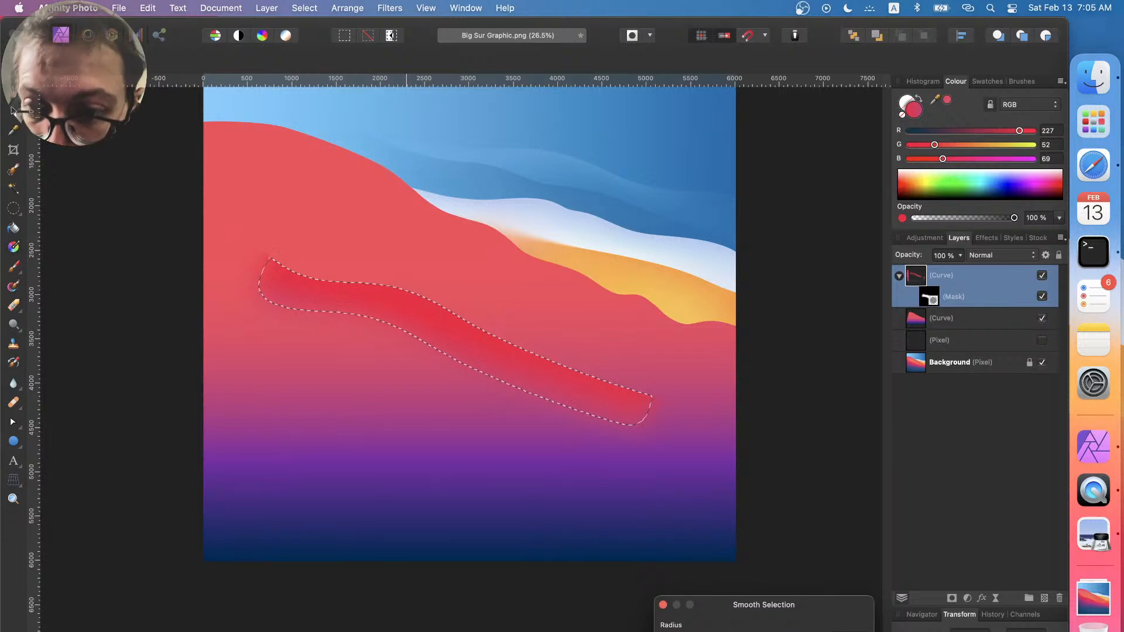
left_click(846, 631)
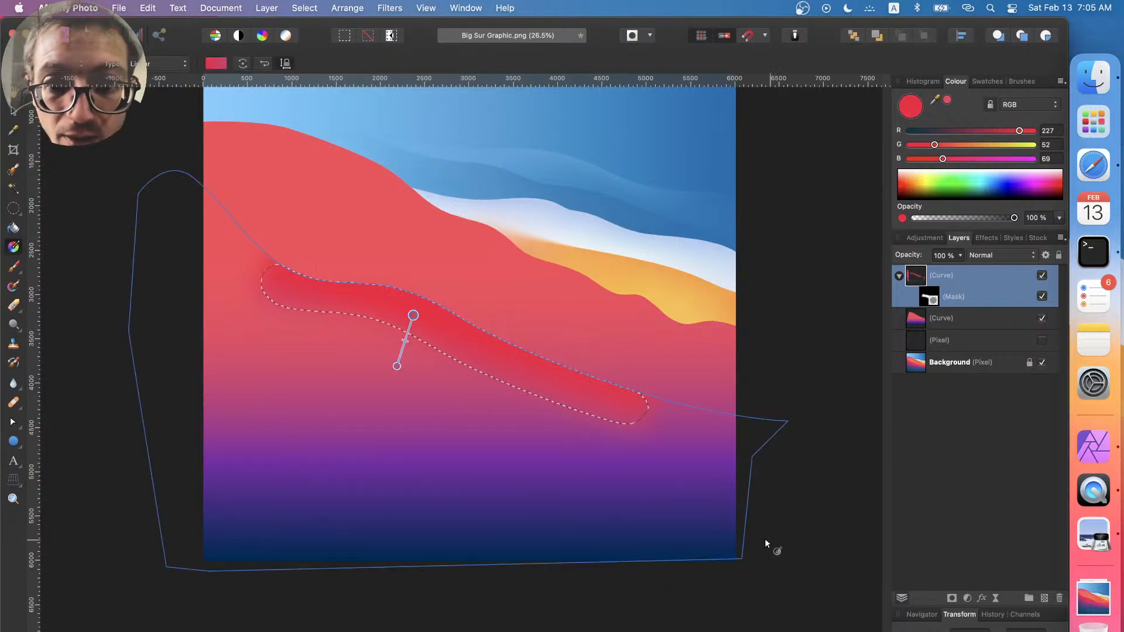
- Shrink the smoothed band selection slightly inward from the inner wave's edges
left_click(304, 7)
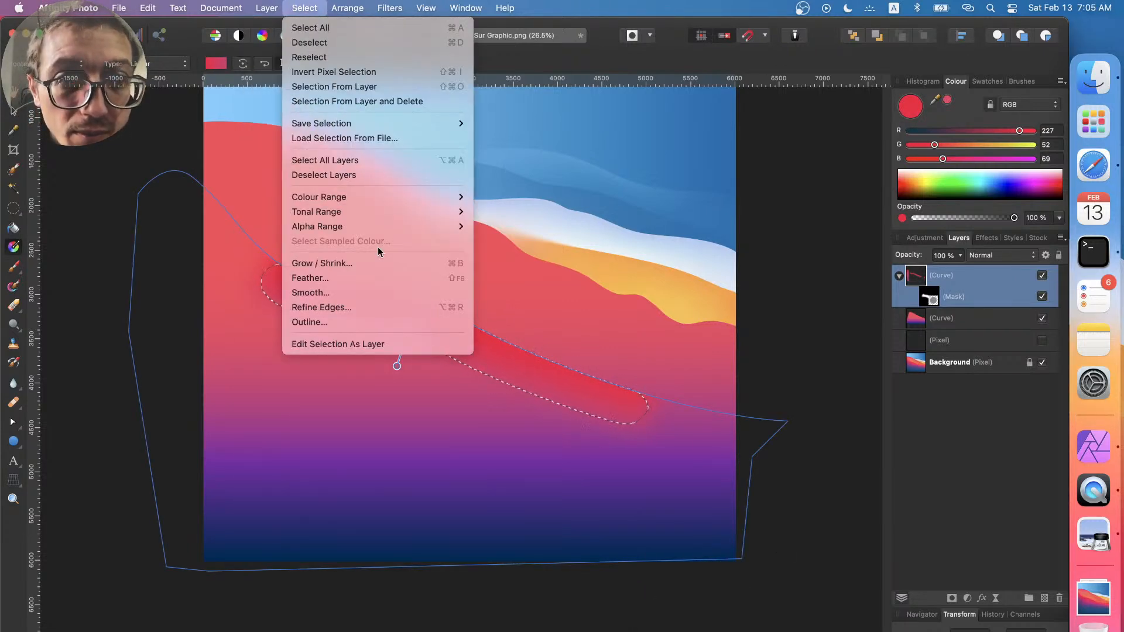
left_click(363, 263)
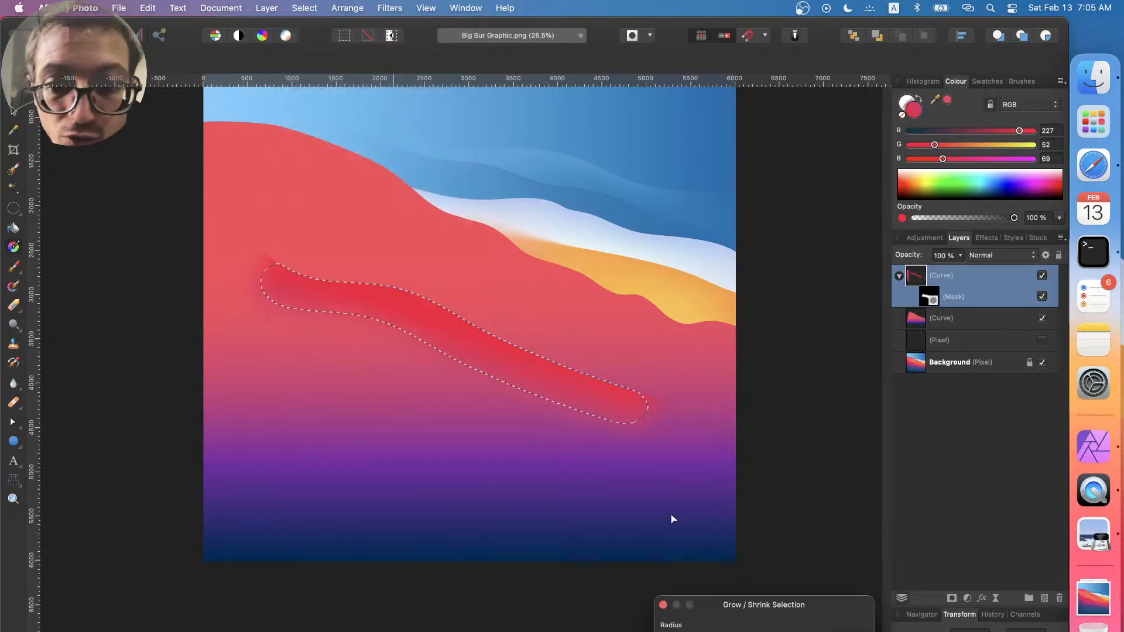
mouse_move(733, 631)
left_mouse_down()
mouse_move(699, 631)
mouse_move(715, 631)
left_mouse_up()
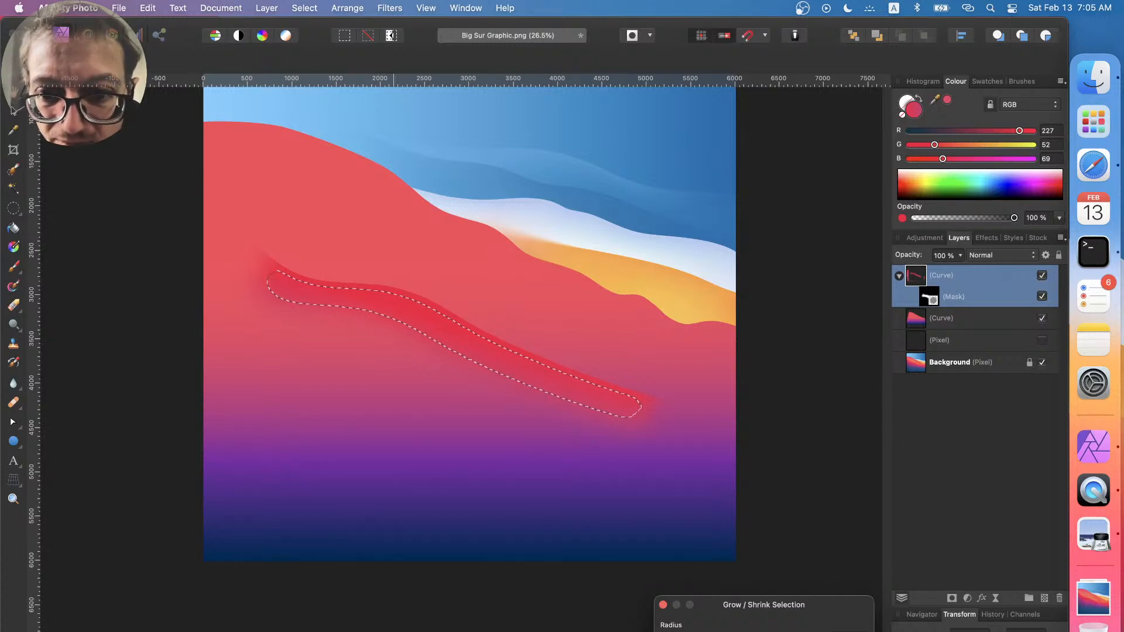
left_click(835, 631)
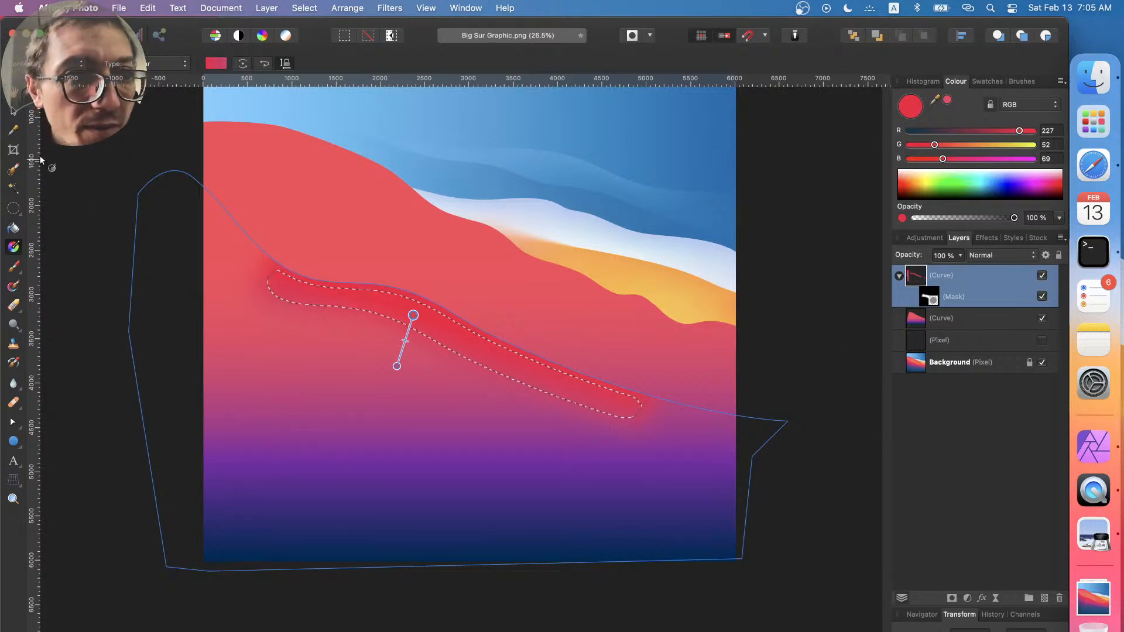
- Try moving the selected band of the inner wave slightly up and to the left
key("v")
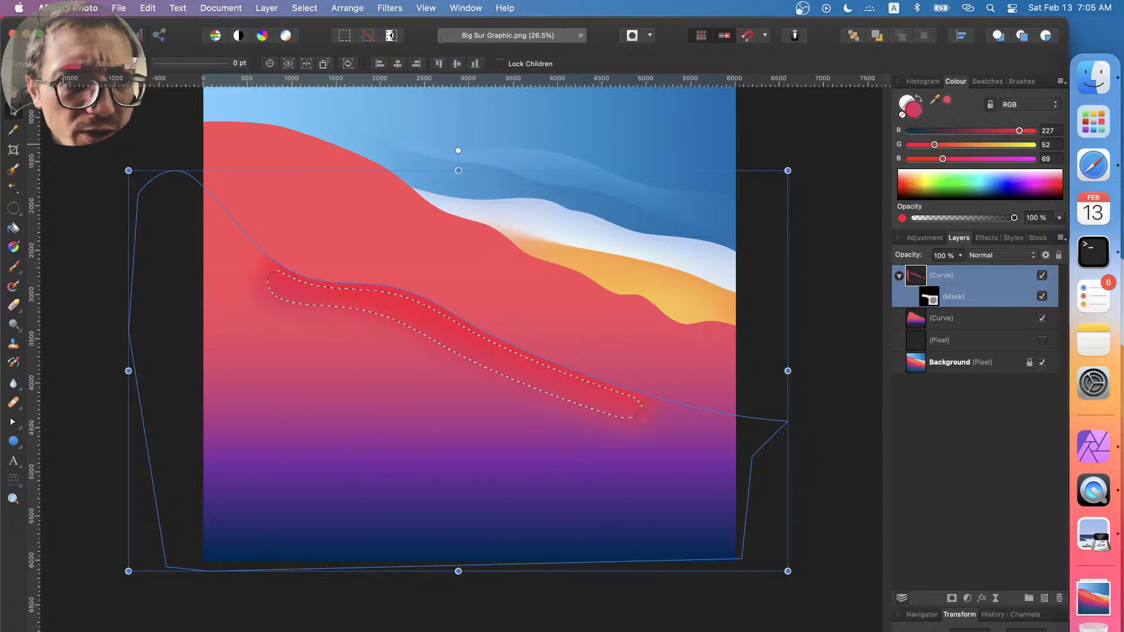
key("h")
left_click_drag(447, 321, 447, 376)
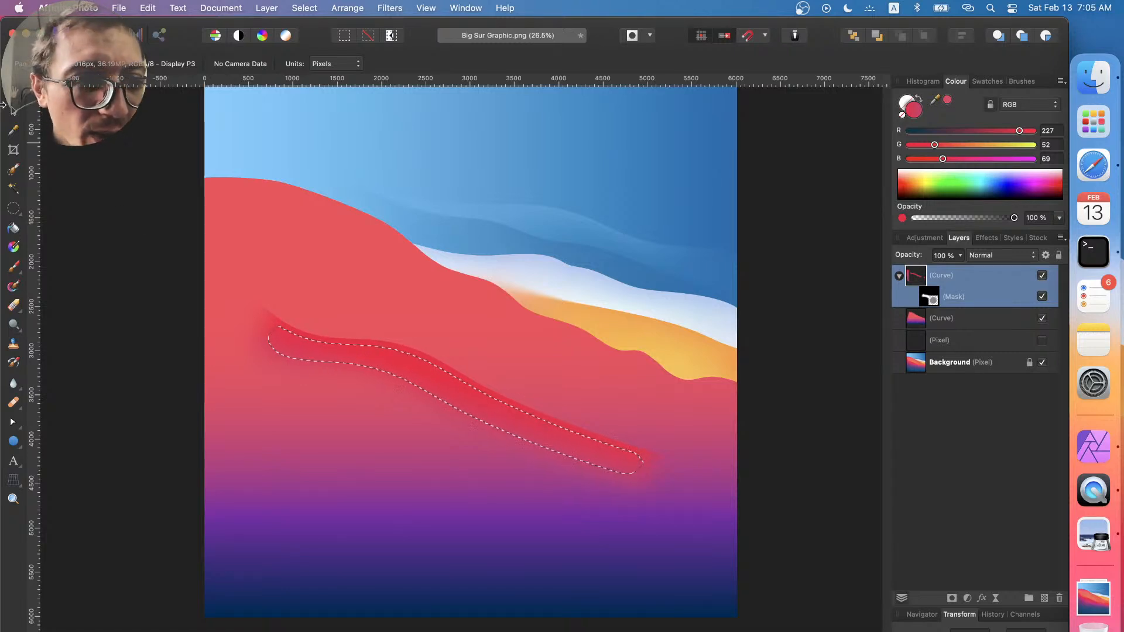
left_click(13, 110)
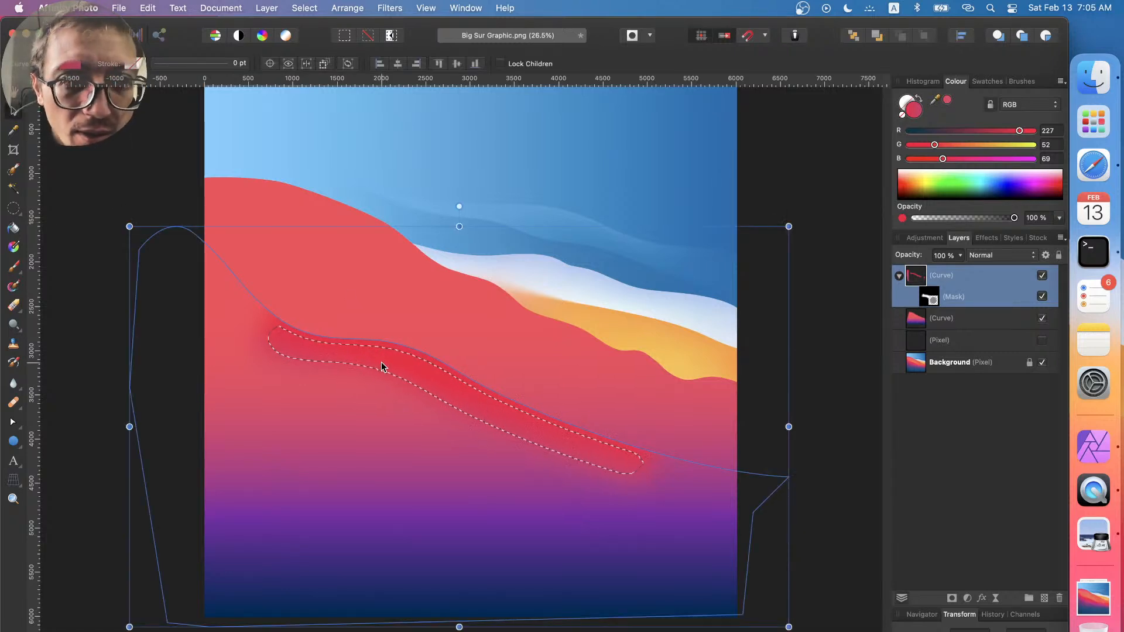
mouse_move(381, 362)
left_mouse_down()
mouse_move(382, 339)
mouse_move(376, 354)
left_mouse_up()
key("super+z")
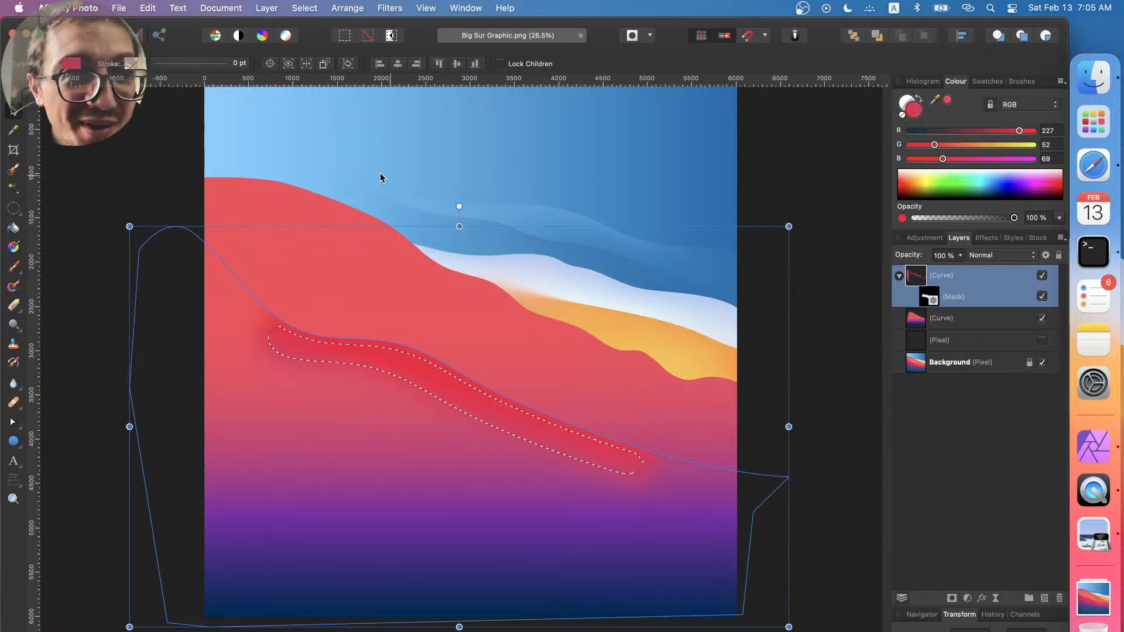
left_click(12, 208)
left_click(58, 226)
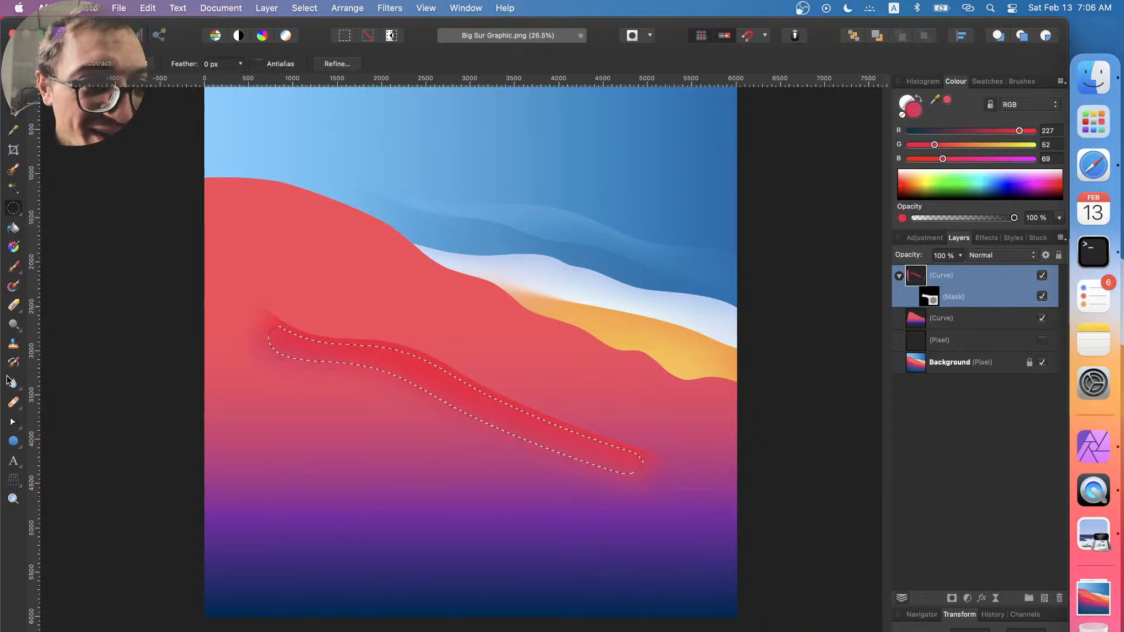
key("a")
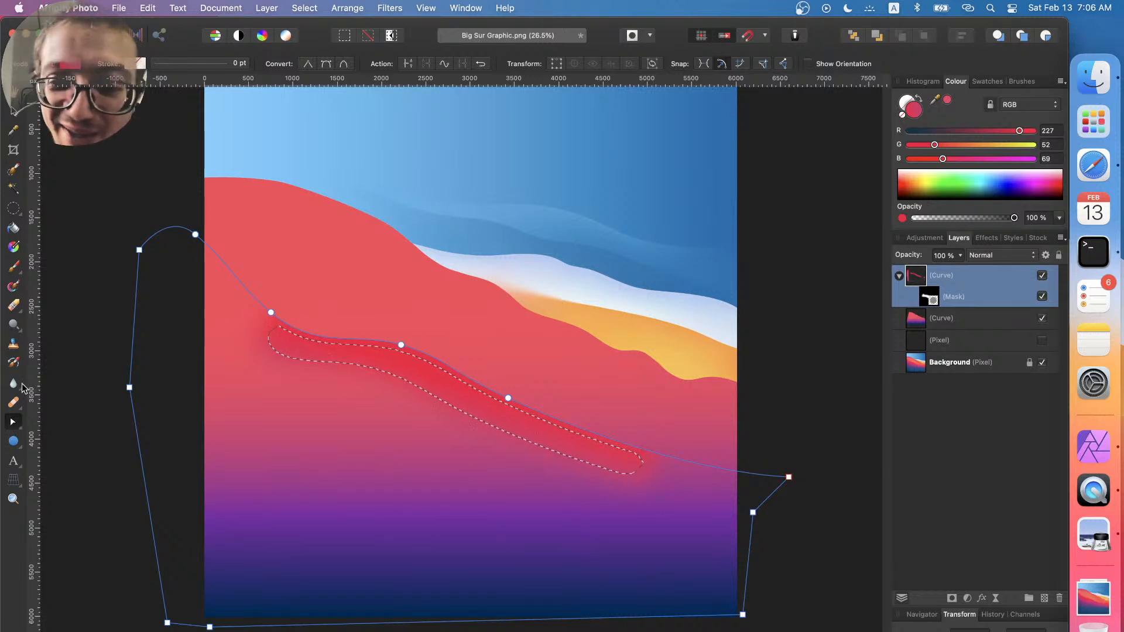
left_click(12, 113)
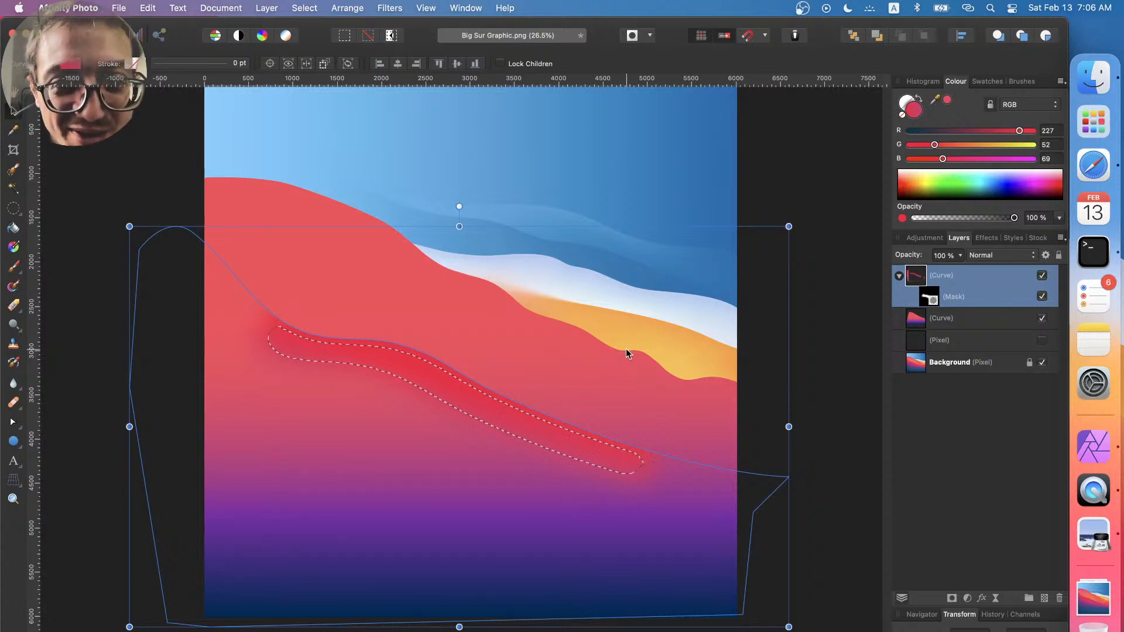
key("super")
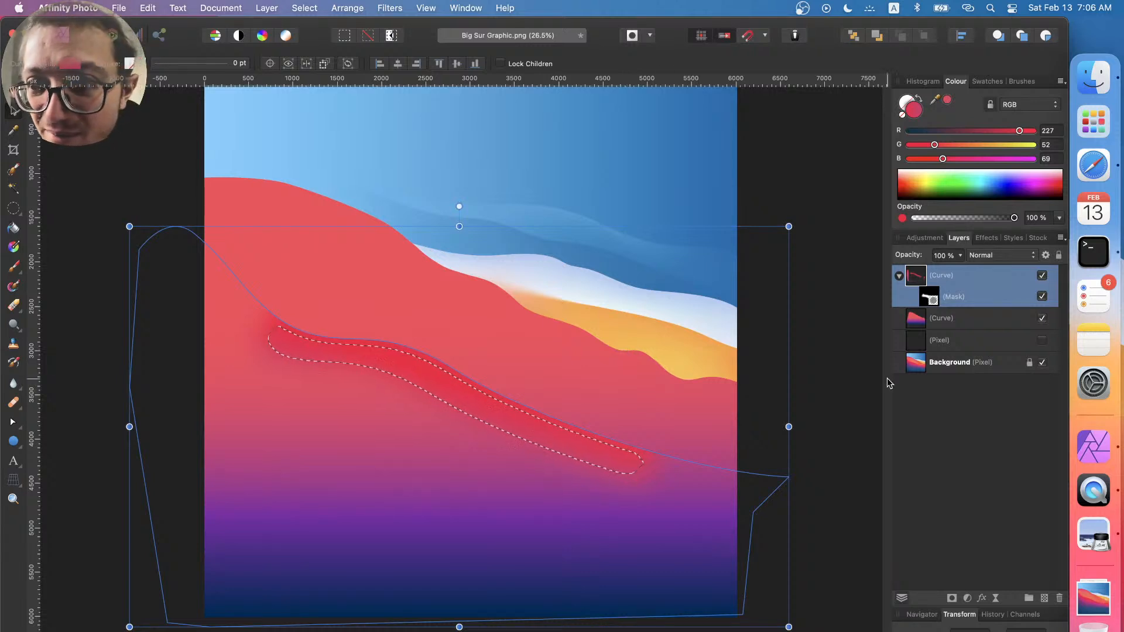
- Try adding a second mask layer from the band selection and compare the artwork with it shown and hidden, then undo it
left_click(928, 299)
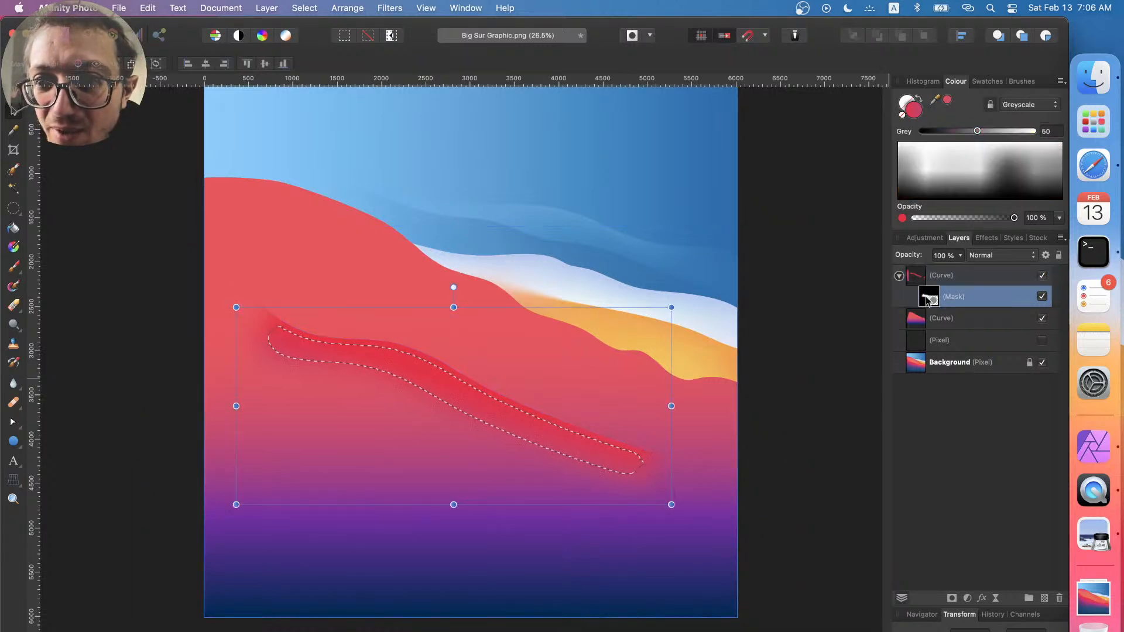
left_click(952, 598)
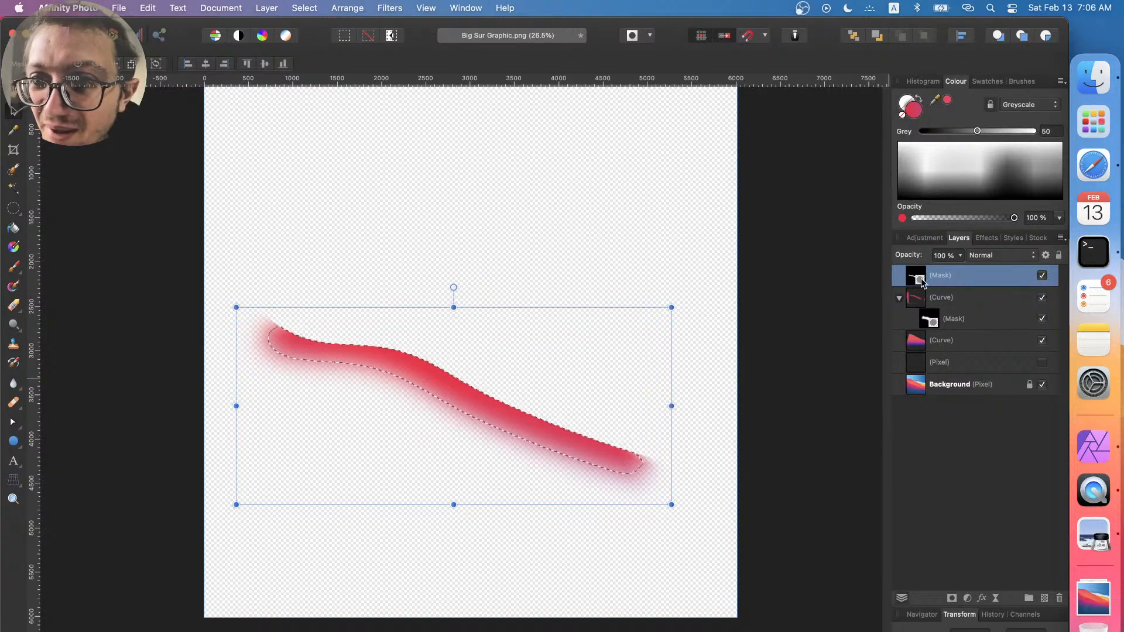
left_click(1043, 276)
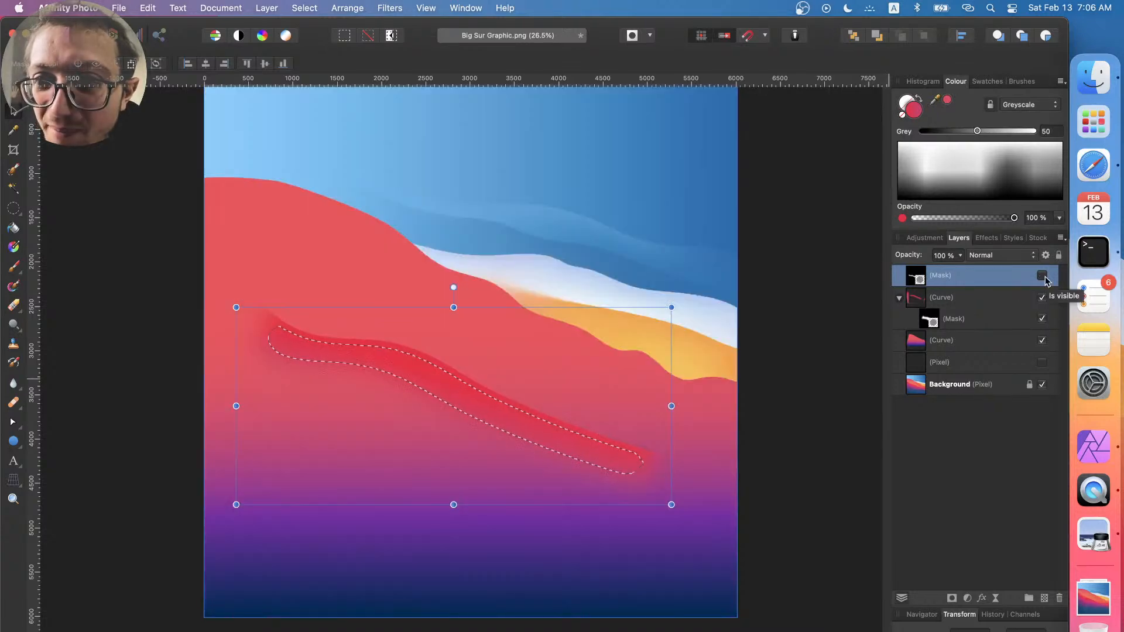
left_click(1042, 276)
left_click(1043, 276)
left_click(1043, 277)
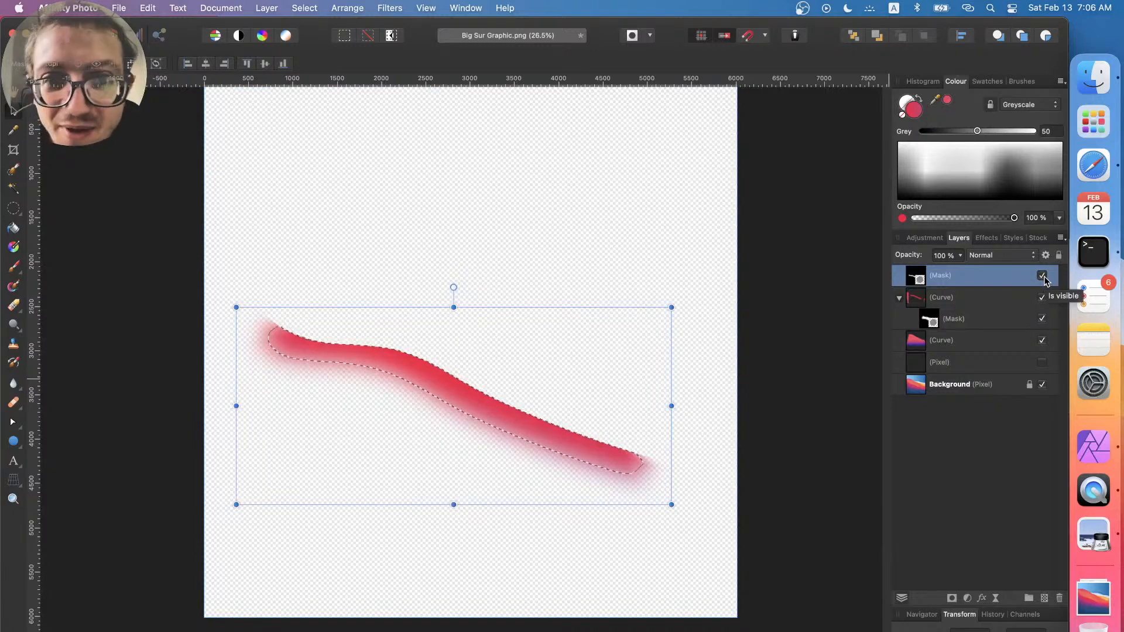
left_click(1043, 276)
key("super+z")
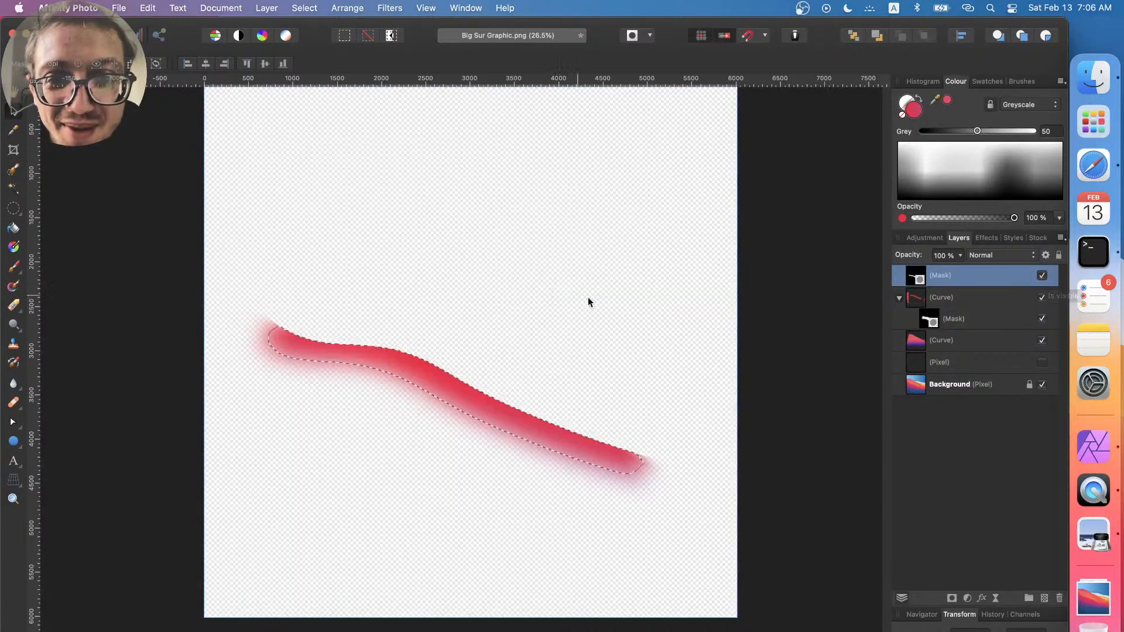
key("super+z")
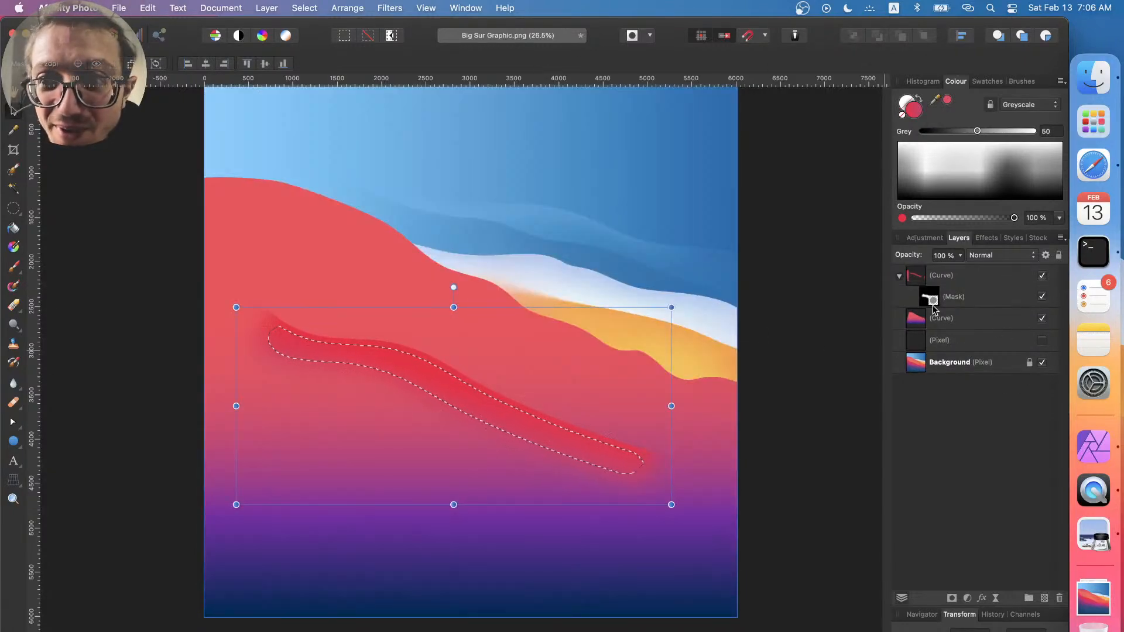
- Try erasing the selected band area from the inner curve's mask
left_click(933, 299)
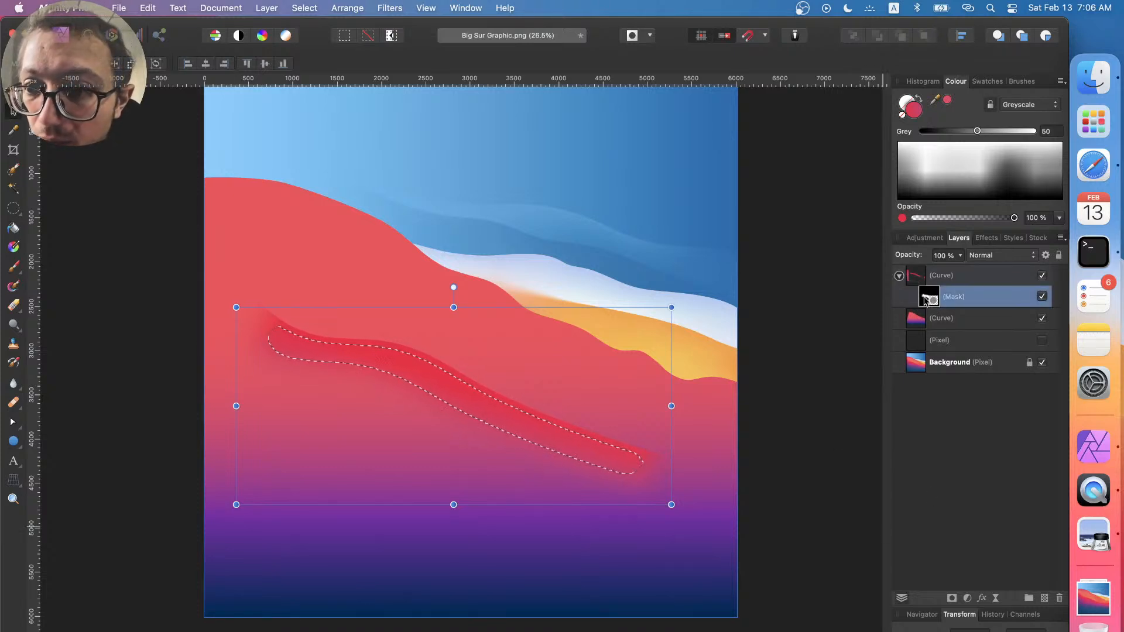
key("Delete")
left_click(943, 300)
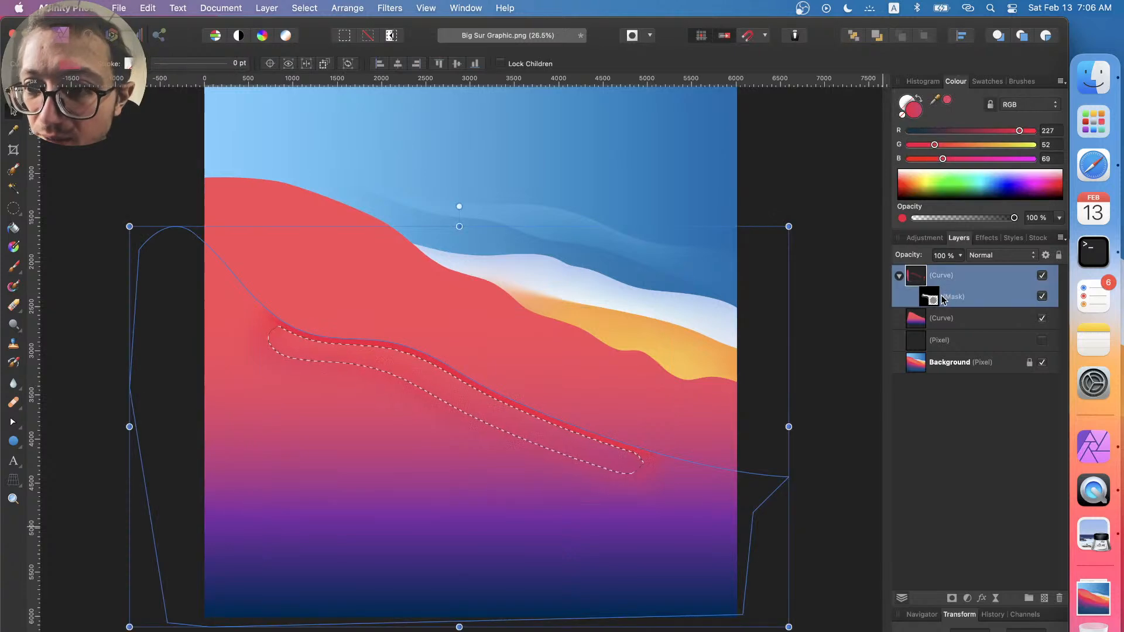
- Release the mask from the inner curve so it becomes a separate layer above it
key("super")
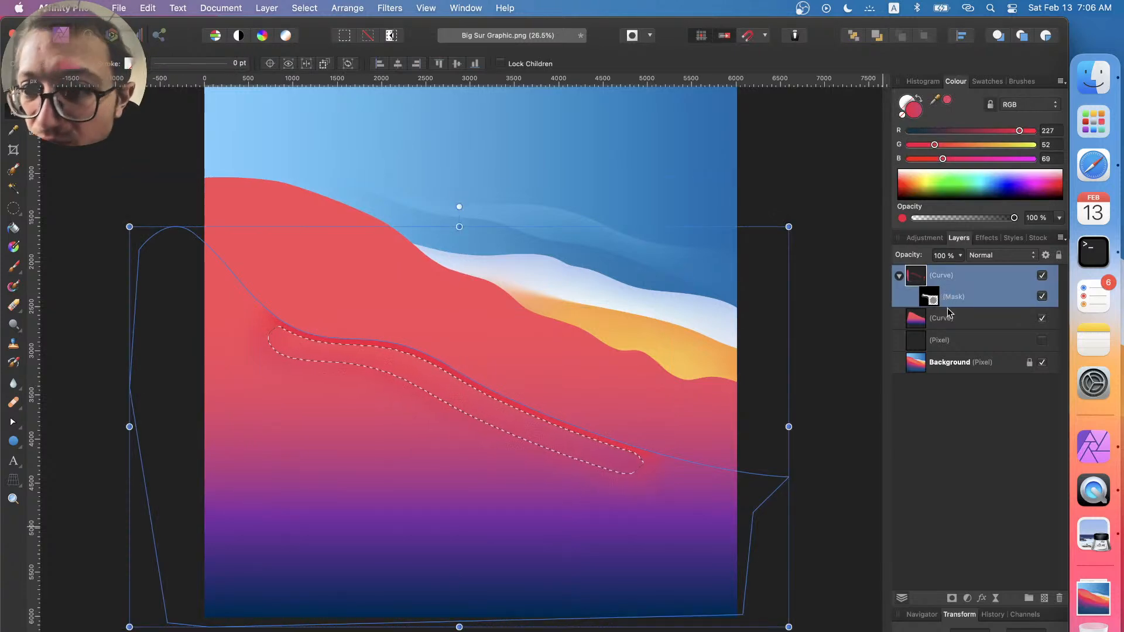
left_click(973, 310)
left_click(982, 303)
right_click(963, 296)
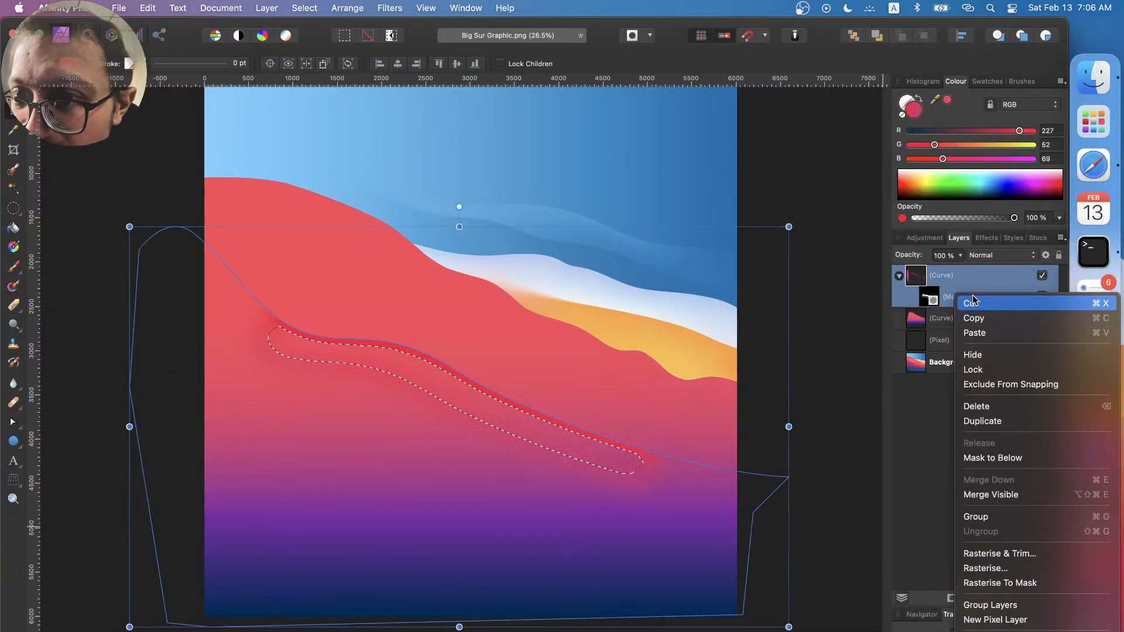
left_click(915, 534)
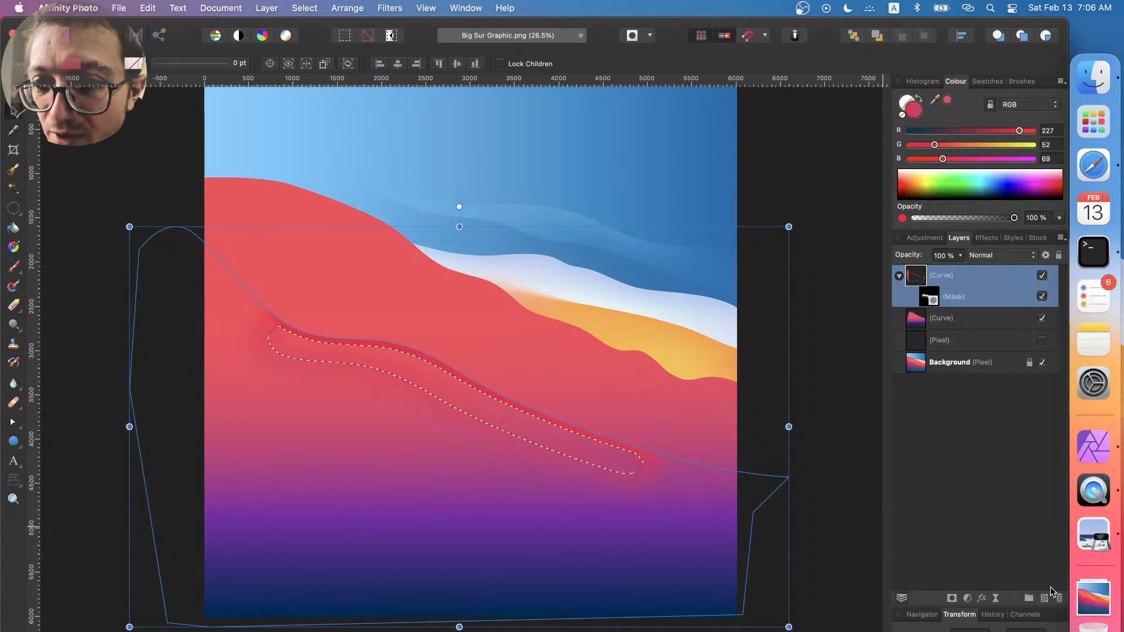
double_click(951, 297)
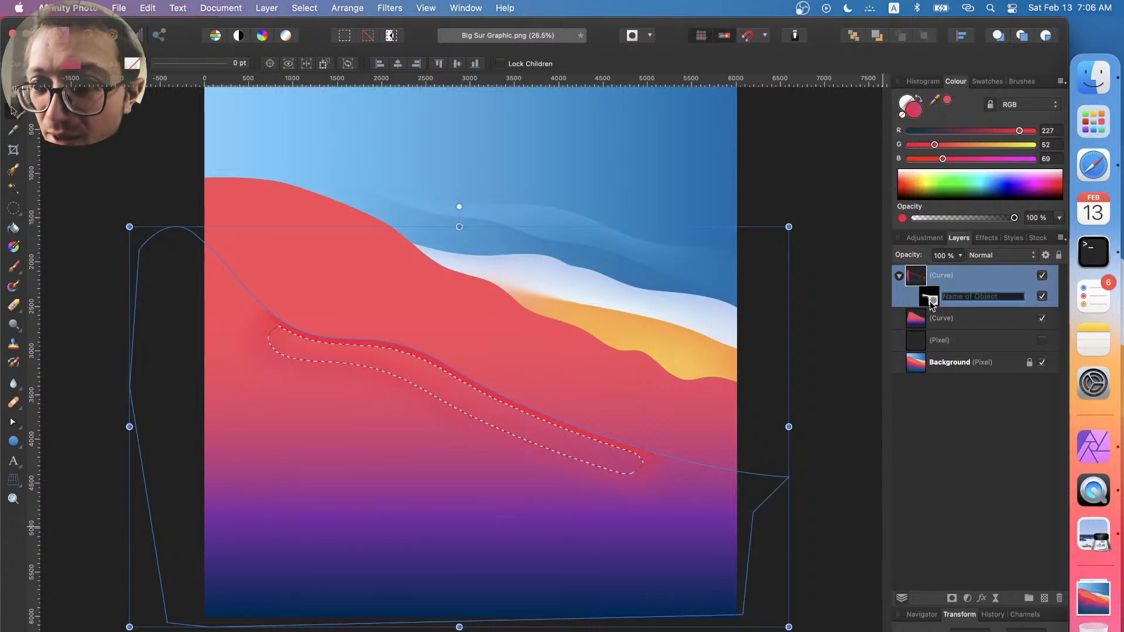
left_click(929, 298)
right_click(929, 297)
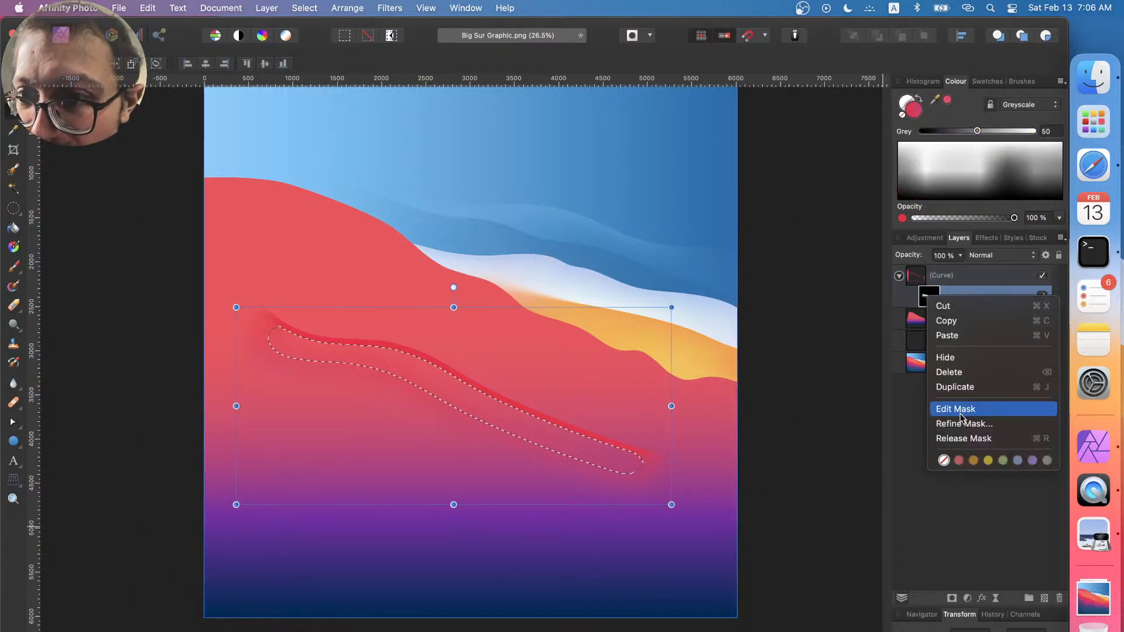
left_click(984, 440)
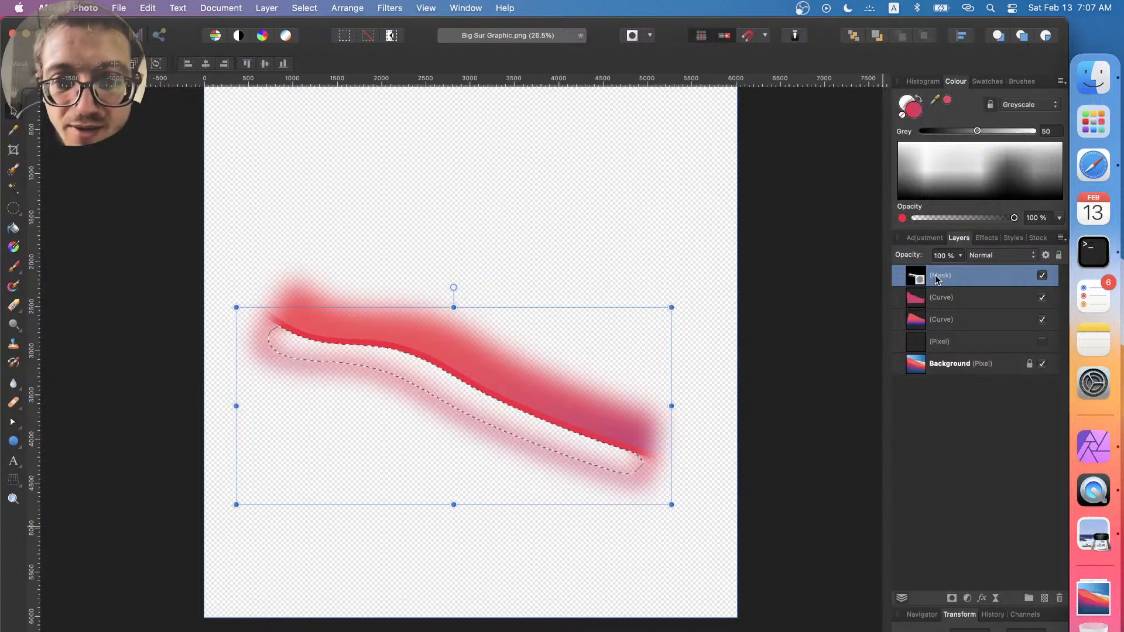
- Try inverting the pixel selection and erasing the released mask outside the band
key("shift+super+i")
key("Delete")
key("Delete")
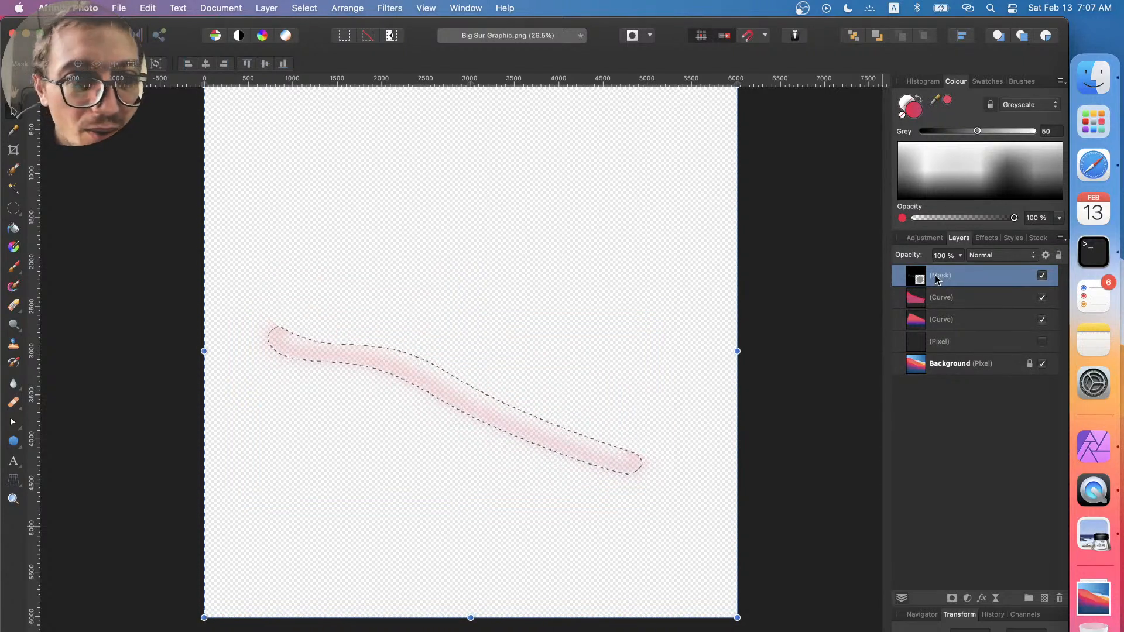
- Try preparing the Paint Brush with black and white greyscale colours for editing the released mask
key("g")
key("d")
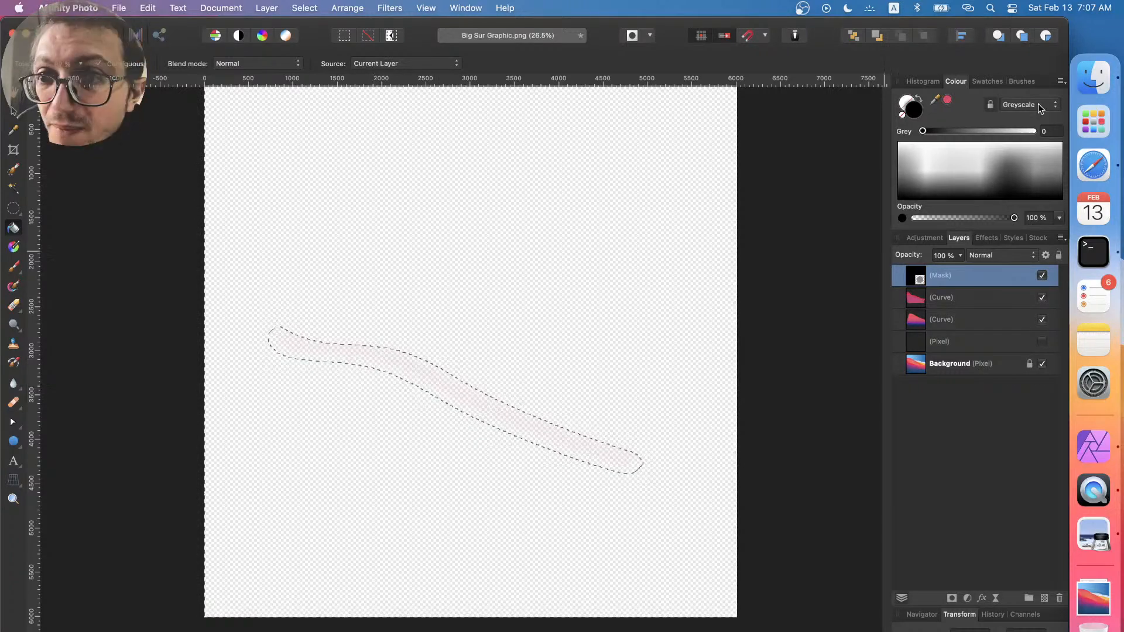
key("b")
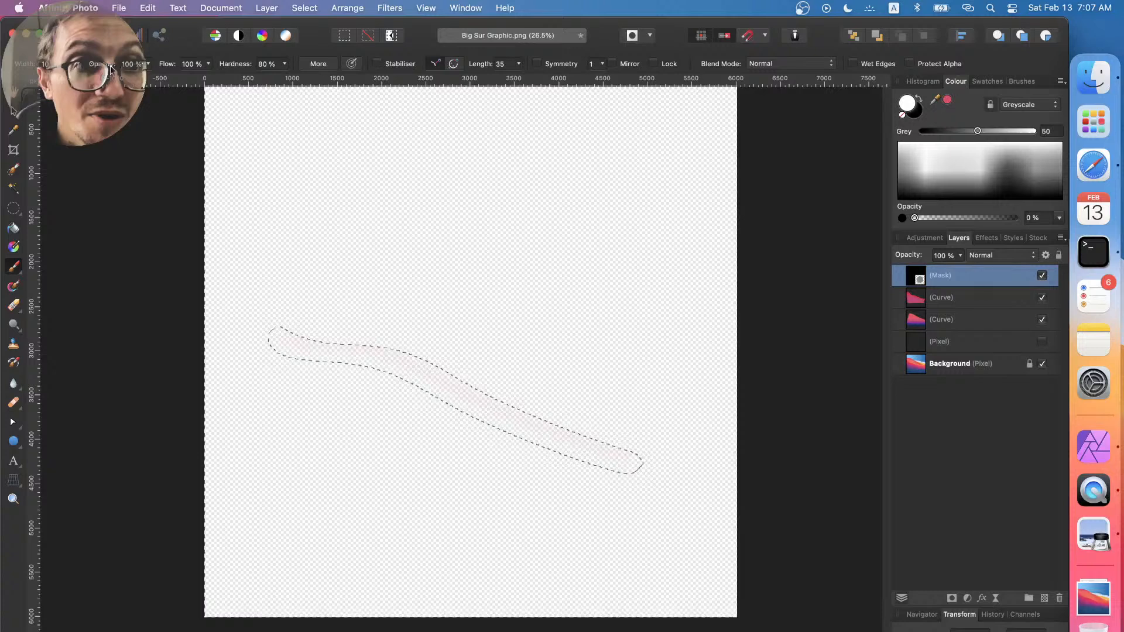
left_click_drag(110, 69, 77, 68)
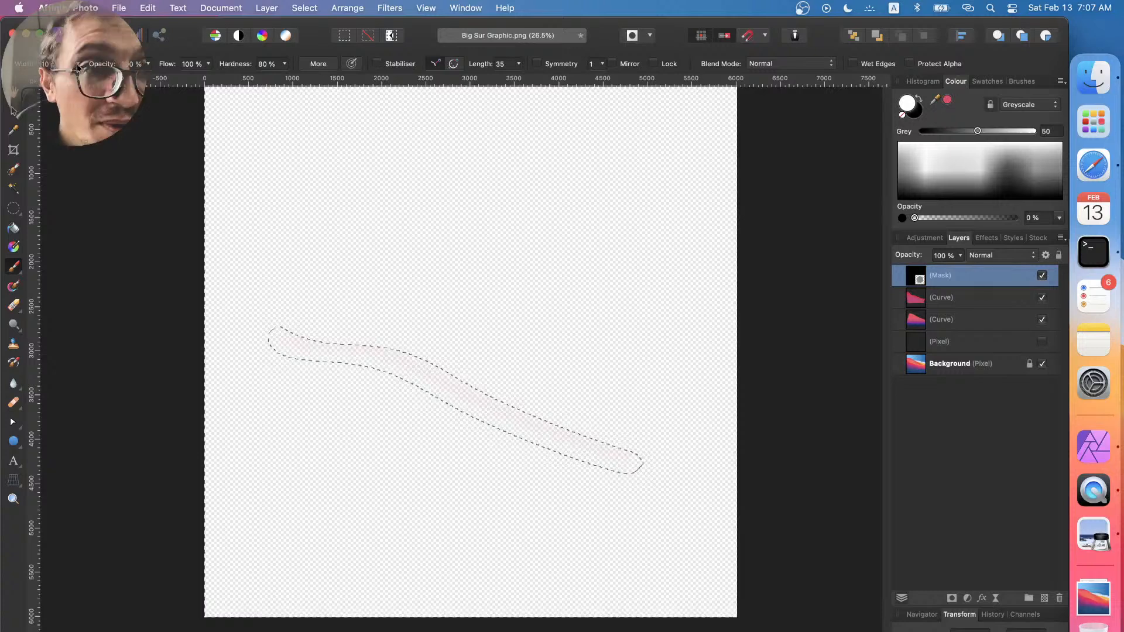
key("x")
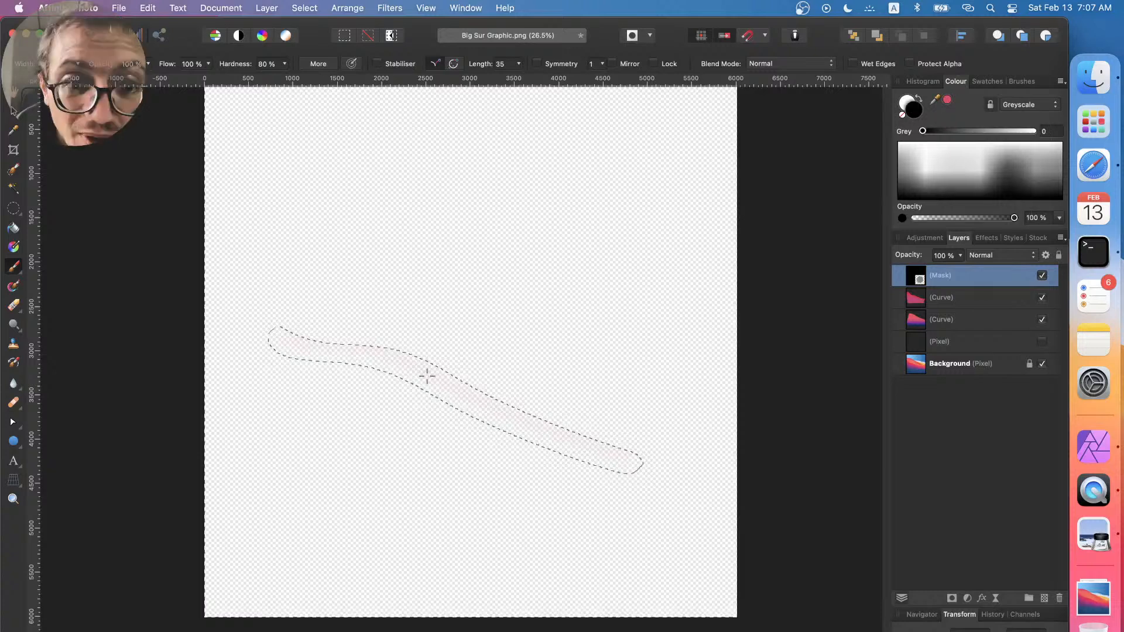
key("x")
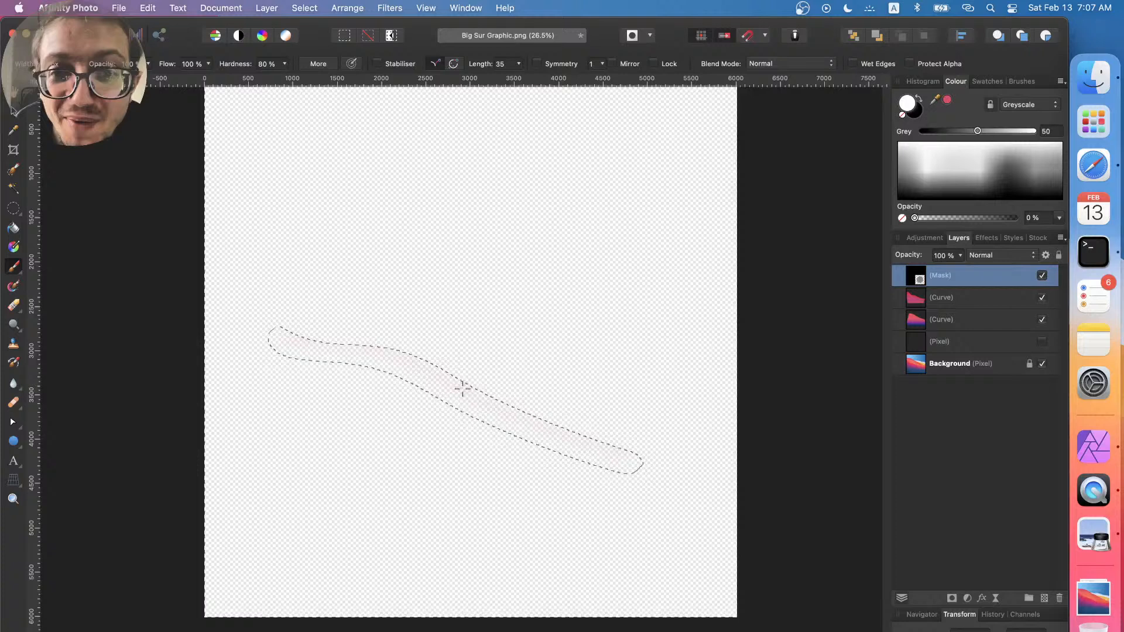
- Delete the released mask layer after clearing the pixel selection, and hide the inner wave's curve layer
key("super+d")
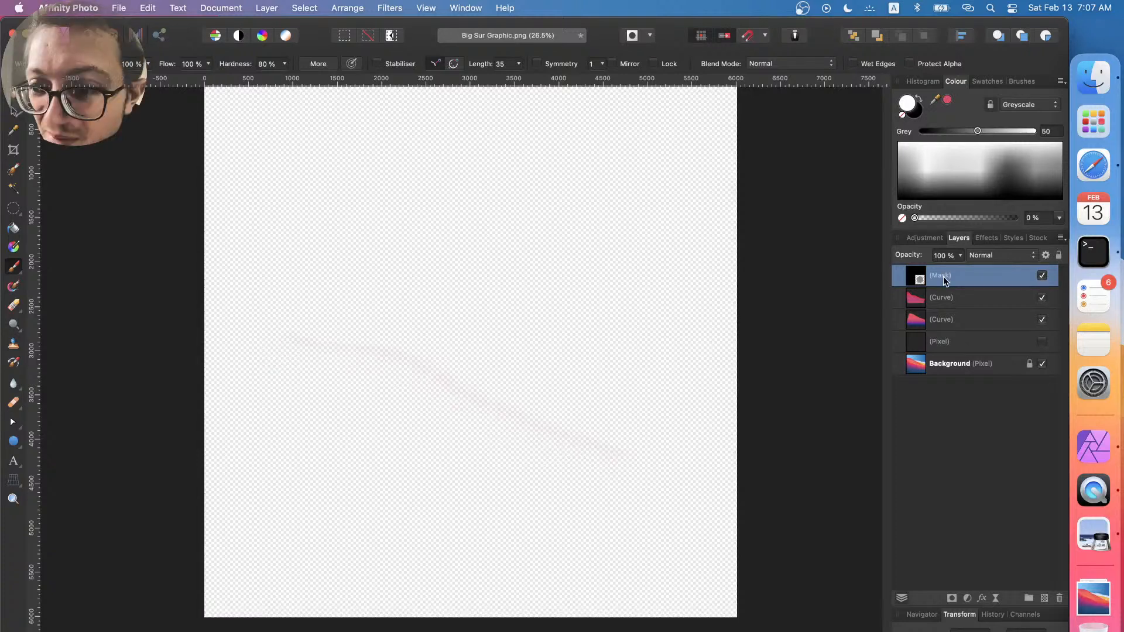
key("Delete")
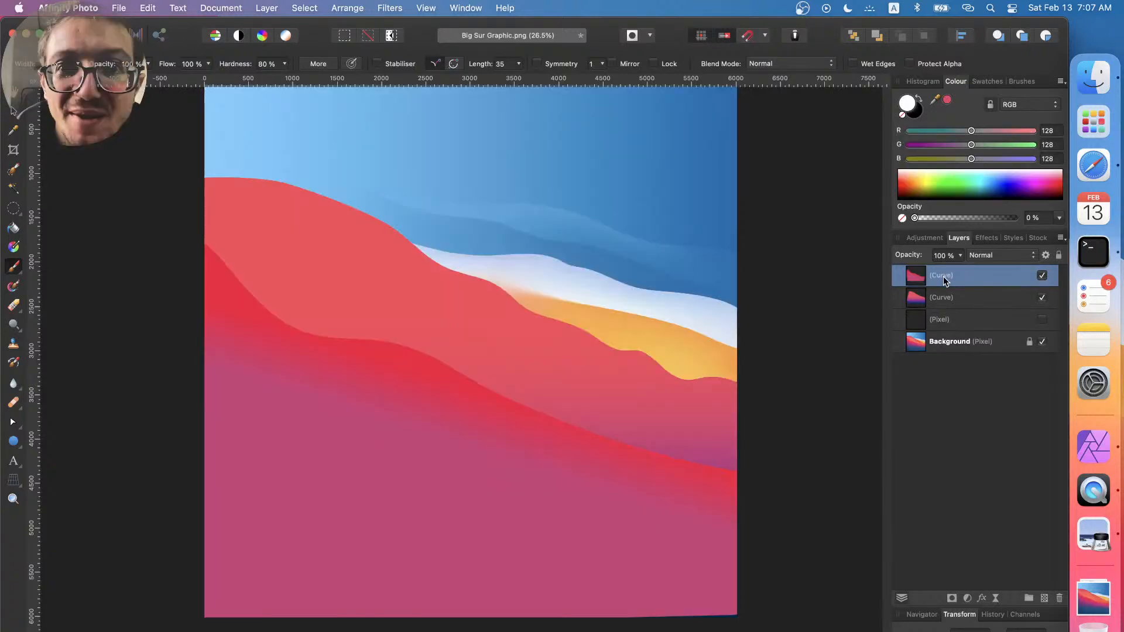
left_click(1042, 275)
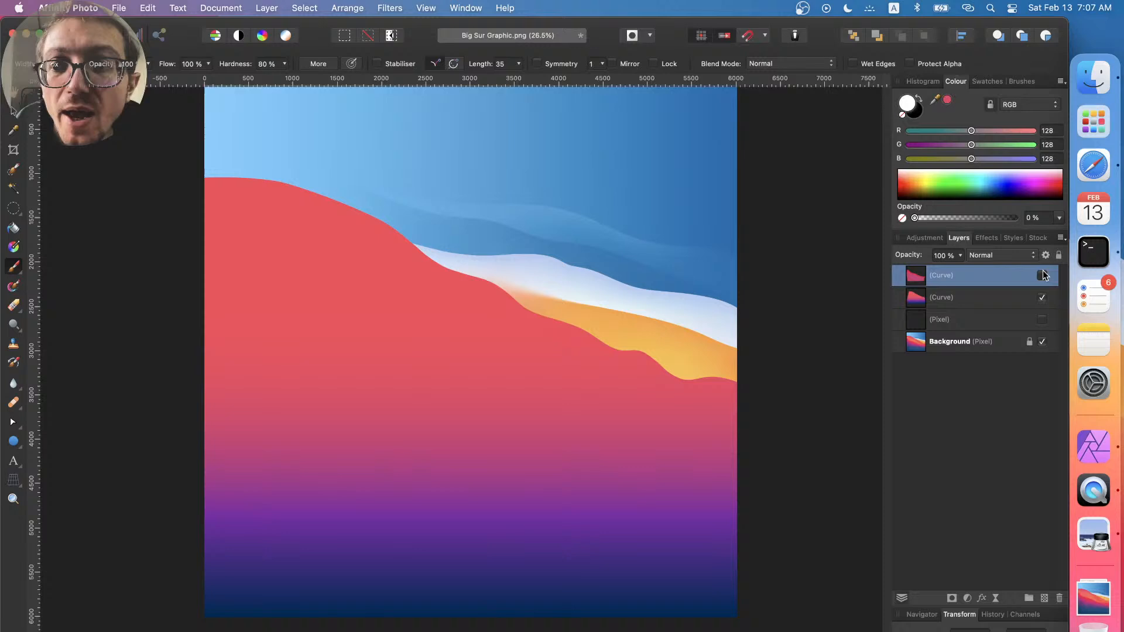